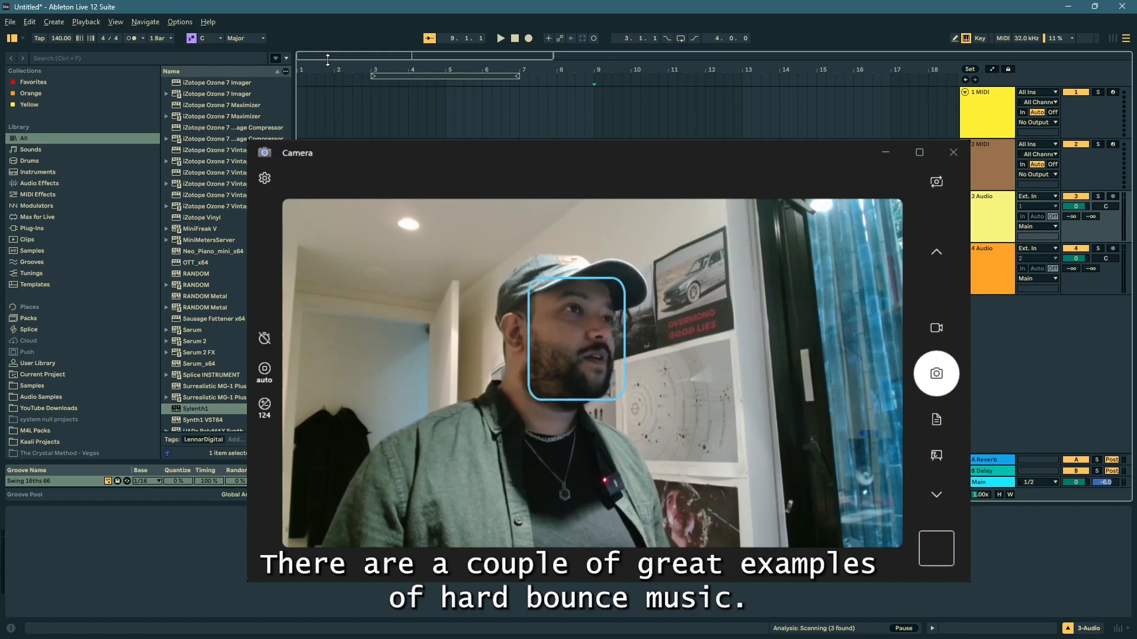
Step: Place the insert marker at the start of the first MIDI track in the arrangement
mouse_move(323, 55)
left_mouse_down()
mouse_move(322, 77)
mouse_move(311, 73)
left_mouse_up()
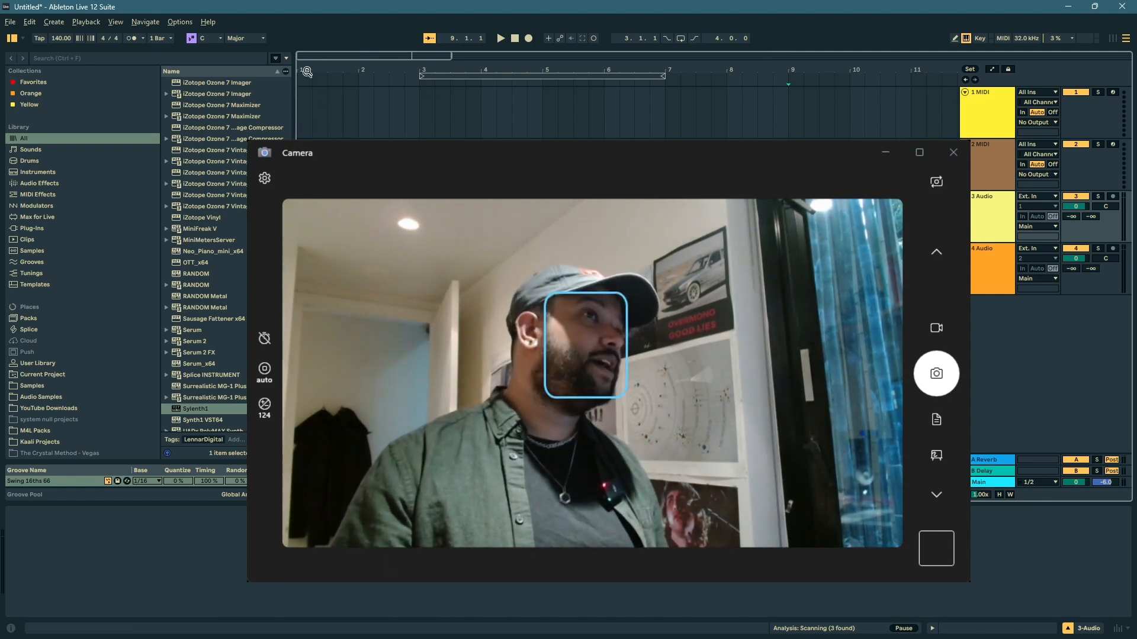
mouse_move(307, 58)
left_mouse_down()
mouse_move(308, 73)
mouse_move(308, 58)
left_mouse_up()
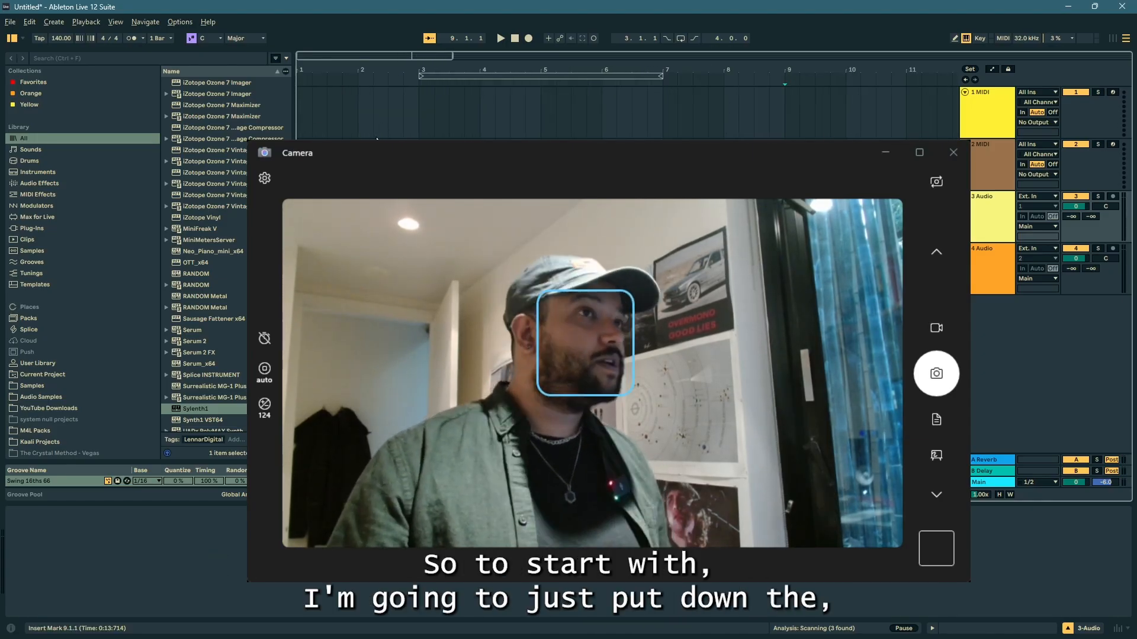
left_click(312, 113)
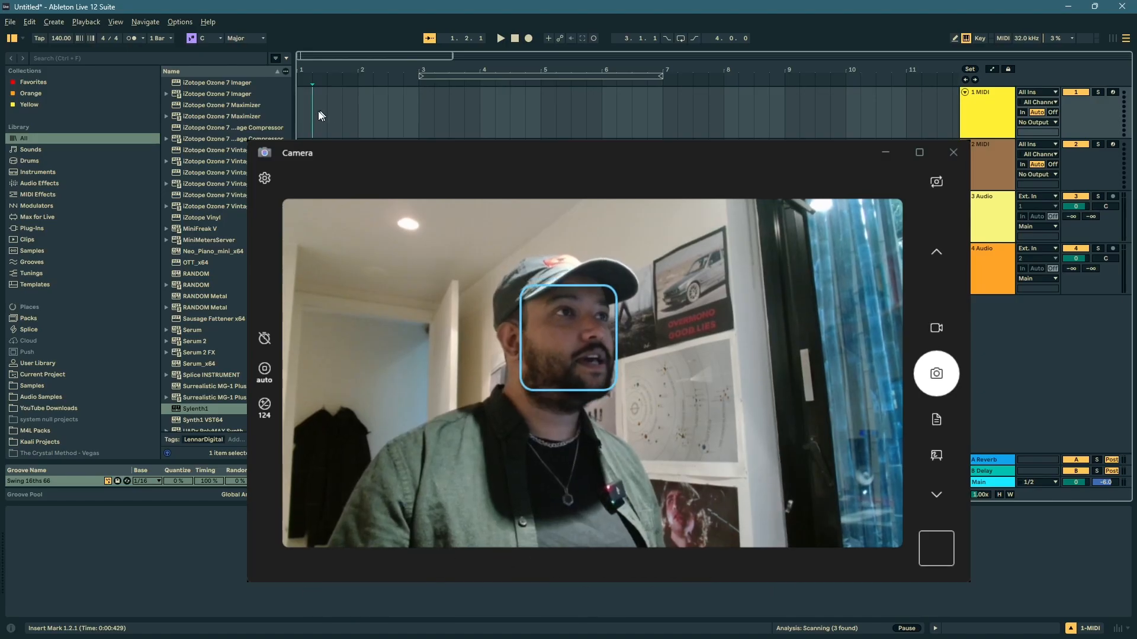
left_click(303, 123)
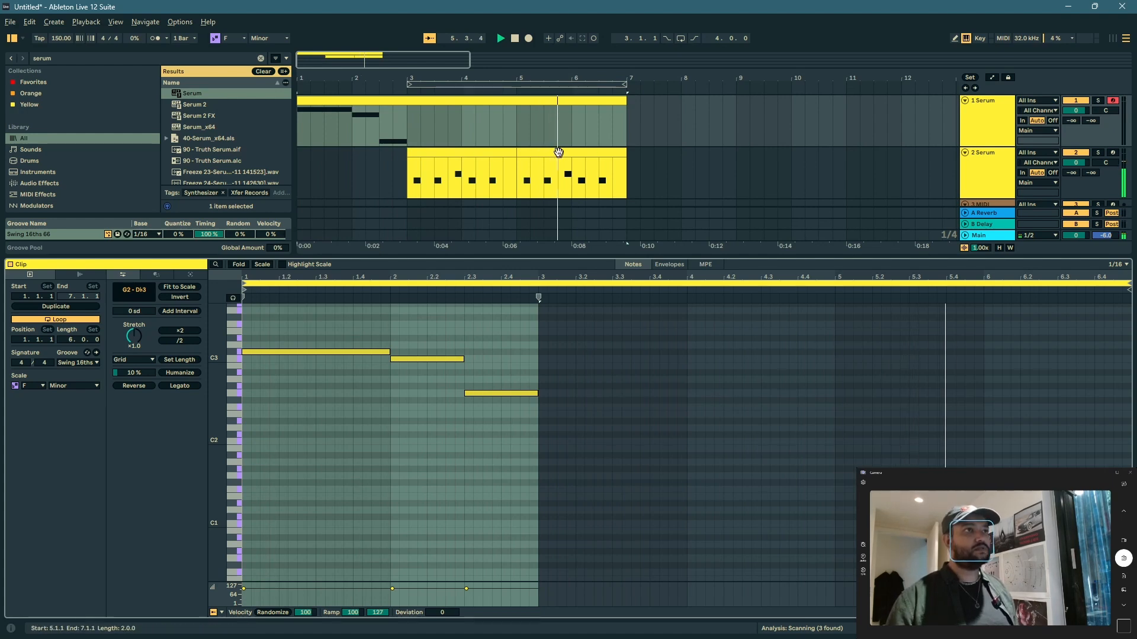
Step: Solo the first Serum track and open its Serum synth for editing
left_click(559, 151)
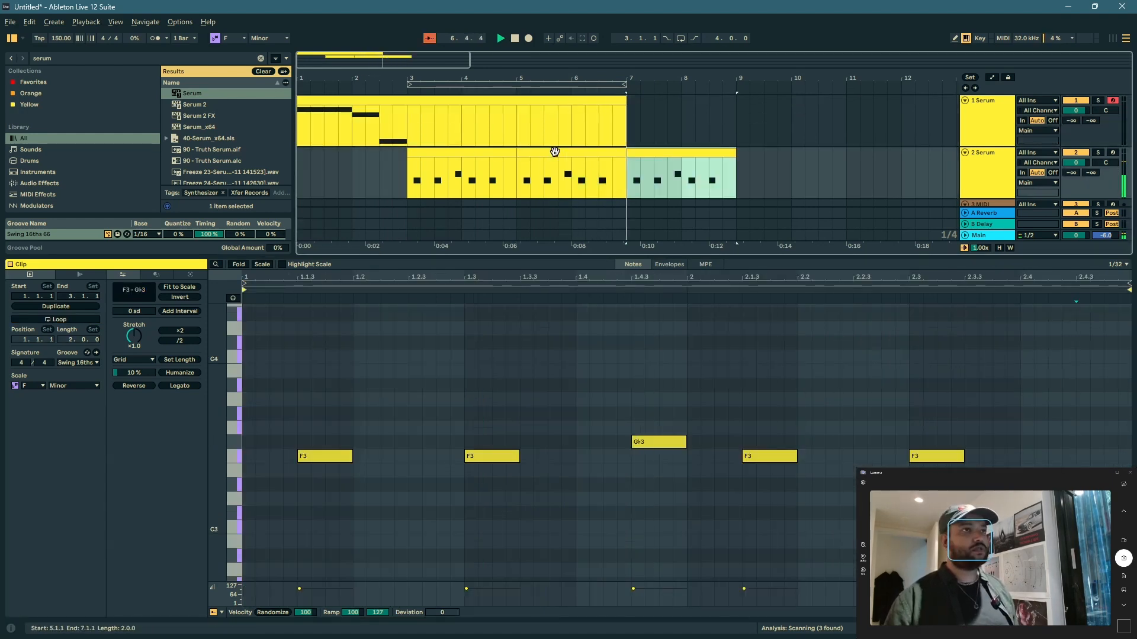
left_click(1005, 126)
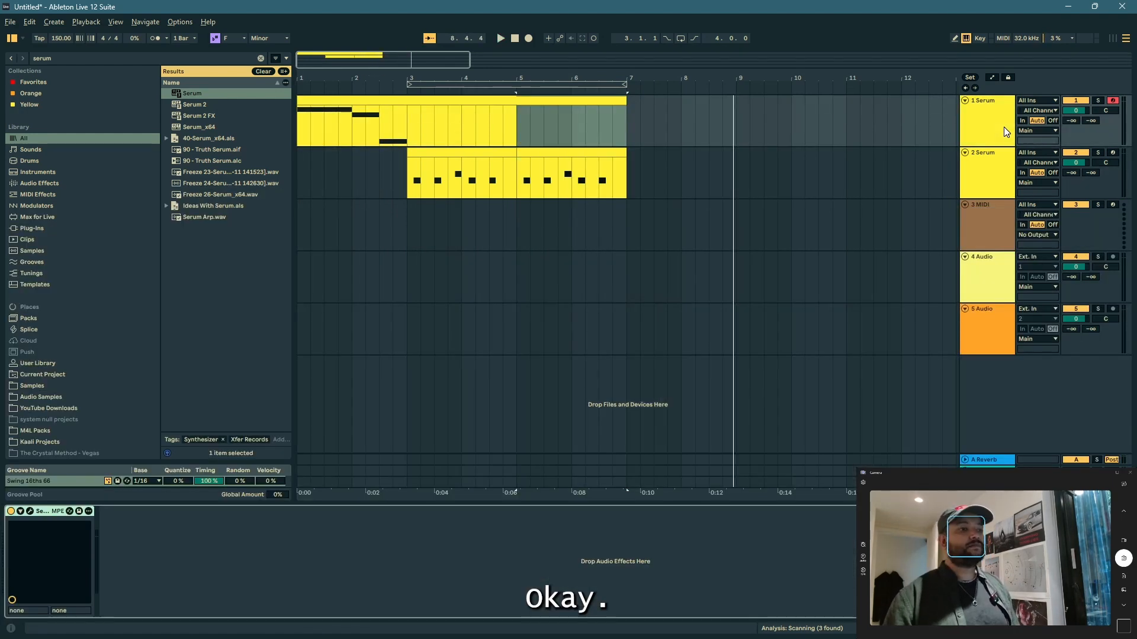
left_click(389, 112)
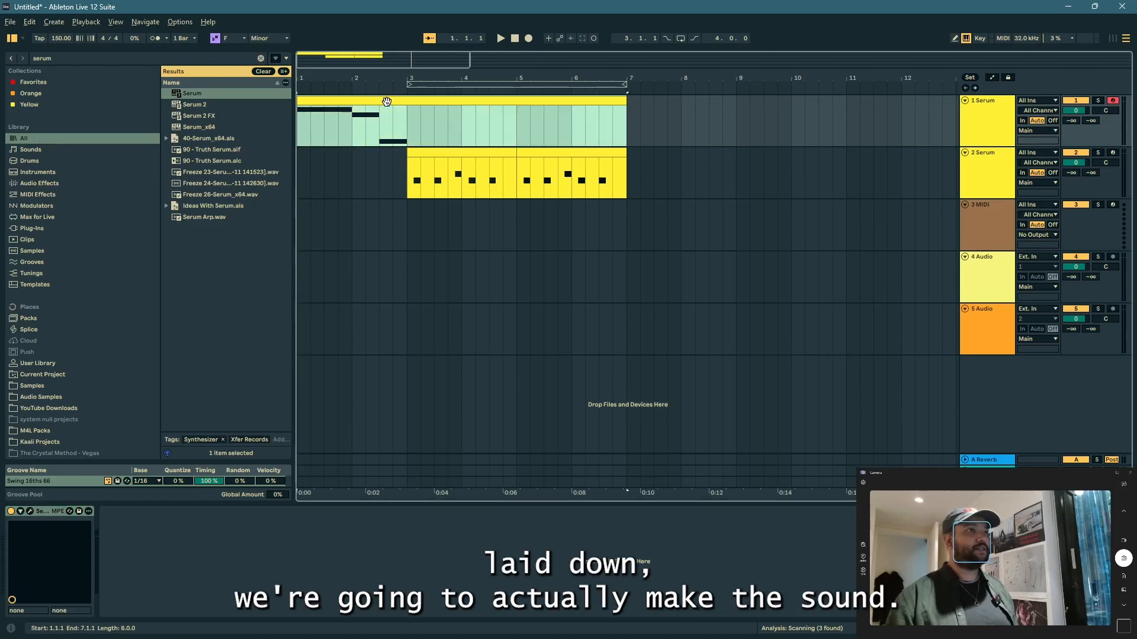
left_click(1097, 100)
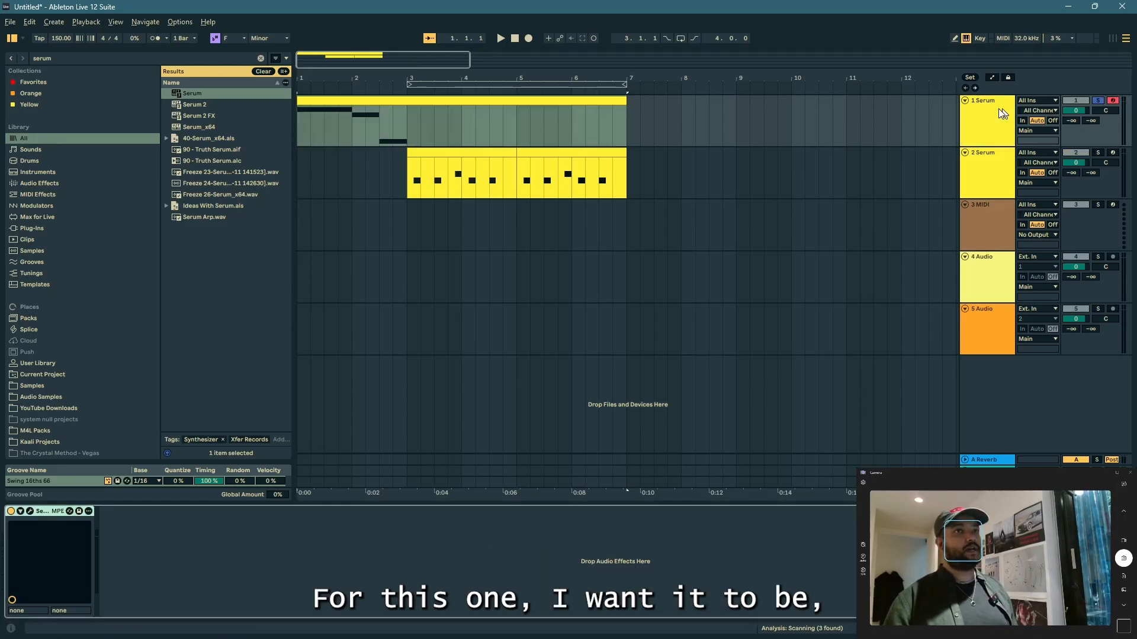
left_click(30, 512)
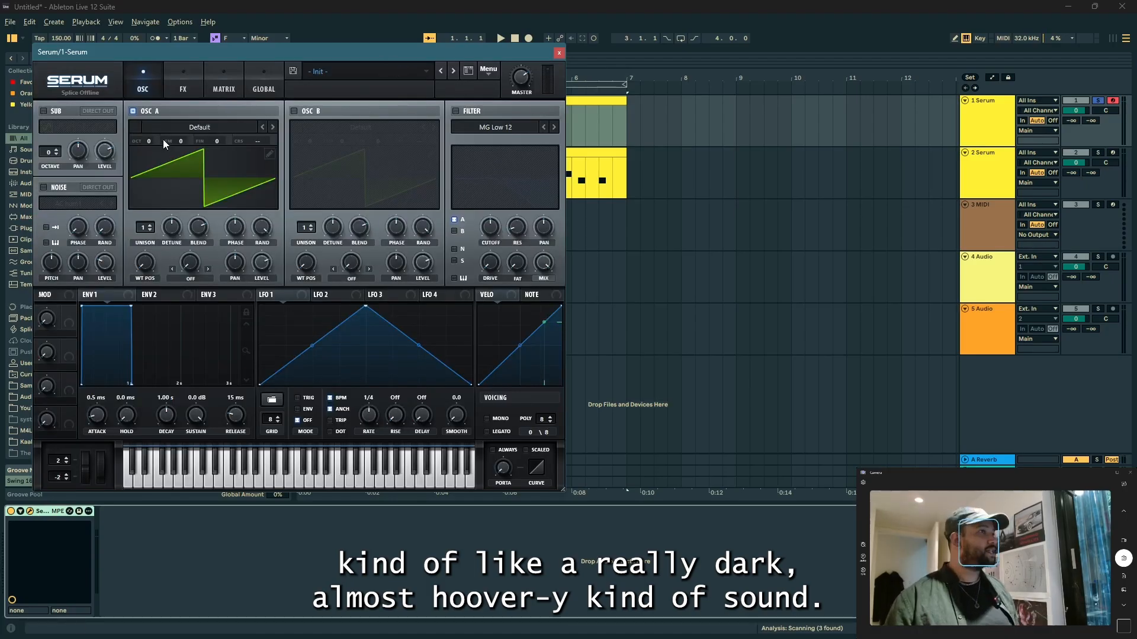
Step: Lower oscillator A to octave -2 and enable the MG Low 12 filter
left_click_drag(152, 140, 152, 159)
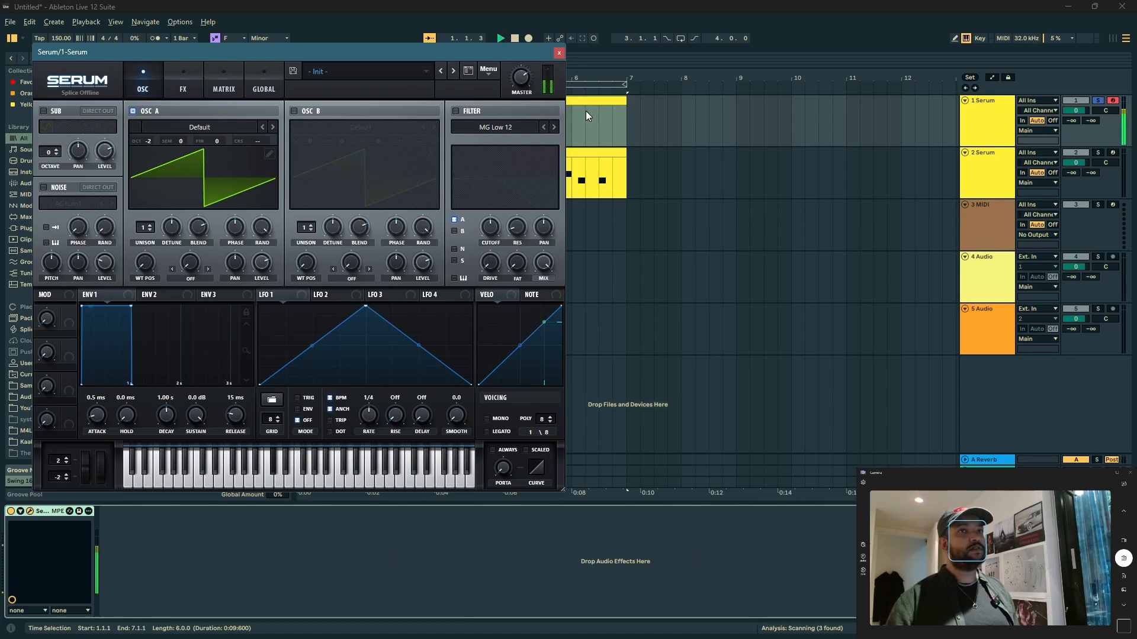
left_click(455, 111)
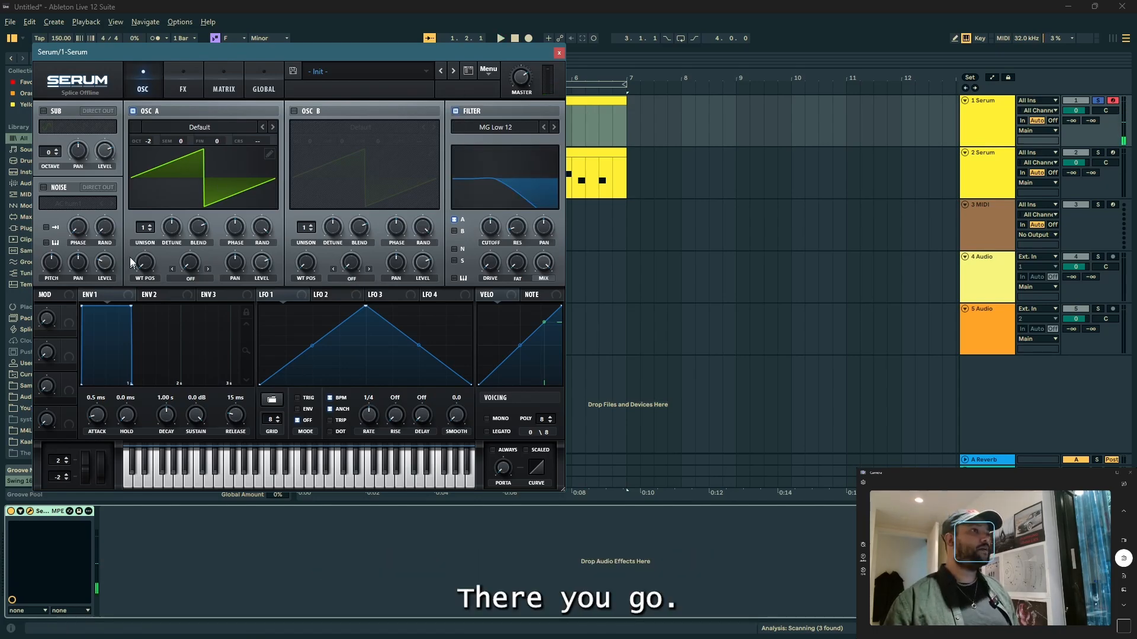
Step: Give oscillator A 5 unison voices with a detune of about 0.15, and raise the filter cutoff
left_click(152, 226)
left_click(151, 226)
left_click(152, 226)
left_click(152, 226)
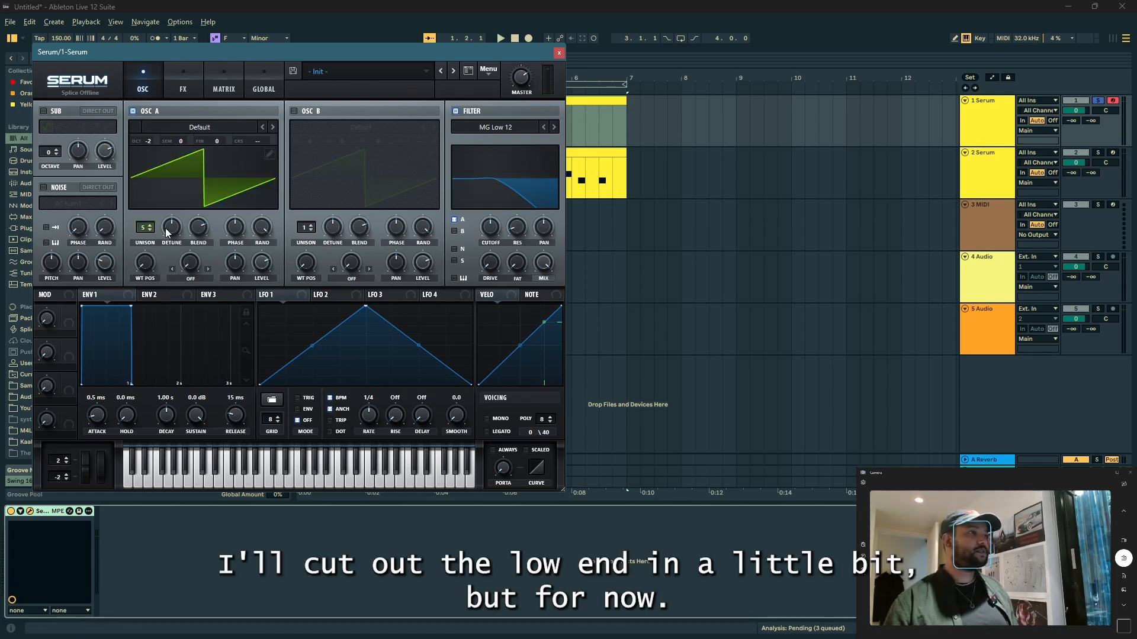
left_click_drag(174, 228, 158, 237)
key("space")
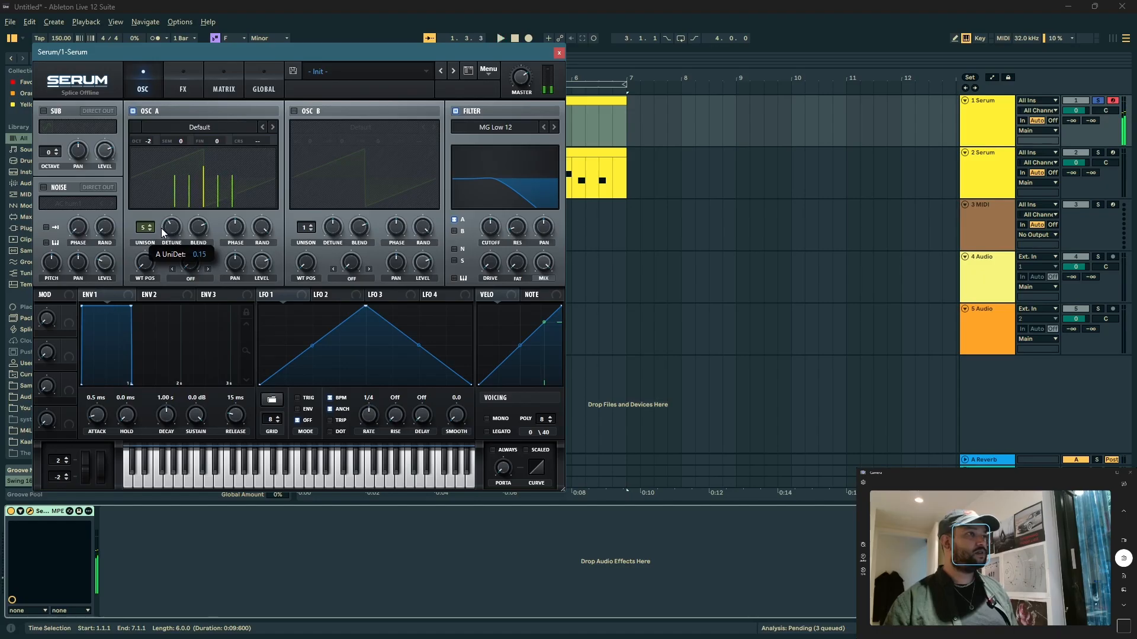
left_click_drag(494, 232, 501, 208)
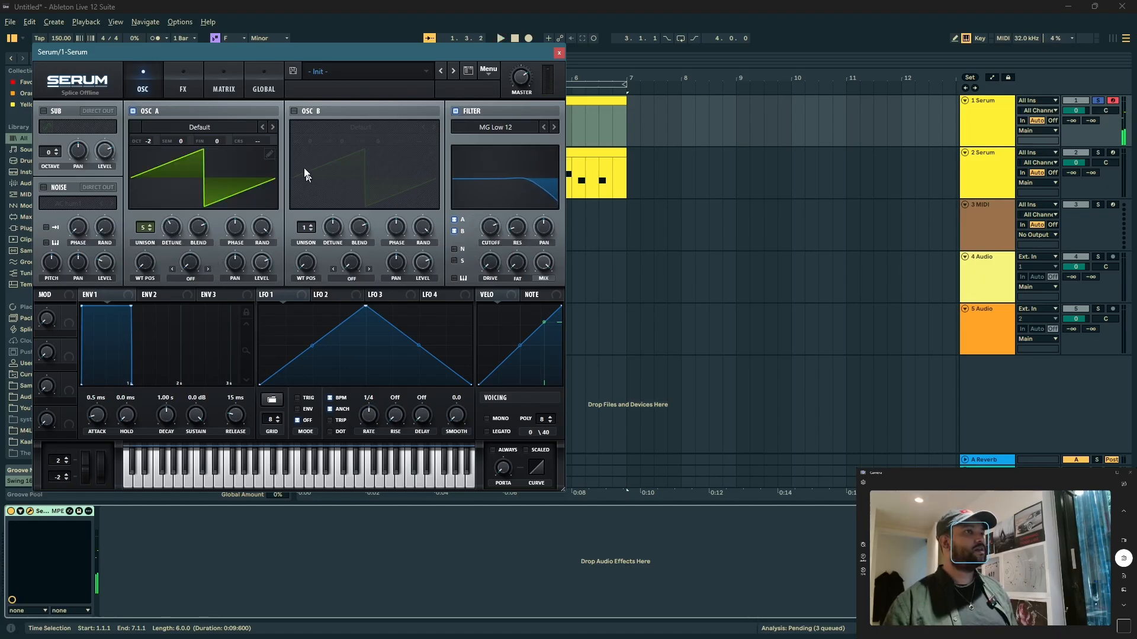
Step: Enable oscillator B and load the spectral wavetable Monster 7 [SL] into it
left_click(294, 111)
left_click(325, 128)
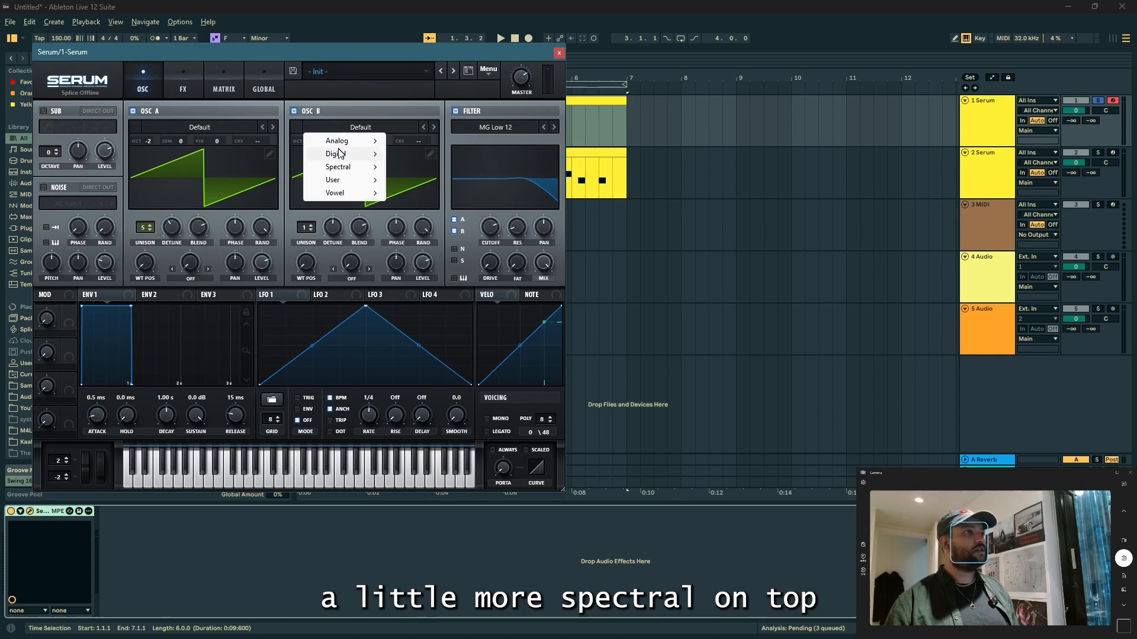
mouse_move(356, 164)
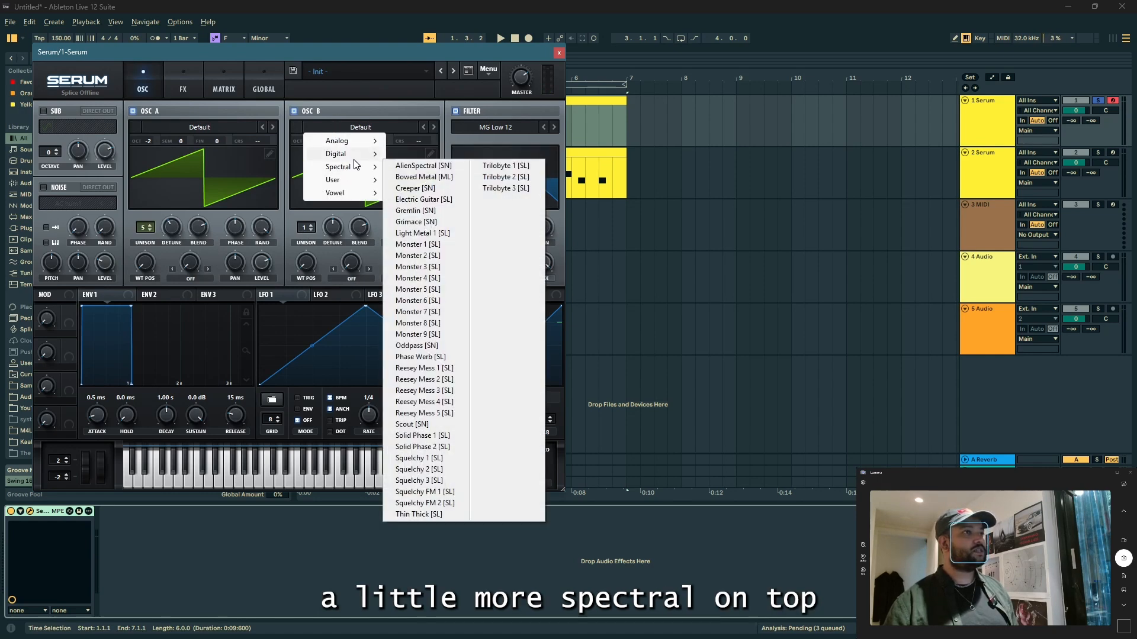
left_click(415, 311)
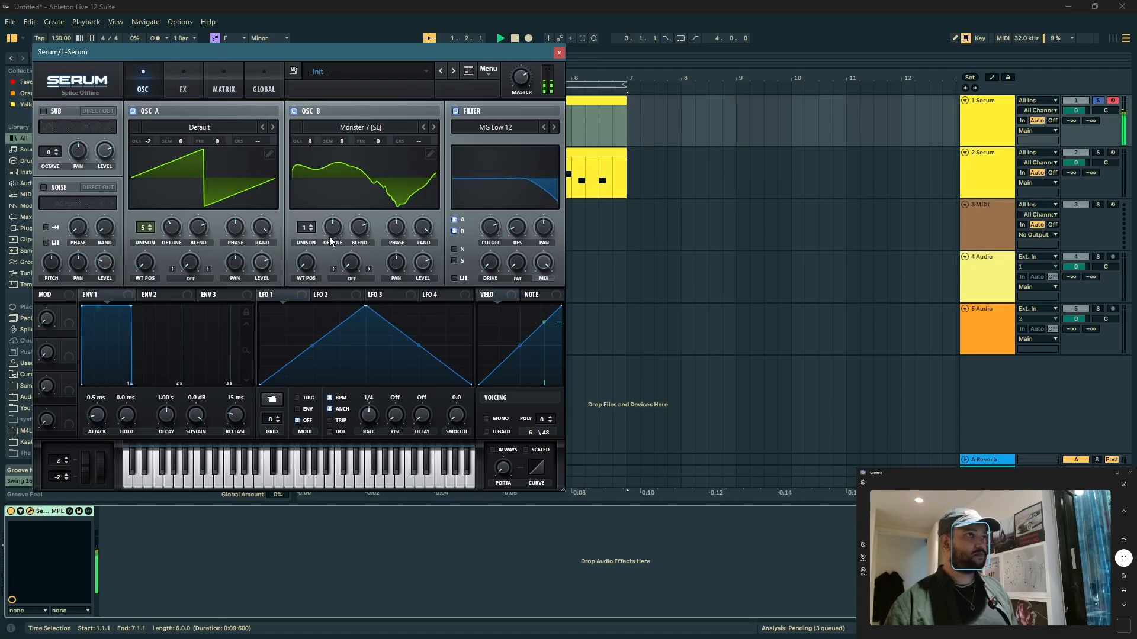
Step: Set oscillator B's unison to 4 and modulate its wavetable position with LFO 1 at a rate of 4 bars
left_click_drag(310, 228, 308, 269)
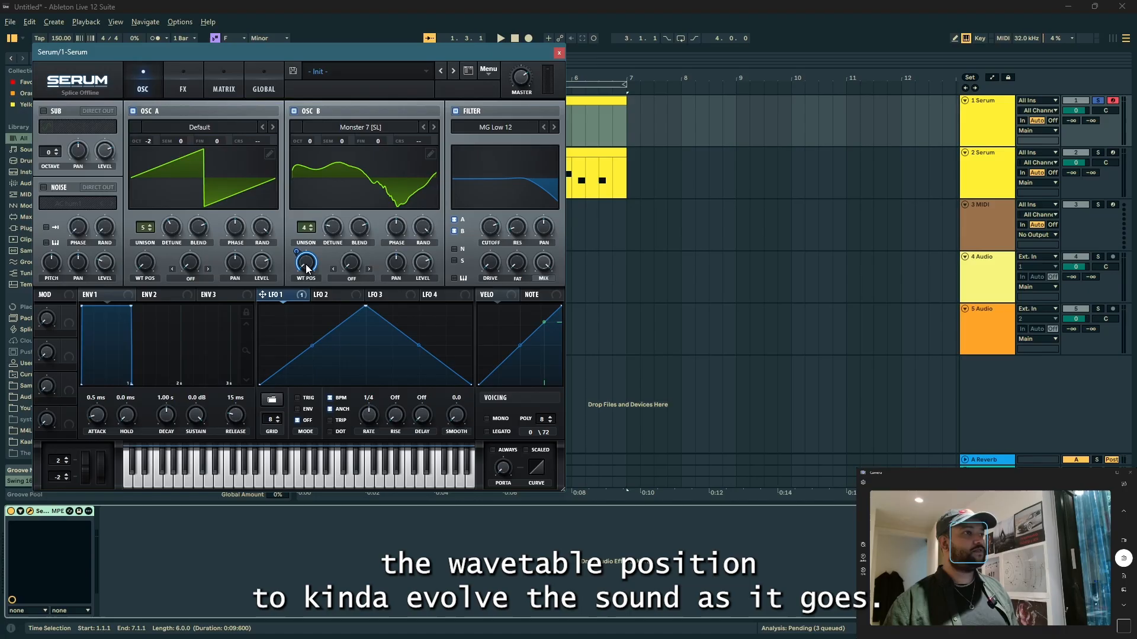
left_click(346, 191)
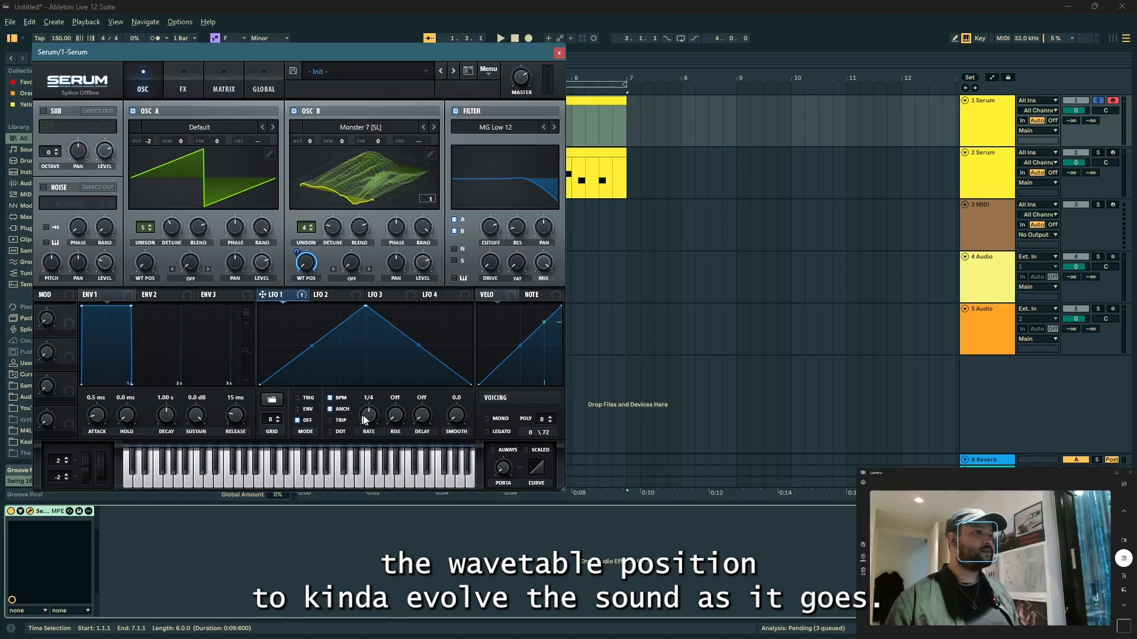
left_click_drag(364, 420, 347, 429)
key("space")
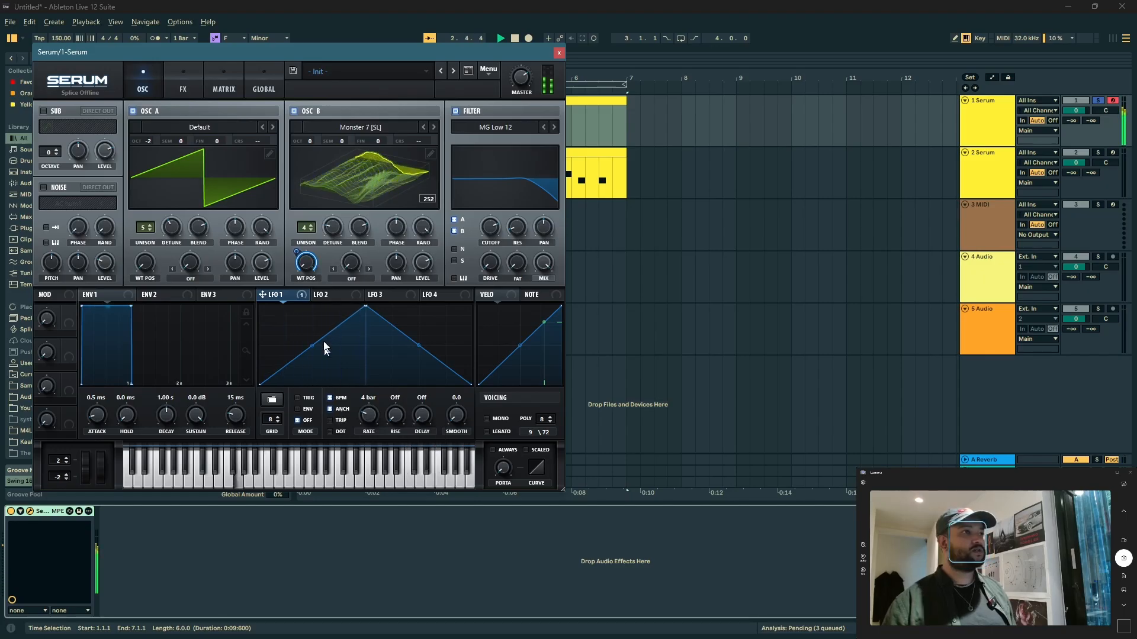
key("space")
Step: Lower oscillator B to octave -2 and slightly increase the filter's drive and resonance while auditioning the sound
left_click_drag(306, 142, 305, 155)
key("space")
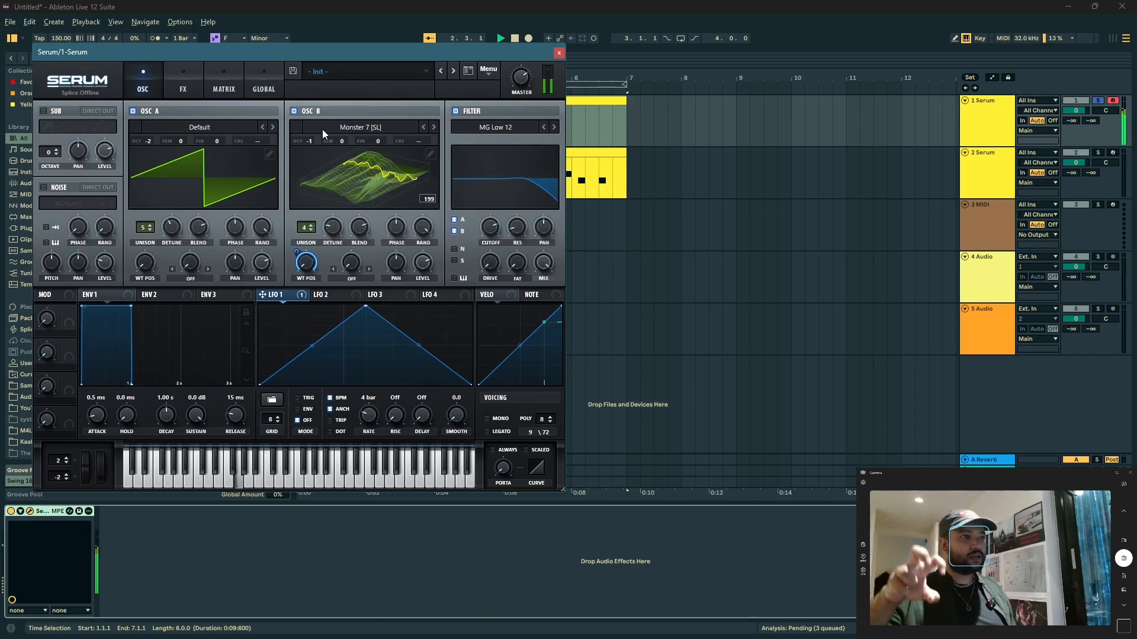
key("space")
left_click_drag(492, 270, 494, 258)
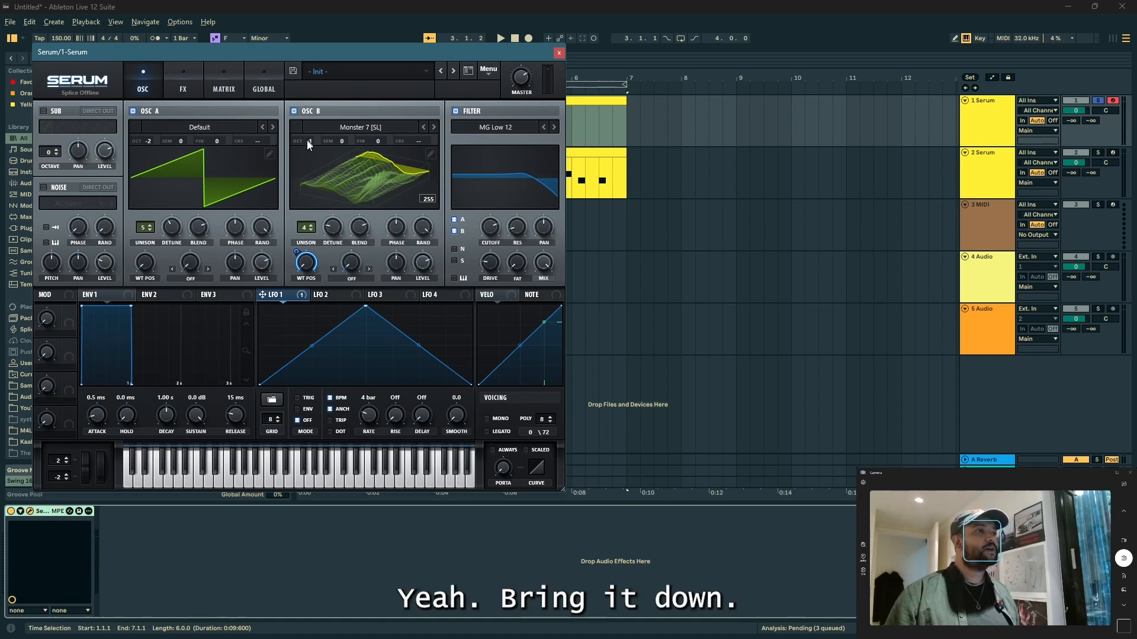
left_click_drag(306, 140, 308, 158)
key("space")
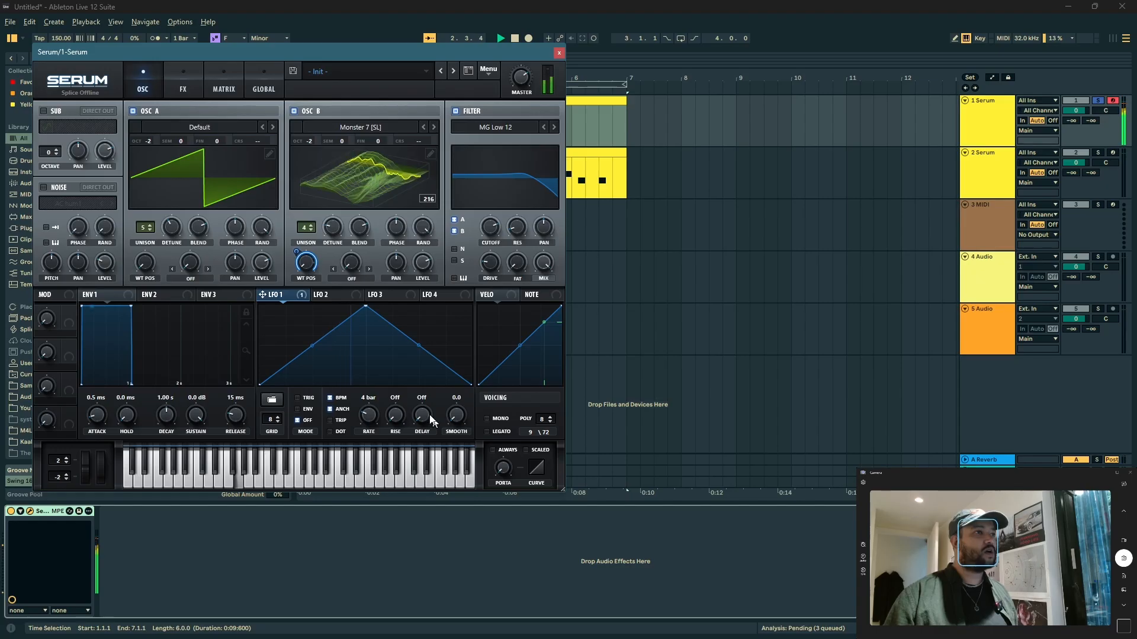
left_click_drag(520, 231, 521, 223)
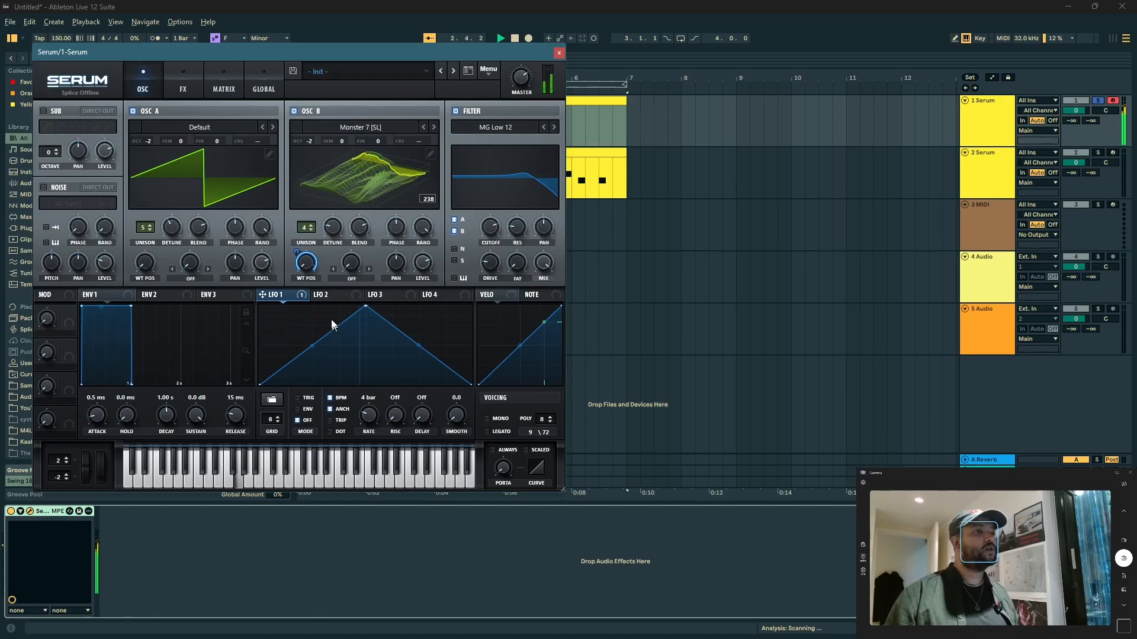
key("space")
Step: Enable the Tube distortion effect and modulate both its drive and its mix with LFO 2
left_click(198, 86)
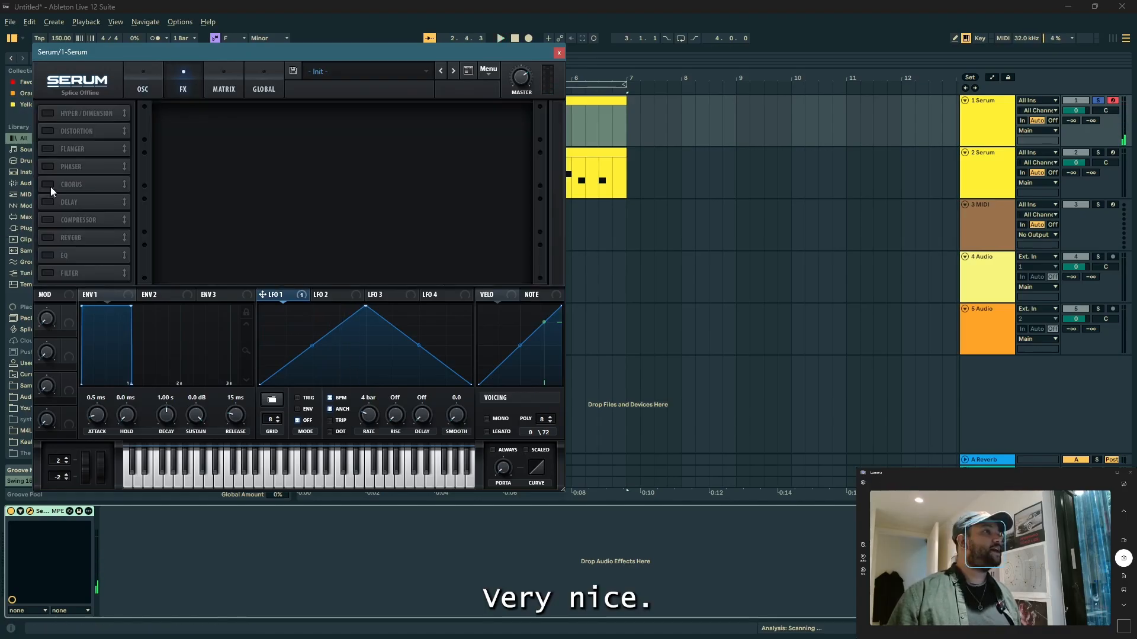
left_click(46, 133)
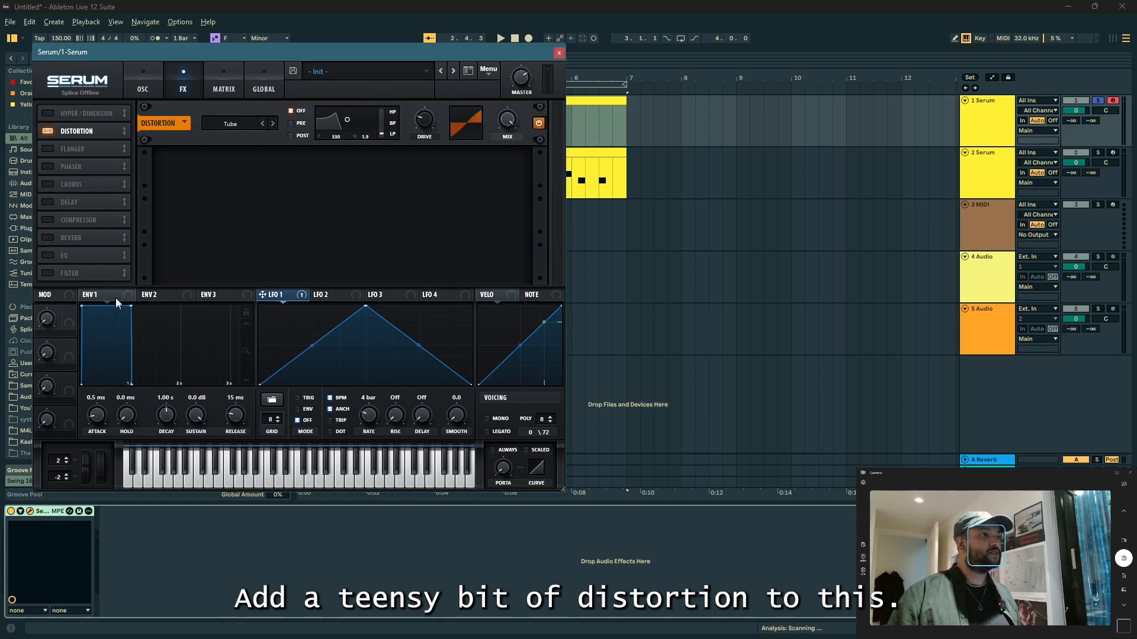
left_click(324, 299)
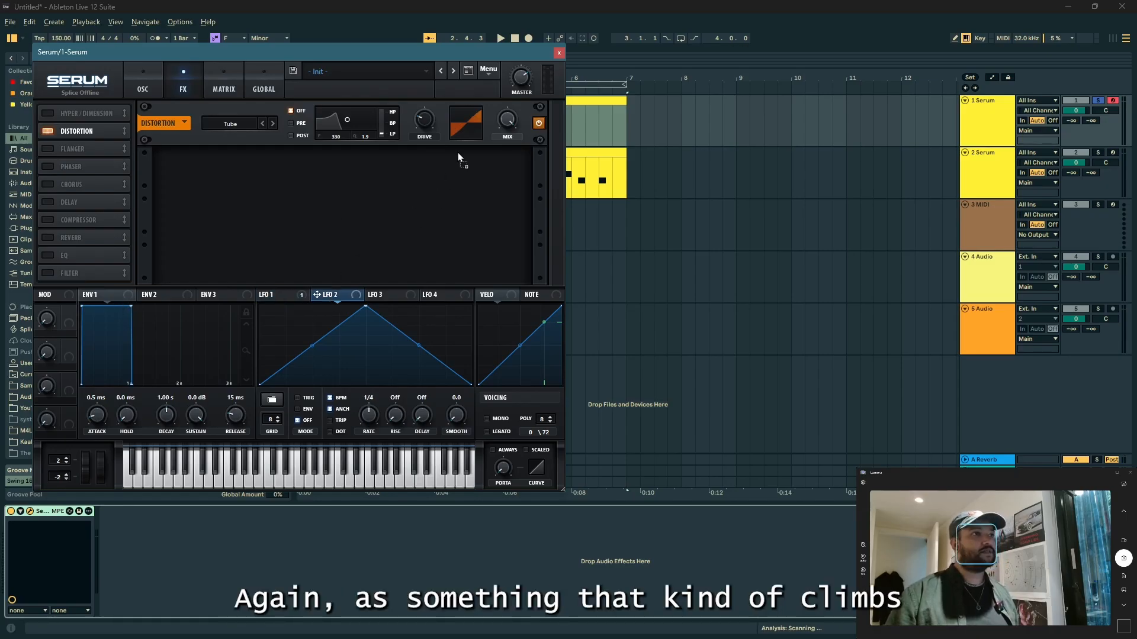
left_click_drag(426, 126, 429, 128)
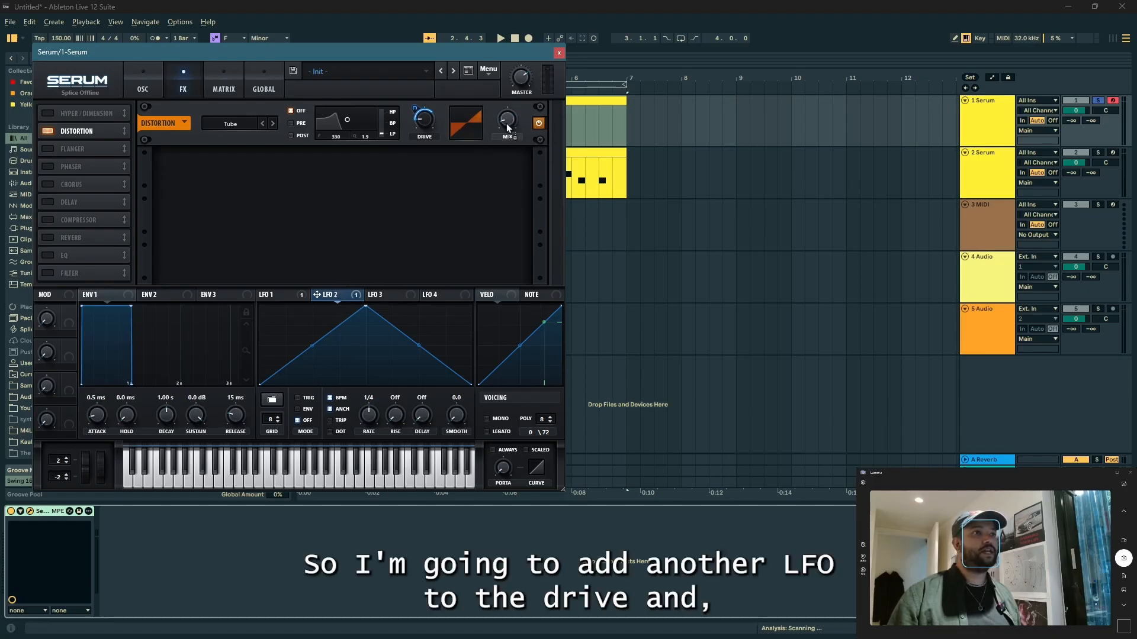
left_click_drag(484, 117, 495, 126)
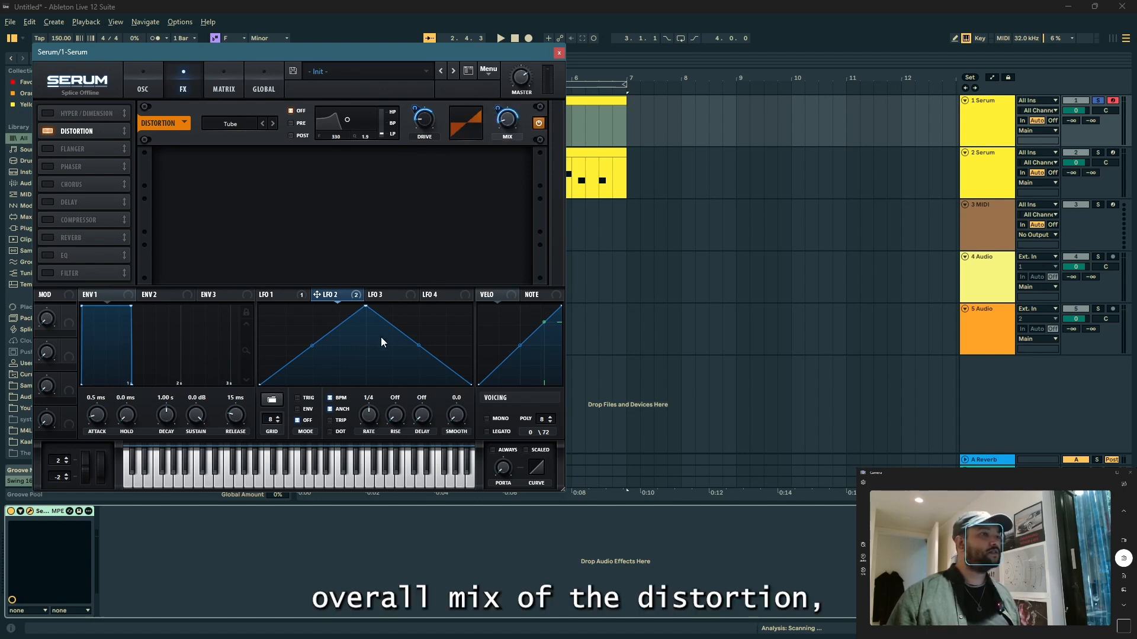
Step: Set LFO 2's rate to 2 bars and play back the modulated distortion
left_click_drag(368, 435, 360, 434)
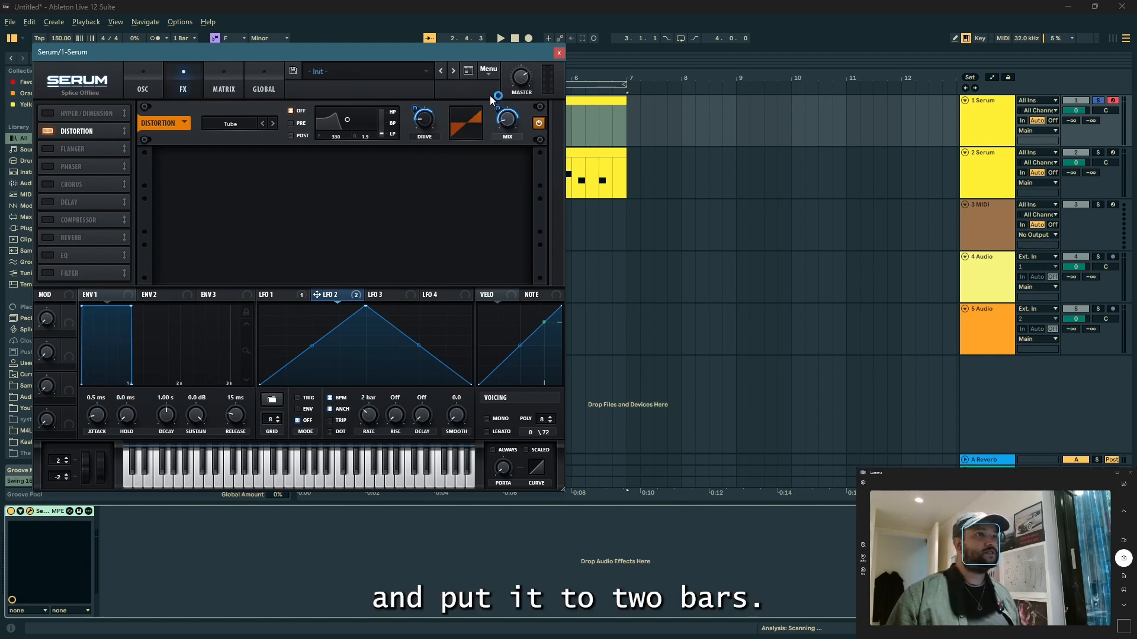
key("space")
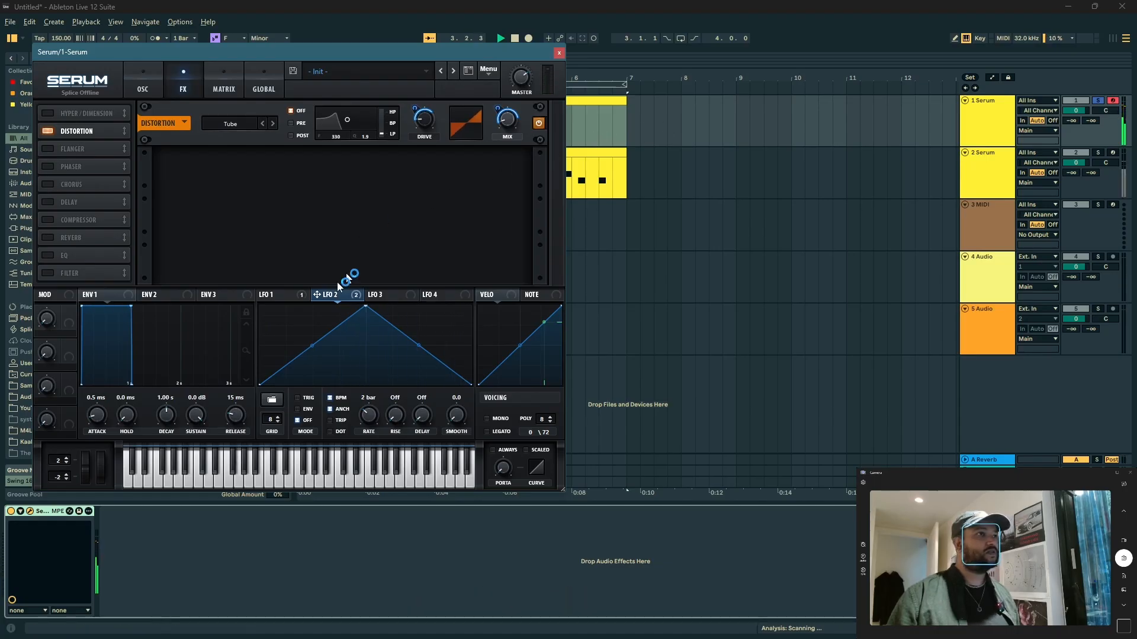
key("space")
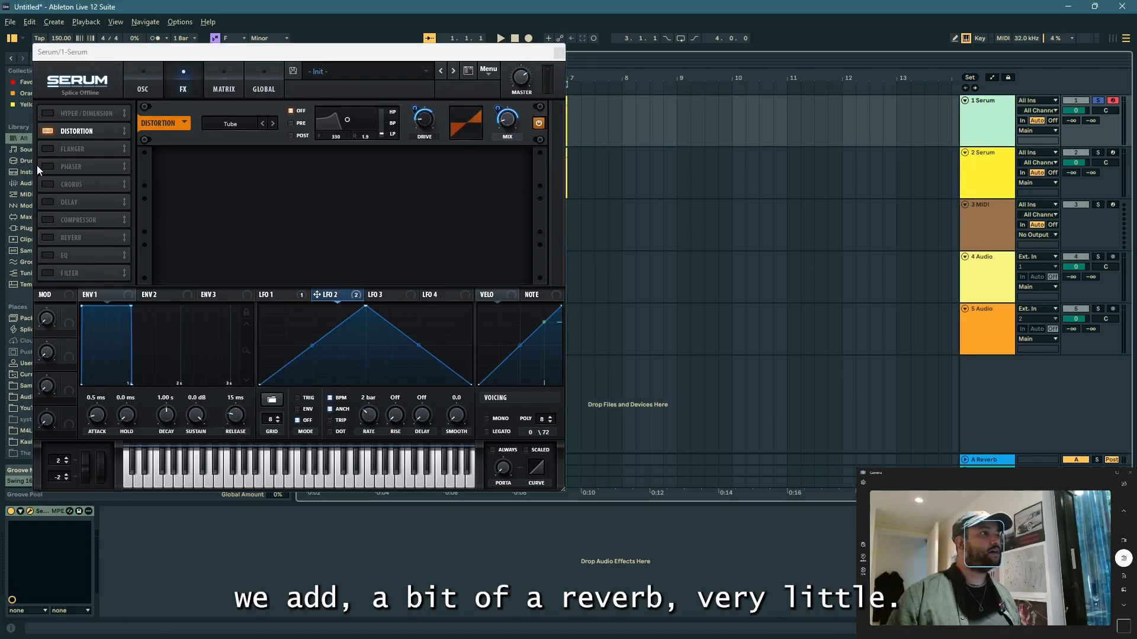
Step: Add a Hall reverb with a size of 15% and a very small mix, audition it, and return to the oscillators
left_click(47, 239)
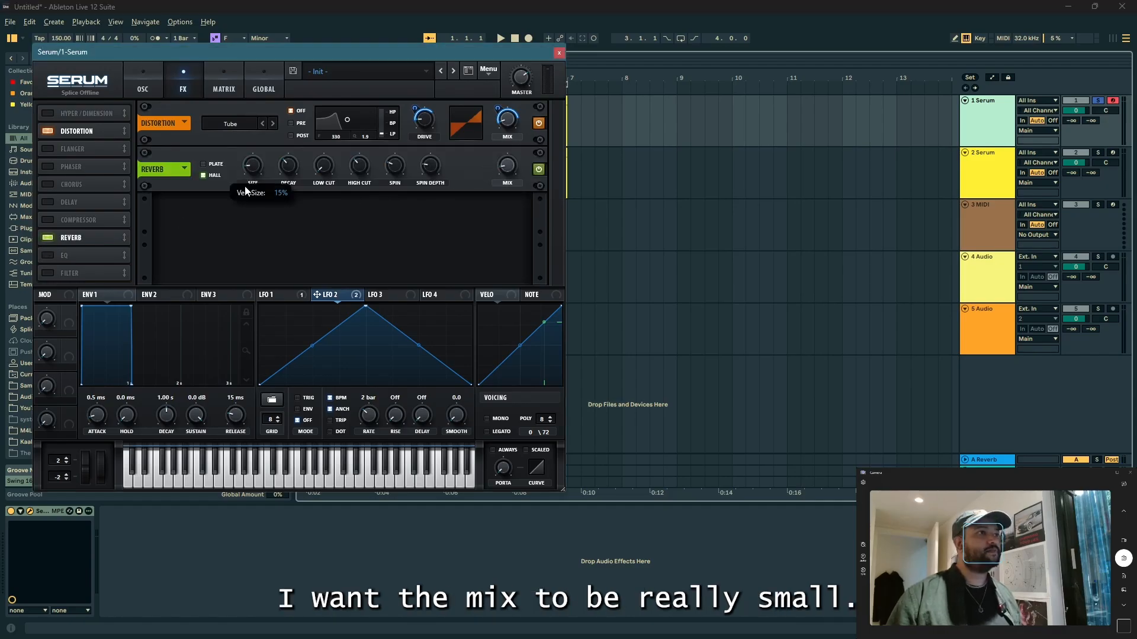
key("space")
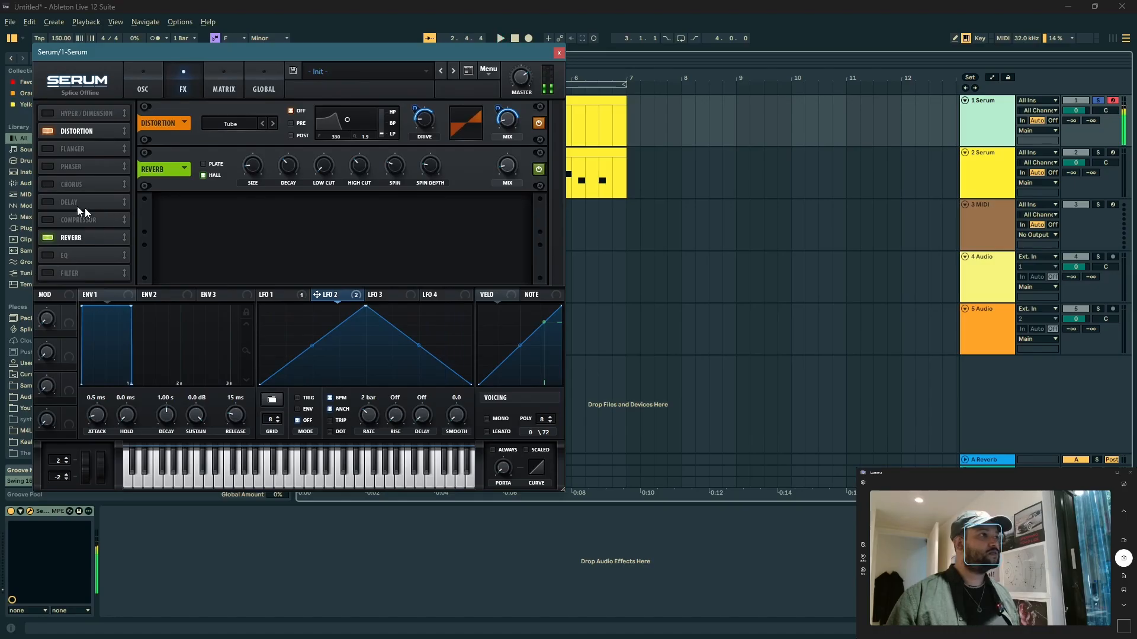
left_click(141, 73)
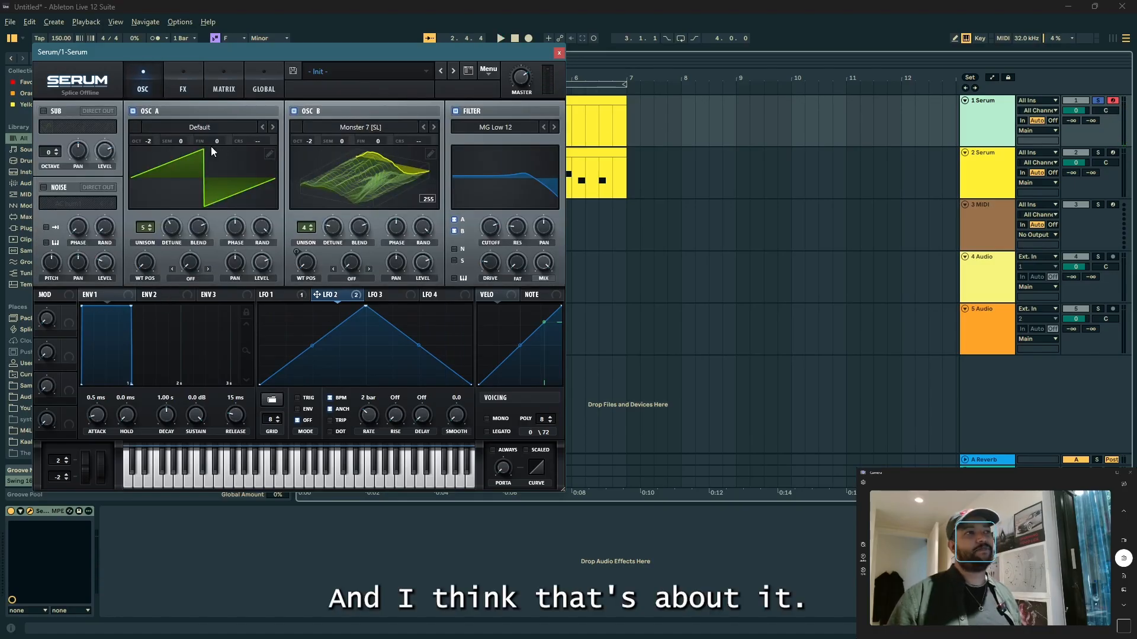
Step: Slightly lower the filter cutoff of the dark Serum patch and play back the result
mouse_move(489, 226)
left_mouse_down()
mouse_move(474, 278)
mouse_move(503, 211)
mouse_move(490, 282)
mouse_move(491, 221)
mouse_move(489, 239)
left_mouse_up()
key("space")
key("space")
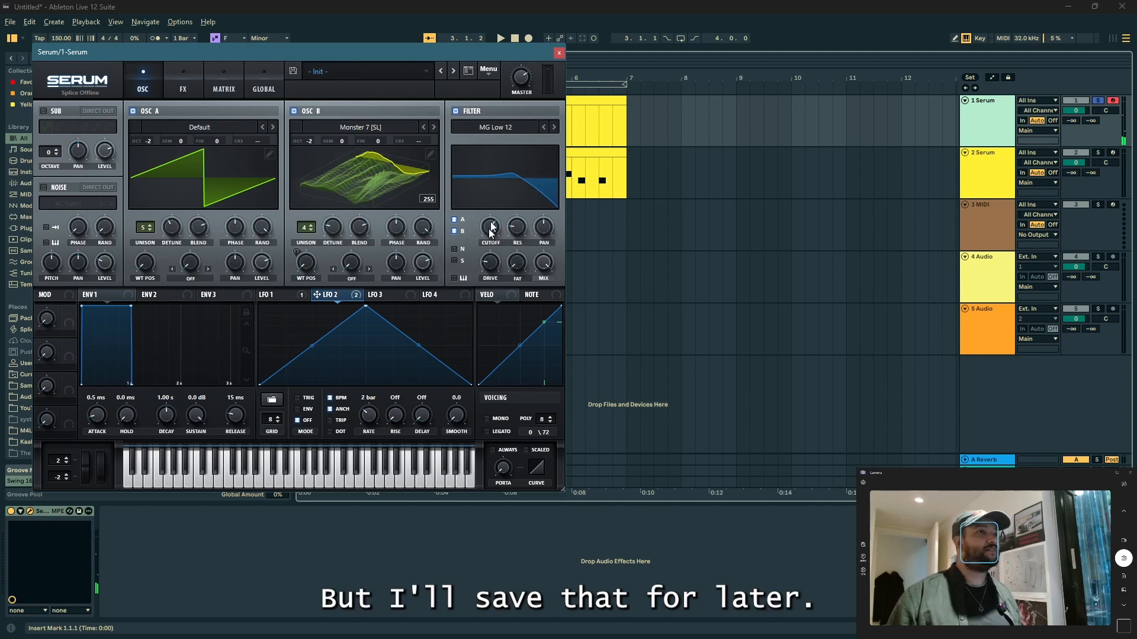
Step: Close the Serum editor and insert a new MIDI track below the second Serum track
left_click(558, 52)
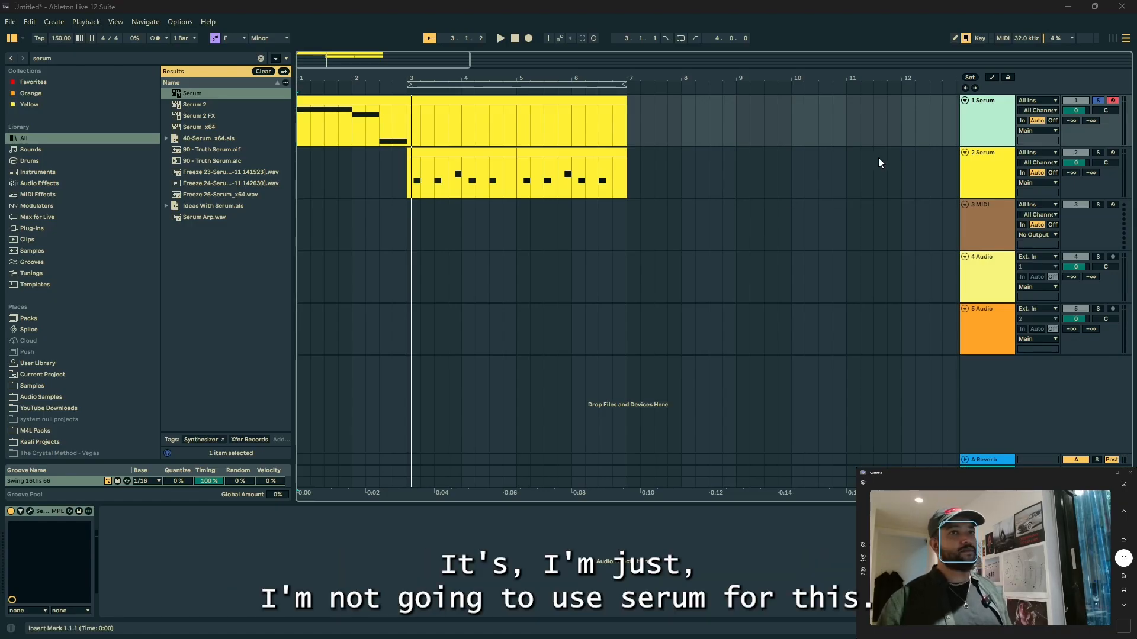
left_click(978, 158)
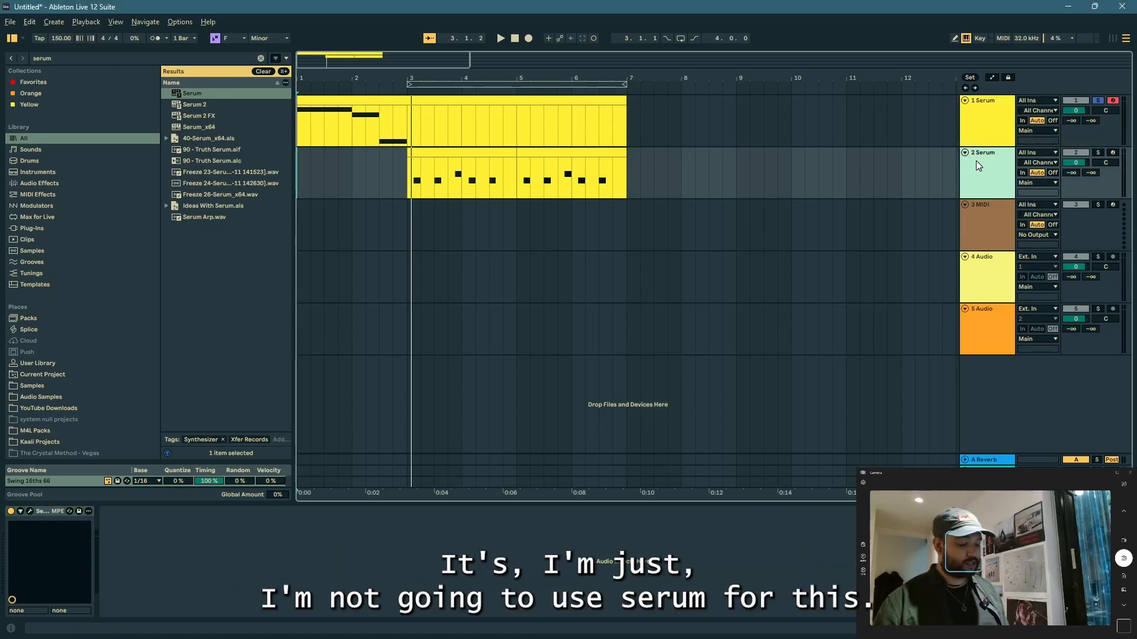
key("ctrl+shift+t")
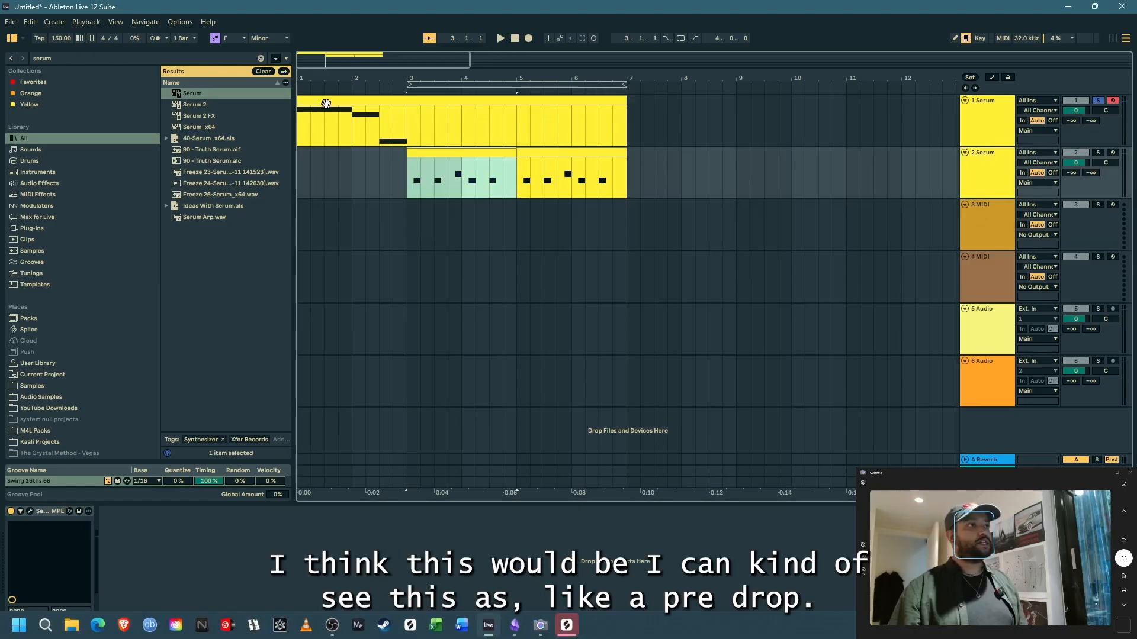
Step: Play the first two bars of the arrangement from bar 1 to hear the opening melodic part
left_click(326, 100)
left_click(411, 163)
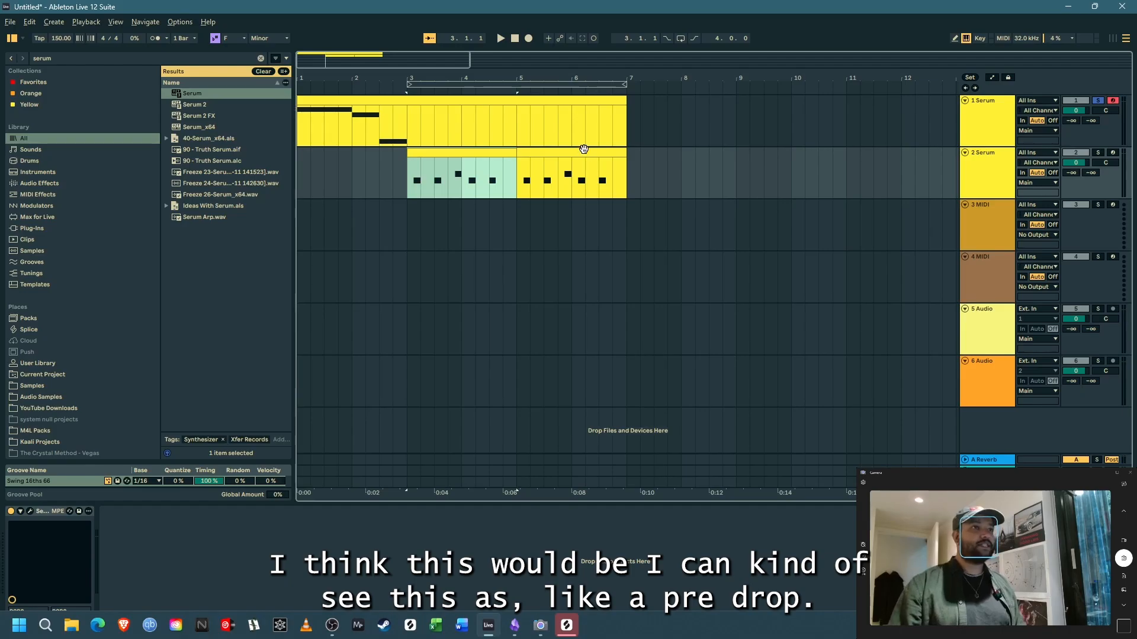
left_click(584, 149)
left_click(316, 172)
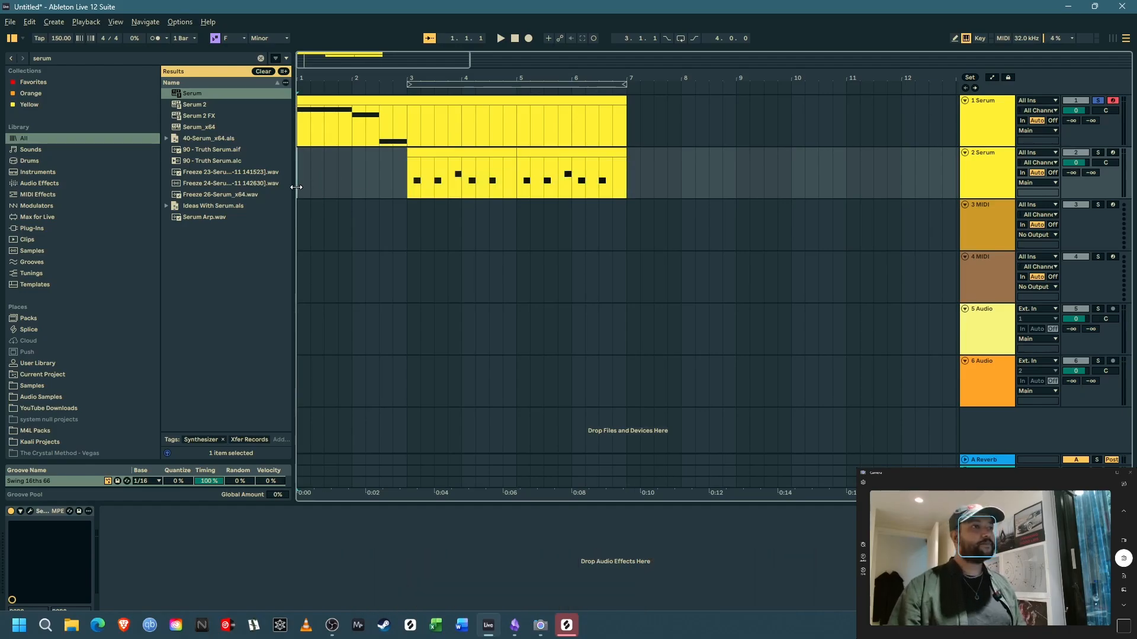
key("space")
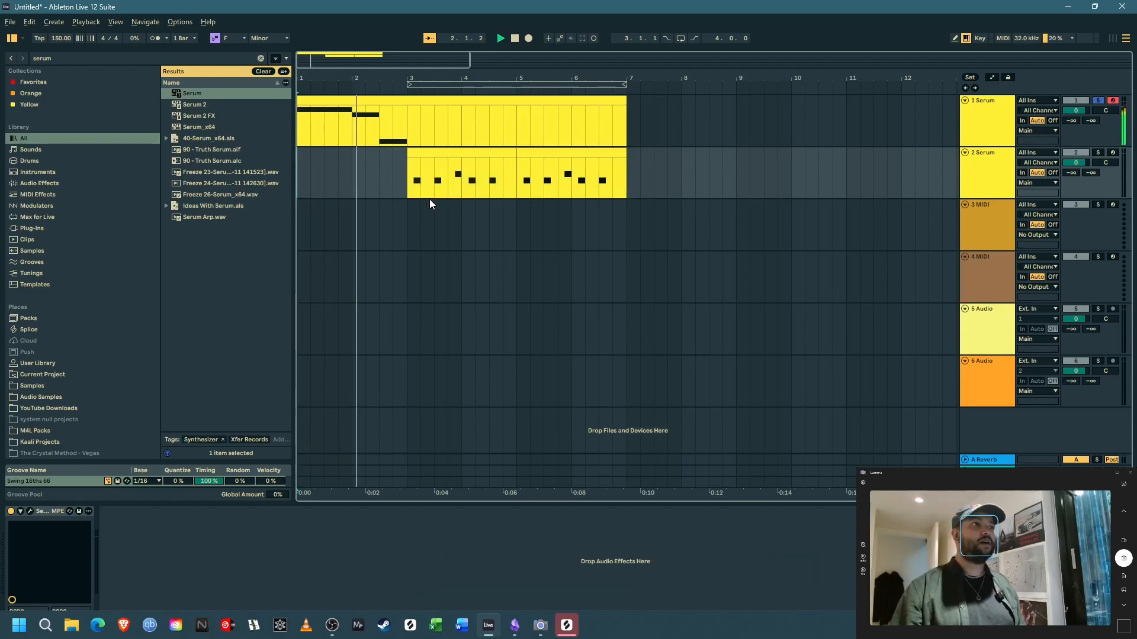
key("space")
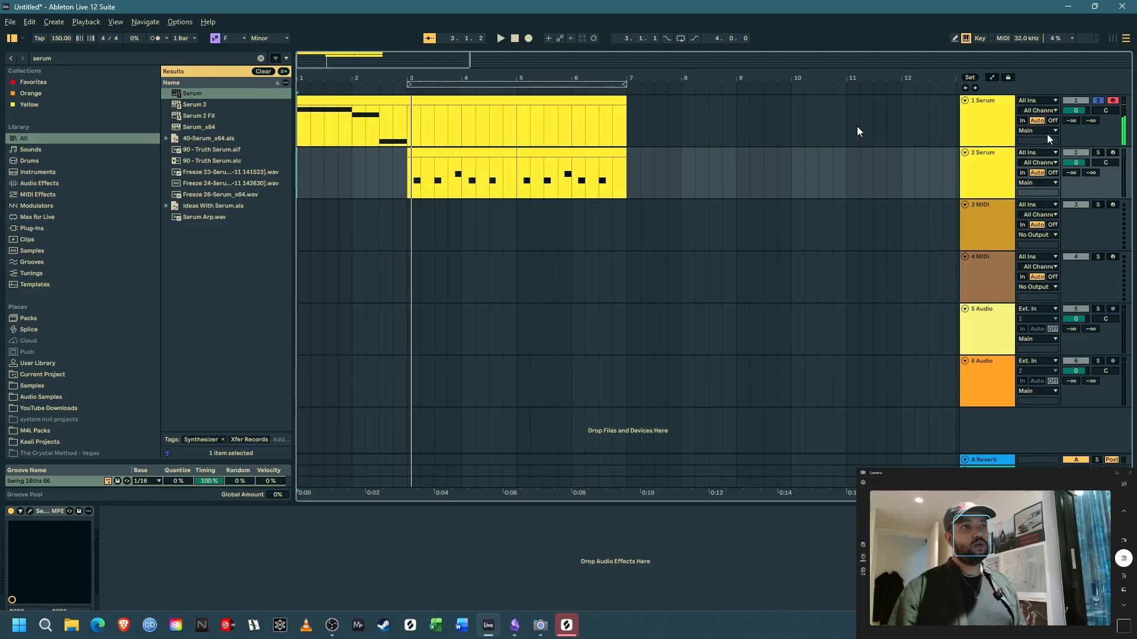
Step: Insert a new MIDI track directly below the first Serum track
left_click(972, 138)
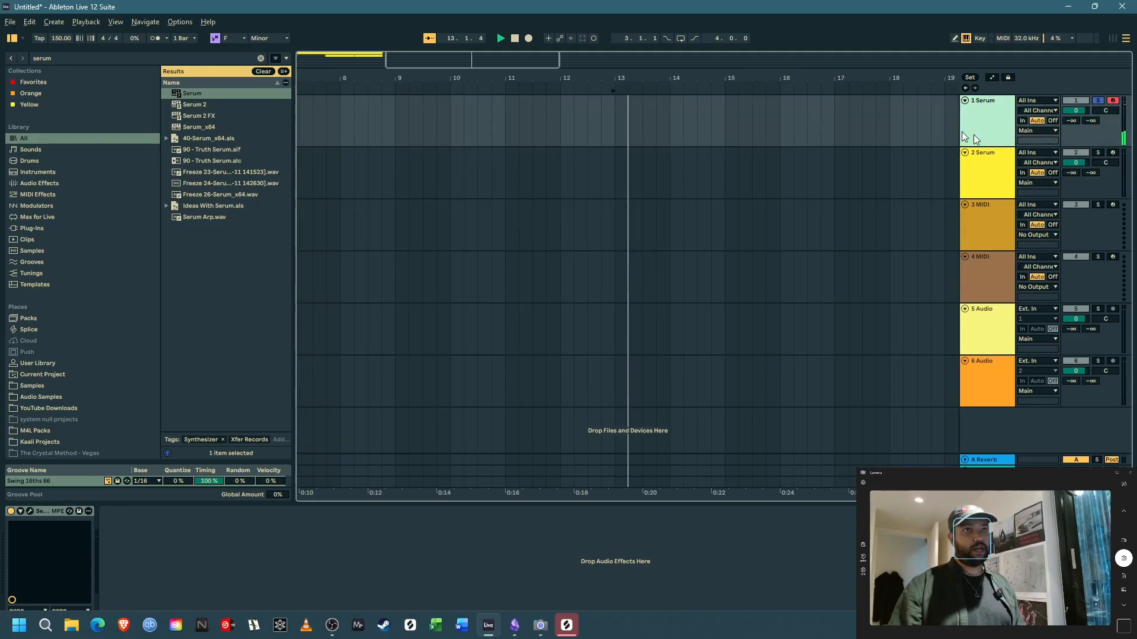
key("space")
left_click(516, 39)
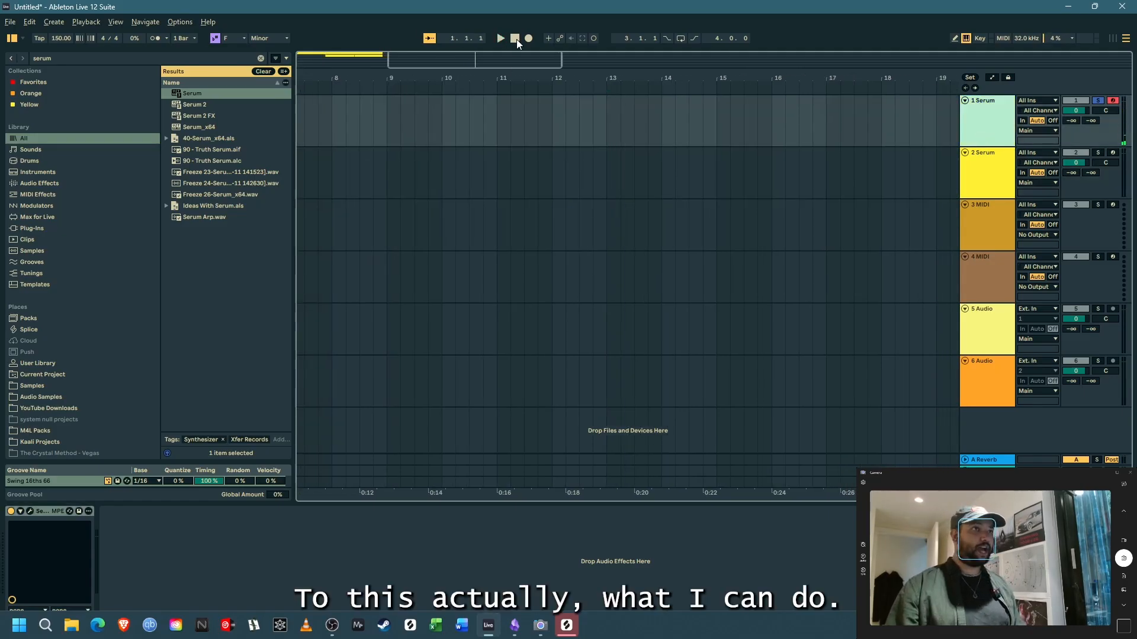
left_click_drag(472, 76, 817, 78)
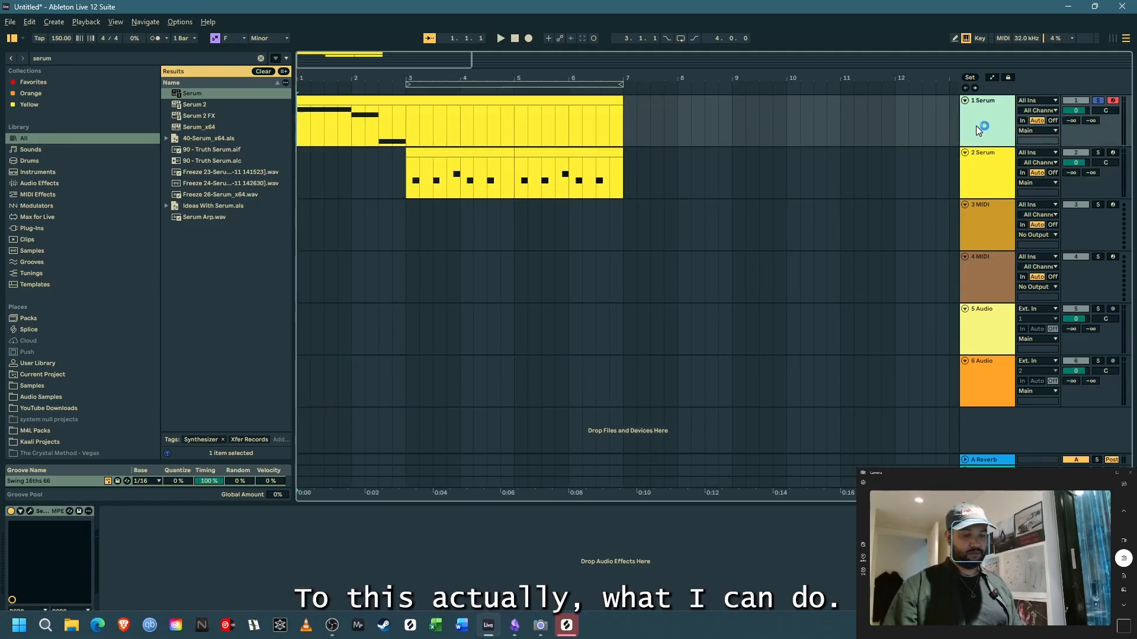
key("ctrl+shift+t")
Step: Find Sylenth1 in the browser, load it on the new MIDI track, and choose its HOV Dominator preset
key("ctrl+f")
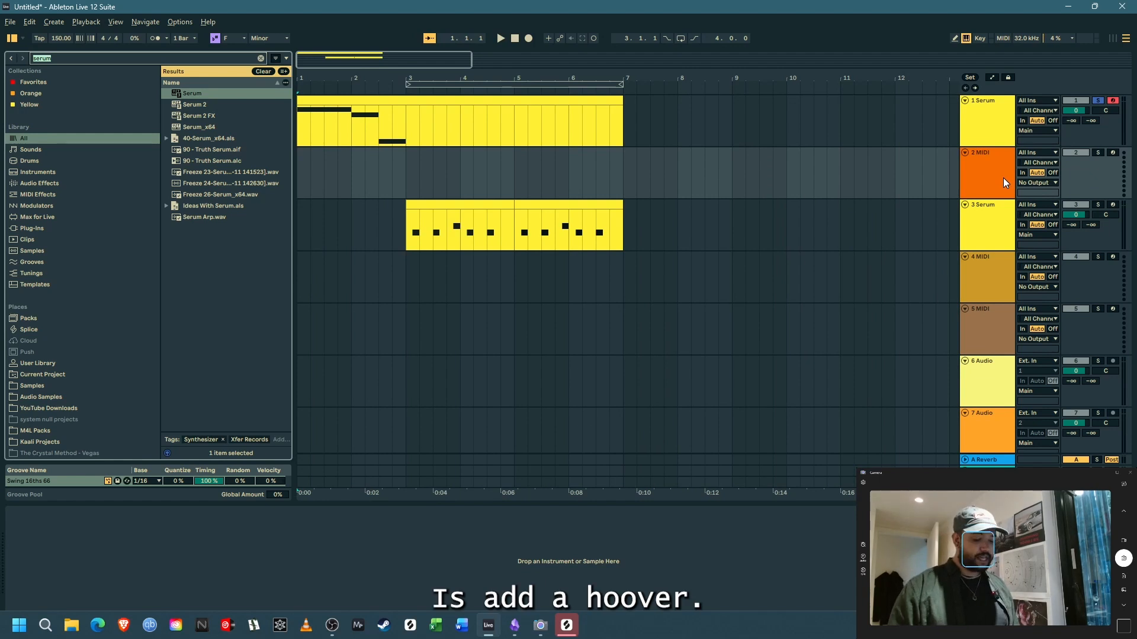
type("ylenth")
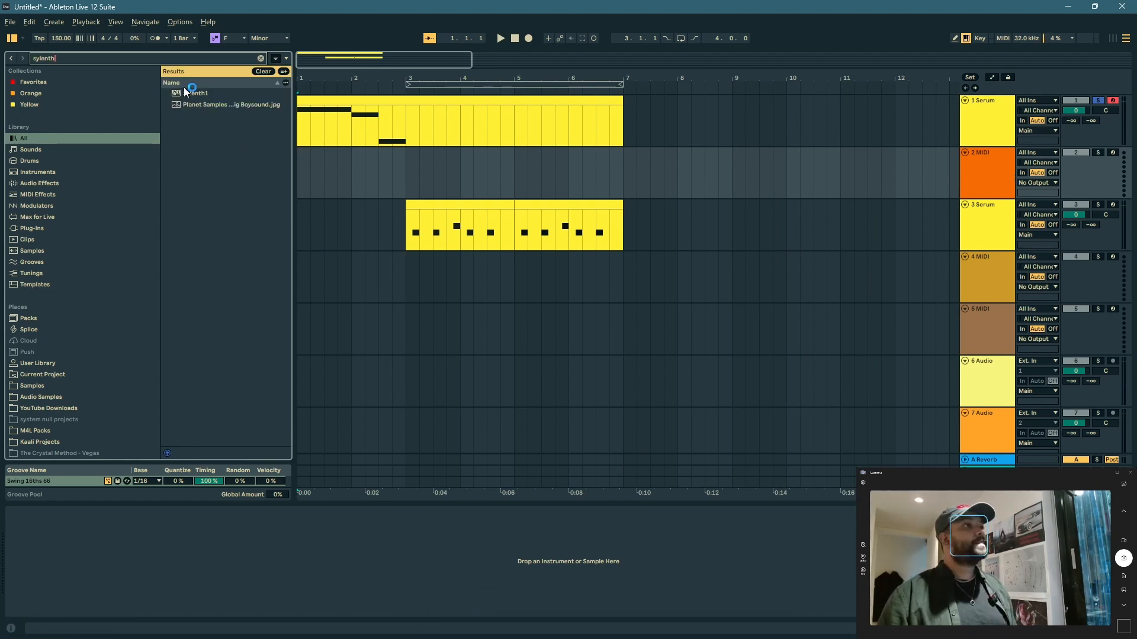
mouse_move(185, 93)
left_mouse_down()
mouse_move(246, 539)
mouse_move(212, 584)
mouse_move(194, 540)
left_mouse_up()
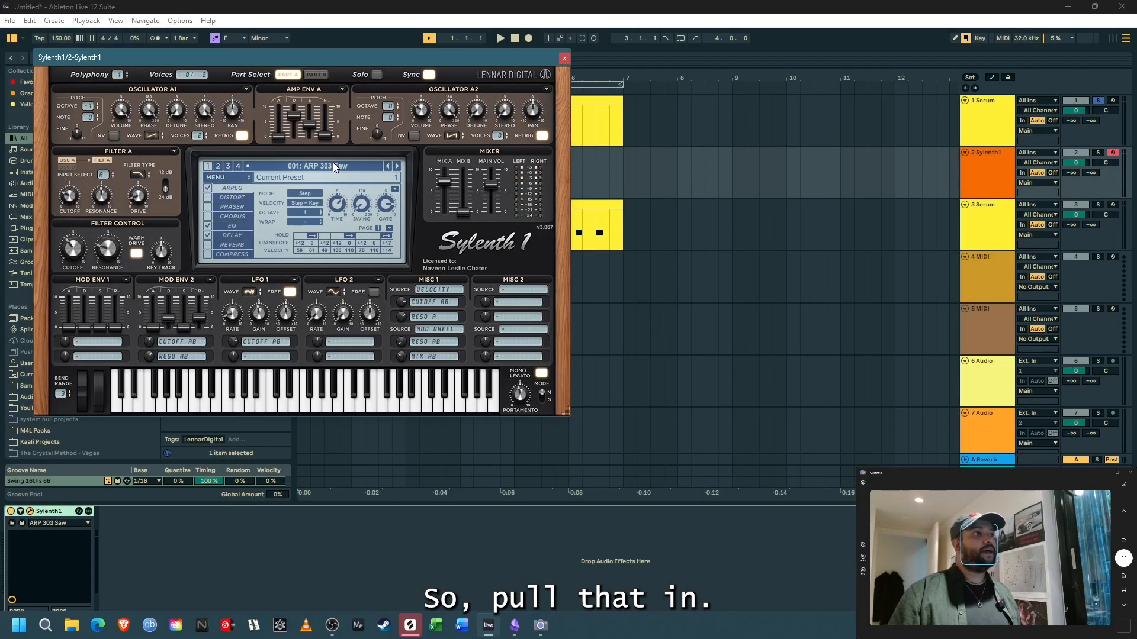
left_click(333, 166)
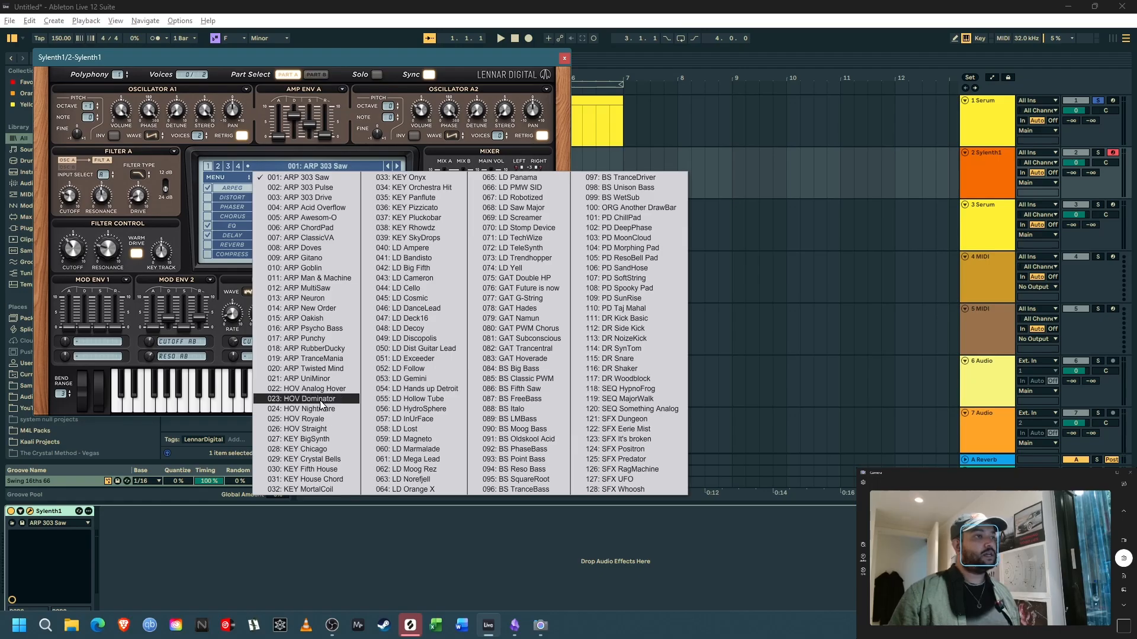
left_click(302, 399)
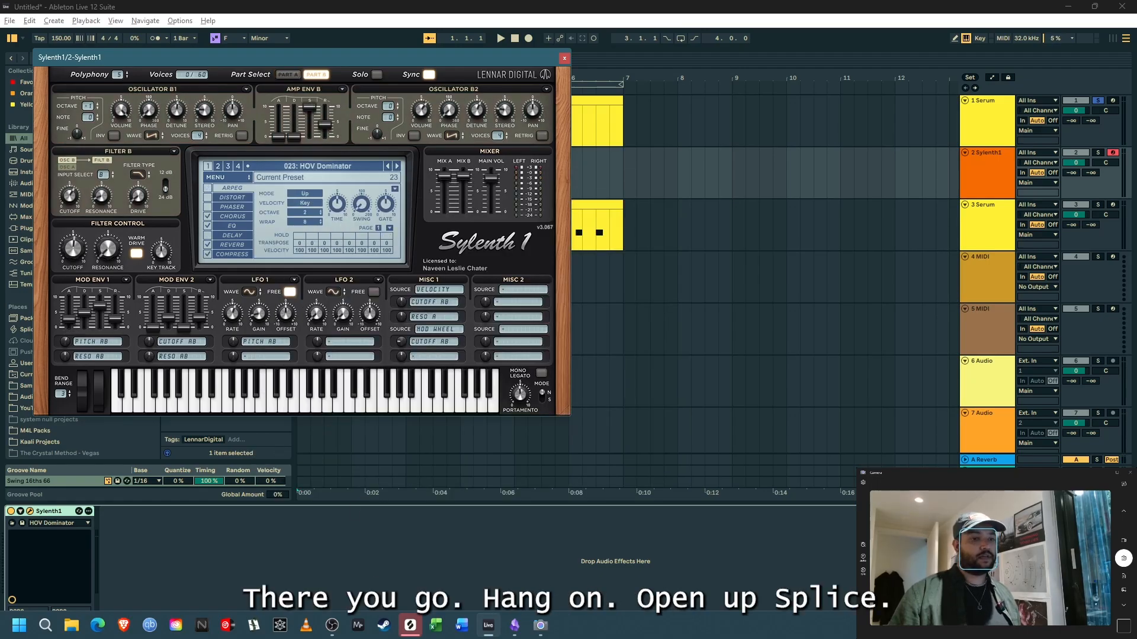
Step: Switch to Splice, move its window higher on the screen, and minimize it to return to Ableton Live
left_click(410, 625)
left_click_drag(765, 231, 764, 96)
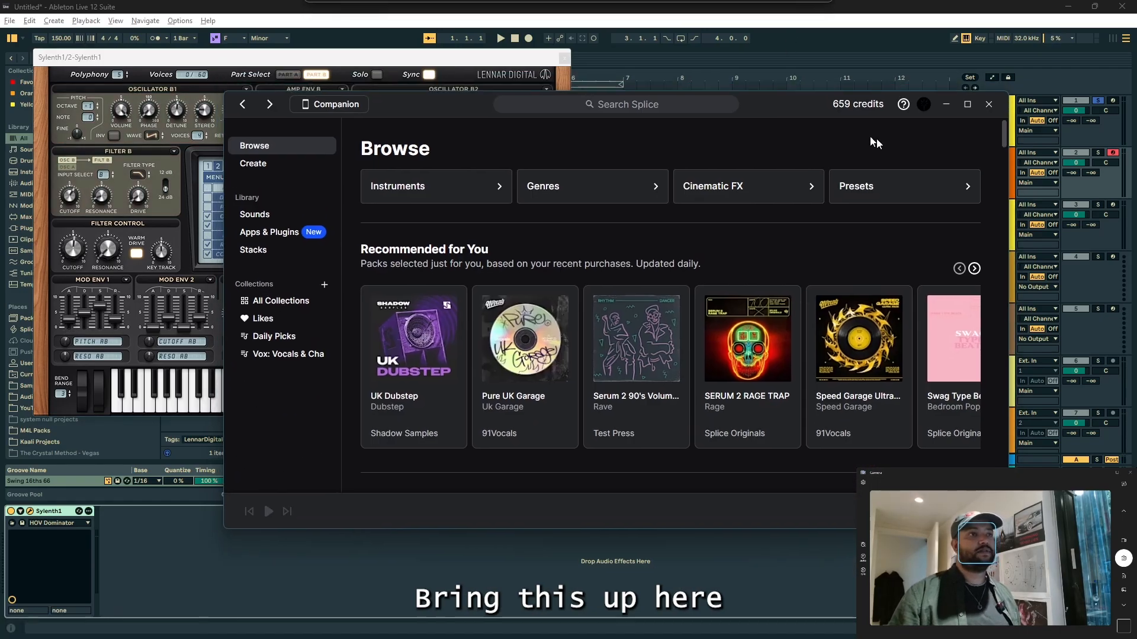
left_click(946, 104)
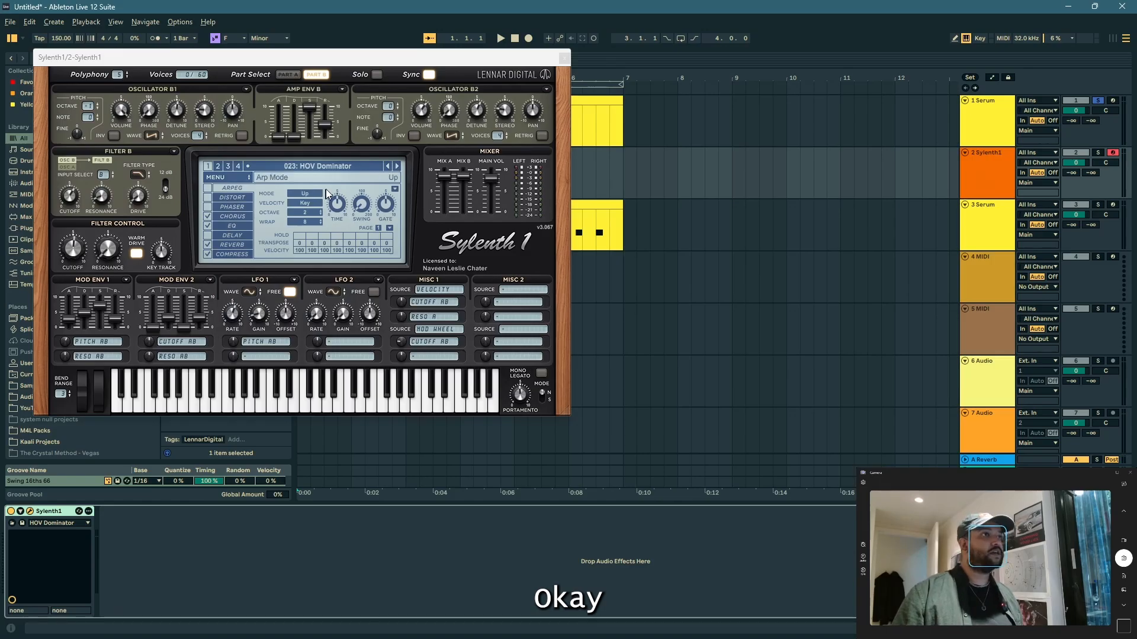
Step: Solo the Sylenth1 track and tighten its hoover sound by disabling the reverb and shortening amp envelope B's release
left_click(432, 239)
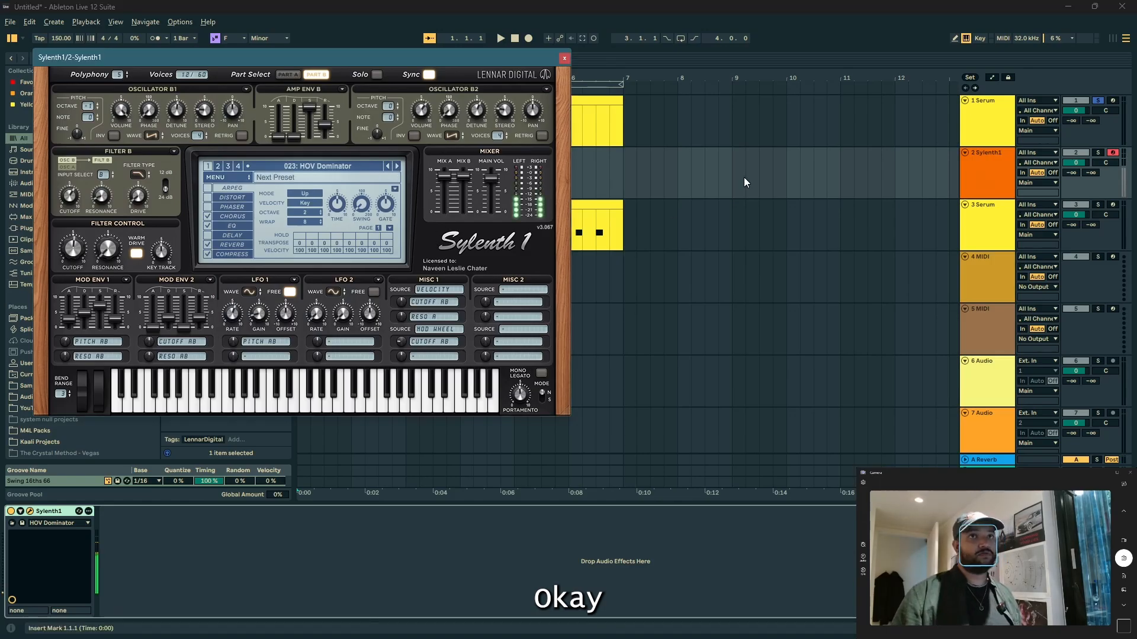
left_click(1098, 153)
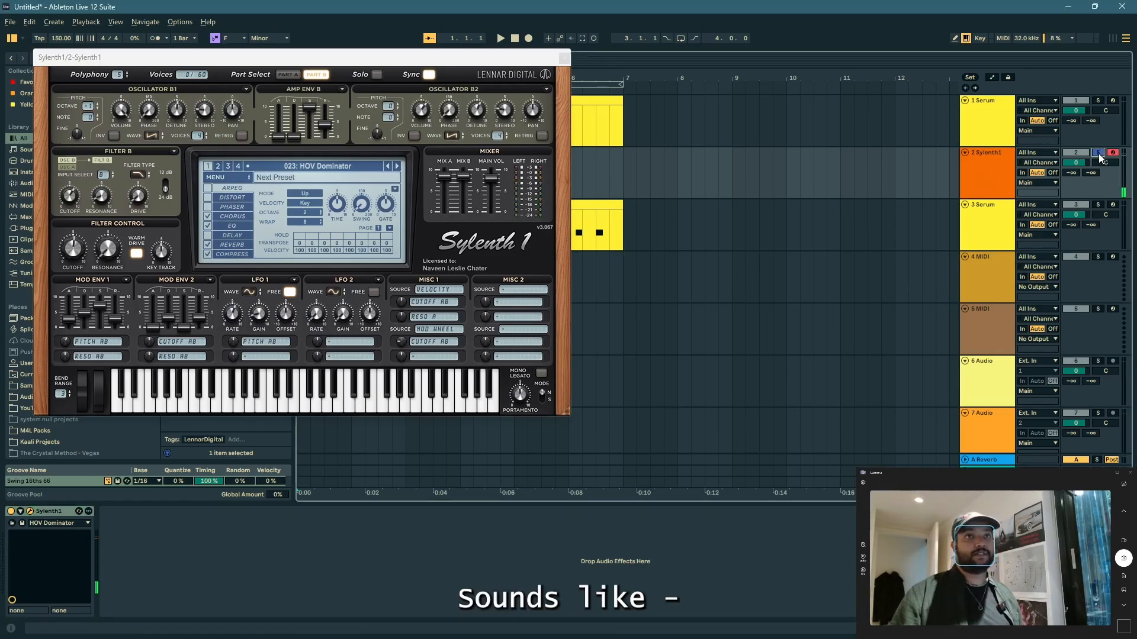
left_click(208, 247)
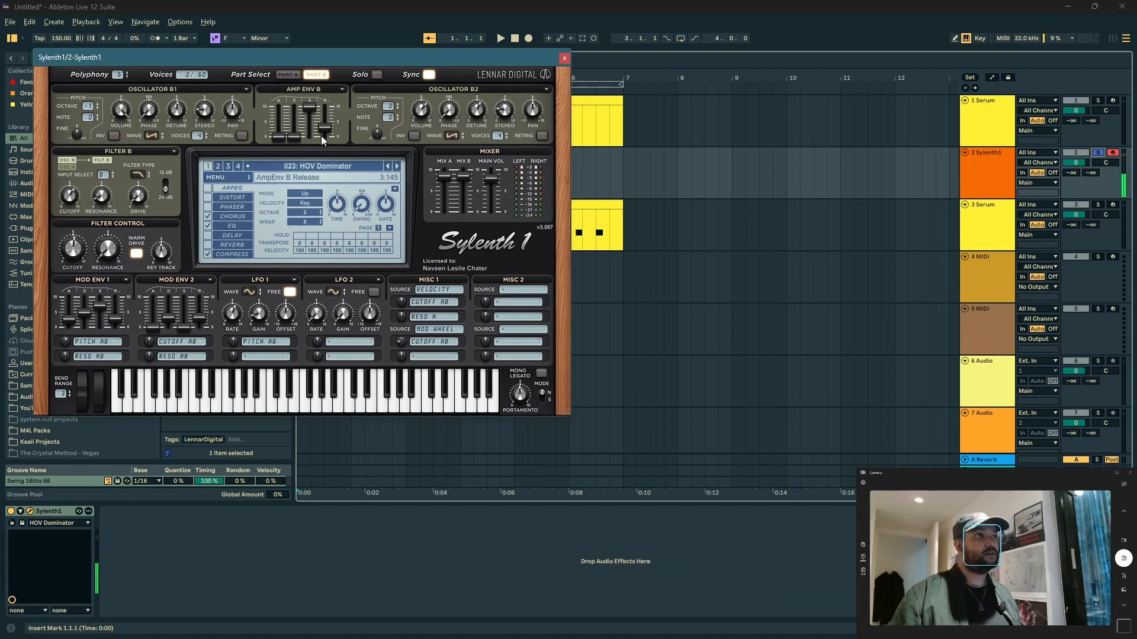
left_click_drag(321, 136, 322, 158)
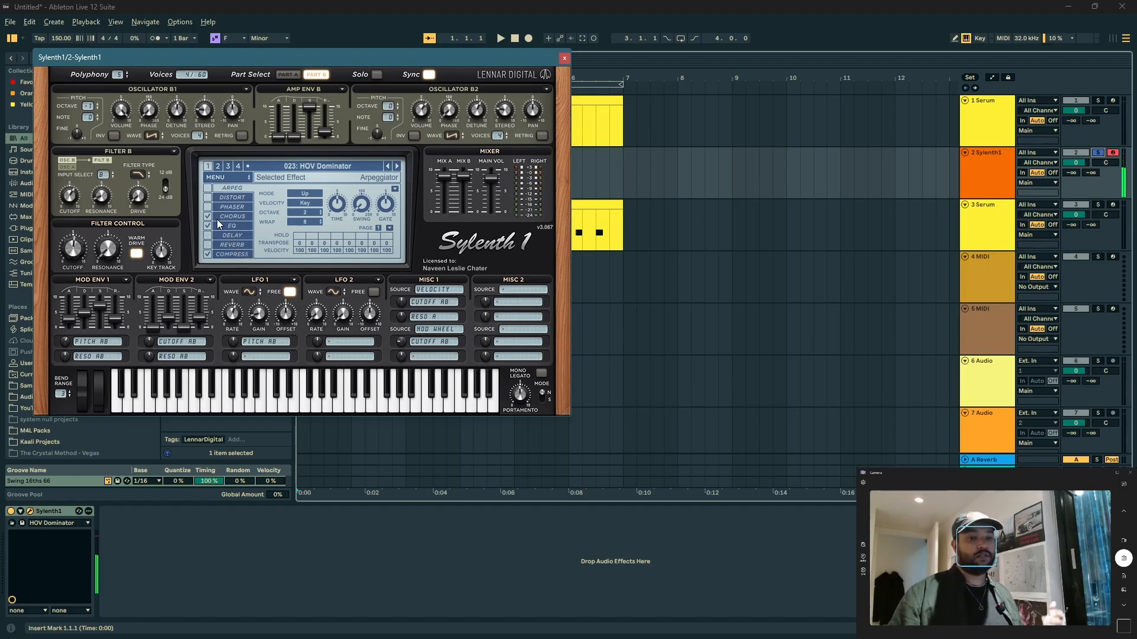
Step: Close the Sylenth1 editor, copy the first Serum track's clip to the Sylenth1 track at bar 1, and play it
left_click(564, 59)
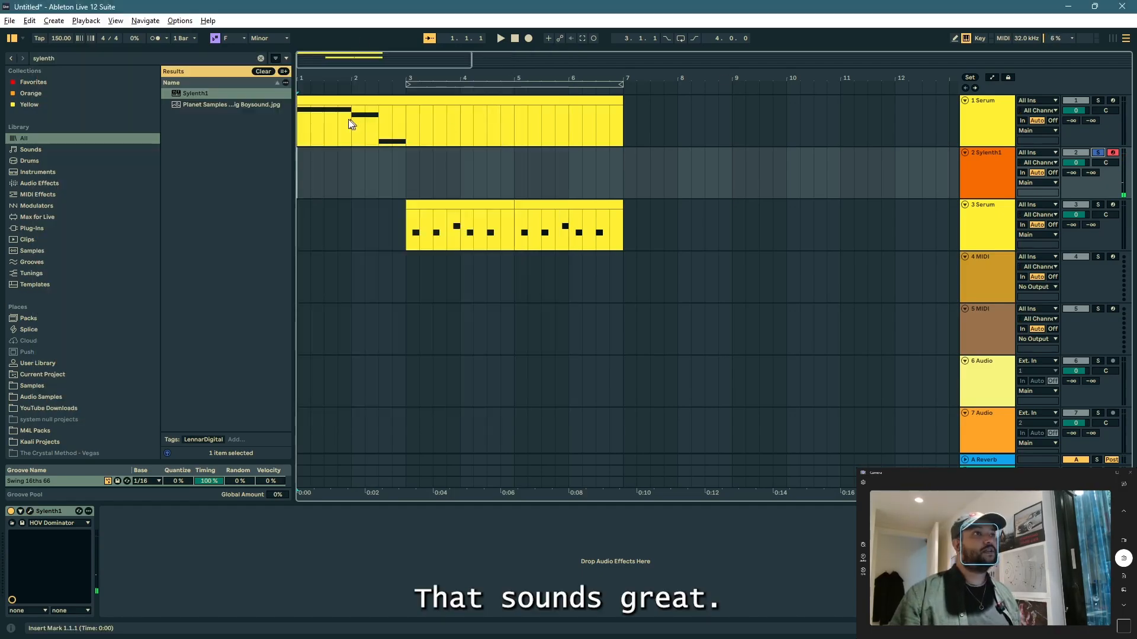
left_click_drag(335, 100, 330, 162, "ctrl")
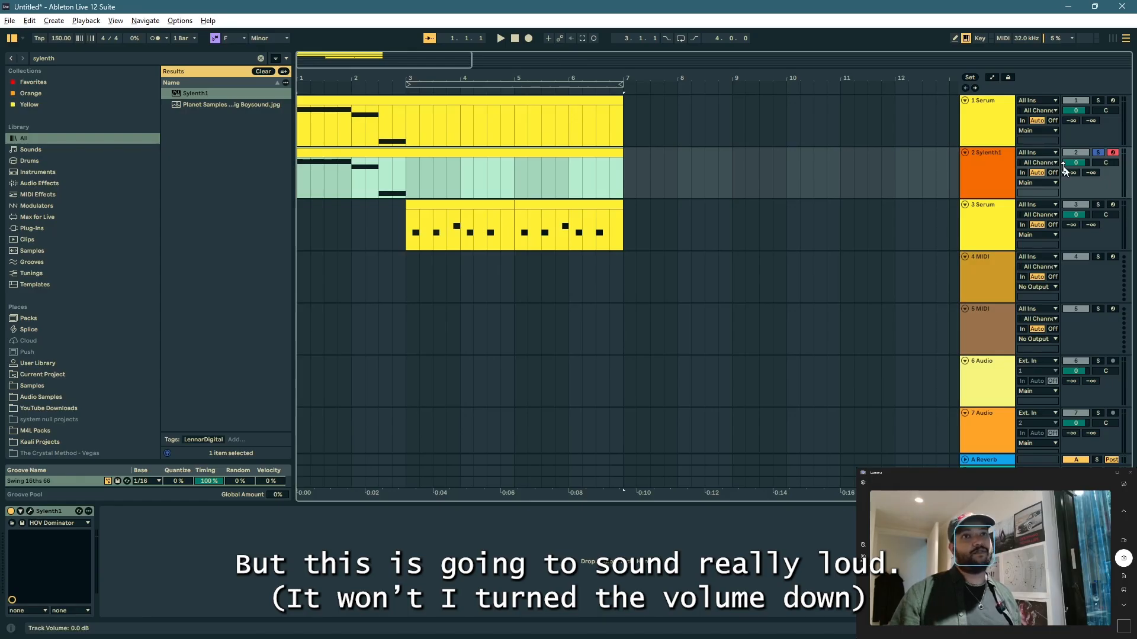
key("space")
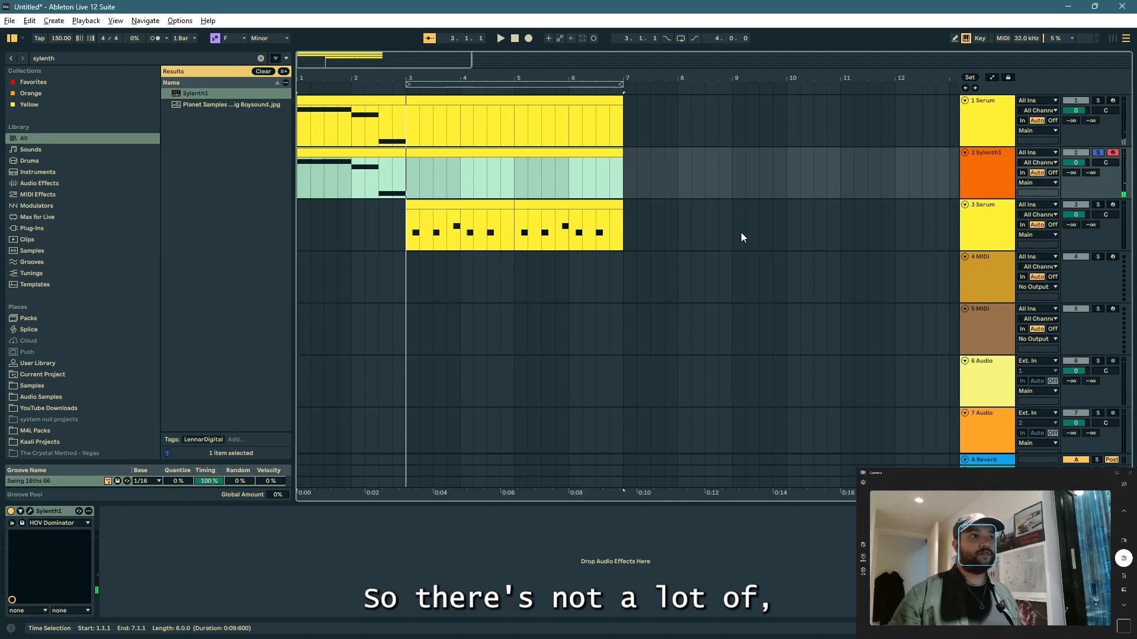
Step: Reopen the Sylenth1 editor and examine the pitch modulation amount of mod envelope 1
double_click(980, 175)
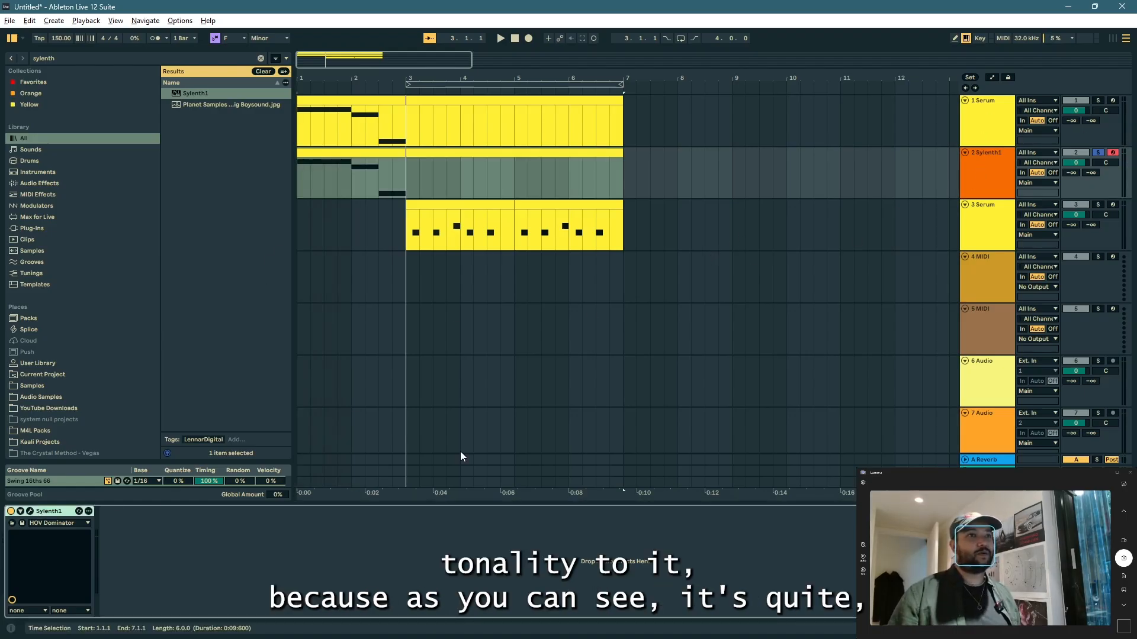
left_click(30, 512)
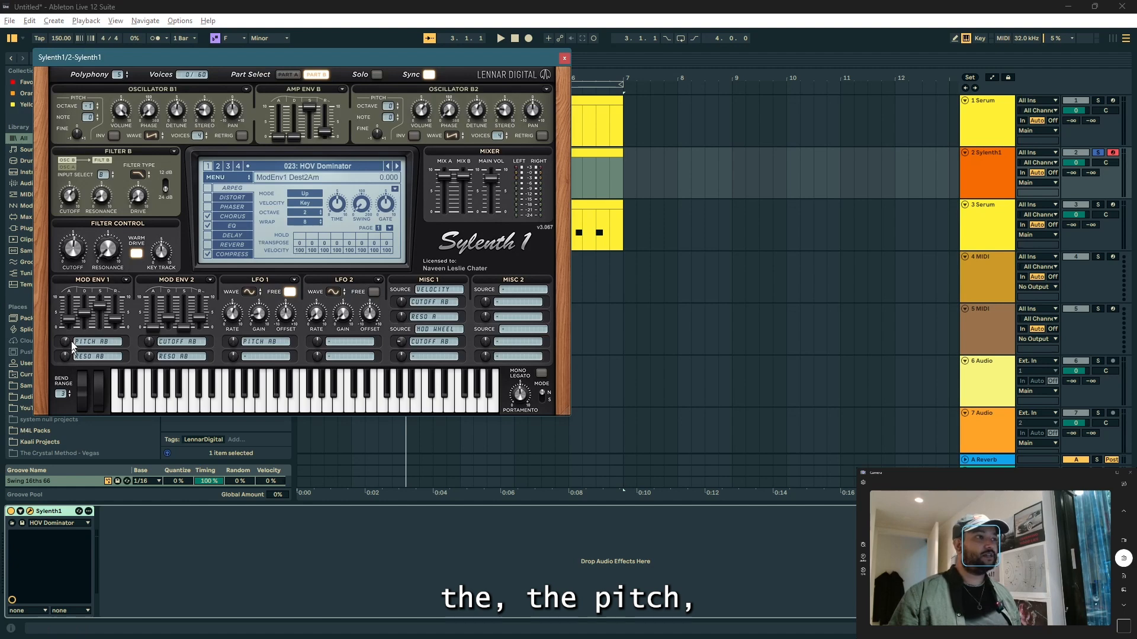
left_click_drag(71, 341, 65, 342)
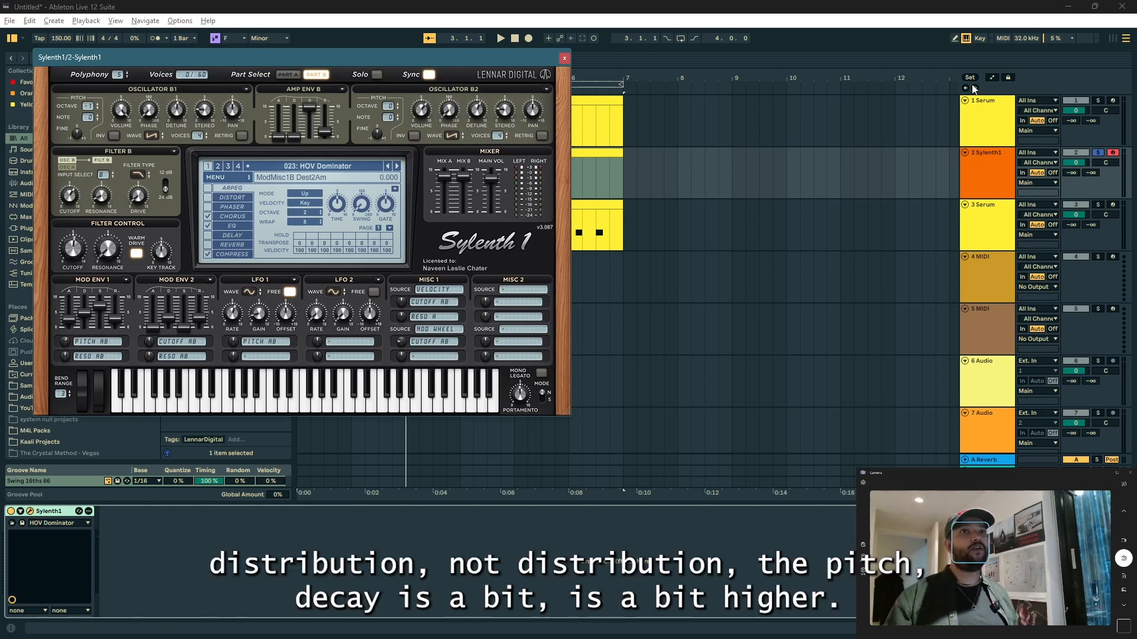
Step: Solo the first Serum track together with the Sylenth1 track and play the two layered sounds
left_click(1099, 100)
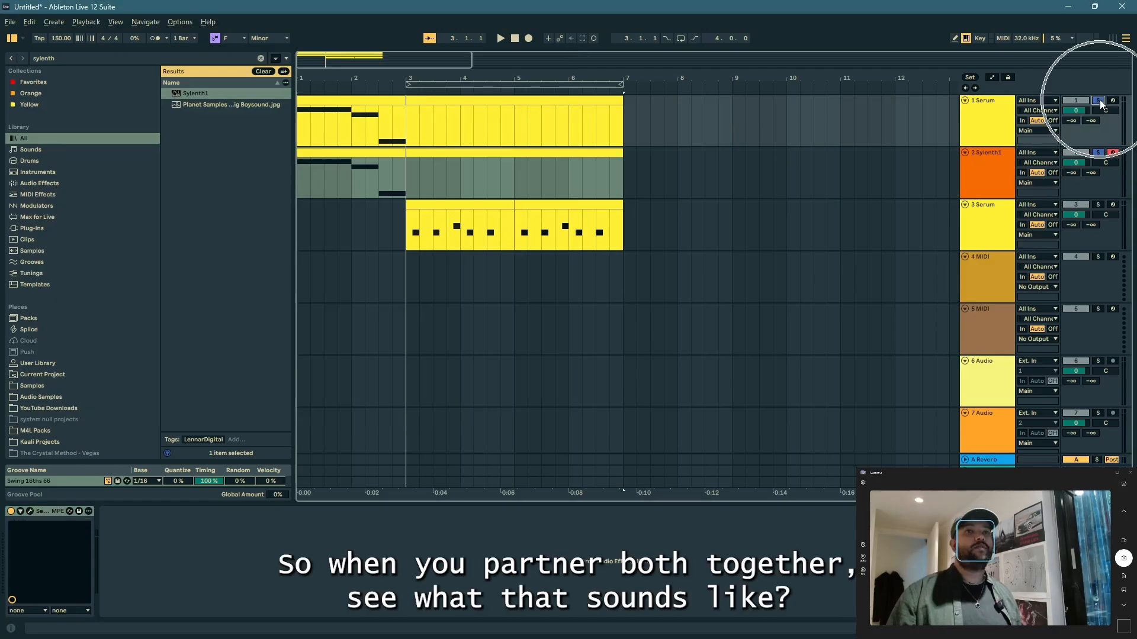
key("space")
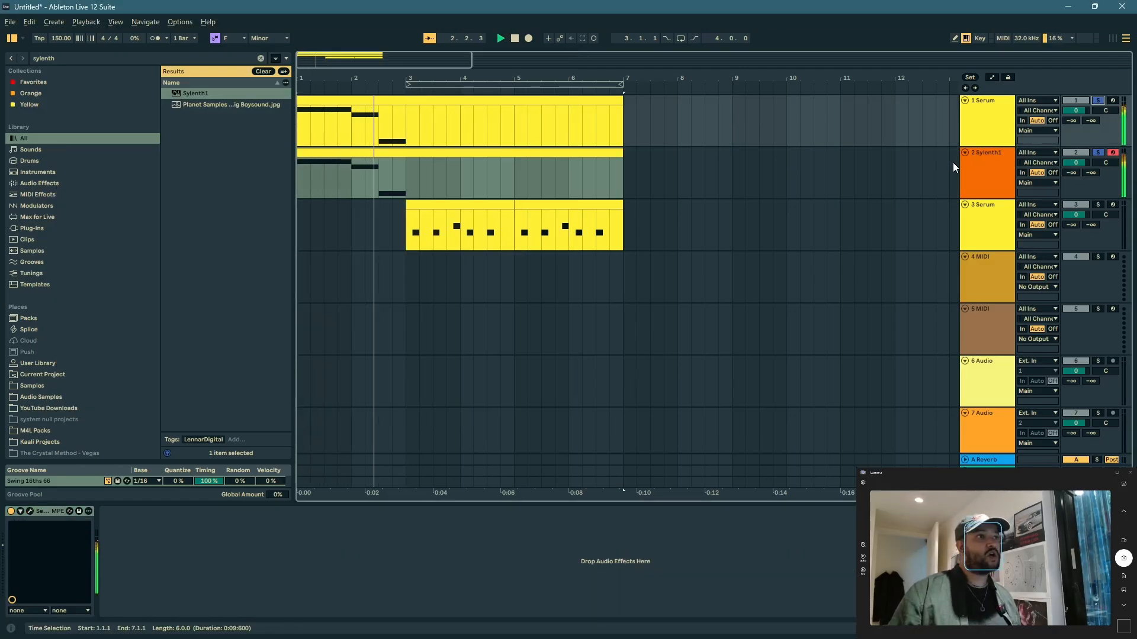
key("space")
Step: Try the Sylenth1 presets HOV Nightmare and HOV Royale while playing them layered with the Serum part
left_click(388, 156)
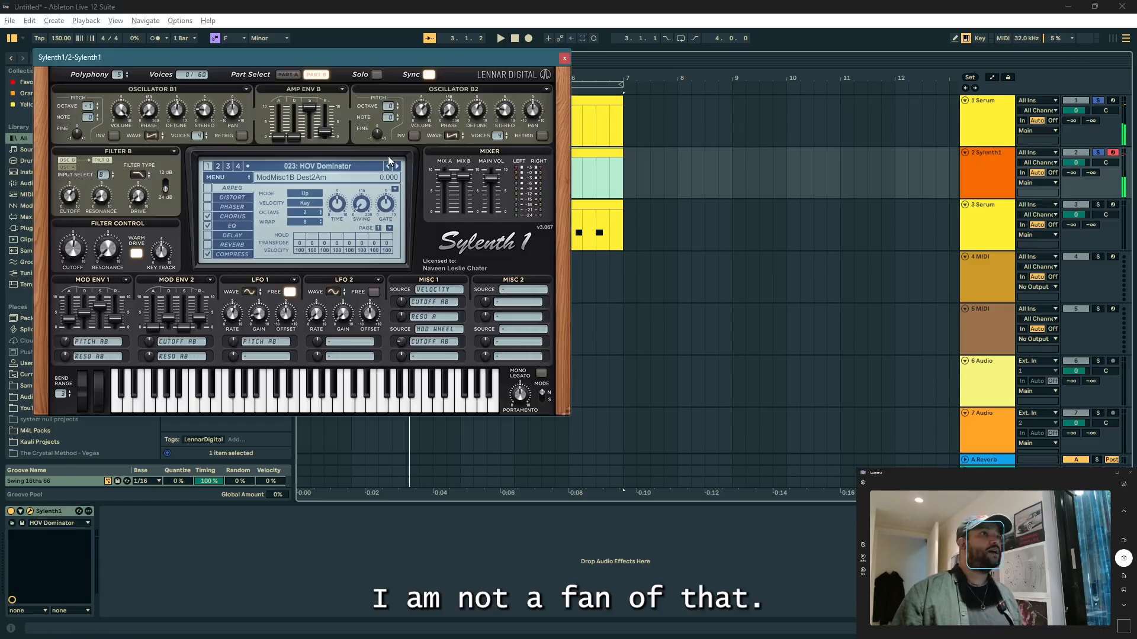
left_click(400, 167)
key("space")
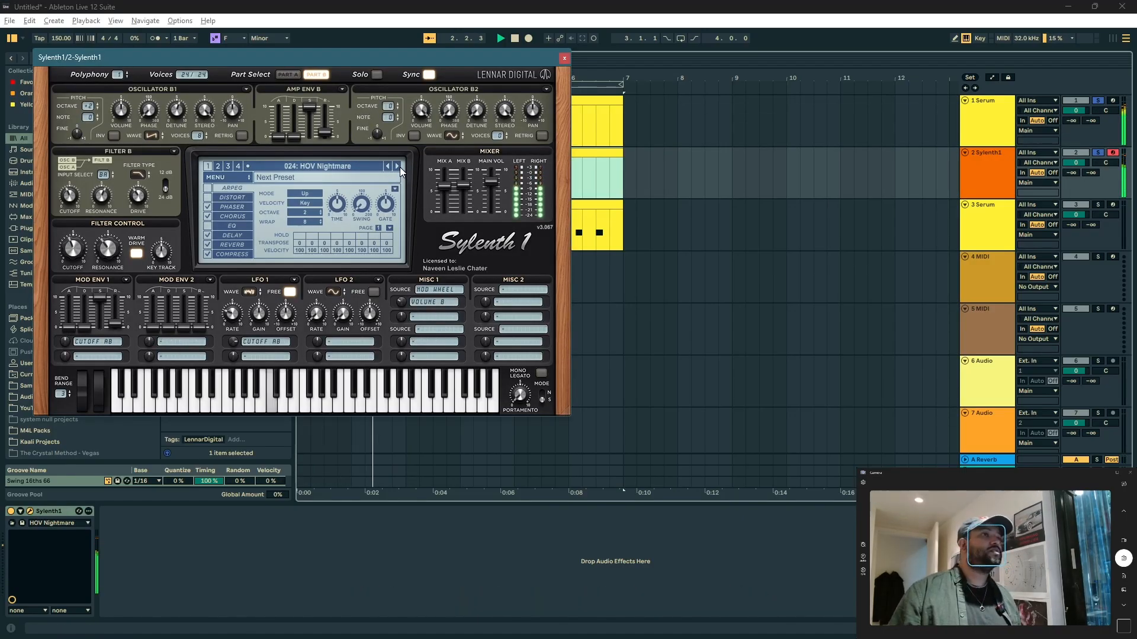
left_click(399, 167)
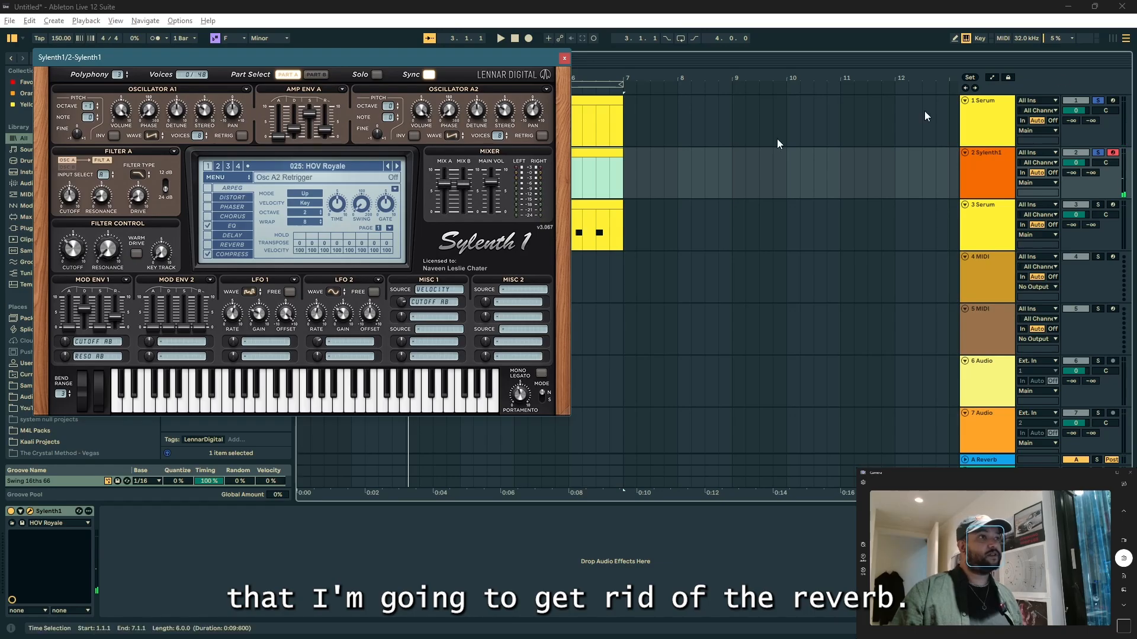
Step: Solo only the Sylenth1 track, audition the HOV Royale preset, and replace it with HOV Straight
left_click(1099, 155)
key("space")
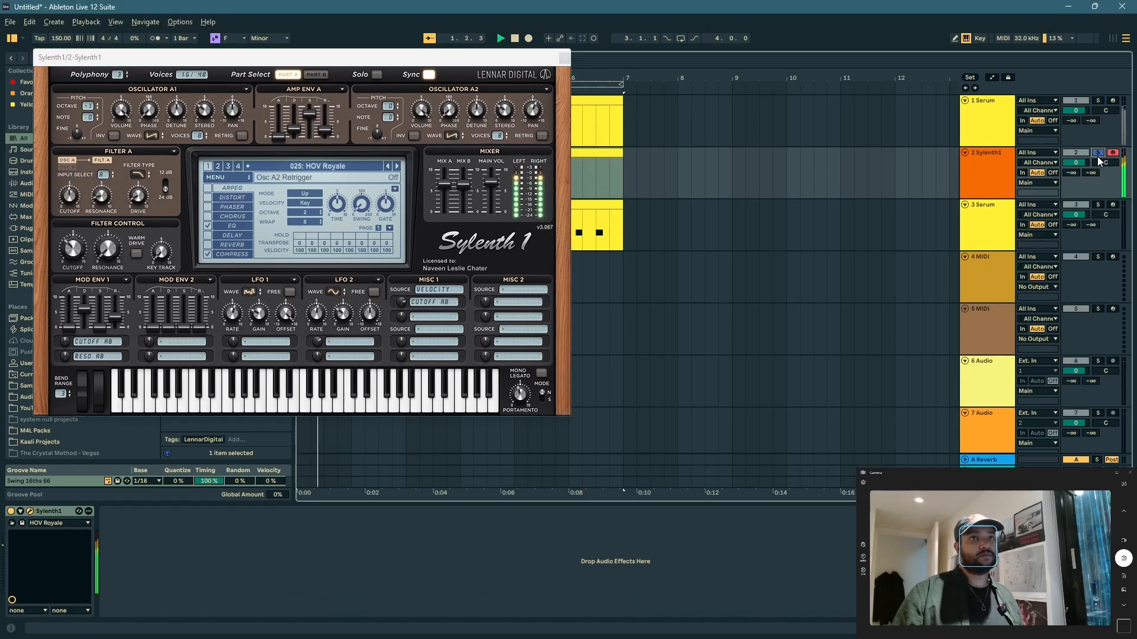
left_click(371, 168)
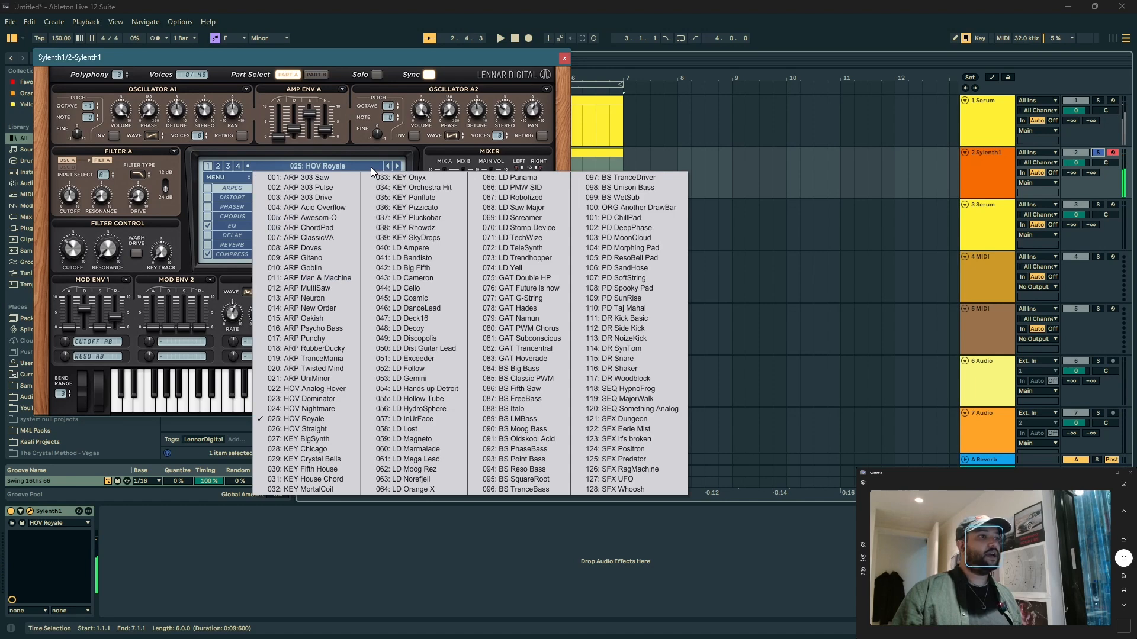
left_click(296, 430)
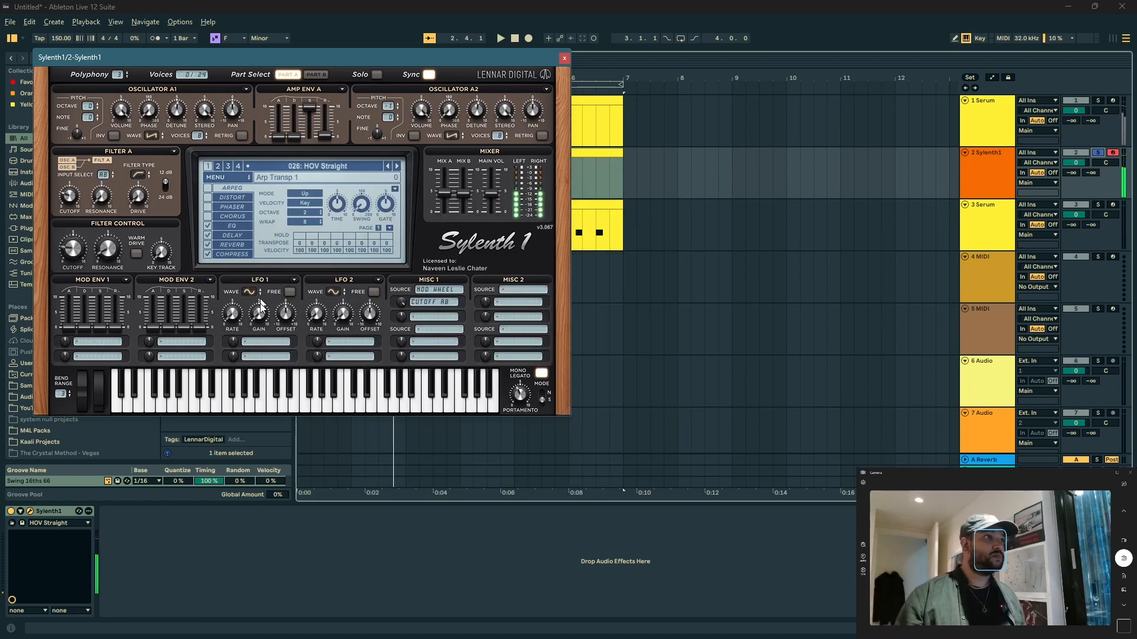
Step: Turn off Sylenth1's delay and reverb and raise its amp envelope attack to 1.000, auditioning it together with the first Serum track
left_click(207, 235)
left_click(208, 244)
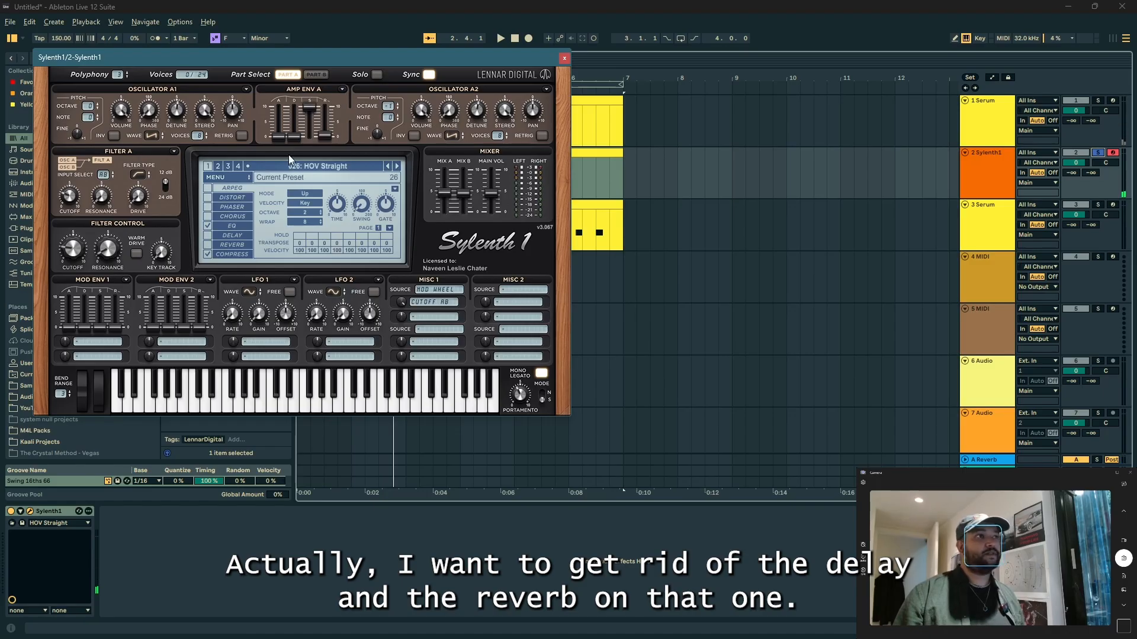
left_click(1099, 111)
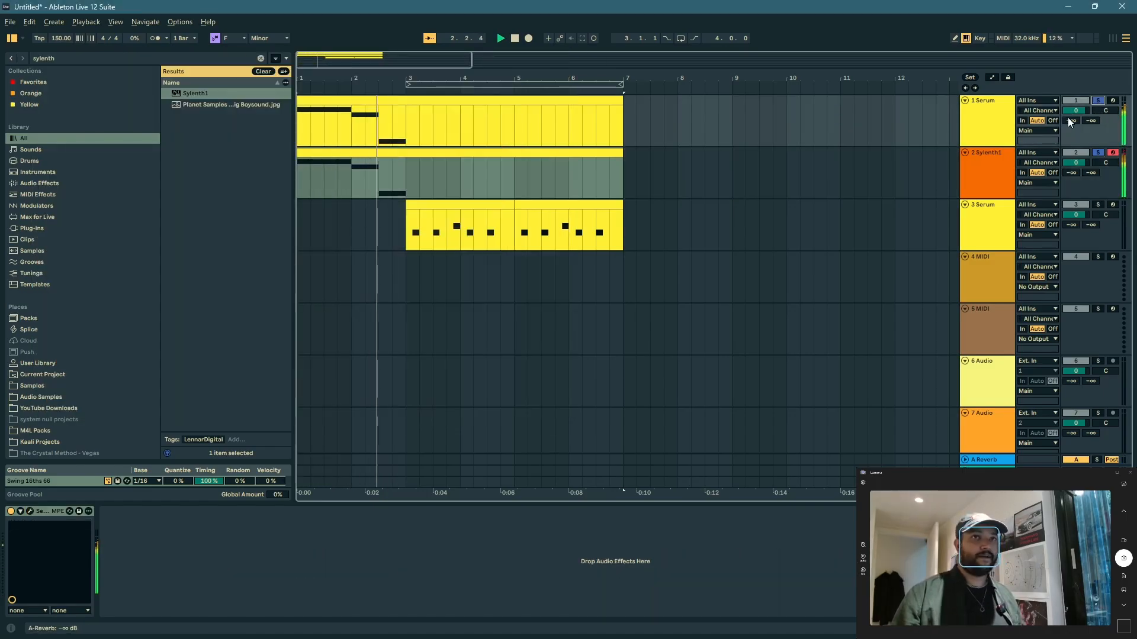
left_click(947, 153)
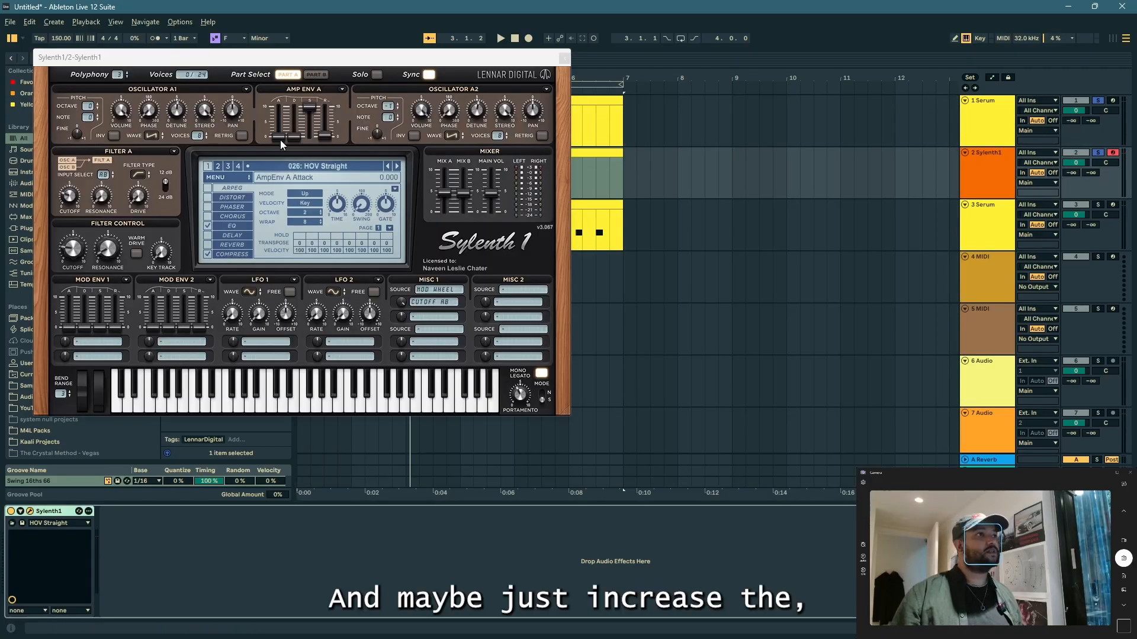
left_click_drag(280, 139, 282, 136)
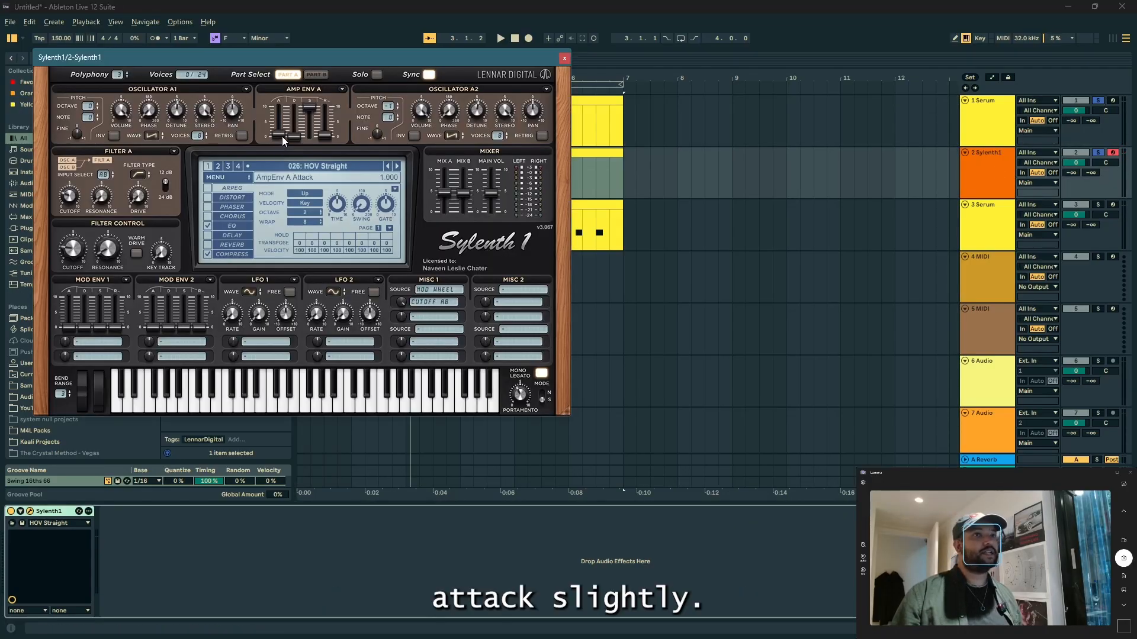
key("space")
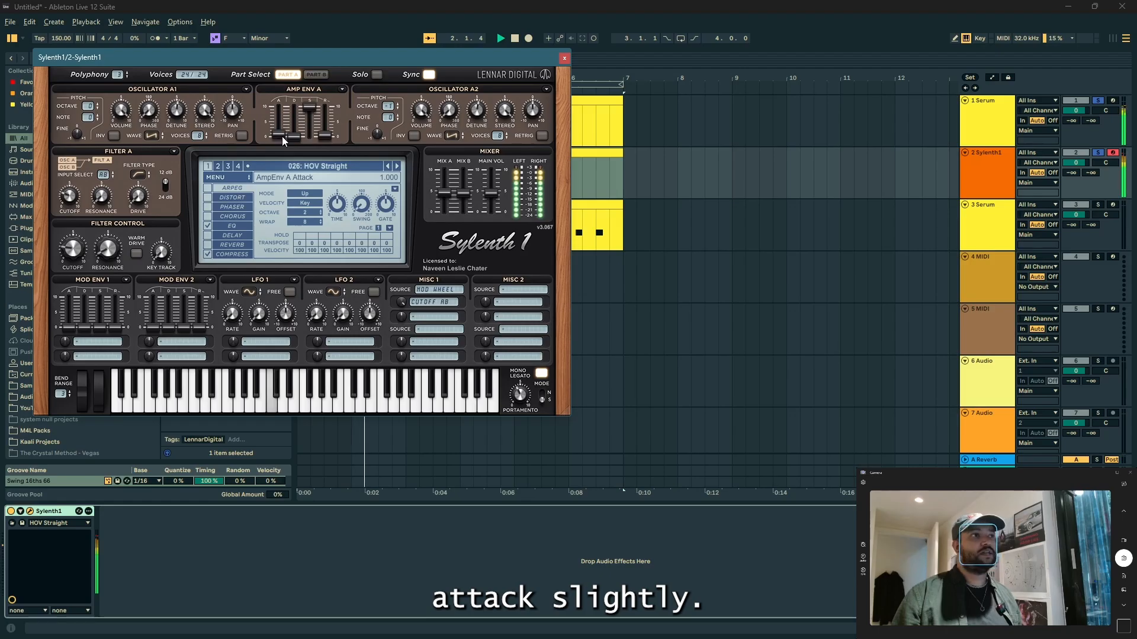
key("space")
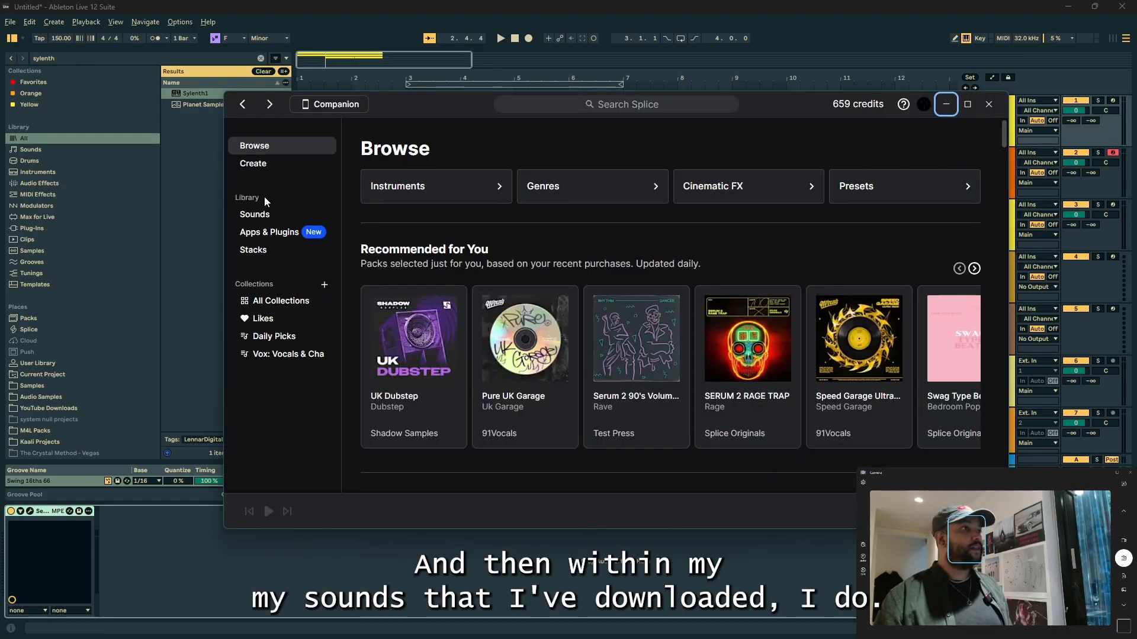
Step: Switch to Splice, search the downloaded sounds for "stab" and audition sm_rr_synth_rave_review_C.wav
left_click(265, 222)
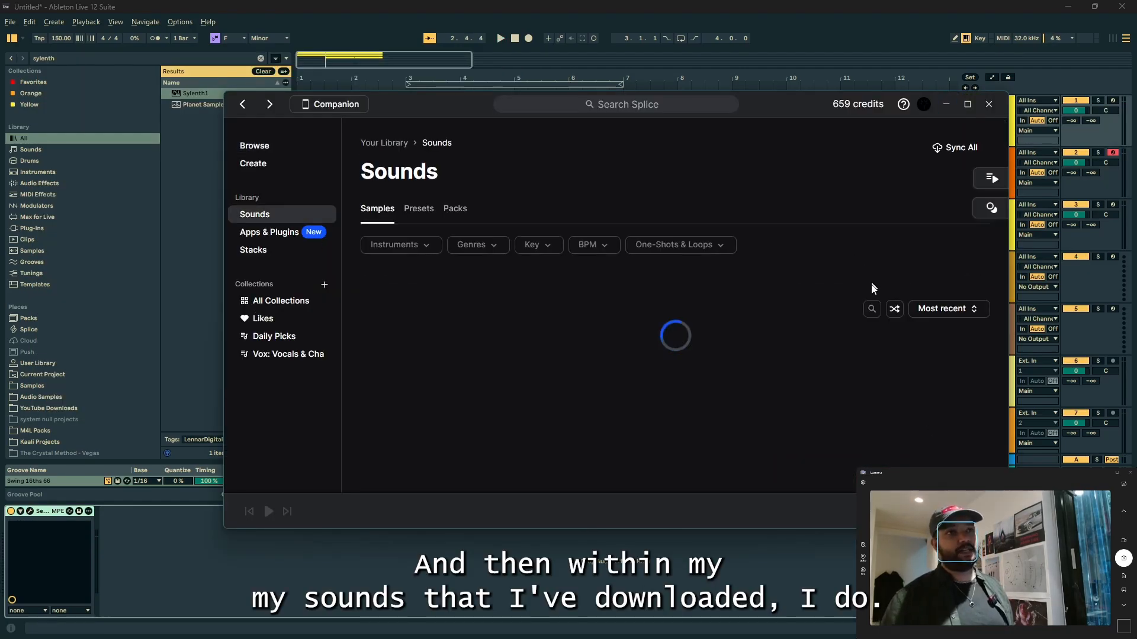
left_click(868, 311)
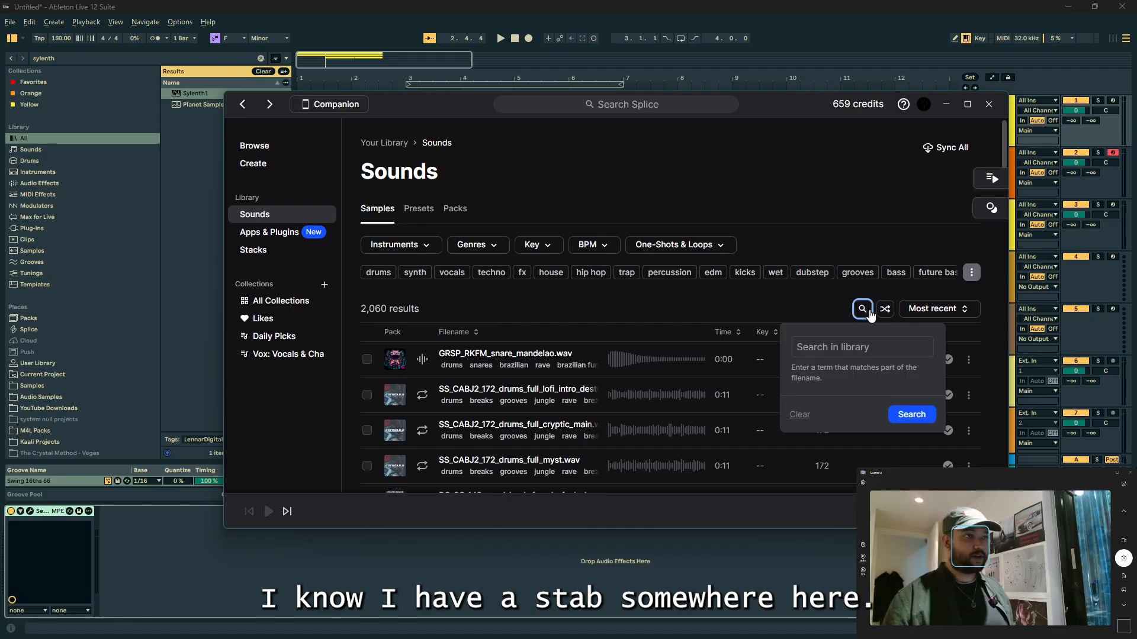
type("stab")
key("Return")
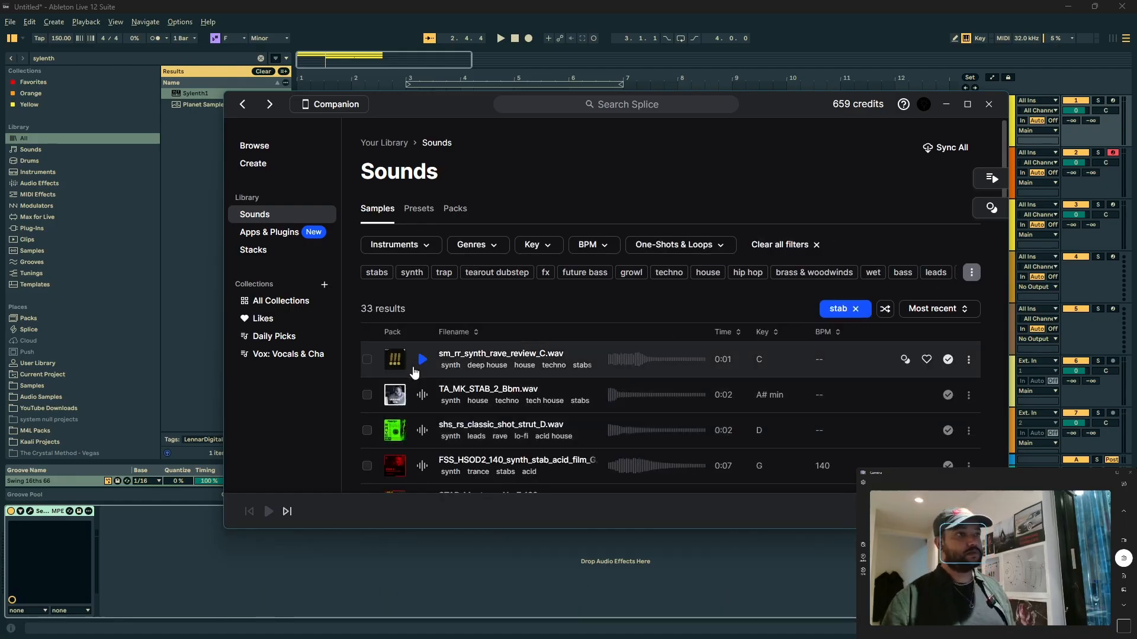
left_click(421, 361)
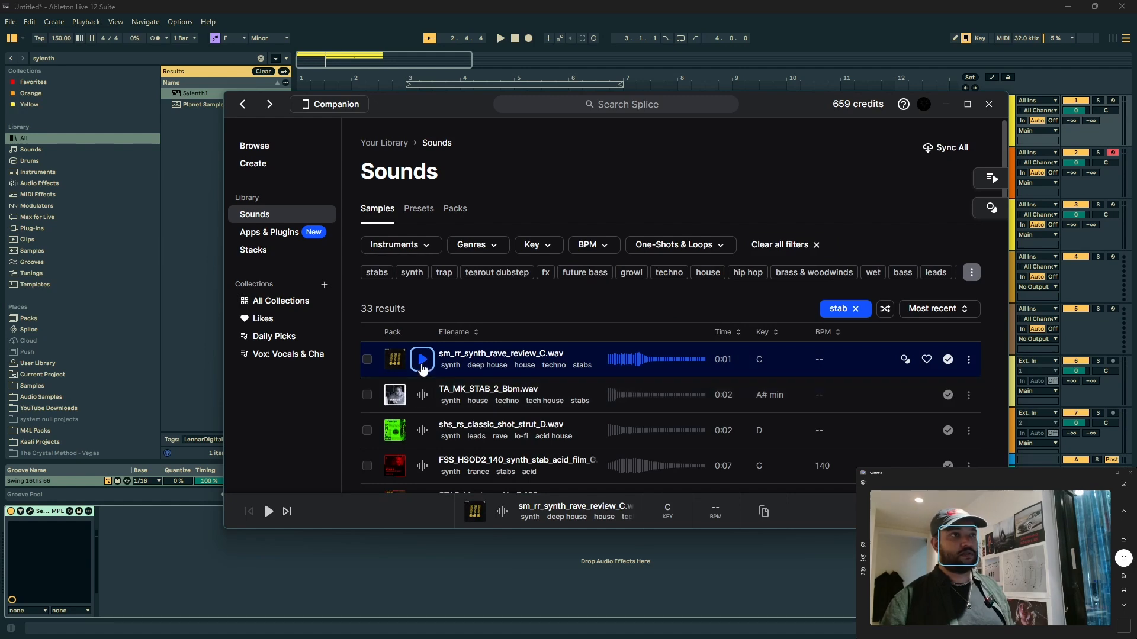
Step: Load sm_rr_synth_rave_review_C.wav from Splice as the instrument of Ableton Live's third track, replacing its Serum
left_click(1075, 186)
left_click(978, 244)
key("alt+Tab")
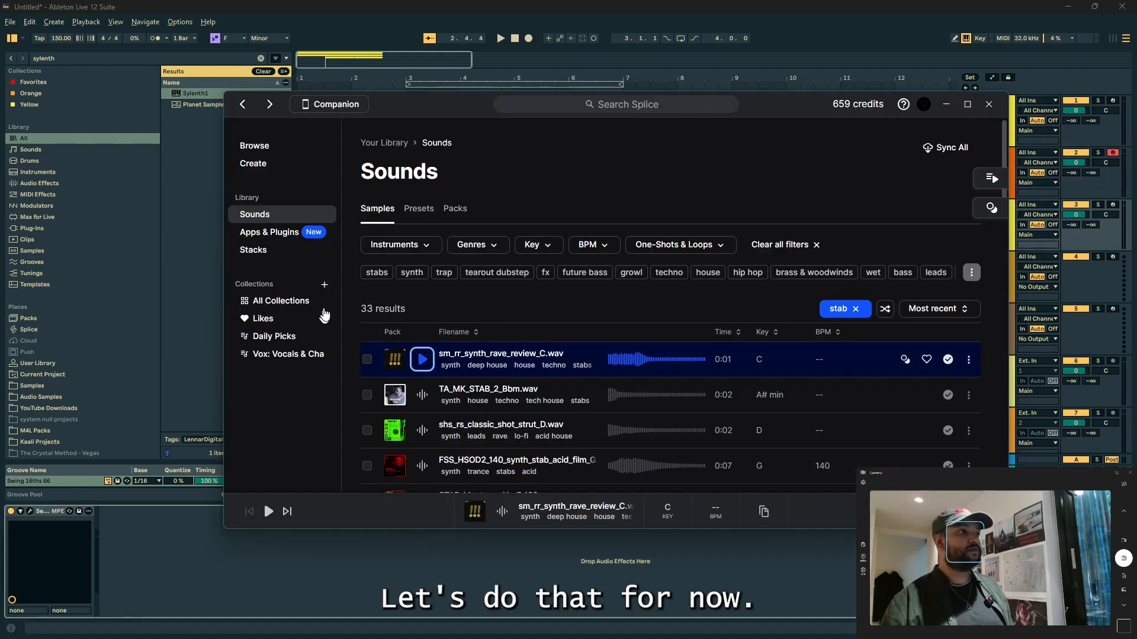
left_click_drag(485, 354, 134, 531)
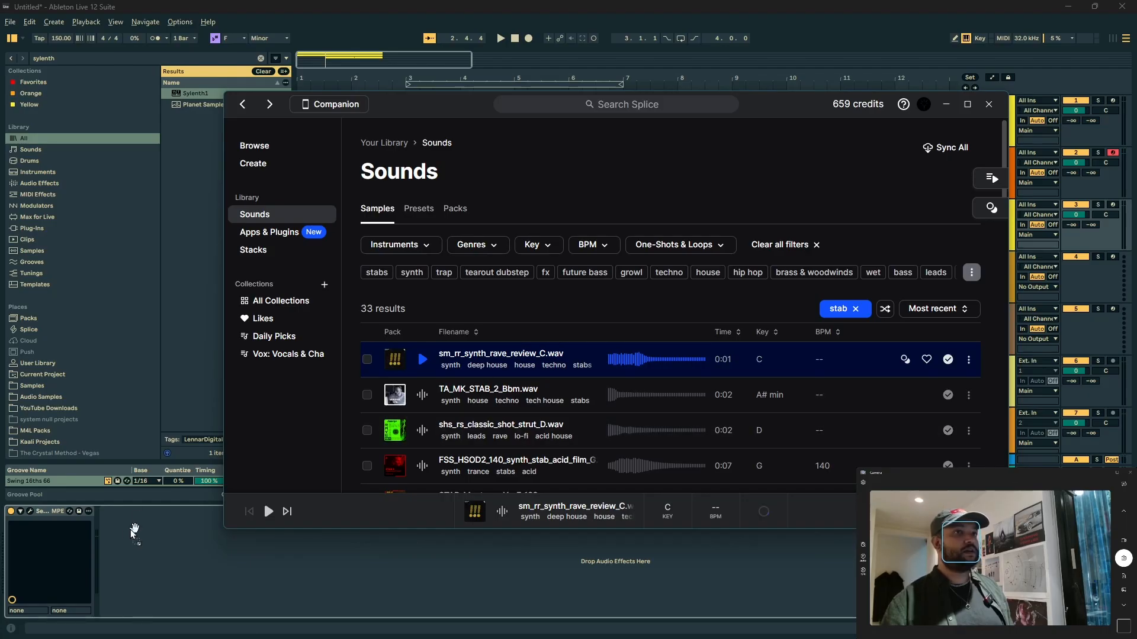
left_click_drag(56, 518, 56, 518)
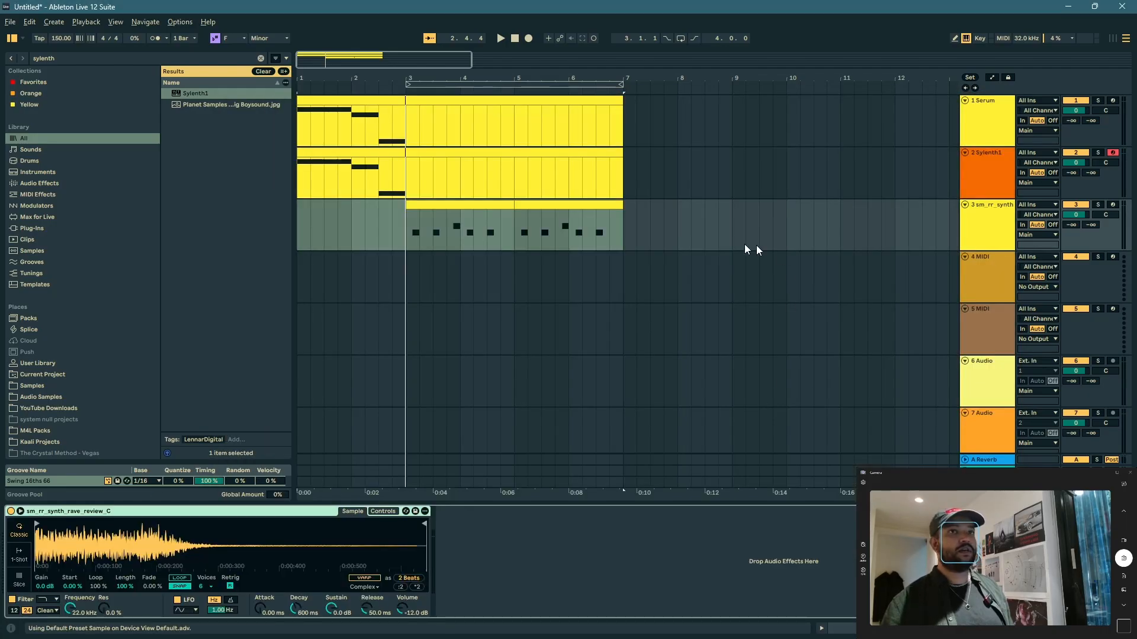
Step: Add a lower note at the end of the third track's second clip and select its G♭3 note
left_click(989, 217)
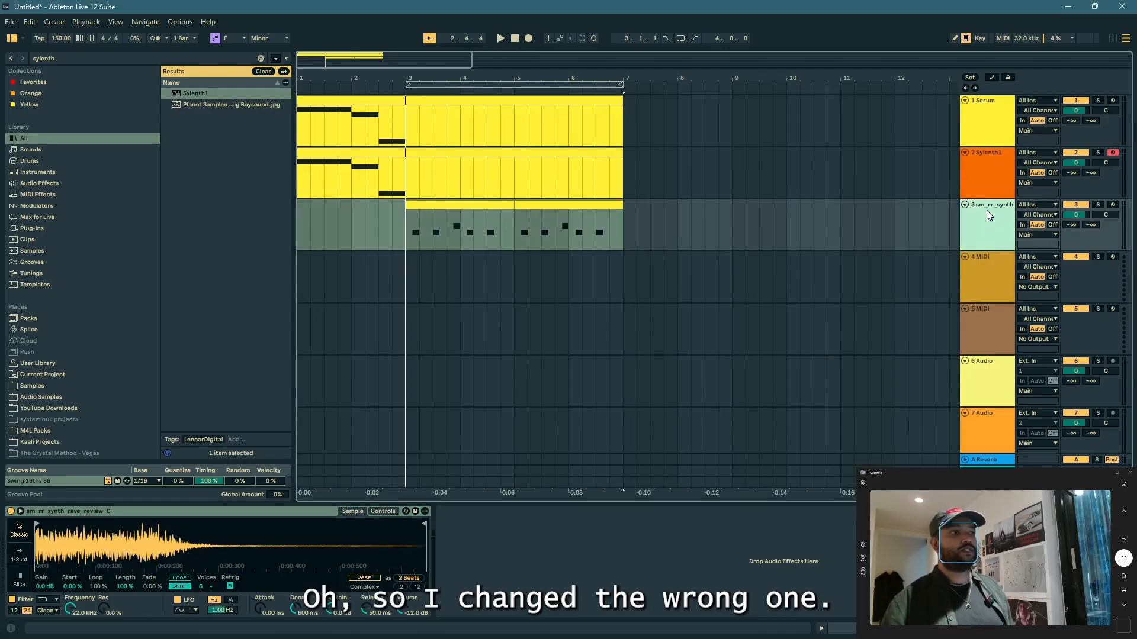
left_click(985, 172)
double_click(452, 205)
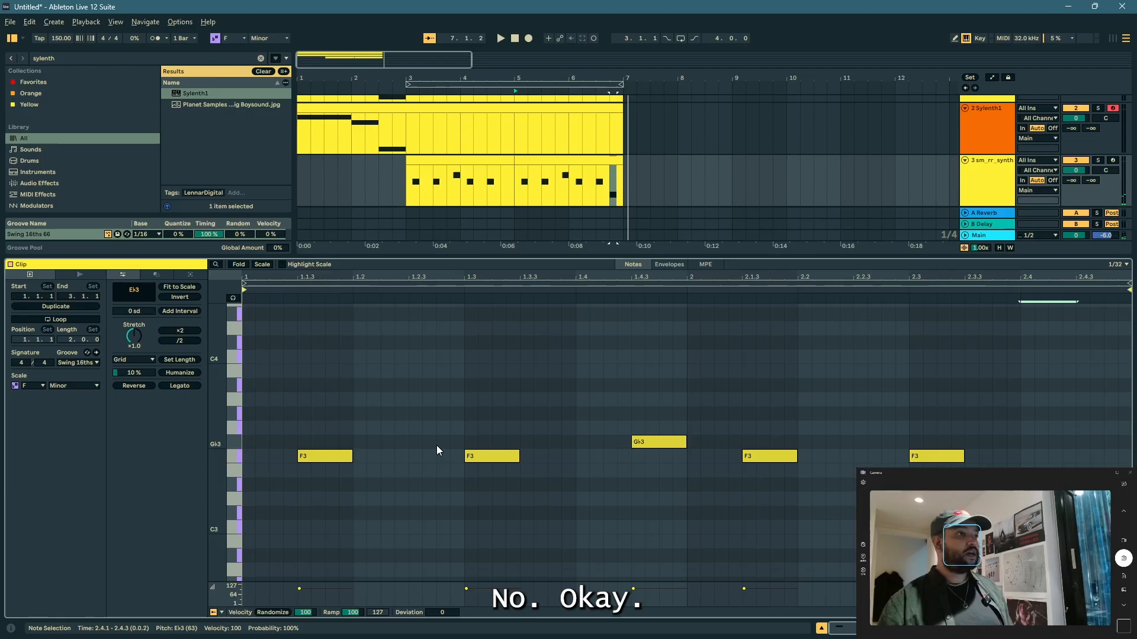
left_click(464, 448)
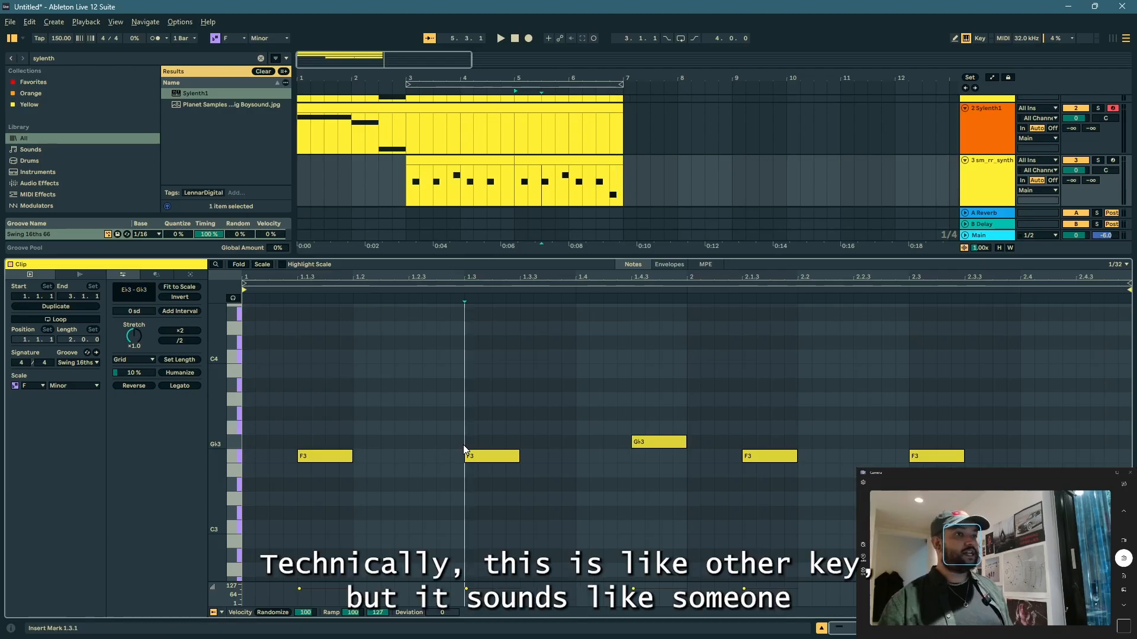
left_click(233, 444)
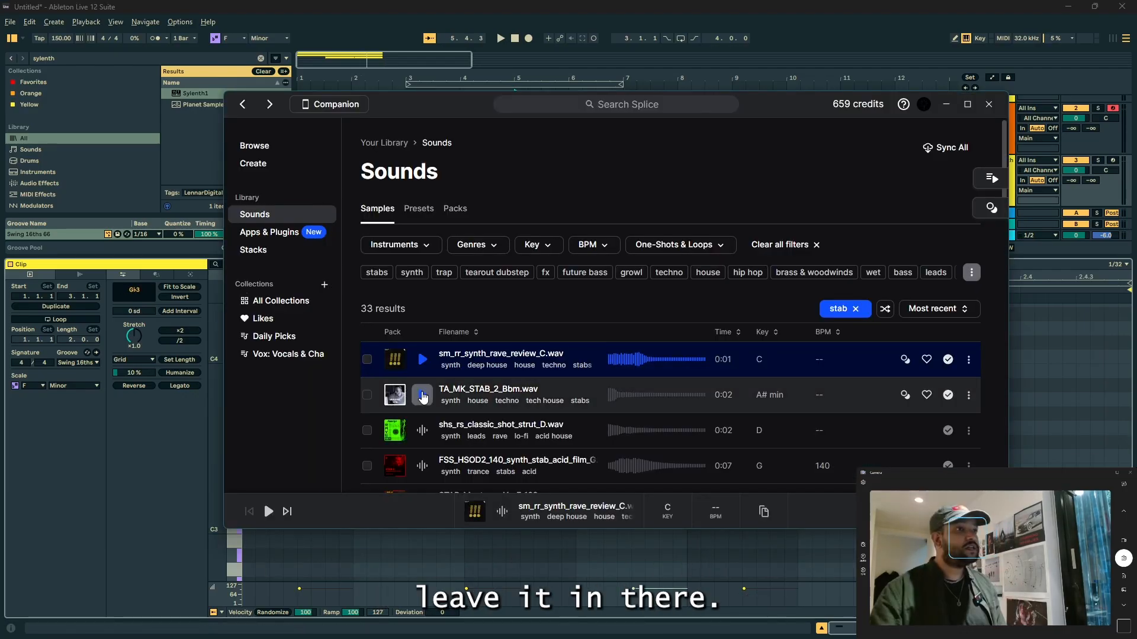
Step: Audition more stab samples in Splice, from TA_MK_STAB_2_Bbm.wav down to LLTXS_rave_stab_one_shot_tech_F.wav
left_click(421, 395)
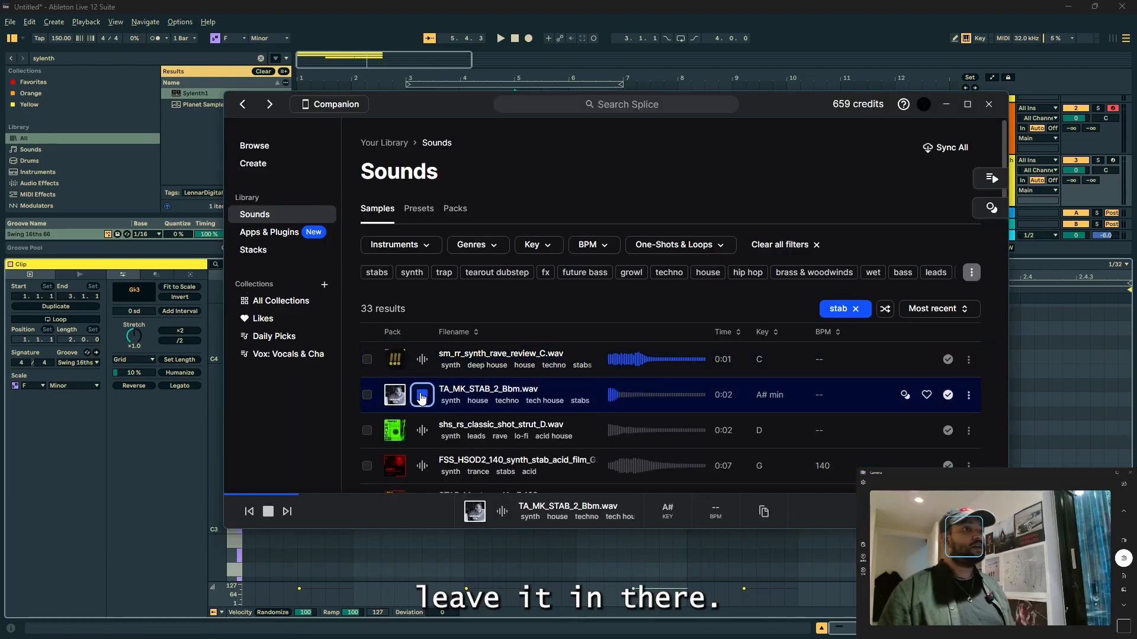
key("Down")
key("Down")
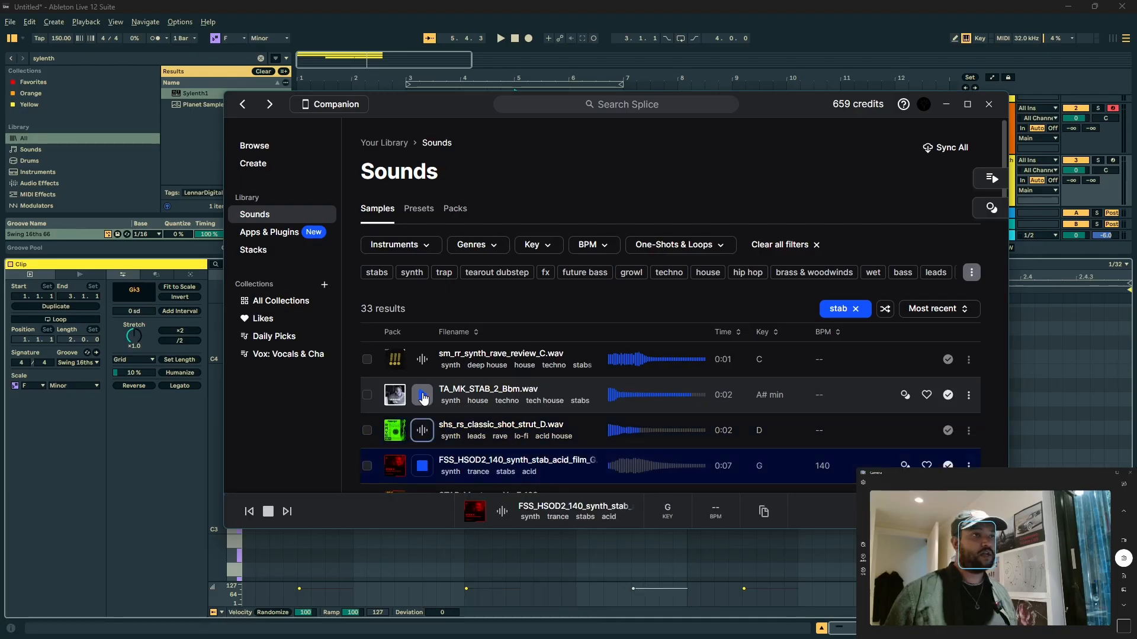
scroll(423, 398, "down", 4)
key("Down")
key("Down")
key("Up")
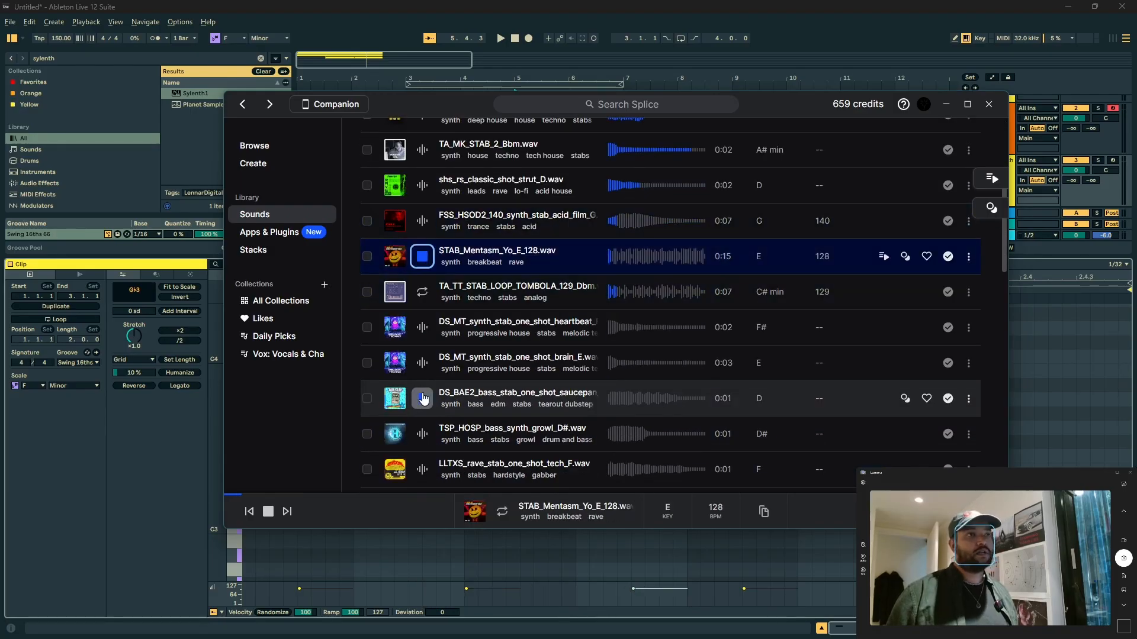
left_click(422, 256)
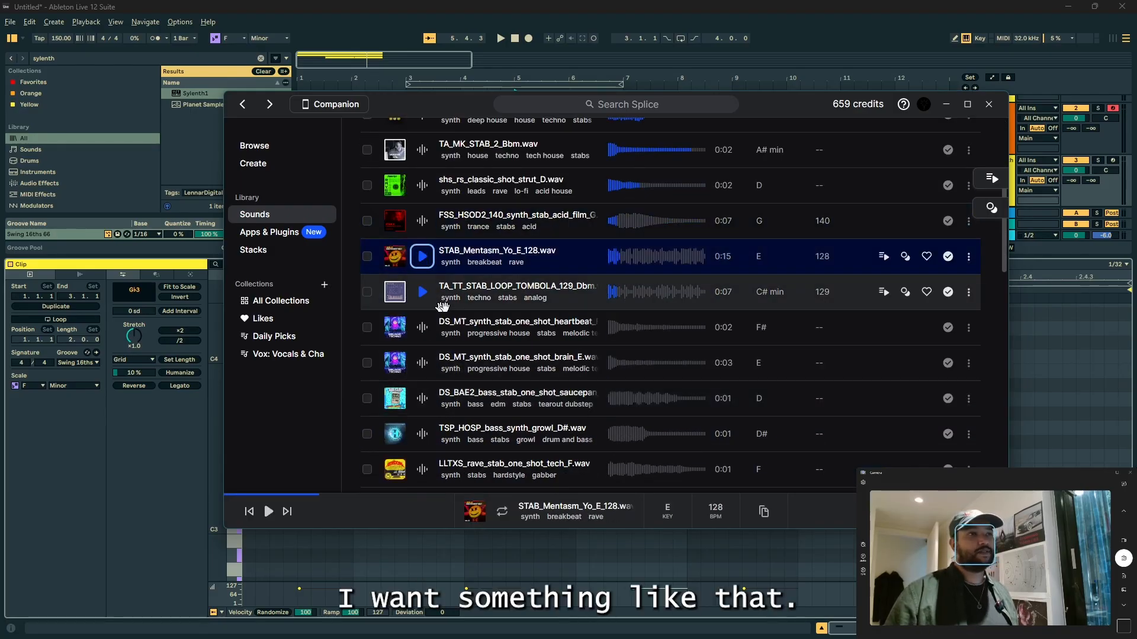
left_click(422, 327)
left_click(422, 363)
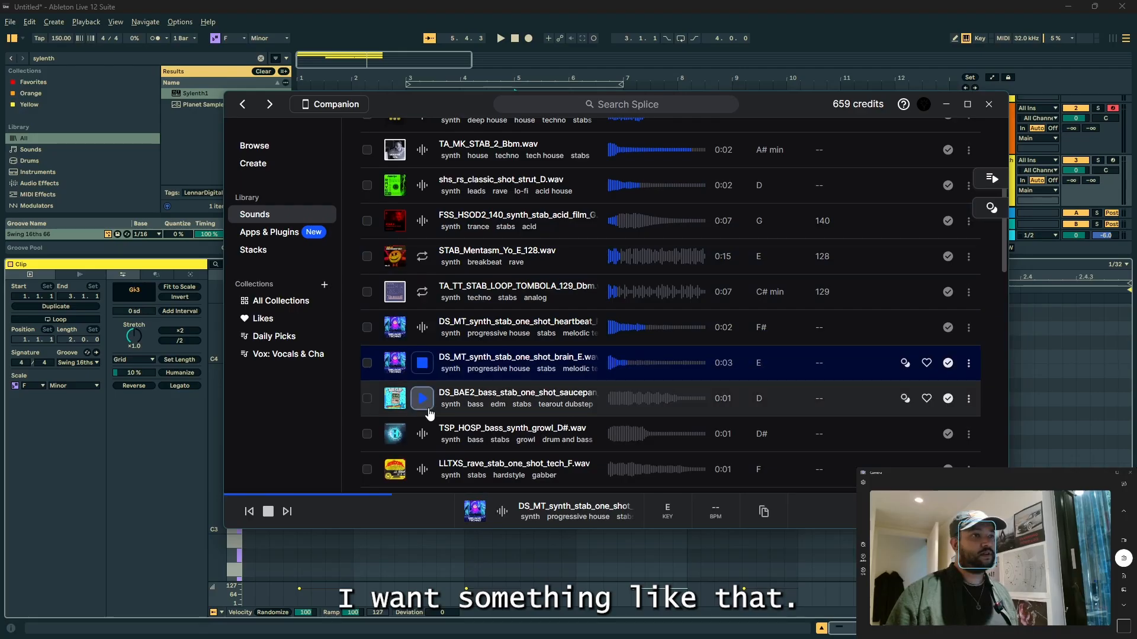
left_click(422, 398)
left_click(422, 437)
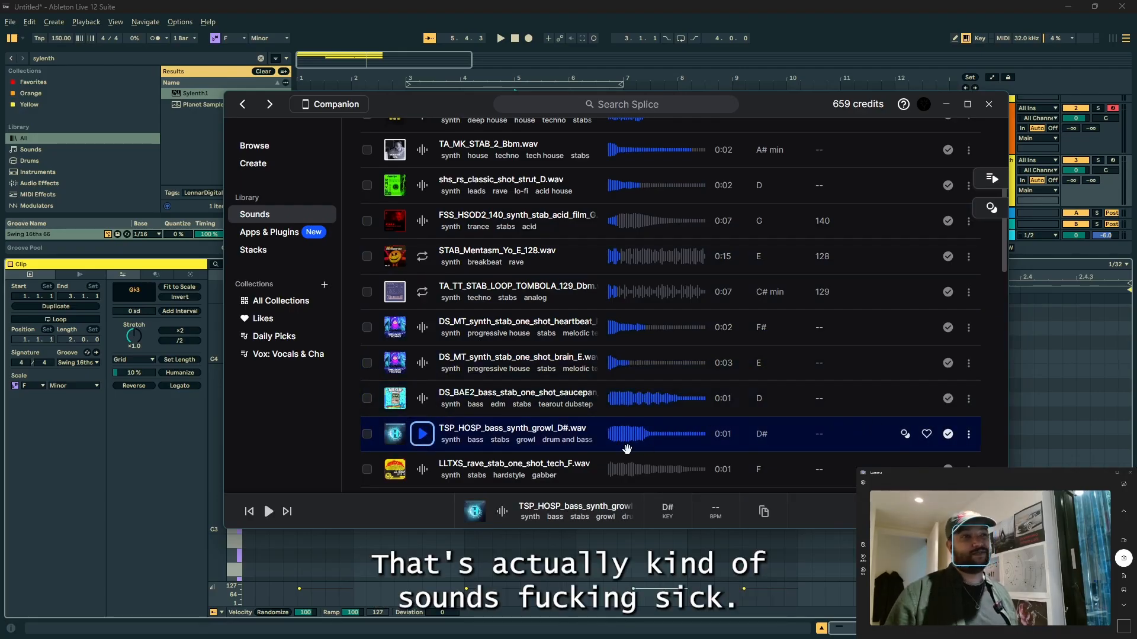
left_click(416, 472)
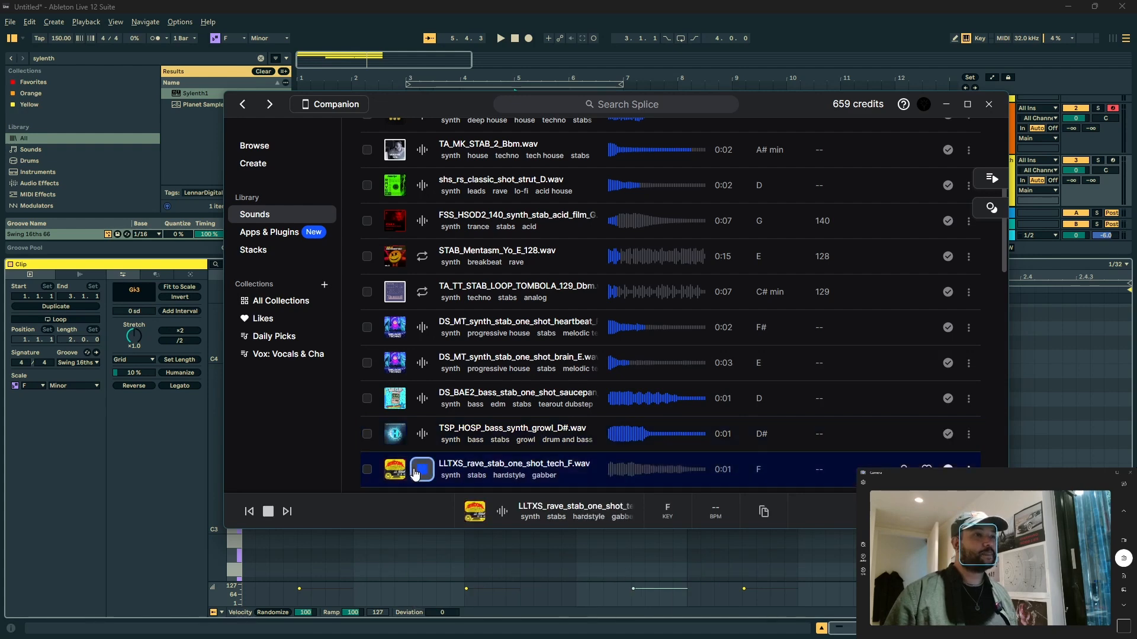
scroll(904, 267, "down", 2)
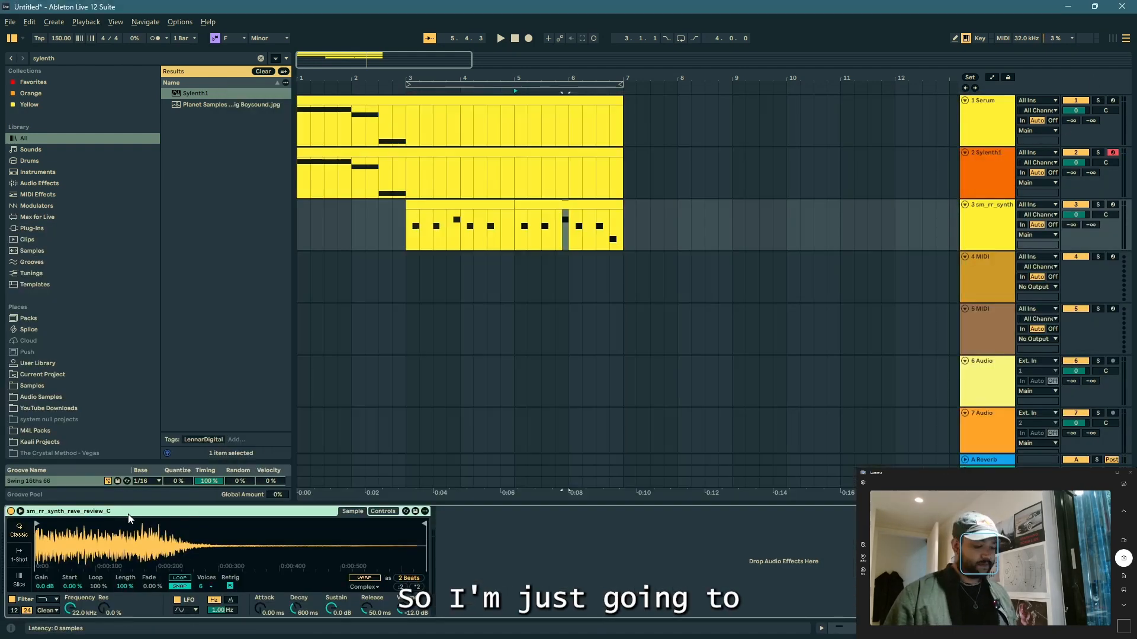
Step: Group the third track's sampler into an Instrument Rack and add LLTXS_rave_stab_one_shot_tech_F.wav from Splice as a second chain
key("ctrl+g")
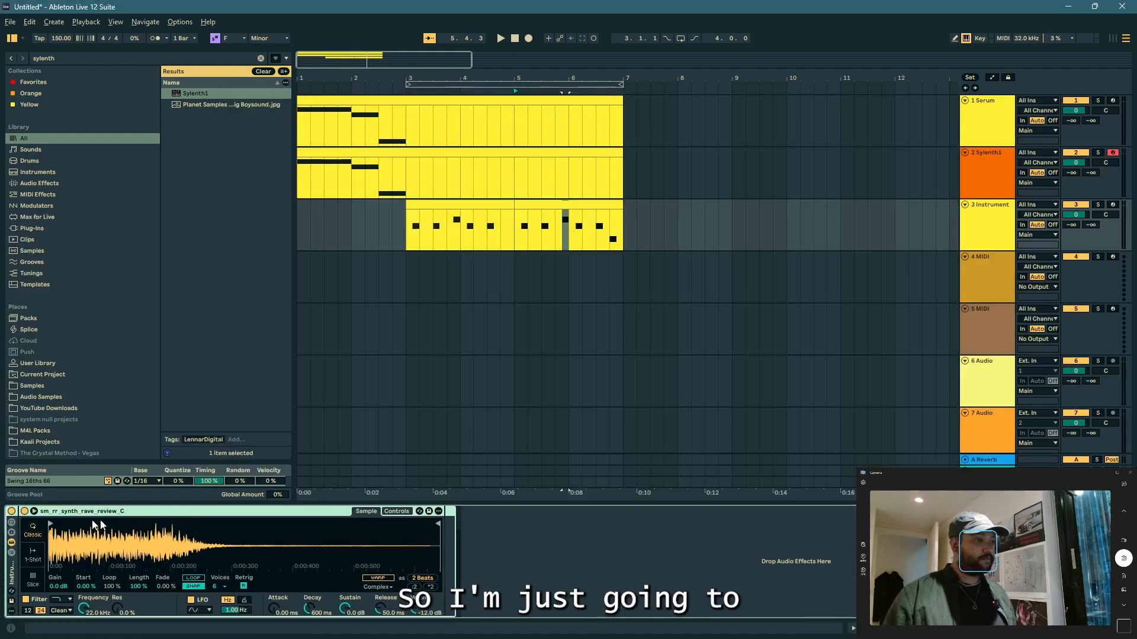
left_click(11, 553)
key("alt+Tab")
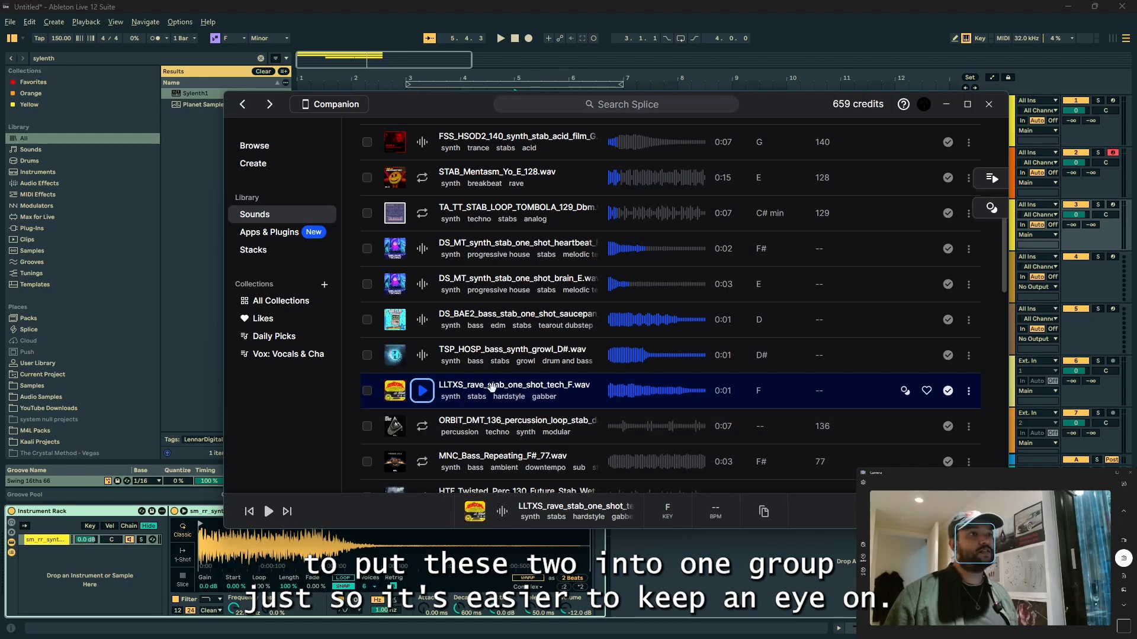
left_click_drag(491, 388, 73, 571)
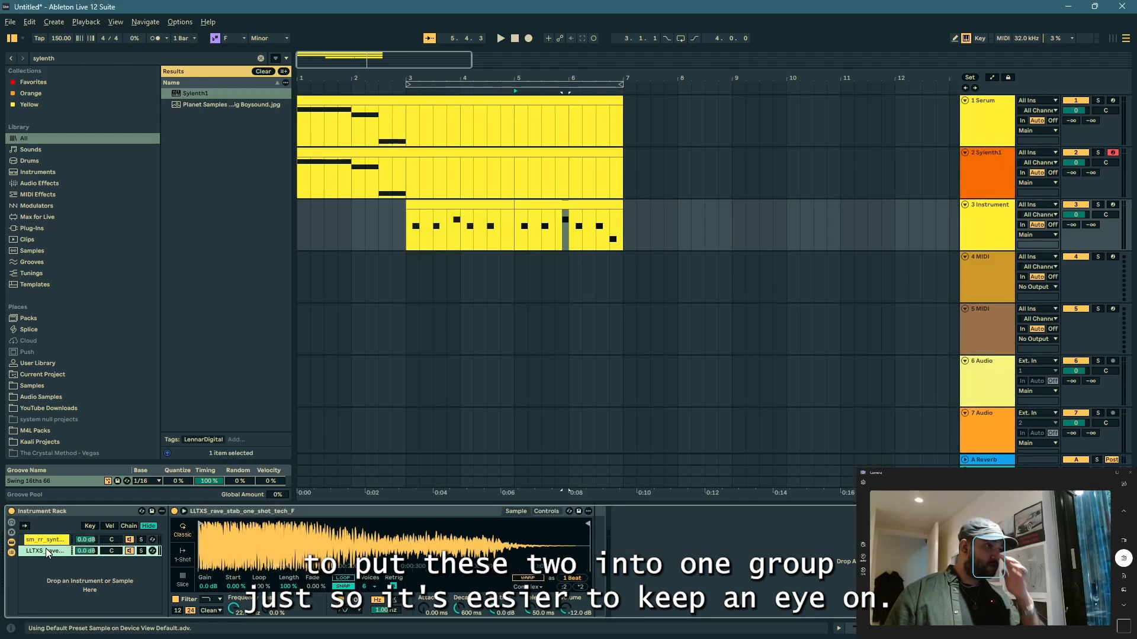
Step: Set the transposition of the LLTXS_rave_stab_one_shot_tech_F sampler to -5 st
double_click(47, 551)
double_click(47, 551)
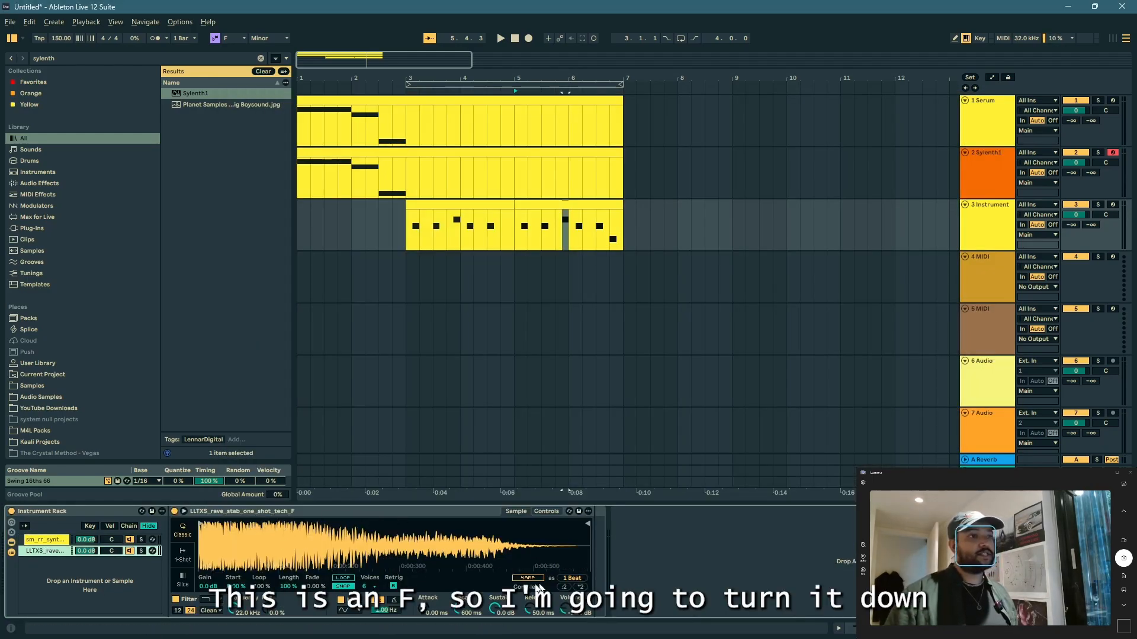
left_click(546, 511)
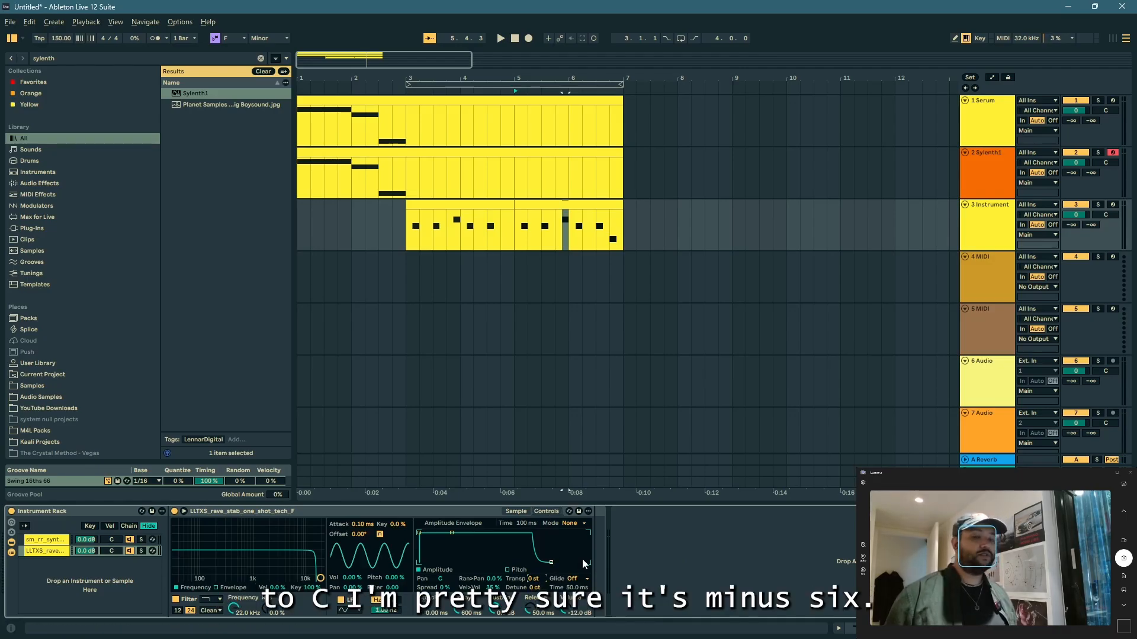
type("-6")
key("Return")
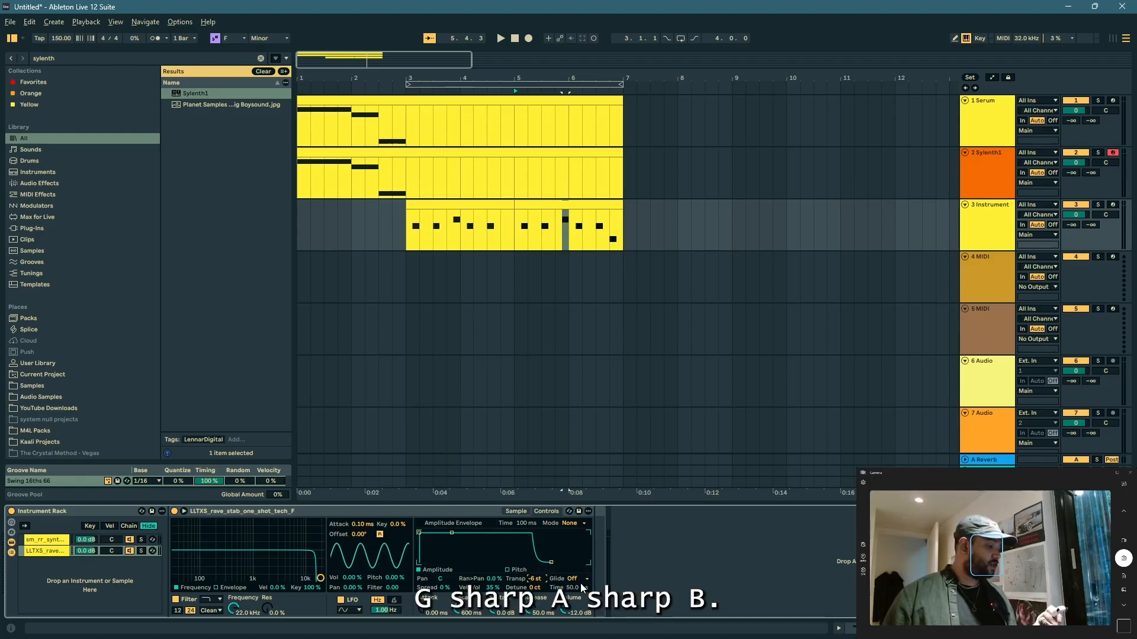
key("Up")
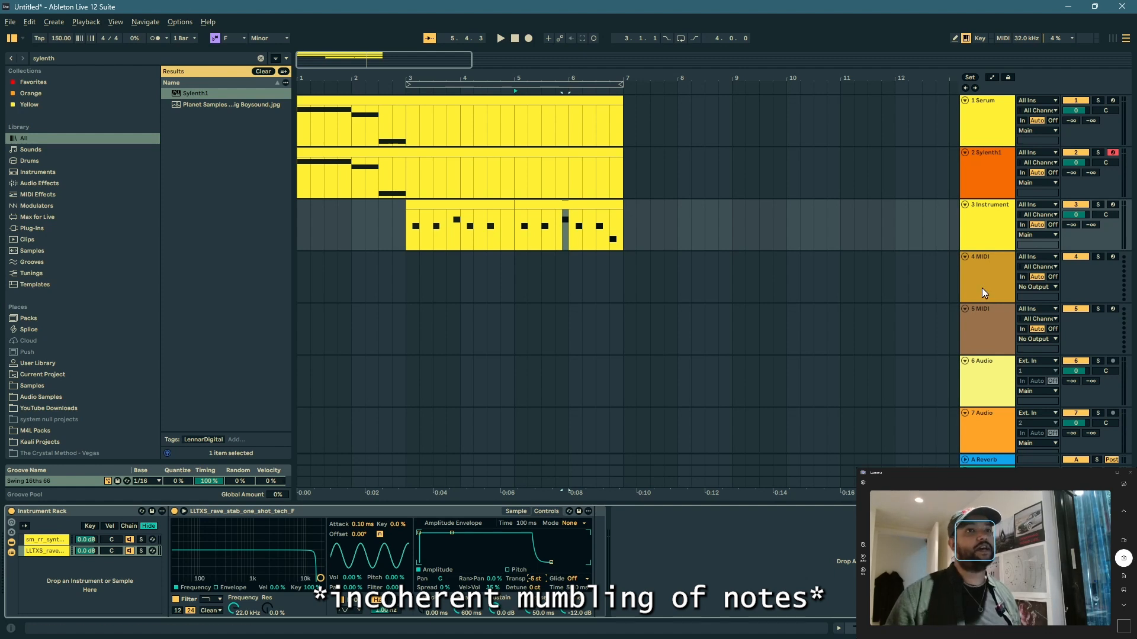
Step: Play the third track's clips from bar 3 to hear the two layered stabs
key("alt+space")
left_click(415, 205)
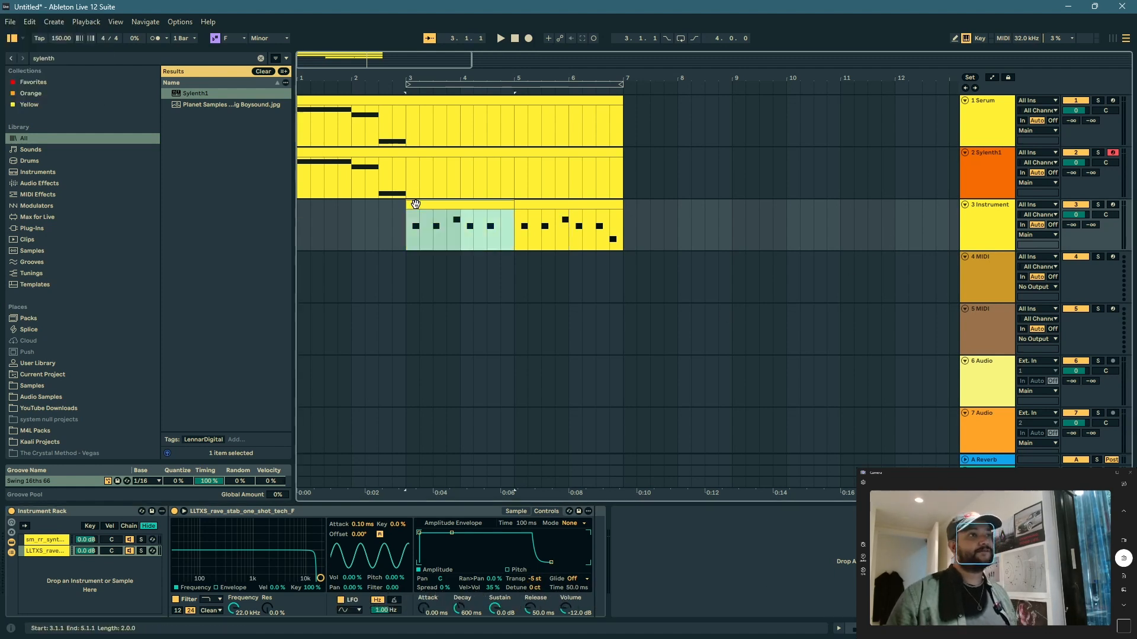
key("space")
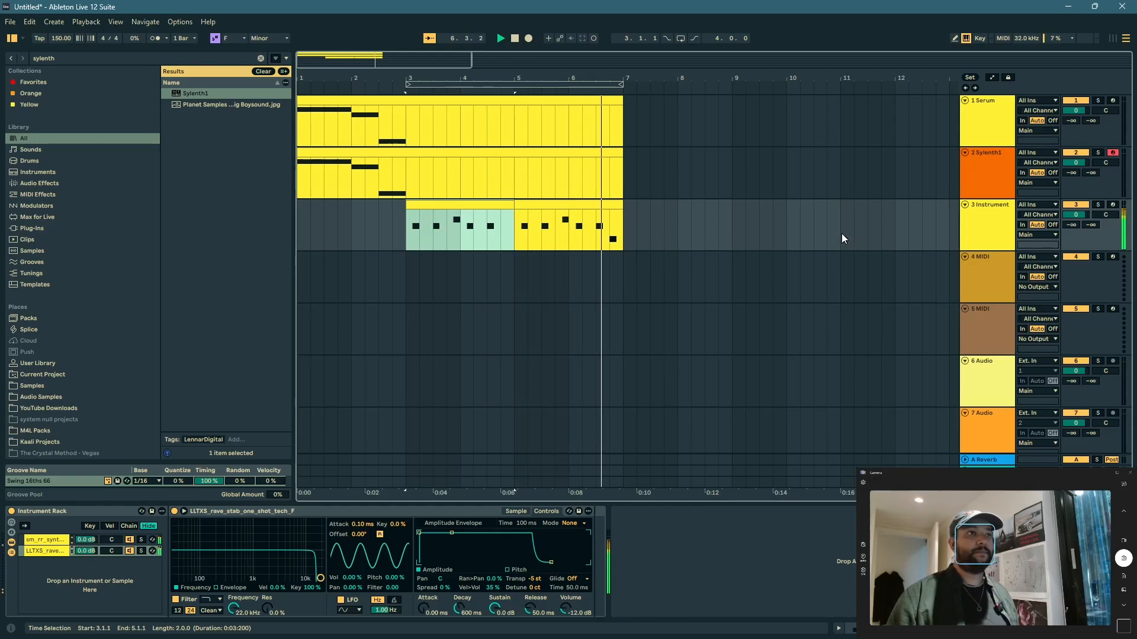
key("space")
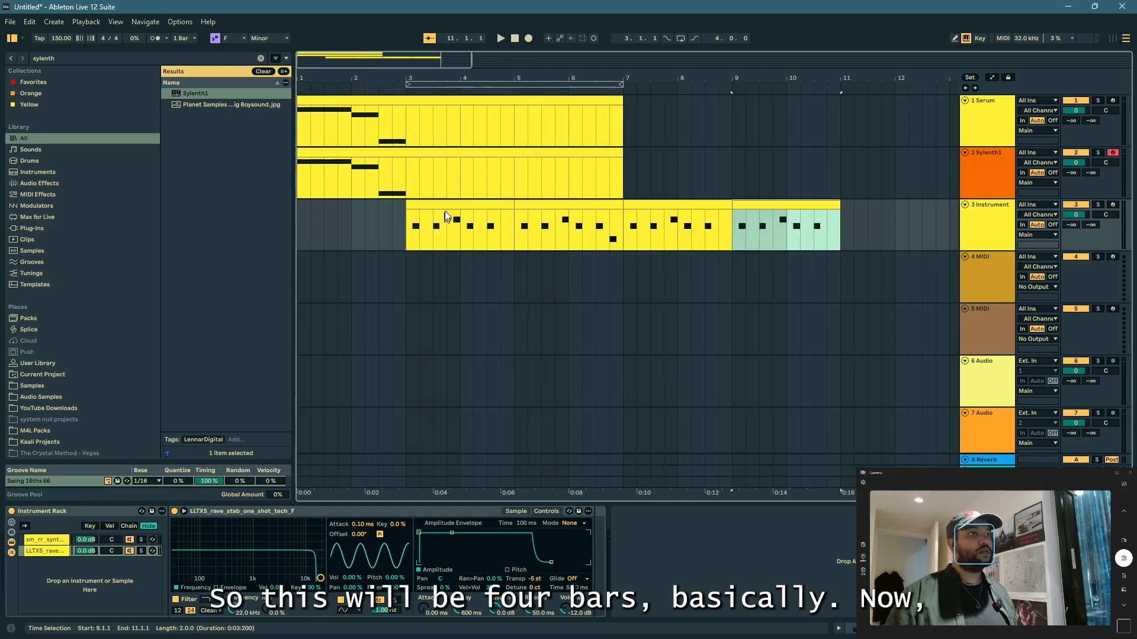
Step: Extend the third track's stab part to bar 11 with copies of its first two-bar clip
left_click(445, 216, "shift")
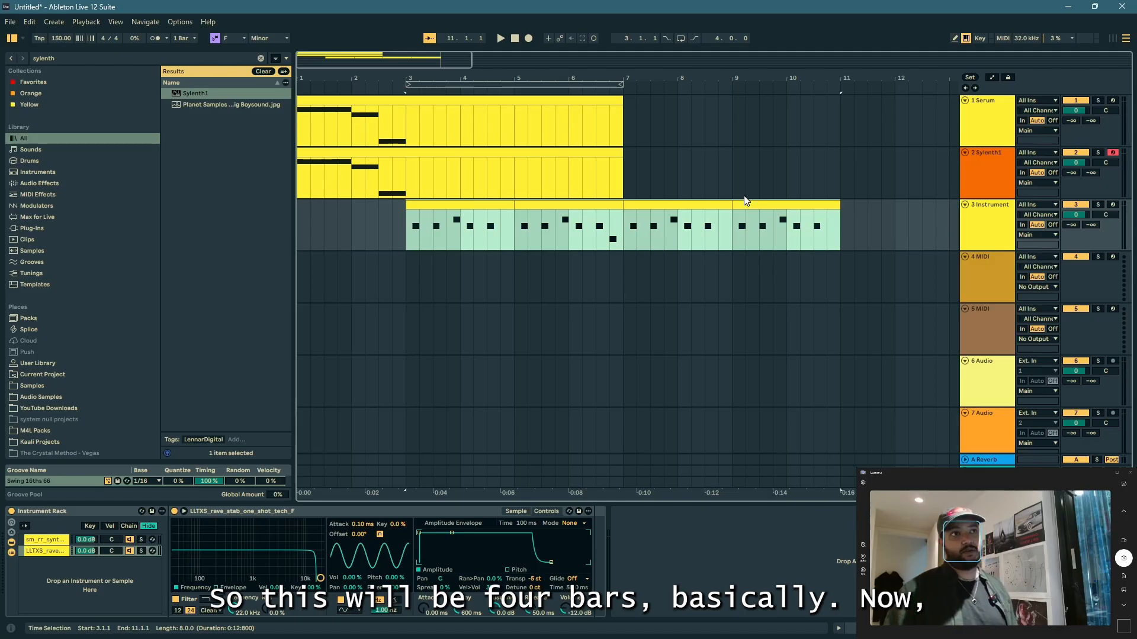
left_click(420, 205)
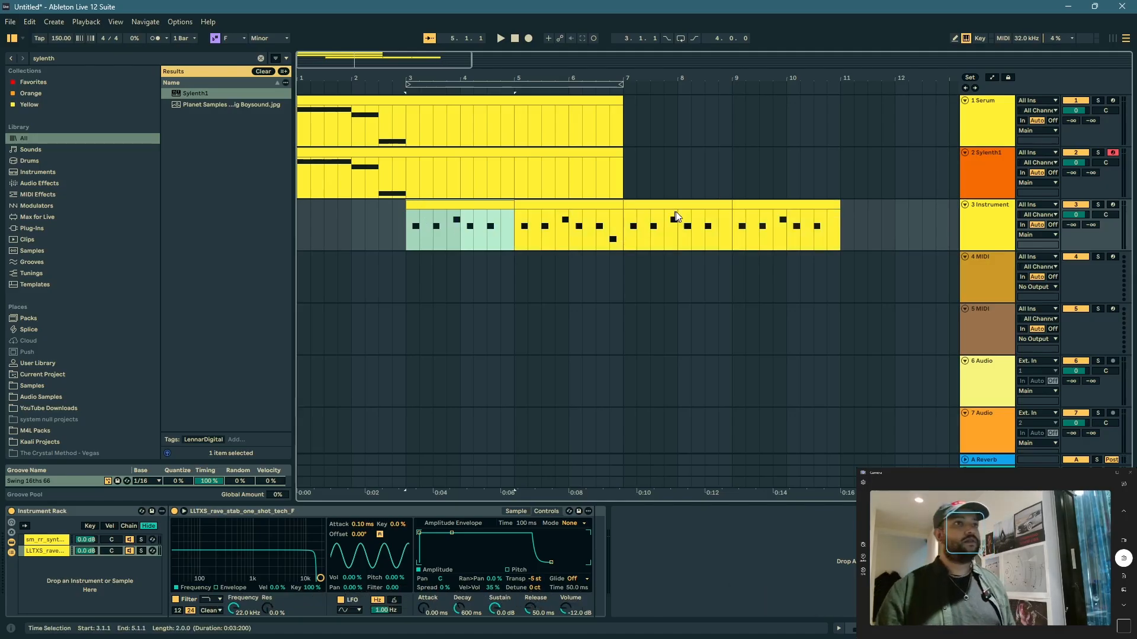
Step: Shorten the third track's stab part by deleting its final bar, from bar 10 to bar 11
left_click(678, 216)
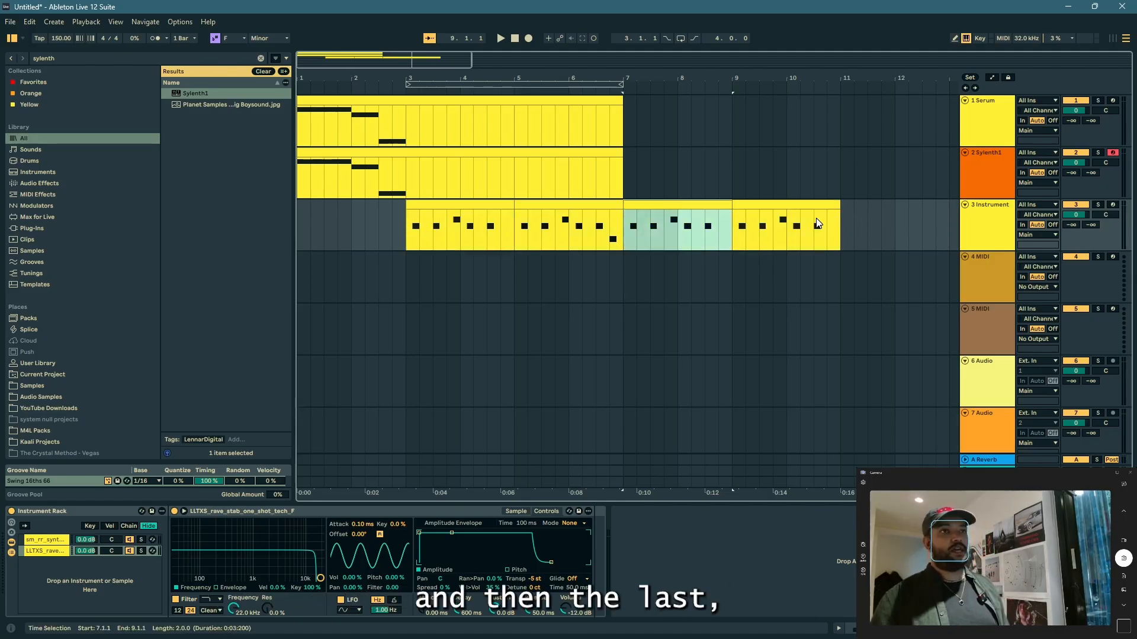
mouse_move(838, 211)
left_mouse_down()
mouse_move(775, 214)
mouse_move(824, 223)
left_mouse_up()
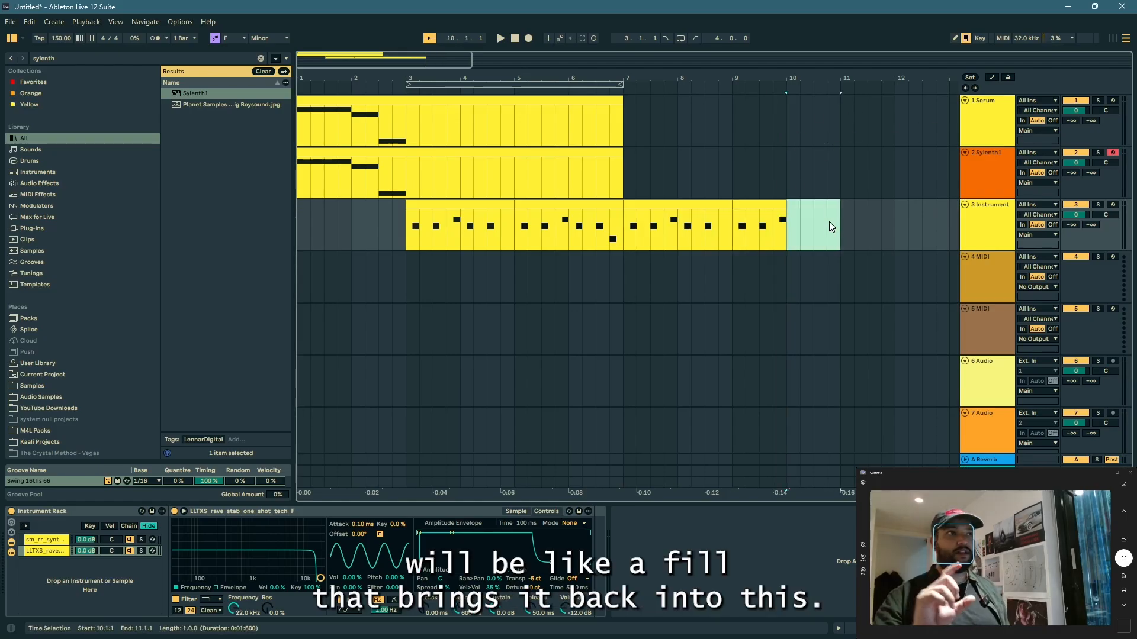
left_click(319, 152)
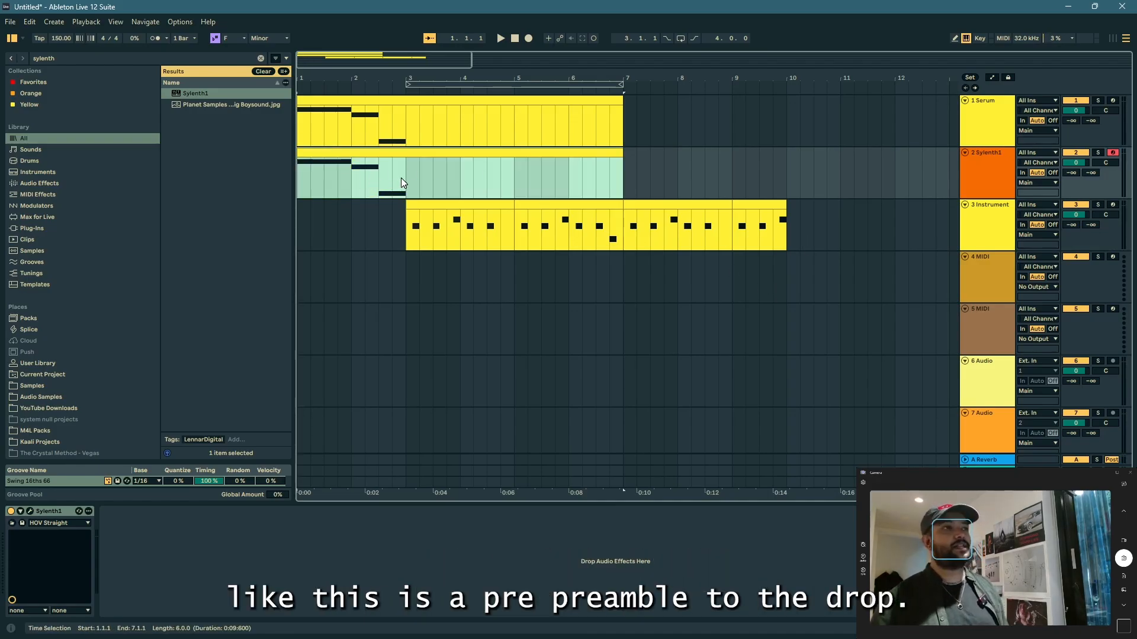
left_click_drag(400, 177, 265, 98)
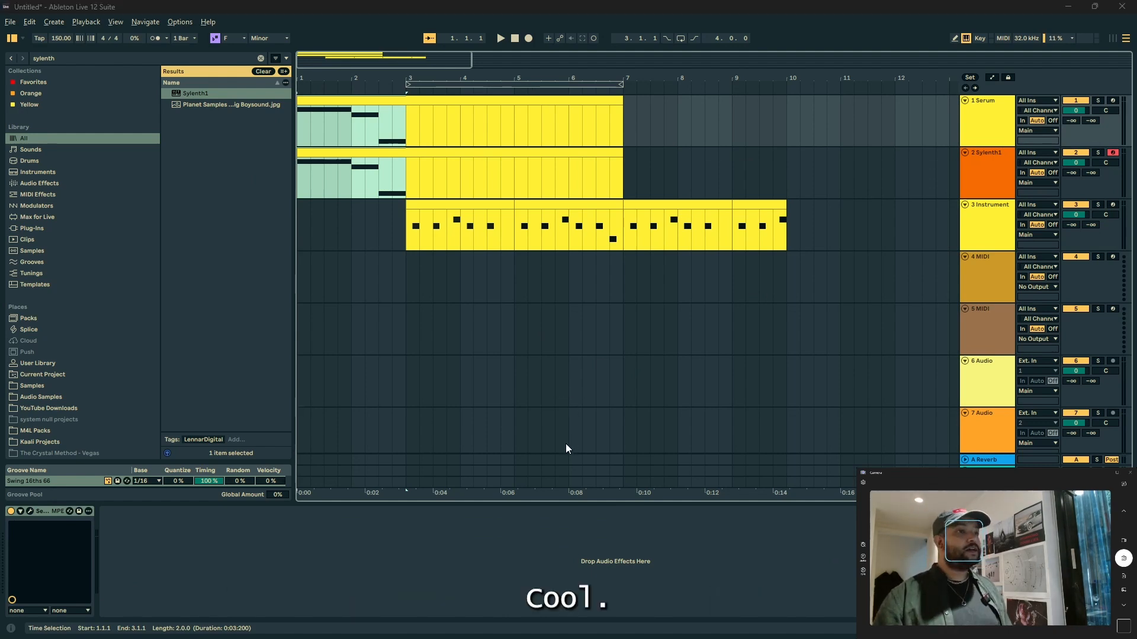
Step: Switch to Splice and search the library's samples for "kick" in place of the stab search
key("alt+Tab")
scroll(675, 405, "up", 6)
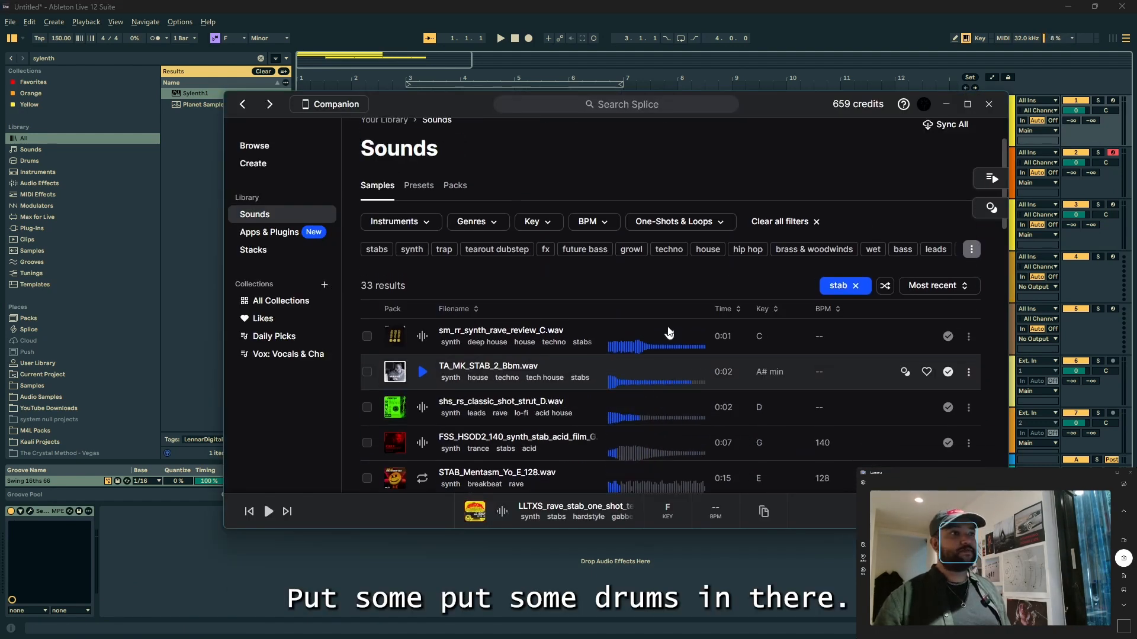
left_click(867, 314)
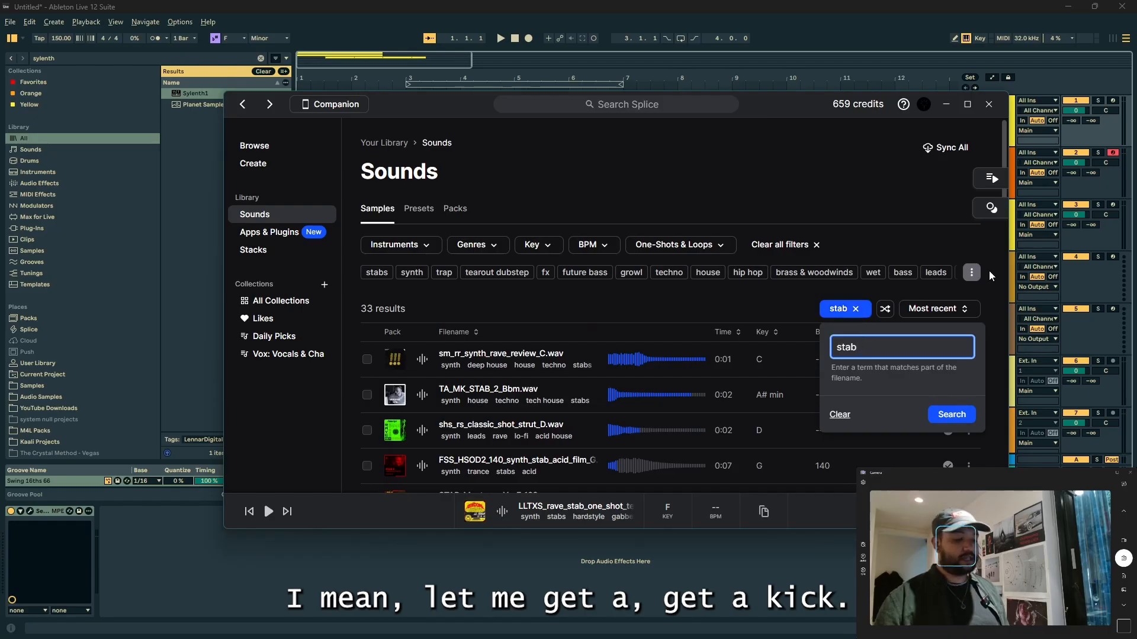
key("BackSpace")
key("BackSpace")
key("BackSpace")
key("BackSpace")
type("kick")
key("Return")
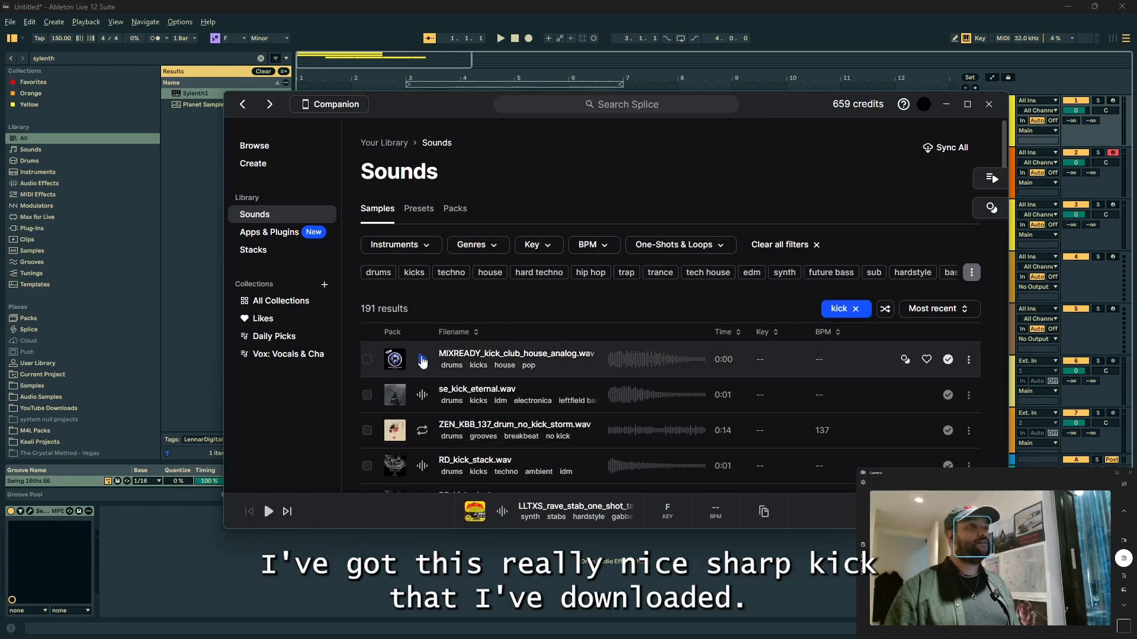
Step: Preview kick samples in the results, including MIXREADY_kick_club_house_analog.wav, RD_kick_cluck.wav and CSMTD_Kick_34_Ebm.wav
left_click(422, 360)
scroll(421, 363, "down", 3)
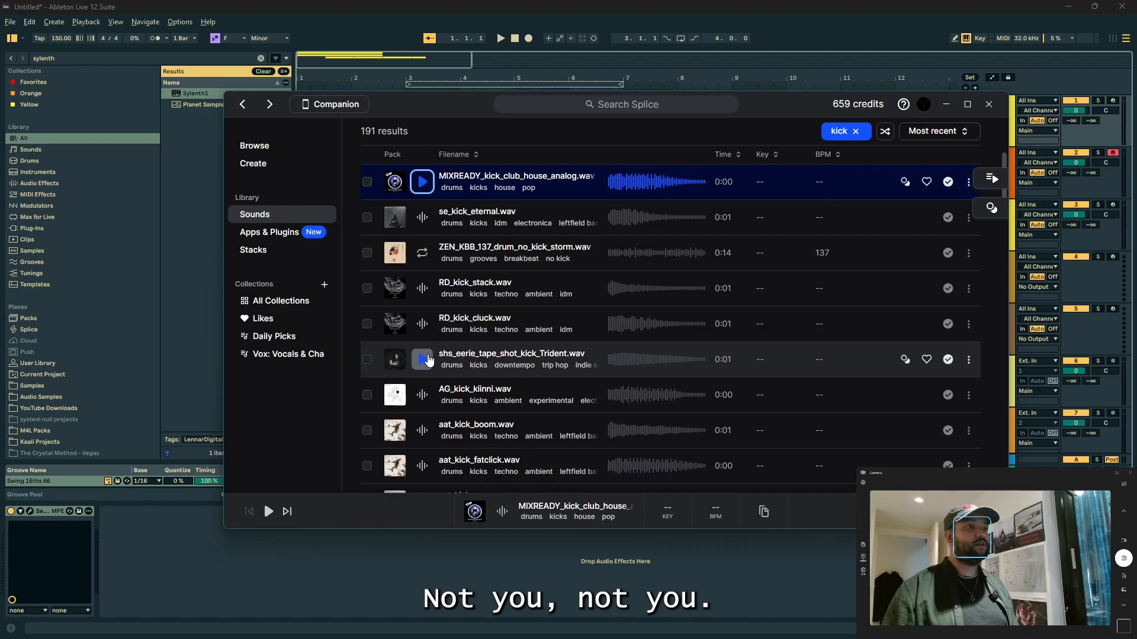
left_click(421, 322)
scroll(424, 326, "down", 1)
scroll(426, 330, "down", 2)
scroll(428, 326, "down", 6)
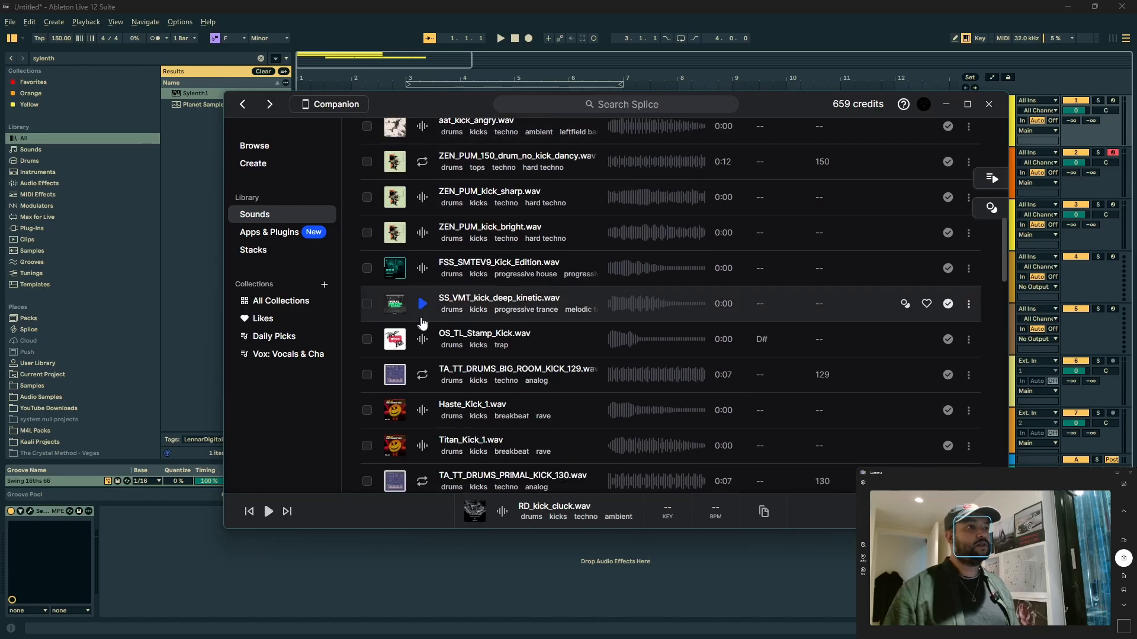
scroll(427, 326, "down", 3)
left_click(421, 289)
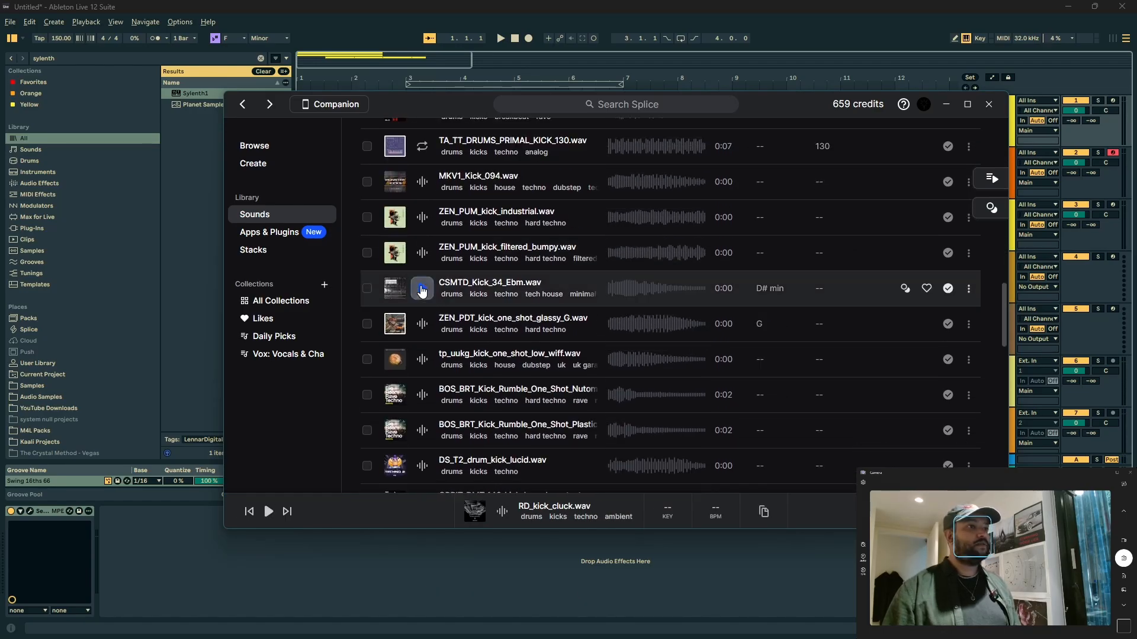
Step: Load CSMTD_Kick_34_Ebm.wav from Splice as a sampler on the empty fourth MIDI track in Ableton Live
key("alt+Tab")
left_click(986, 233)
left_click(990, 278)
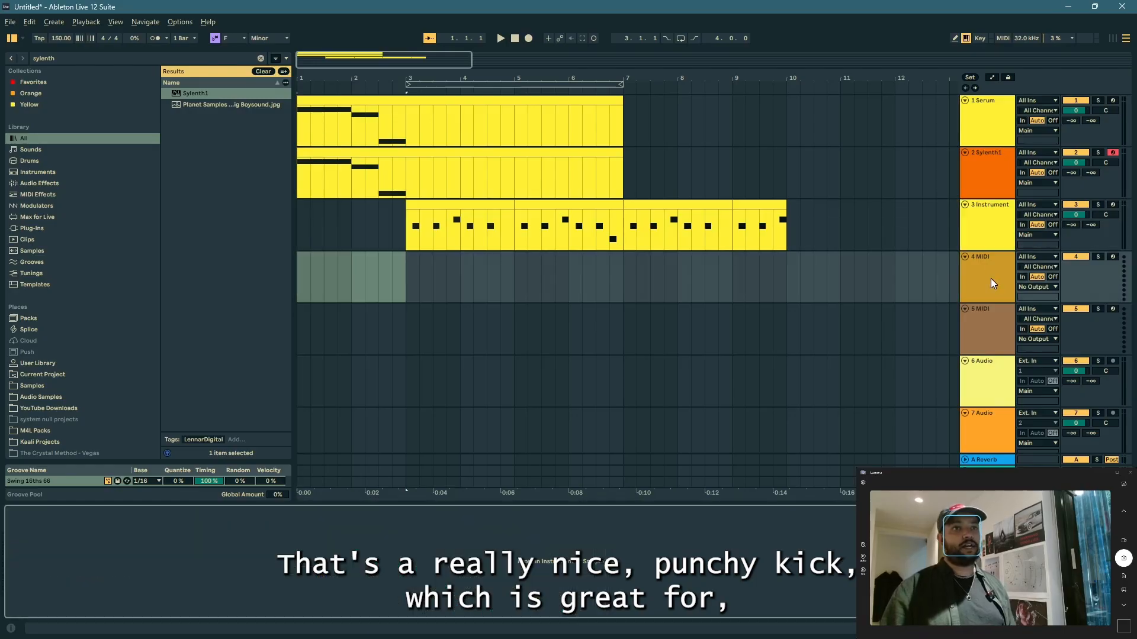
key("alt+Tab")
left_click_drag(472, 284, 44, 578)
Step: Group the kick sampler into an Instrument Rack and duplicate its chain so the rack holds two identical kick chains
left_click(75, 516)
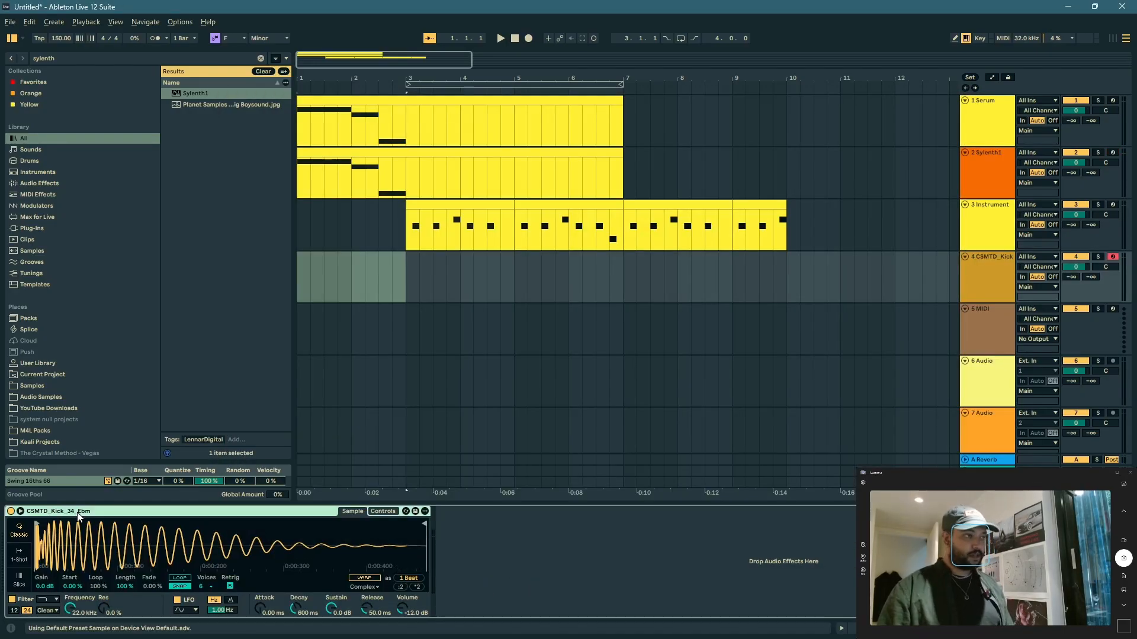
key("ctrl+g")
left_click(32, 543)
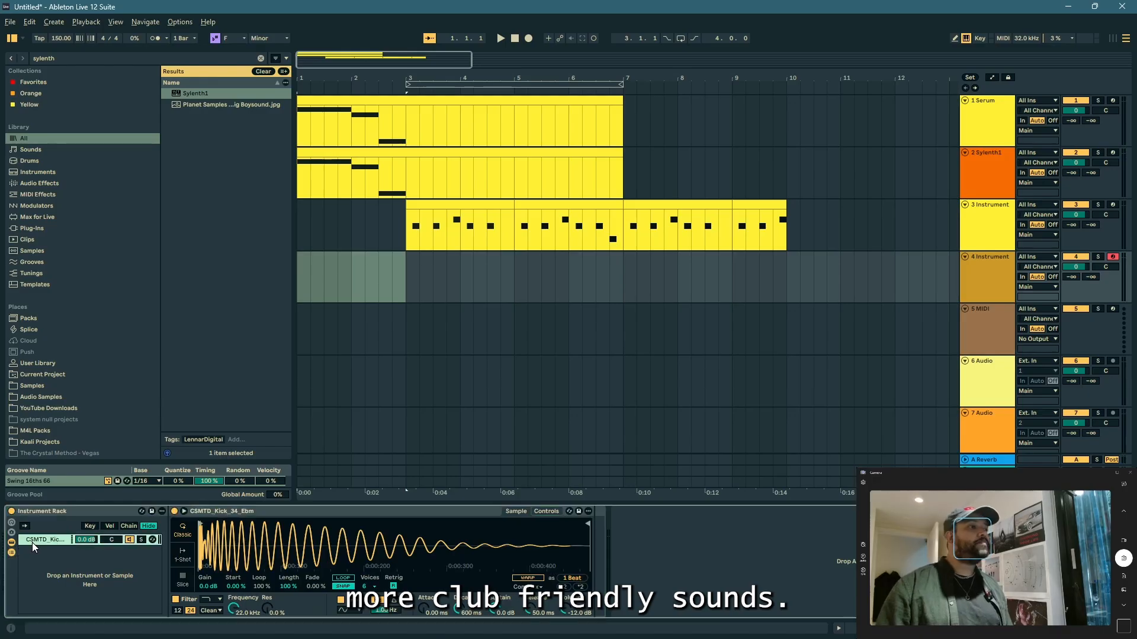
key("ctrl+d")
key("ctrl+d")
key("Delete")
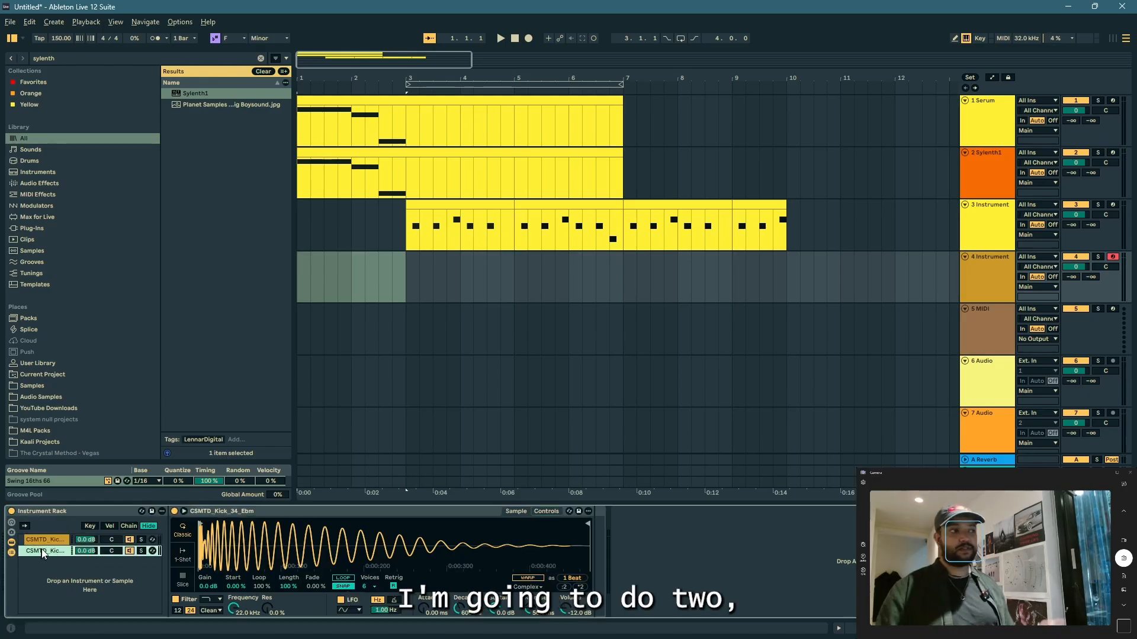
Step: Create a MIDI clip from bar 3 to bar 7 on the kick track and fill it with a C3 note on every beat
left_click(406, 271)
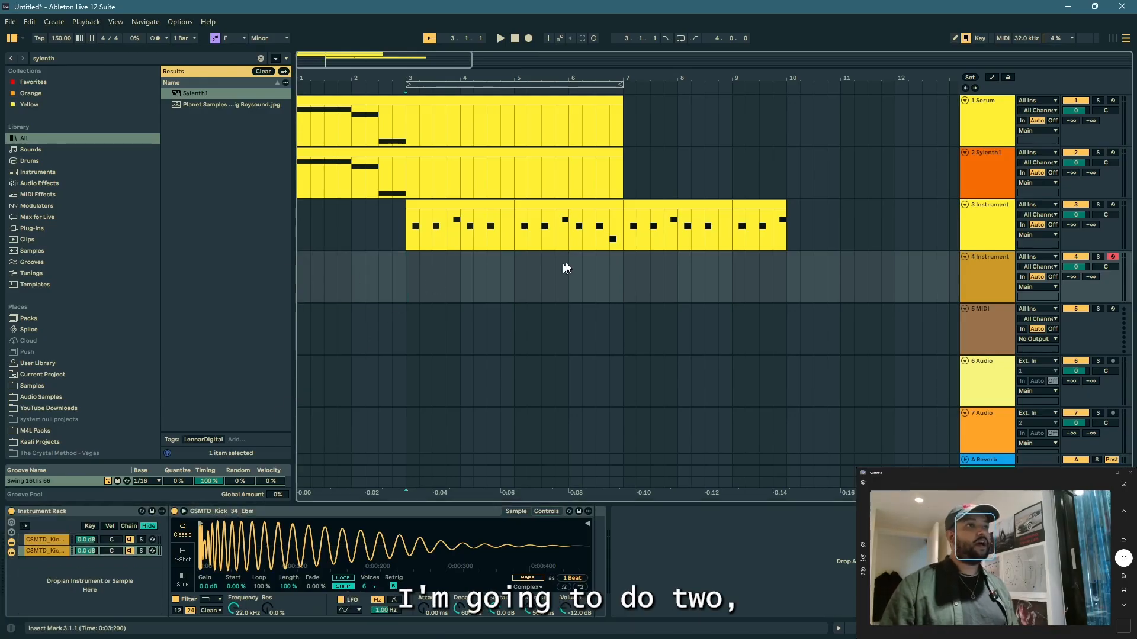
left_click(620, 261, "shift")
key("ctrl+shift+m")
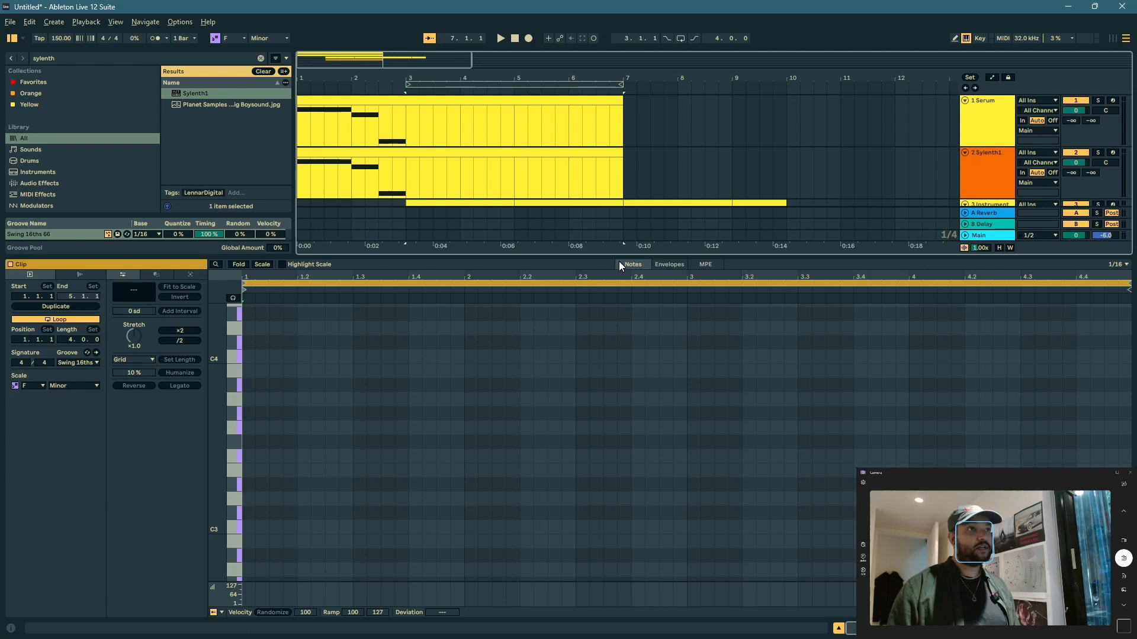
double_click(251, 529)
key("ctrl+d")
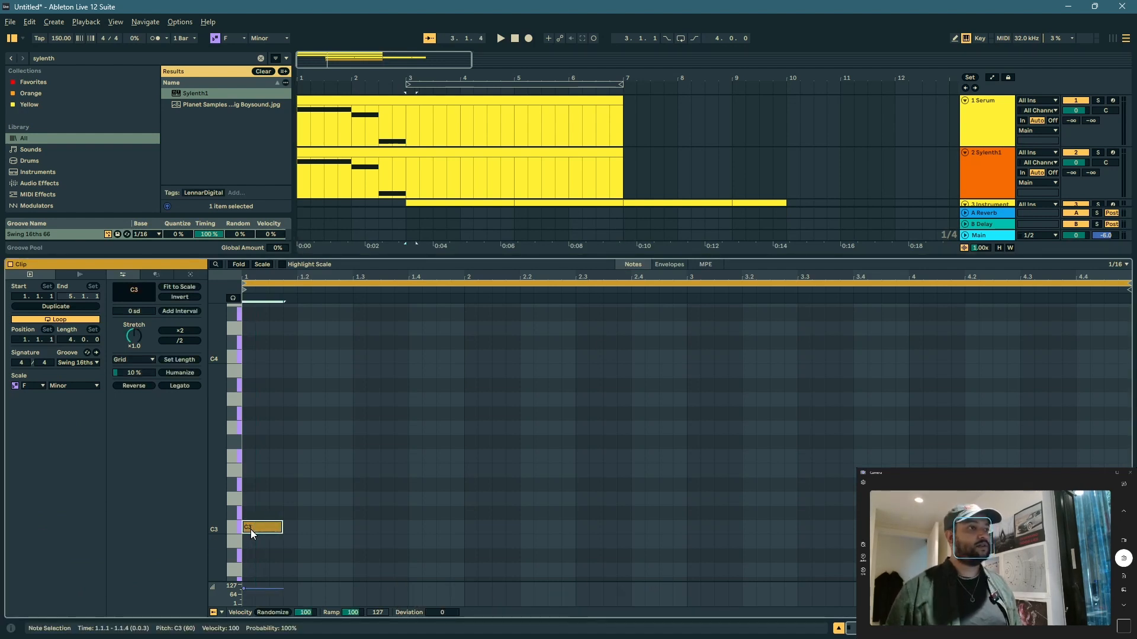
key("ctrl+d")
key("ctrl+d")
key("ctrl+d")
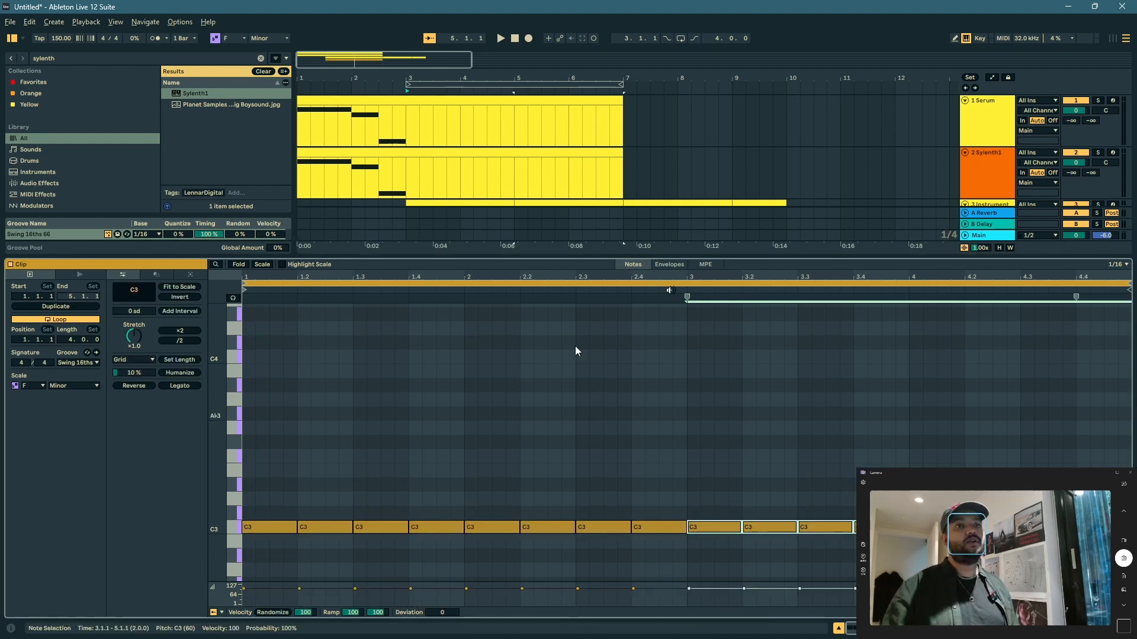
Step: Play the kick clip looped over bars 3 to 7 and duplicate it so the kick part extends to bar 11
key("space")
scroll(679, 197, "down", 2)
left_click(557, 151)
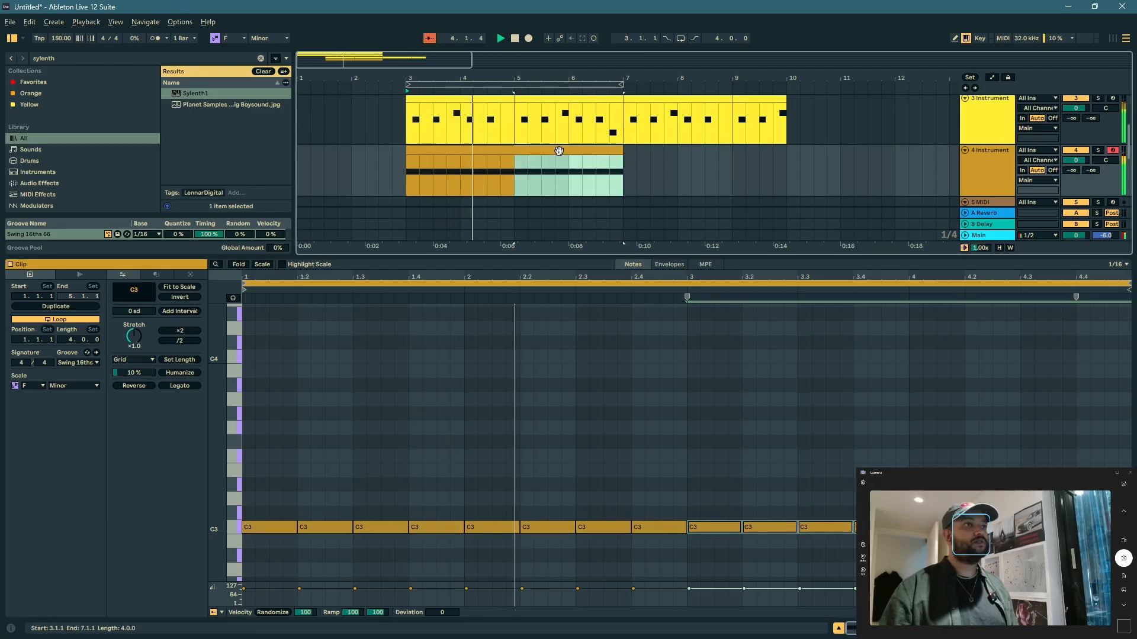
key("ctrl+l")
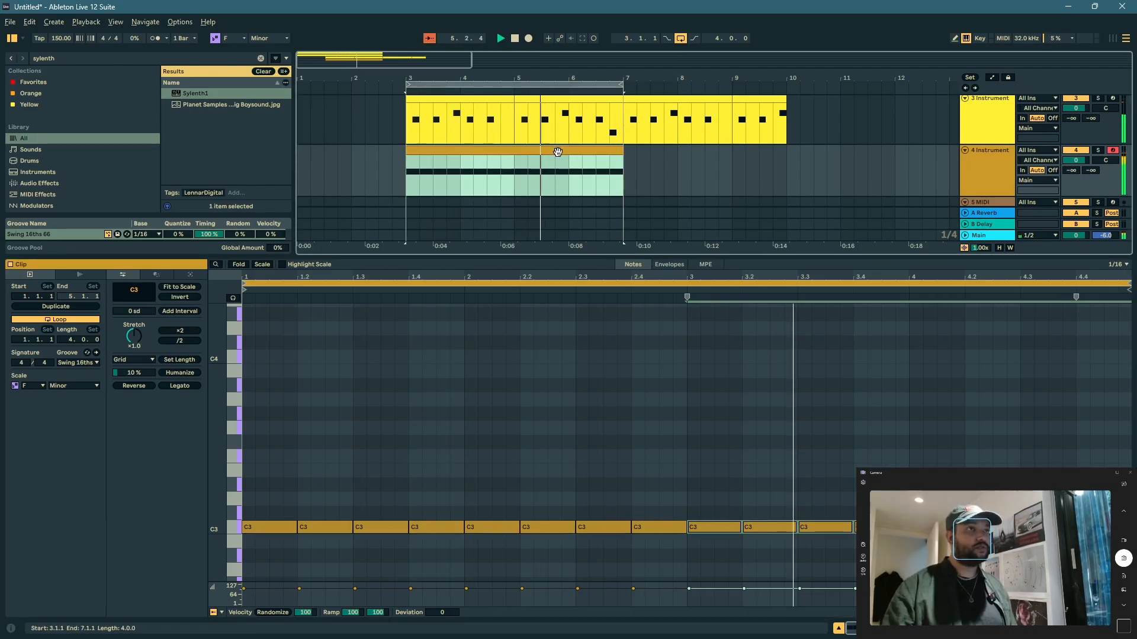
key("ctrl+d")
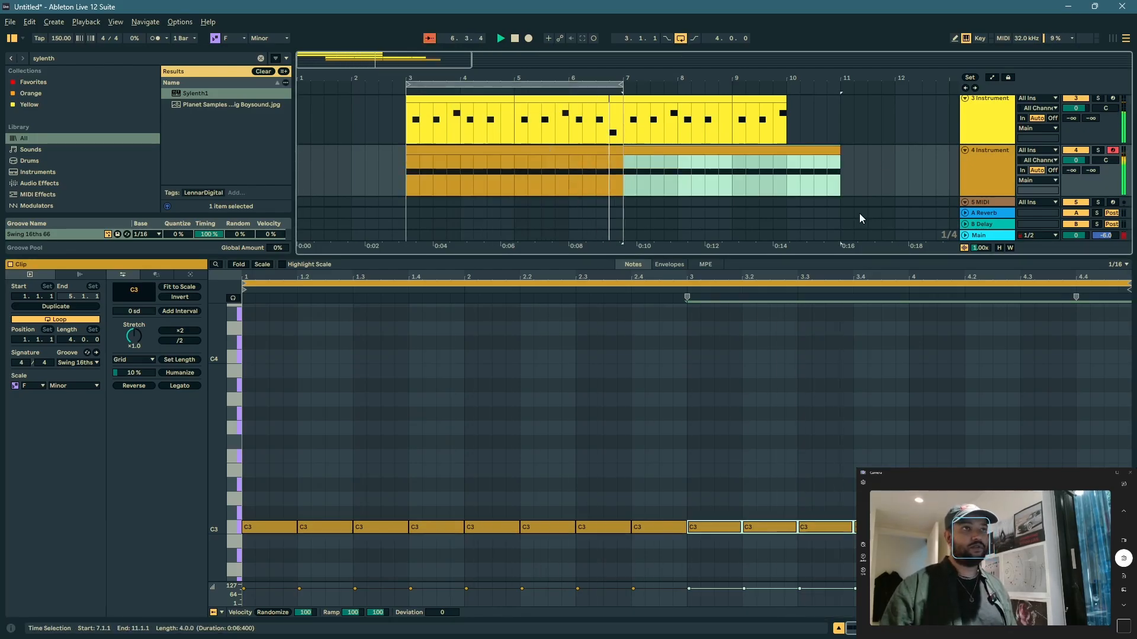
left_click(838, 628)
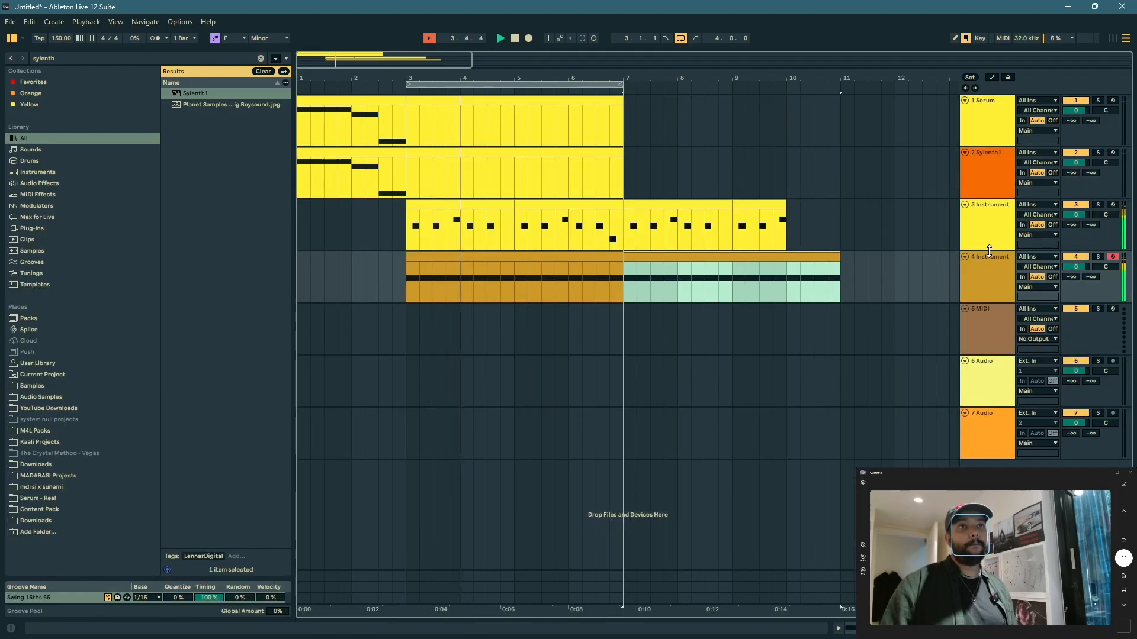
Step: Add EQ Eight to the third track's stabs and use band 1 as a low cut to remove the low end
double_click(992, 232)
key("ctrl+f")
type("eq")
left_click_drag(196, 104, 676, 556)
left_click(654, 609)
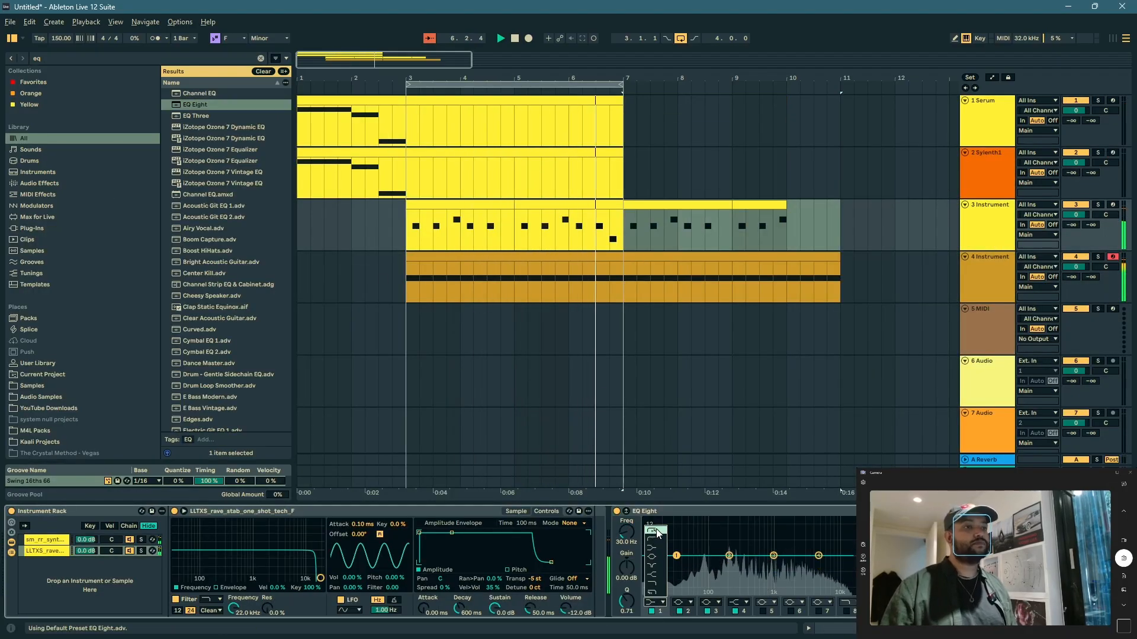
left_click_drag(685, 562, 718, 567)
Step: Load Serum on the fifth MIDI track and copy the kick clip from bars 3 to 7 onto it
left_click(978, 330)
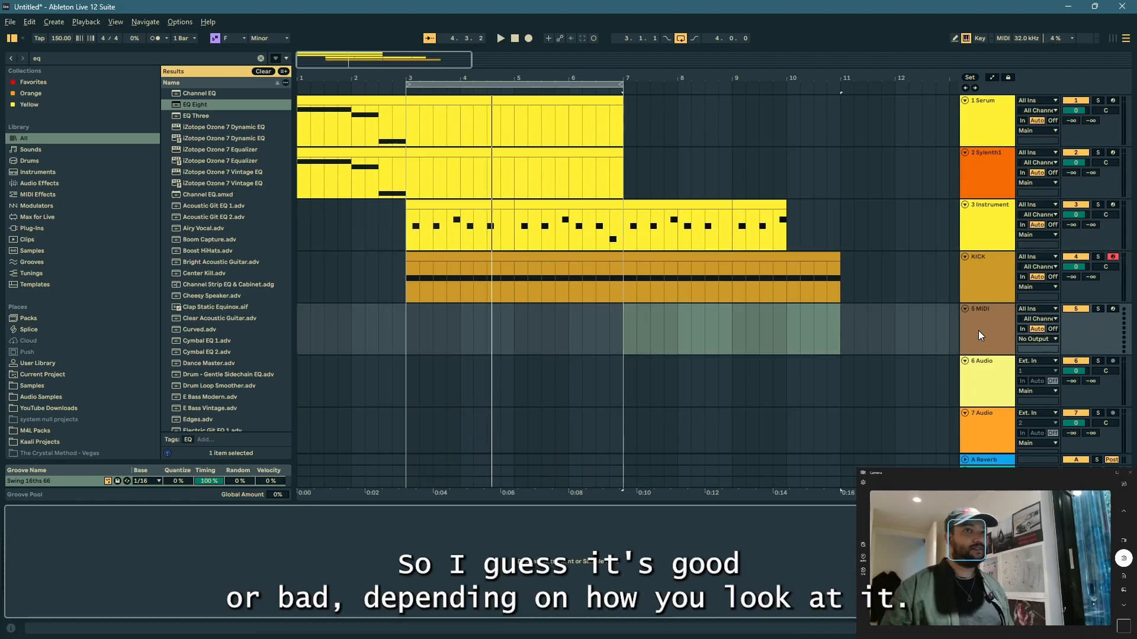
key("ctrl+f")
type("serum")
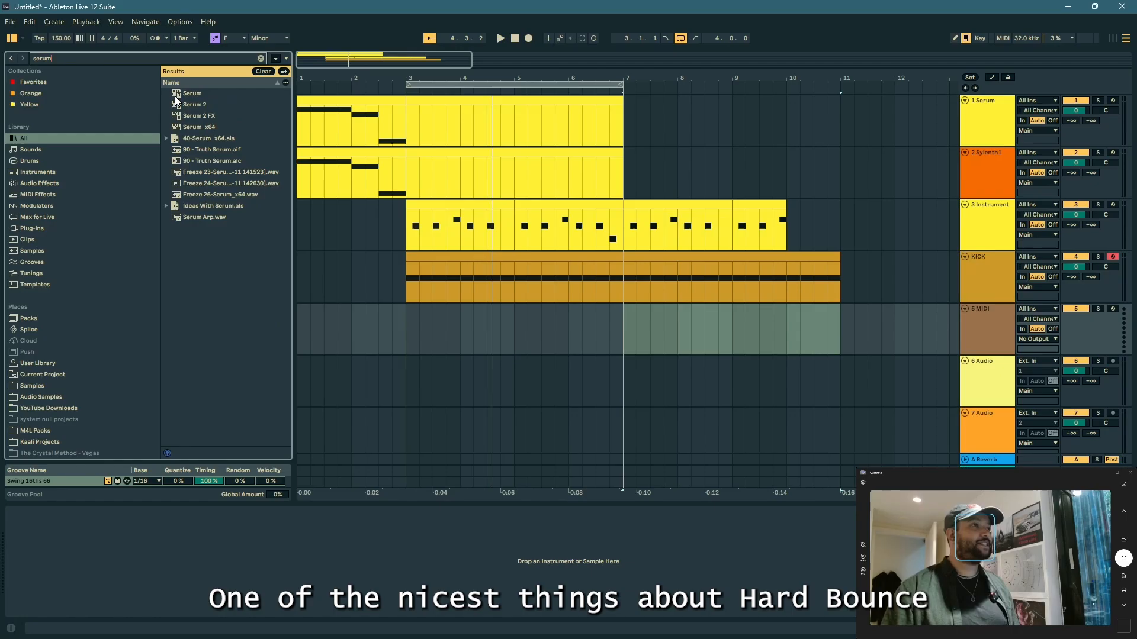
left_click_drag(176, 98, 237, 293)
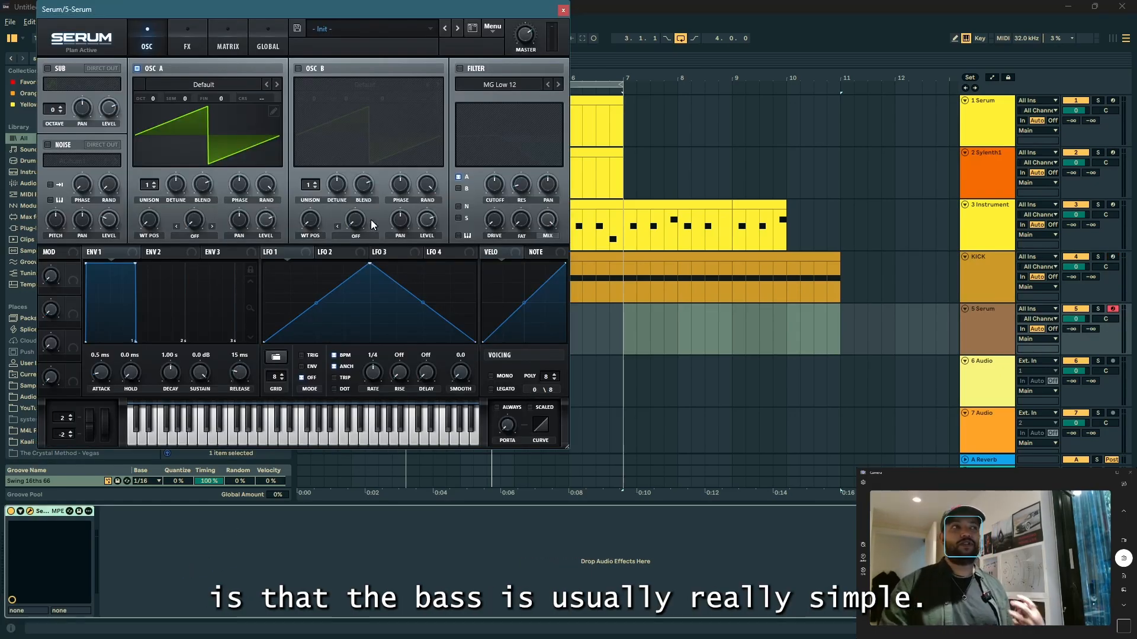
left_click_drag(609, 257, 608, 309)
double_click(611, 307)
Step: Shorten all notes in the Serum track's clip to eighth notes and shift them onto the offbeats
left_click(626, 528)
key("ctrl+a")
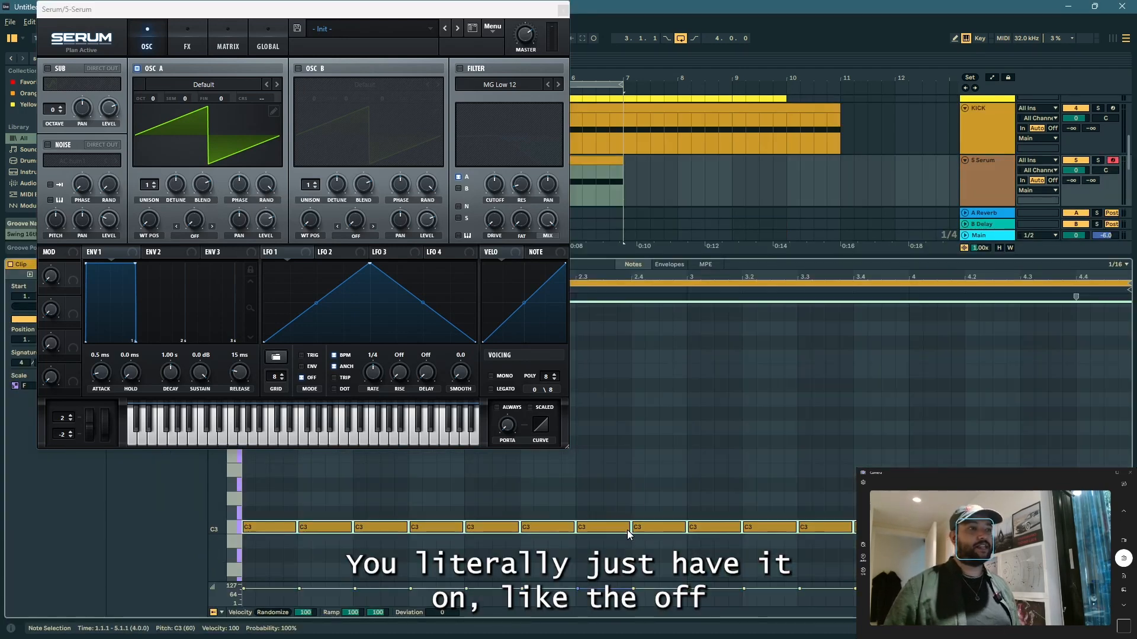
key("shift+Left")
key("shift+Left")
key("shift+Left")
key("shift+Right")
key("Right")
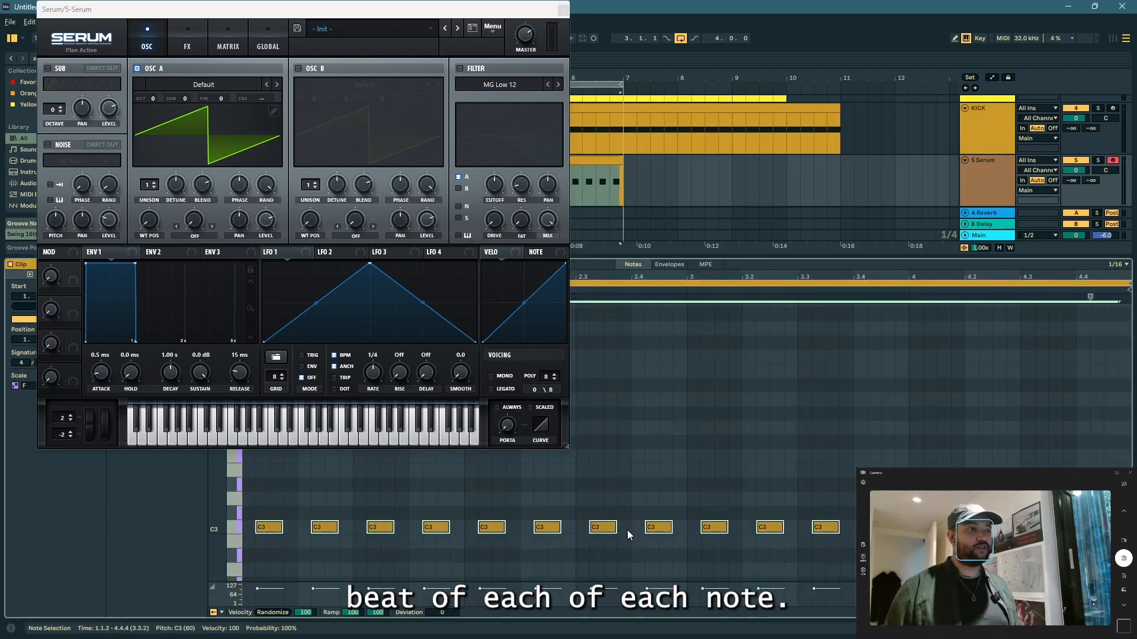
key("Right")
Step: Transpose all the offbeat notes in the Serum bass clip to F3
key("Up")
key("Up")
key("Up")
key("Up")
key("Up")
key("Up")
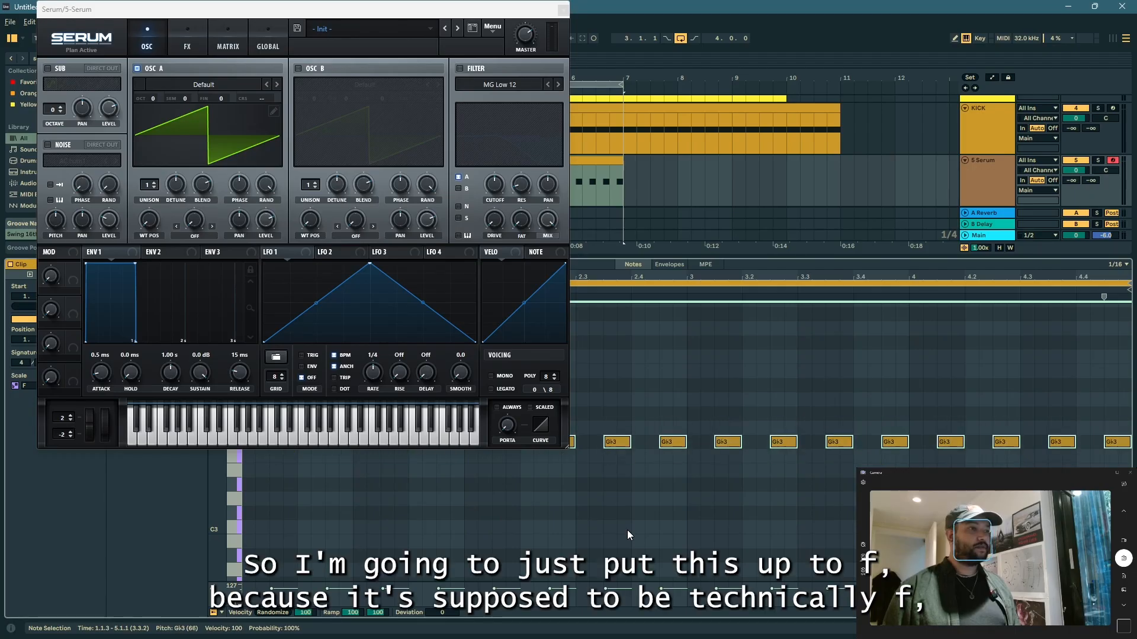
key("Down")
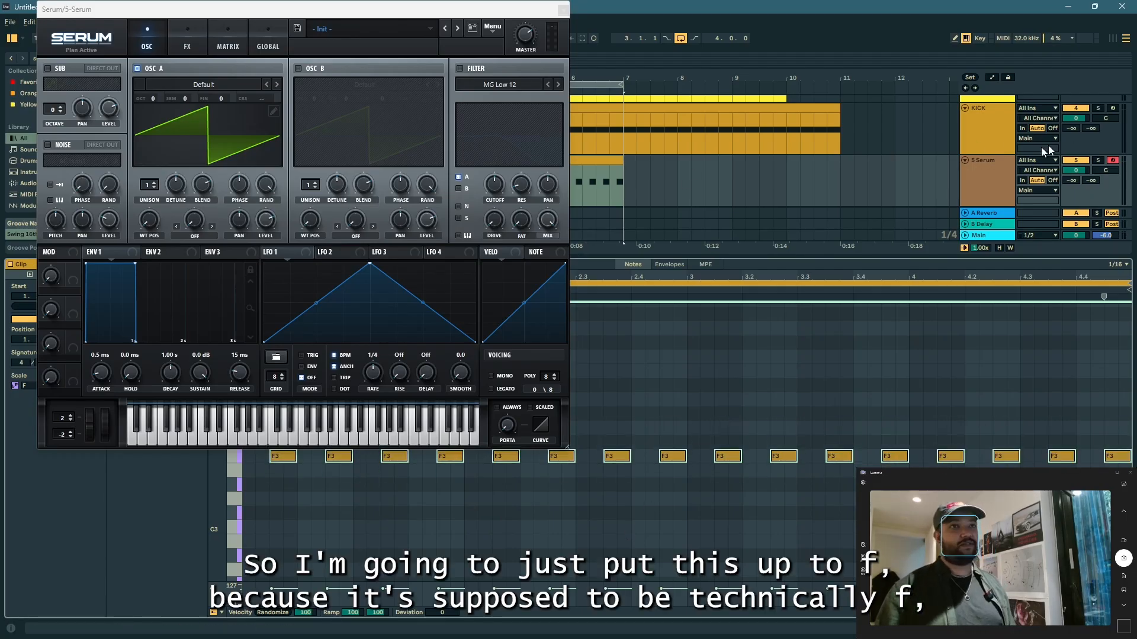
Step: With the Serum bass soloed during playback, set oscillator A's octave to -2 and enable the MG Low 12 filter
left_click(987, 167)
key("space")
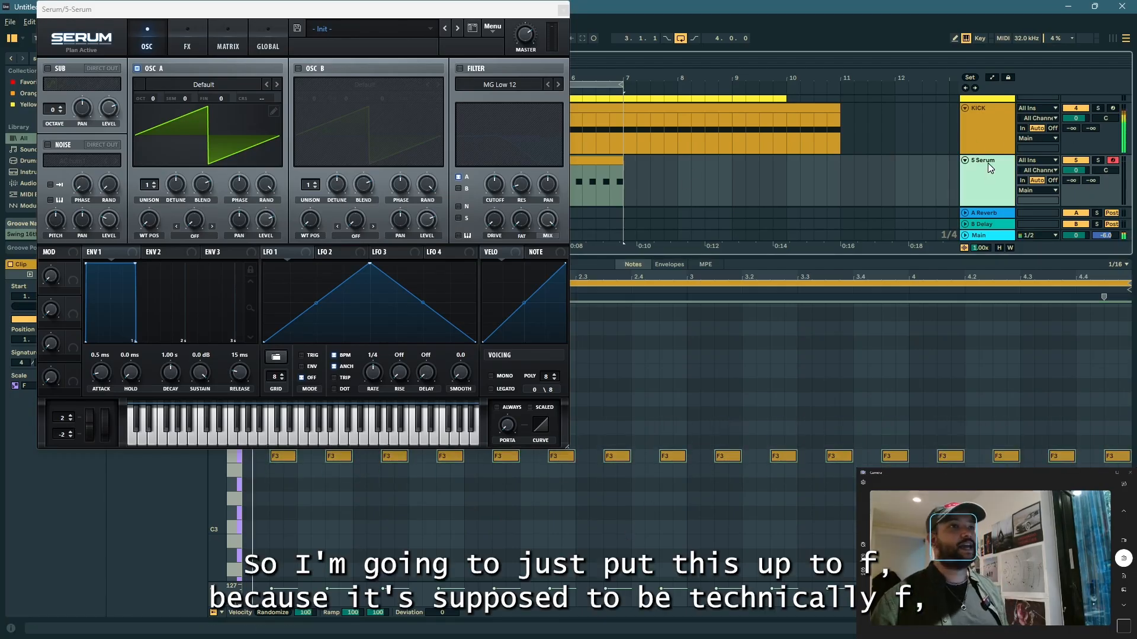
left_click(1099, 162)
left_click_drag(158, 100, 153, 119)
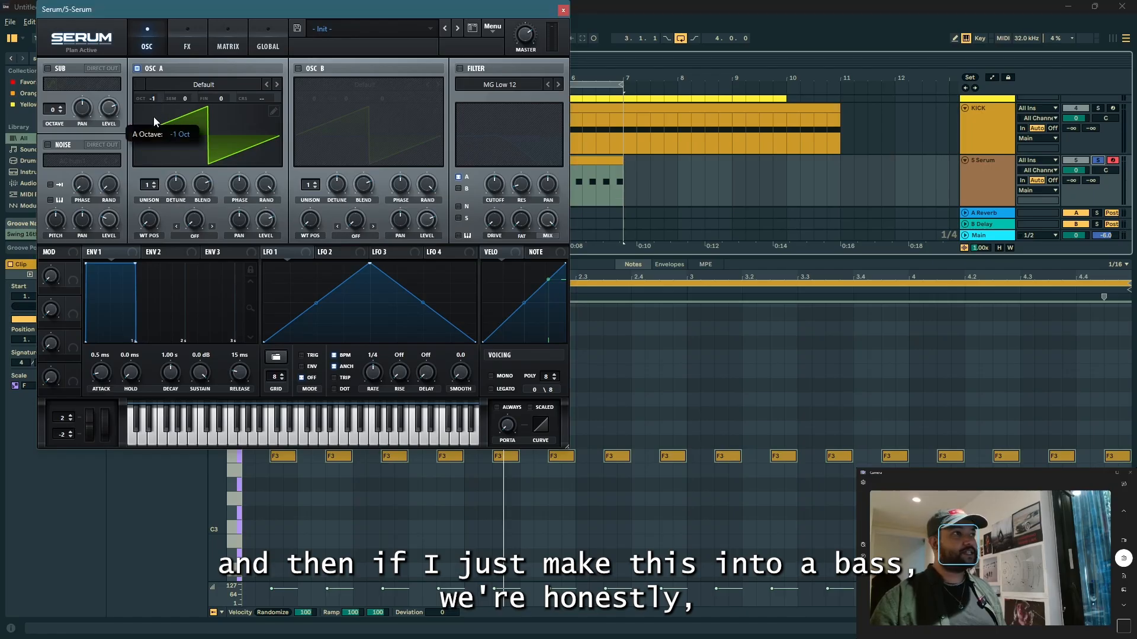
left_click(460, 68)
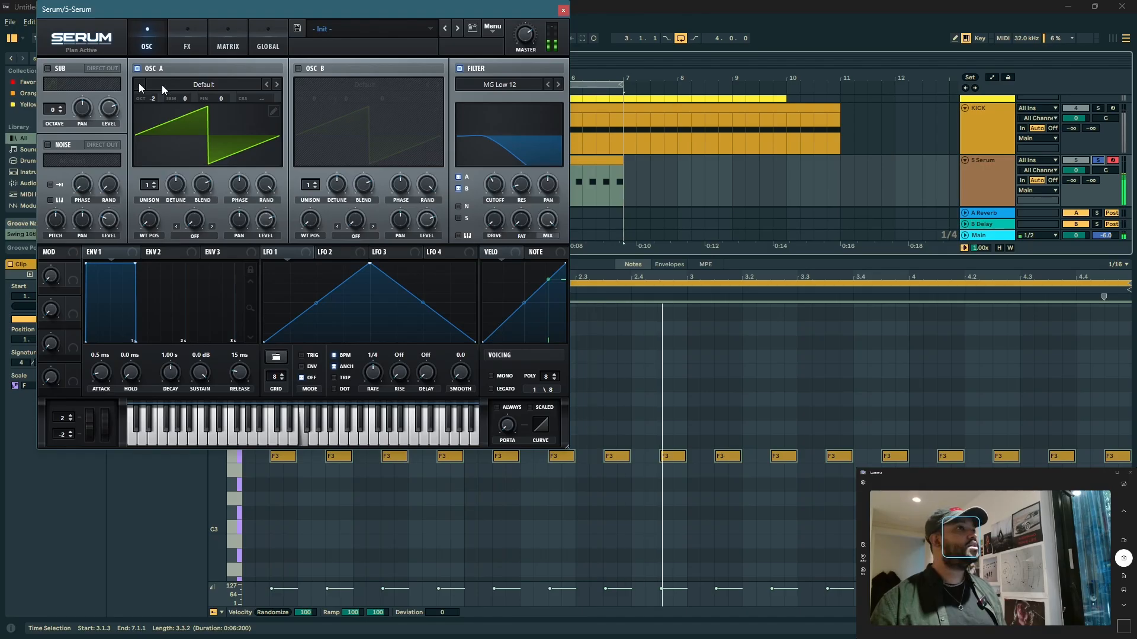
Step: Enable Serum's sub oscillator and set its octave to -2
left_click(47, 68)
left_click(62, 111)
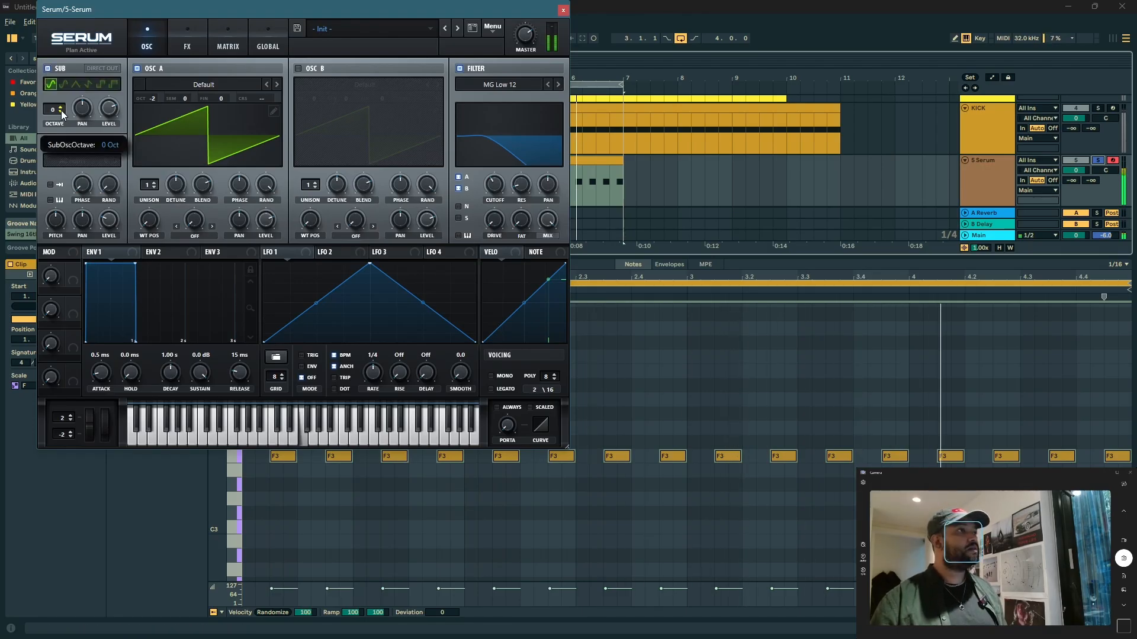
left_click(61, 114)
left_click(62, 107)
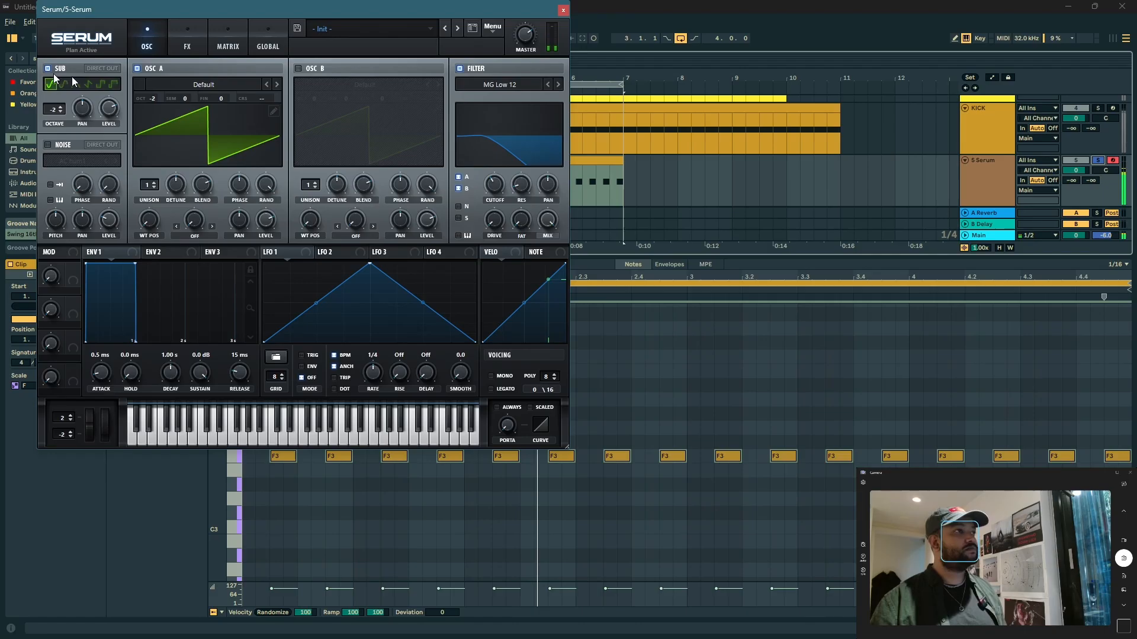
Step: Set the sub oscillator's octave to -3 and the filter cutoff to about 198 Hz
left_click(61, 111)
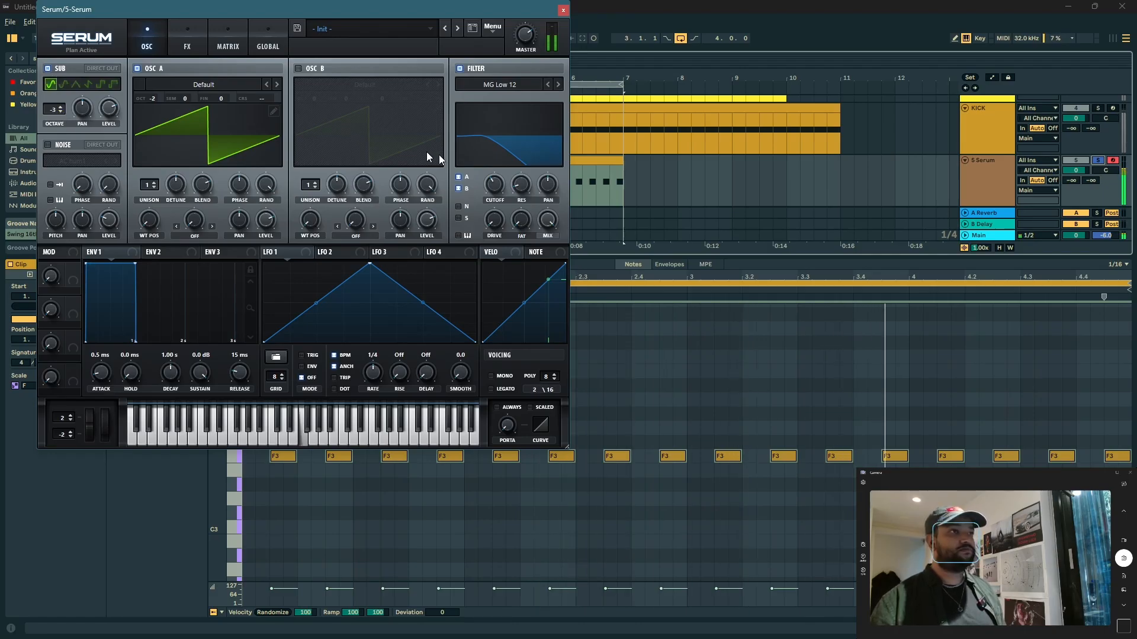
mouse_move(491, 190)
left_mouse_down()
mouse_move(490, 176)
mouse_move(487, 194)
left_mouse_up()
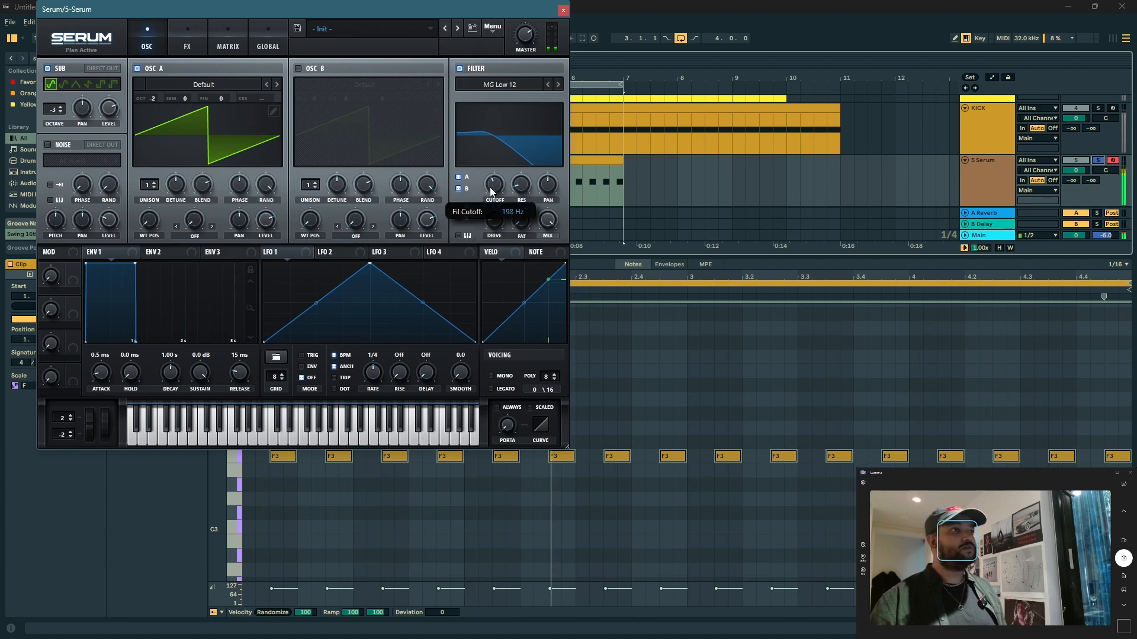
Step: Enable oscillator B with the Basic Shapes wavetable, move its wavetable position to the square wave, and set its octave to -2
left_click(298, 69)
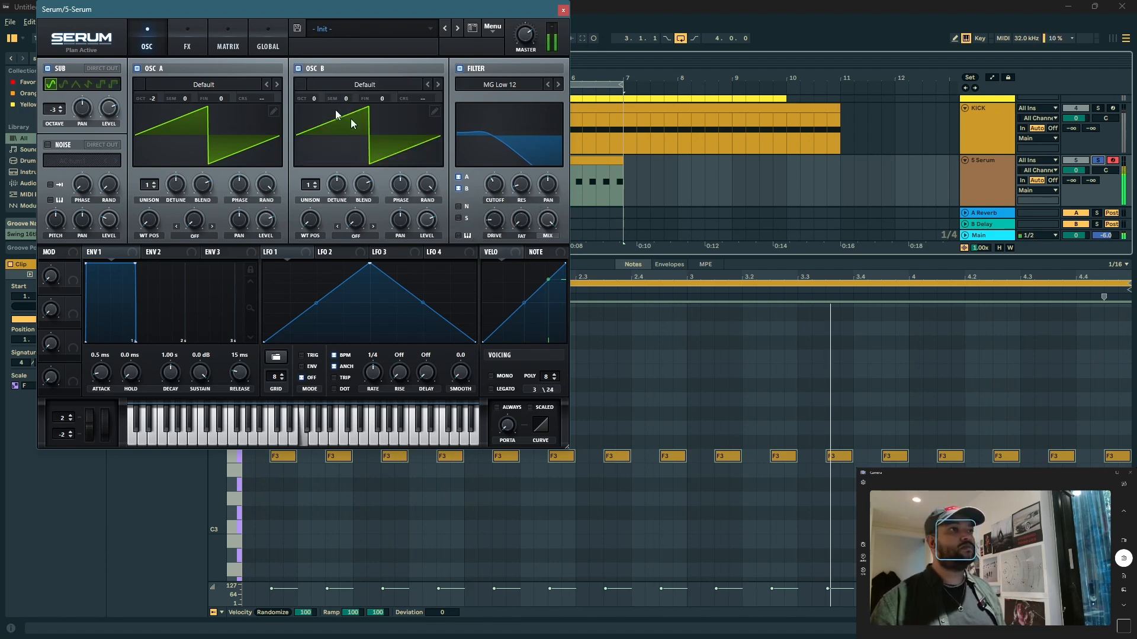
left_click(336, 87)
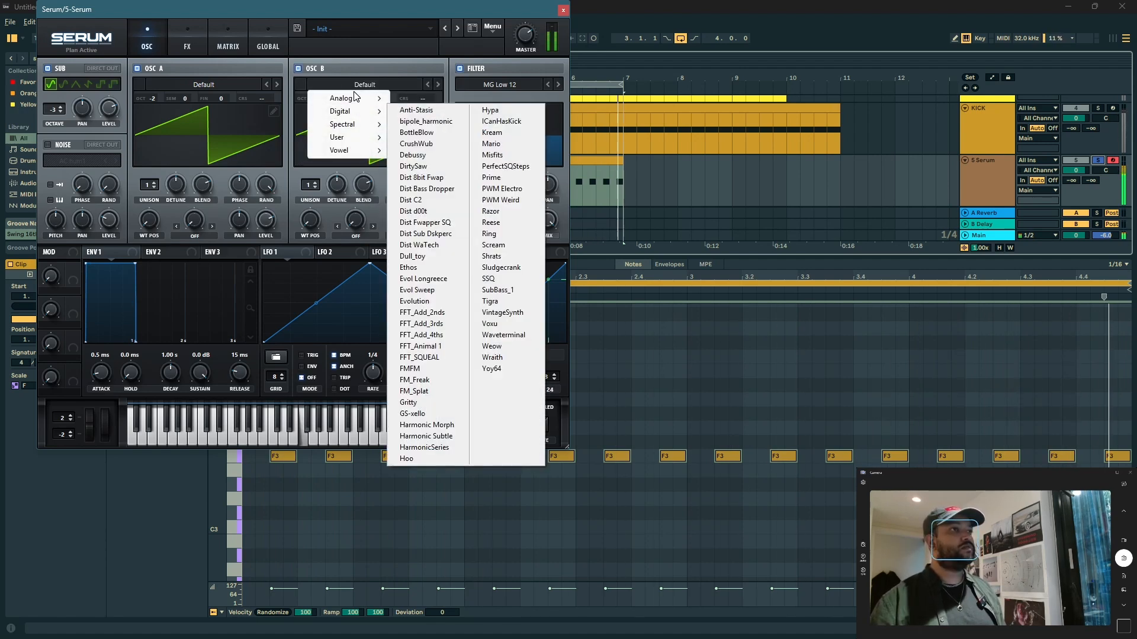
mouse_move(360, 101)
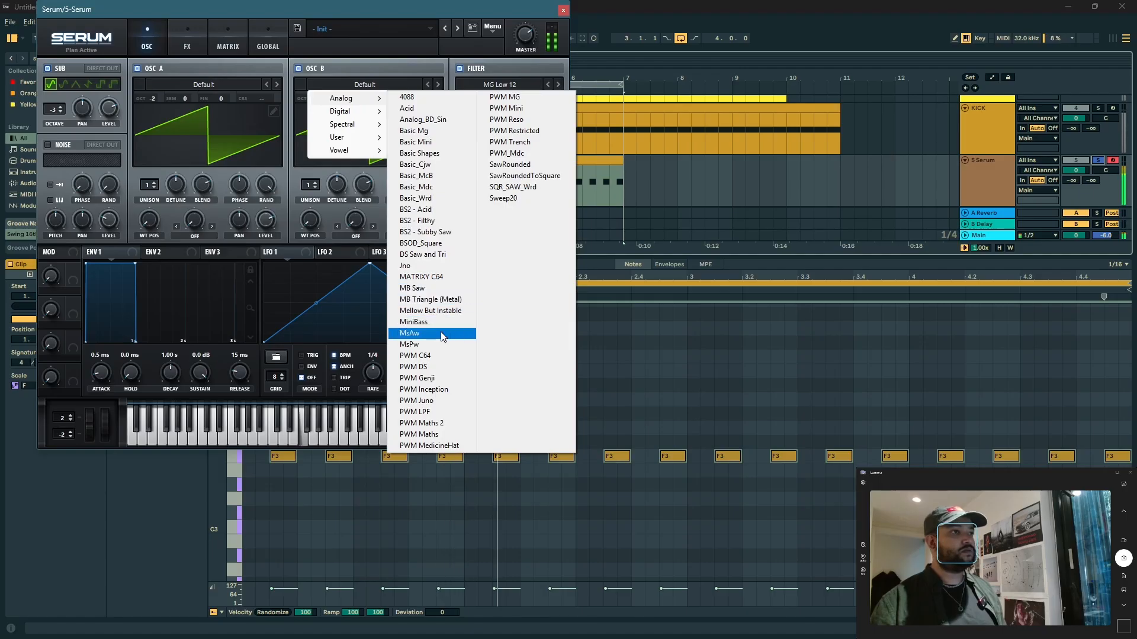
left_click(456, 153)
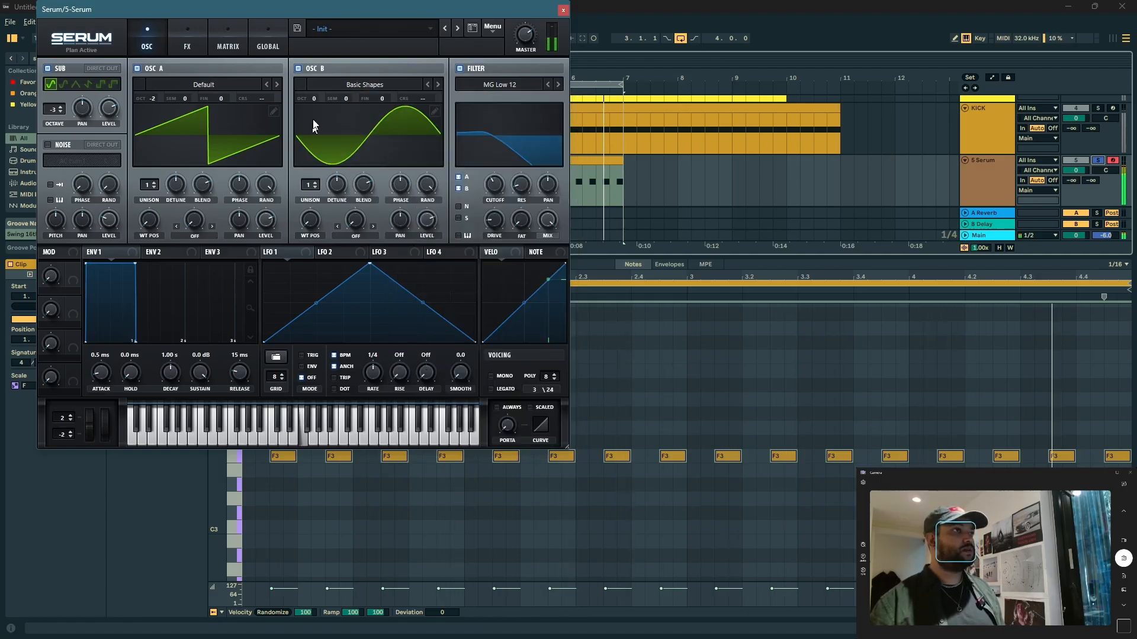
left_click_drag(308, 200, 318, 161)
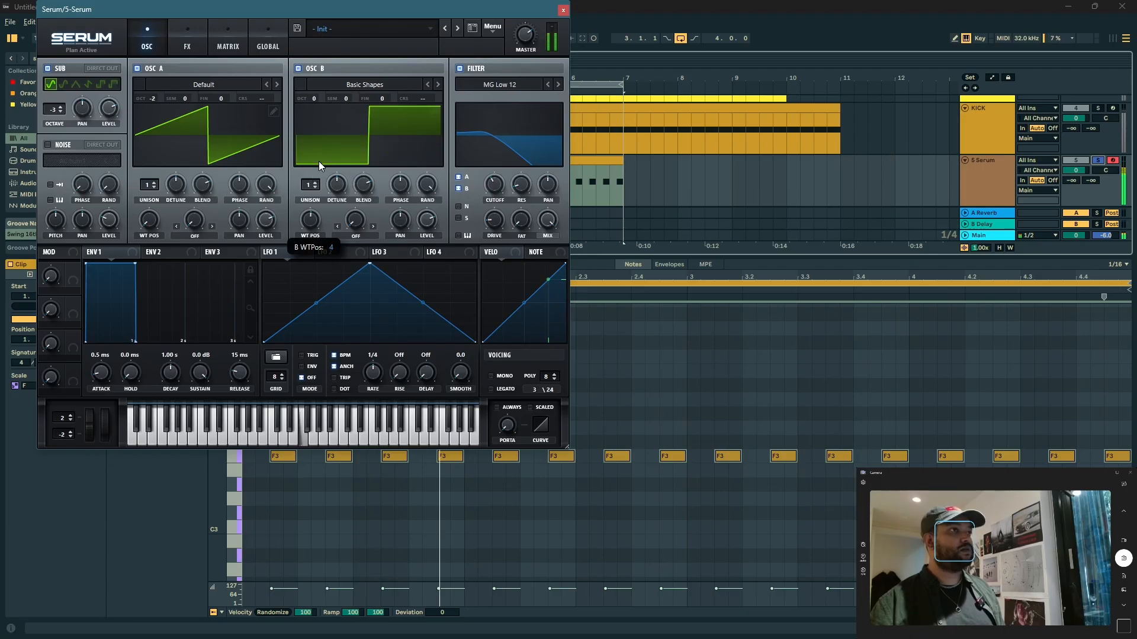
left_click_drag(313, 101, 311, 119)
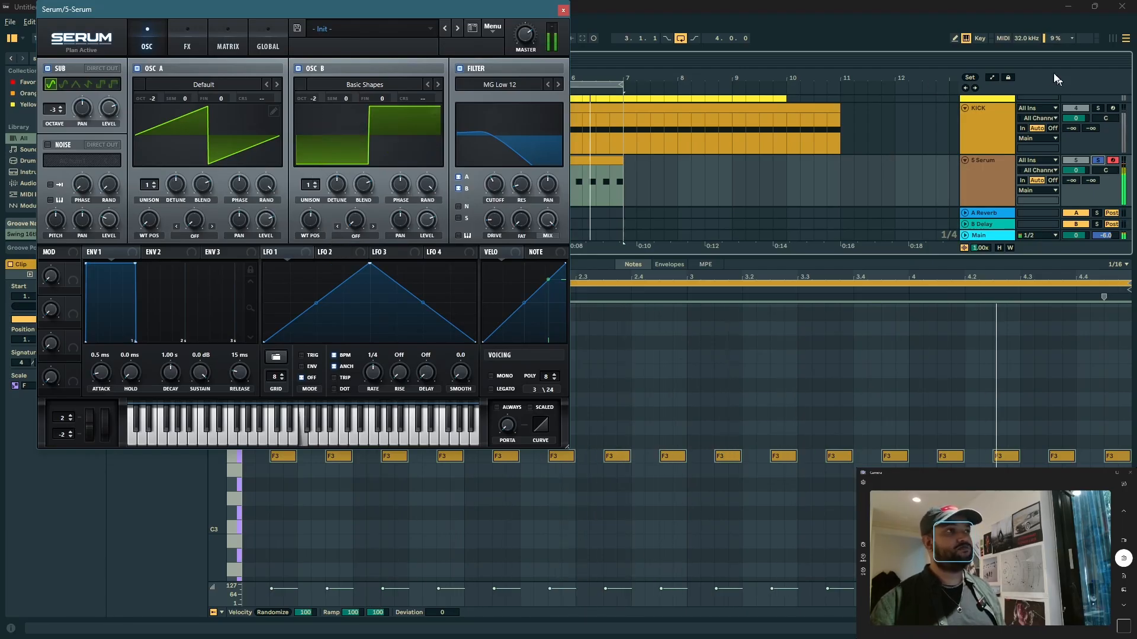
Step: Set oscillator B's unison to 4 voices and reduce its detune
left_click(315, 183)
left_click(315, 183)
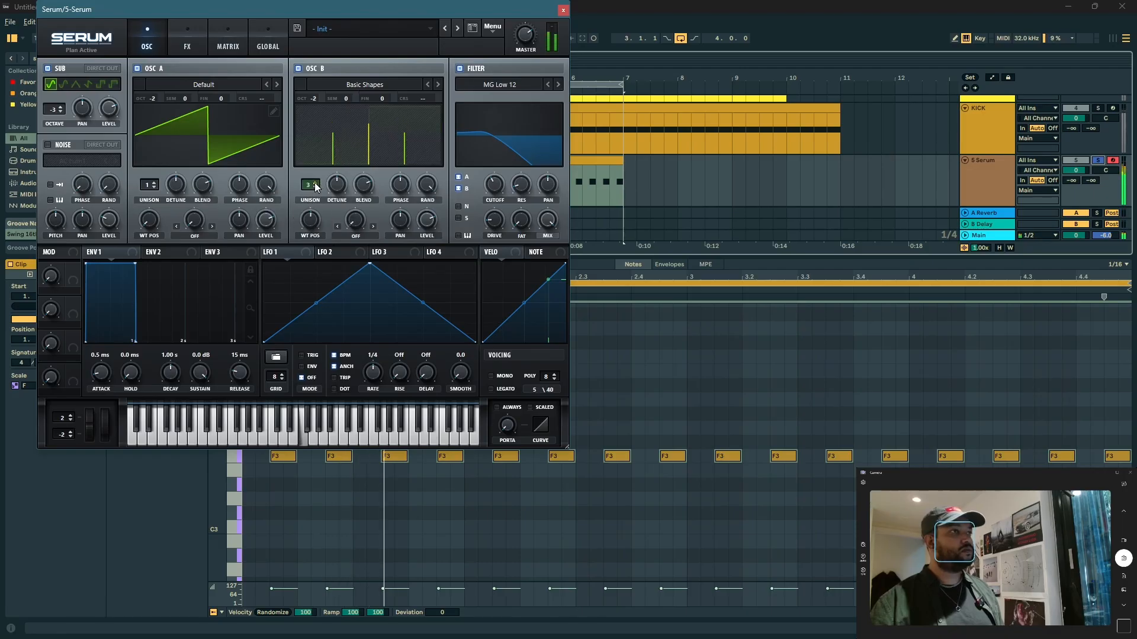
left_click(315, 183)
left_click_drag(339, 184, 329, 219)
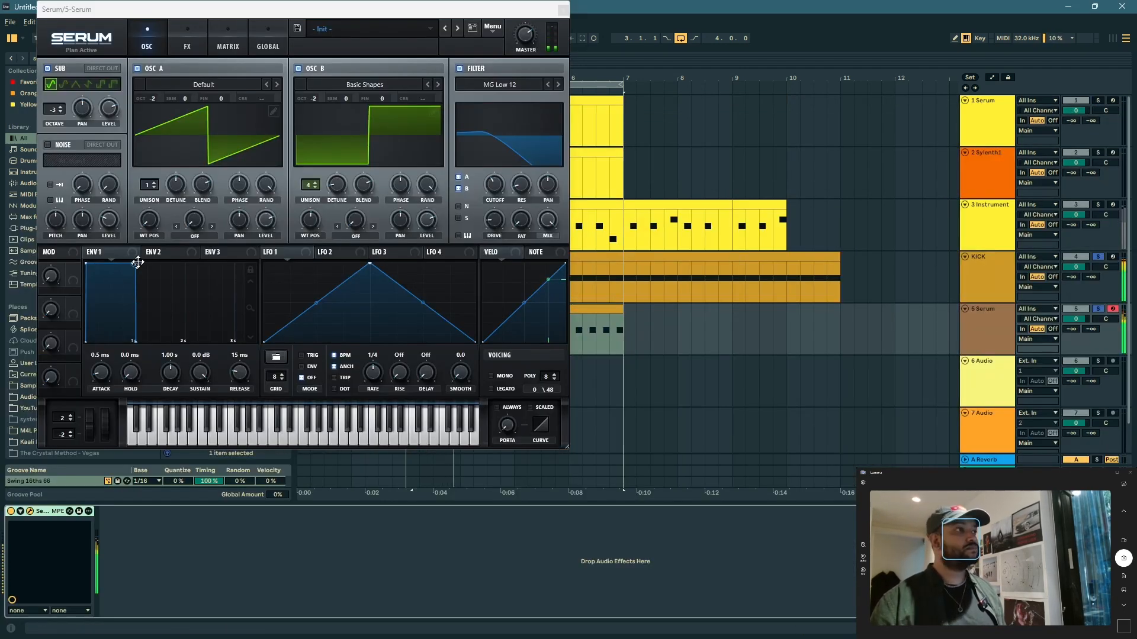
Step: Drop envelope 1's sustain to minimum, assign it to the lowered filter cutoff, and route the sub oscillator through the filter
left_click_drag(137, 262, 138, 353)
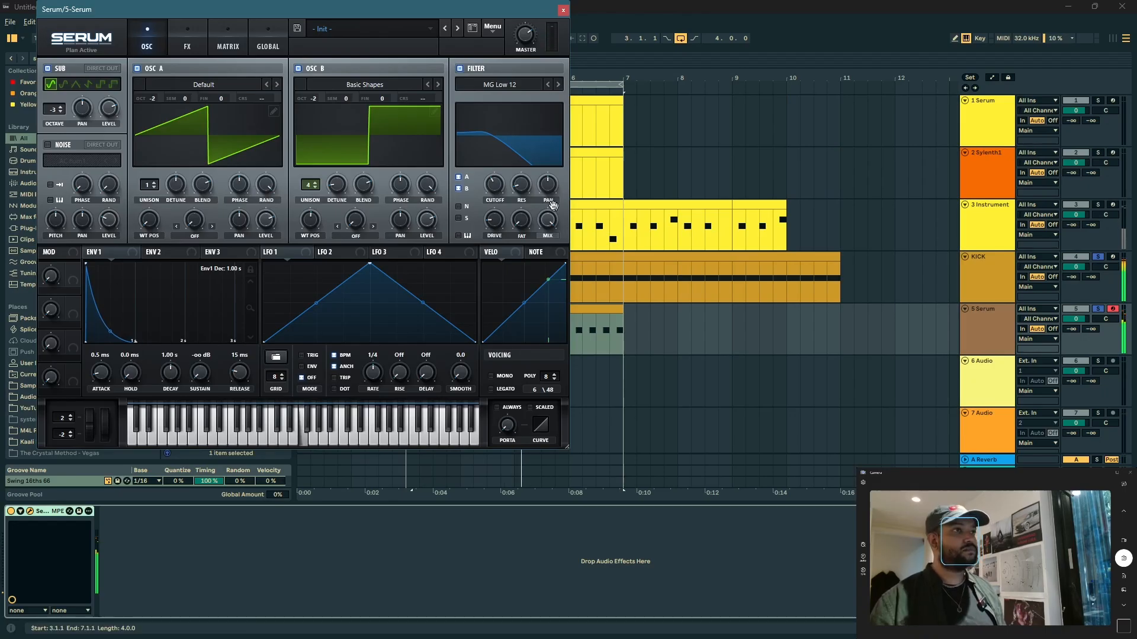
mouse_move(497, 183)
left_click_drag(487, 202, 487, 209)
left_click_drag(112, 254, 475, 198)
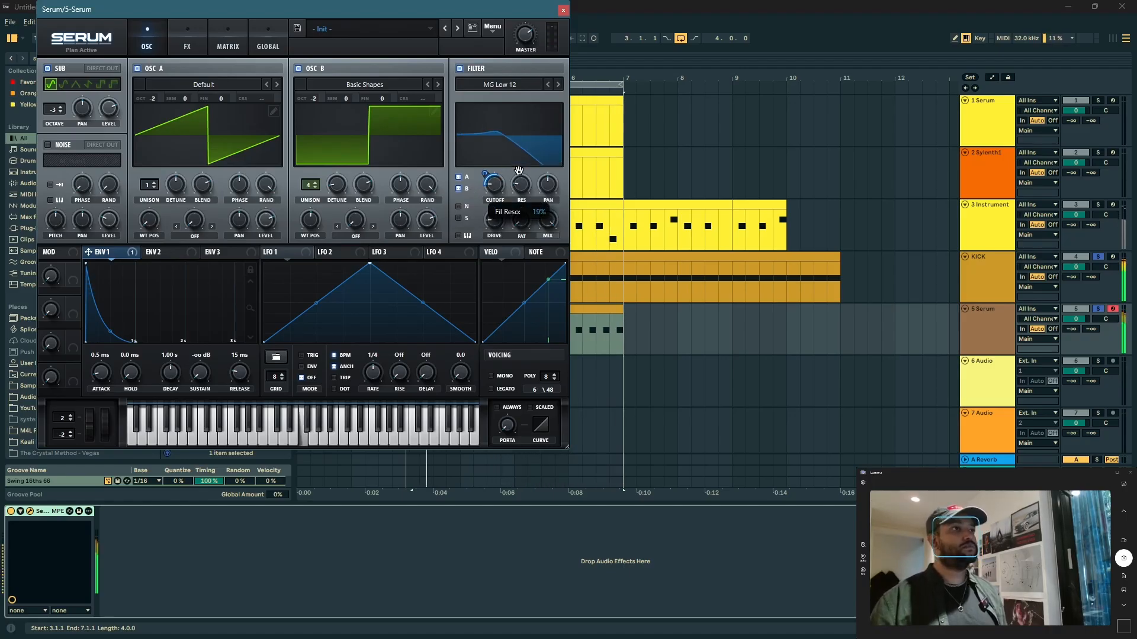
left_click(460, 218)
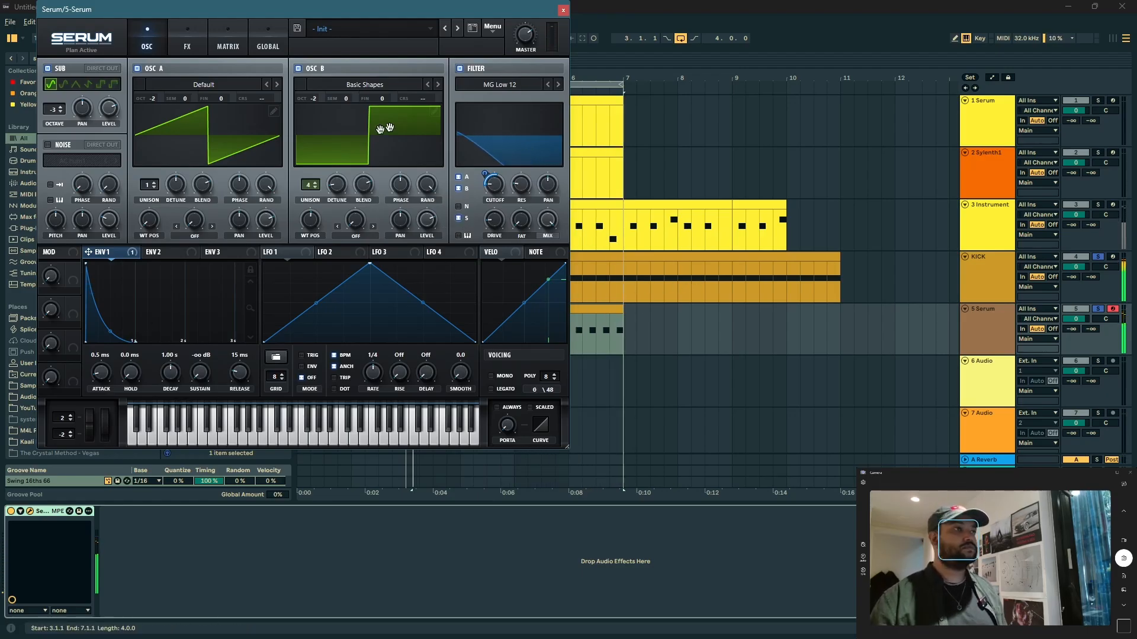
left_click(185, 47)
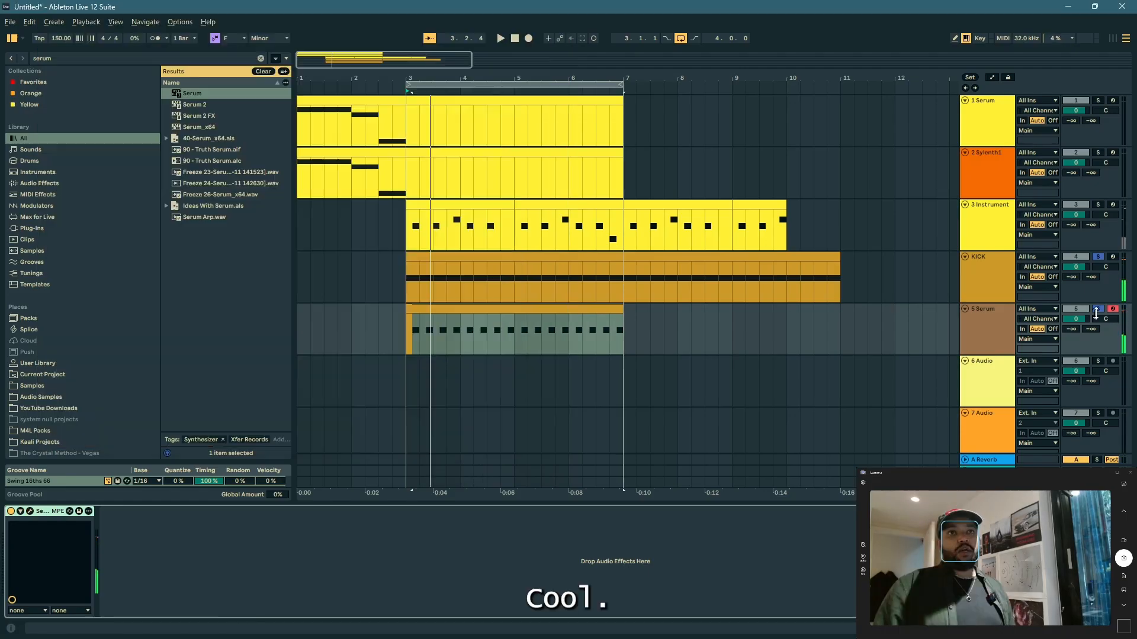
Step: Take the kick and Serum bass tracks out of solo and rename the Serum bass track BASS
left_click(1099, 311)
left_click(975, 332)
key("ctrl+r")
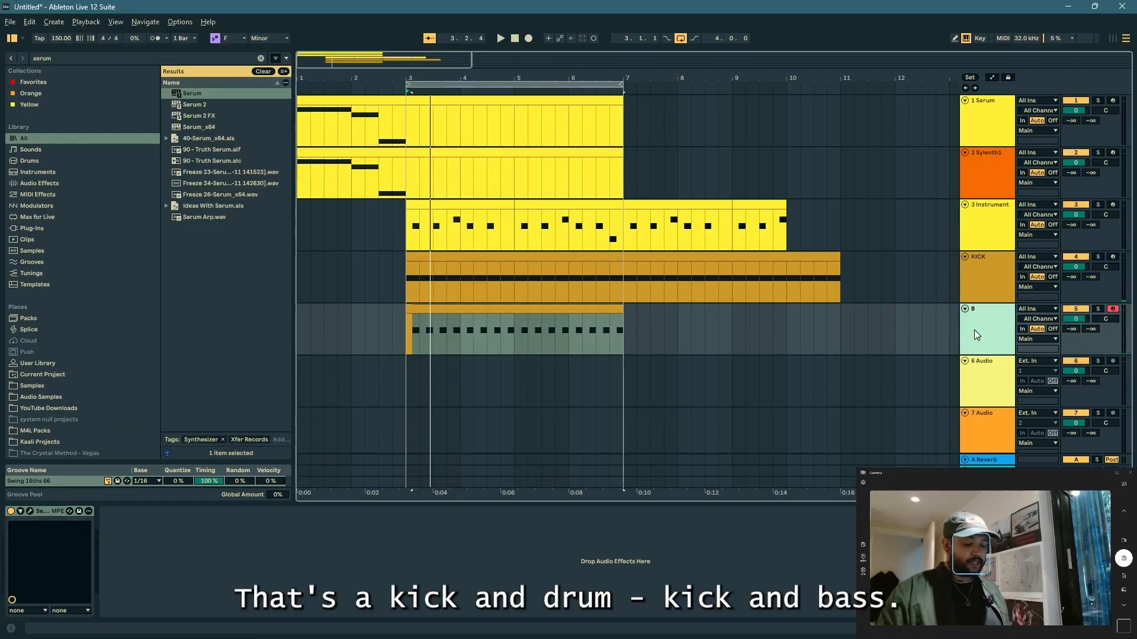
type("BASS")
Step: Rename the rave stab instrument track LEAD2
left_click(992, 236)
key("ctrl+r")
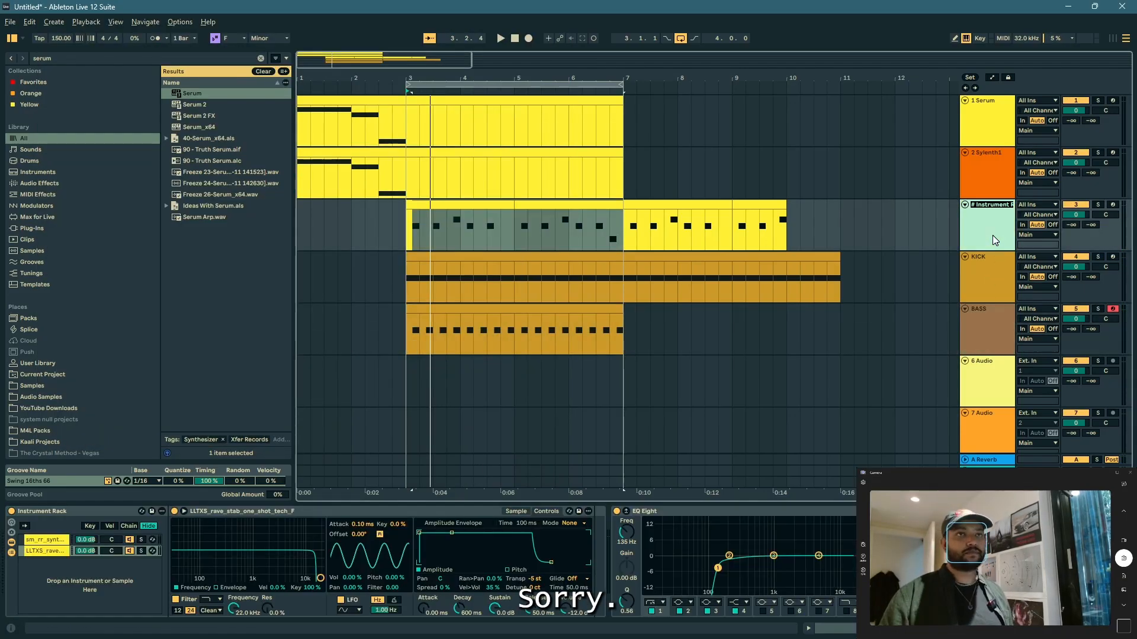
type("LEAD2")
key("Return")
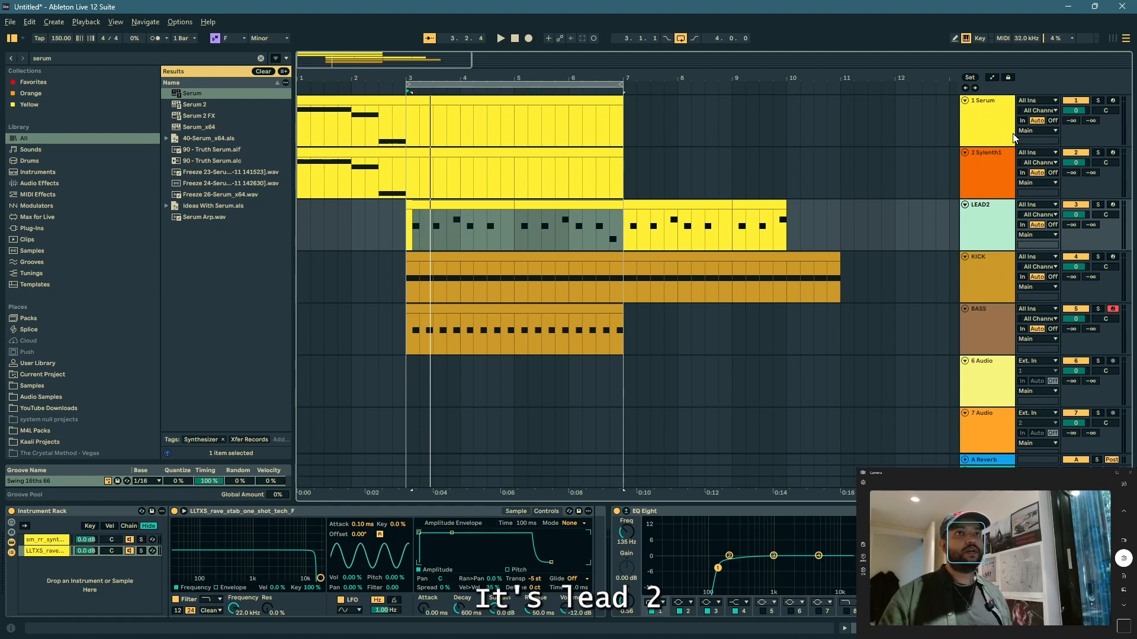
Step: Group the lead Serum into an Instrument Rack on the first track and move Sylenth1 into it as a second chain
key("Up")
key("Up")
key("ctrl+g")
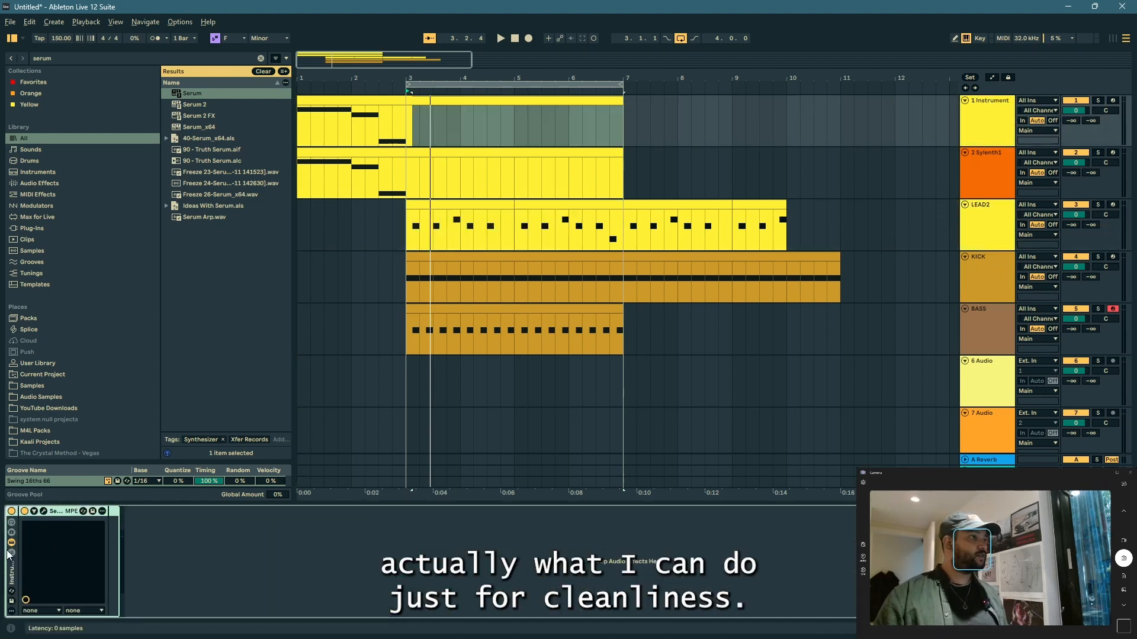
key("Down")
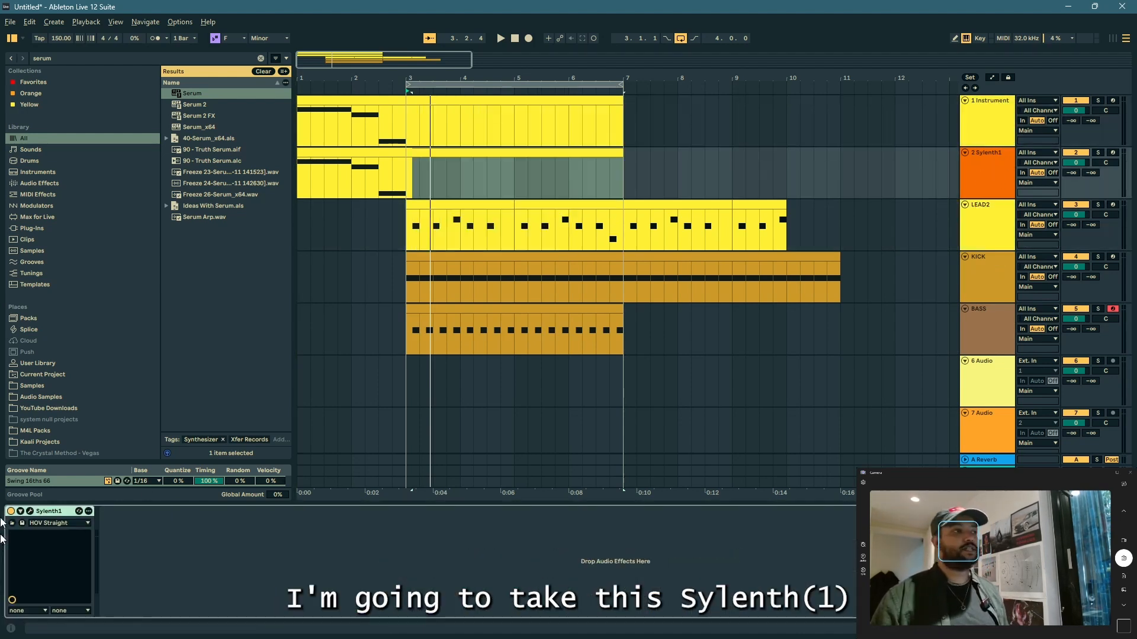
left_click(1002, 129)
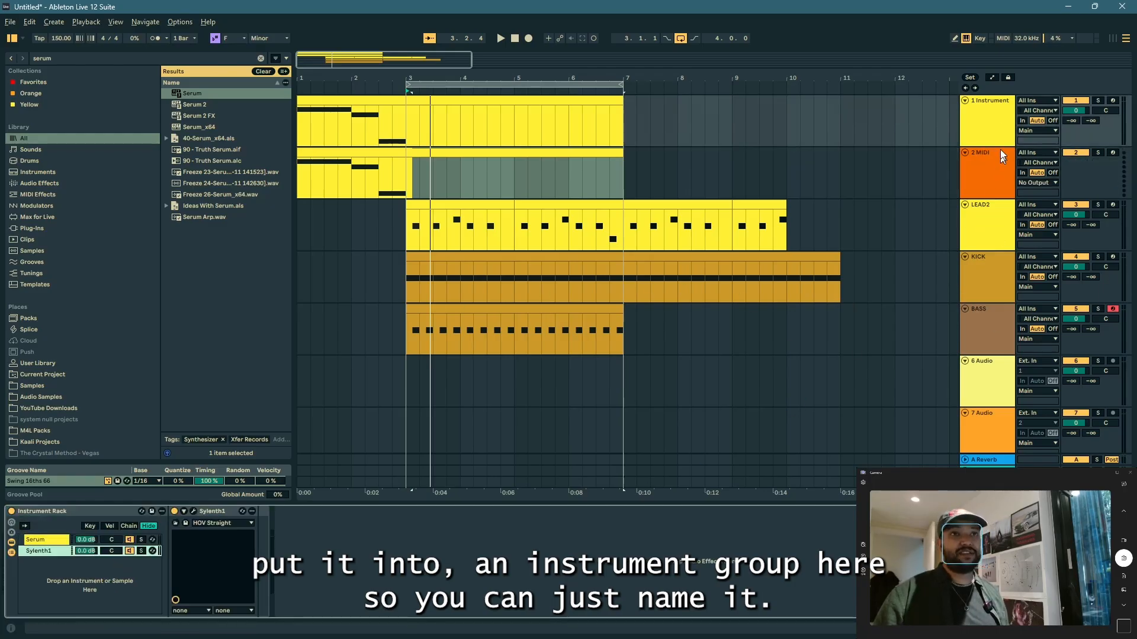
Step: Rename the layered Serum and Sylenth1 rack track LEAD1 and delete the empty MIDI track below it
left_click(972, 143)
key("ctrl+r")
type("LEAD")
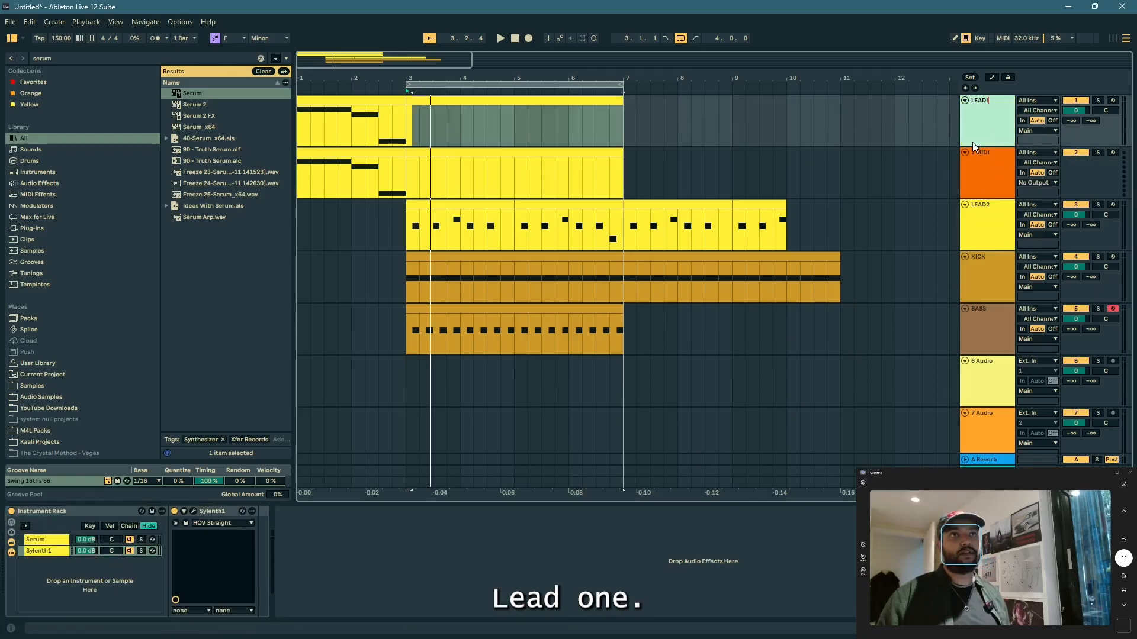
left_click(974, 172)
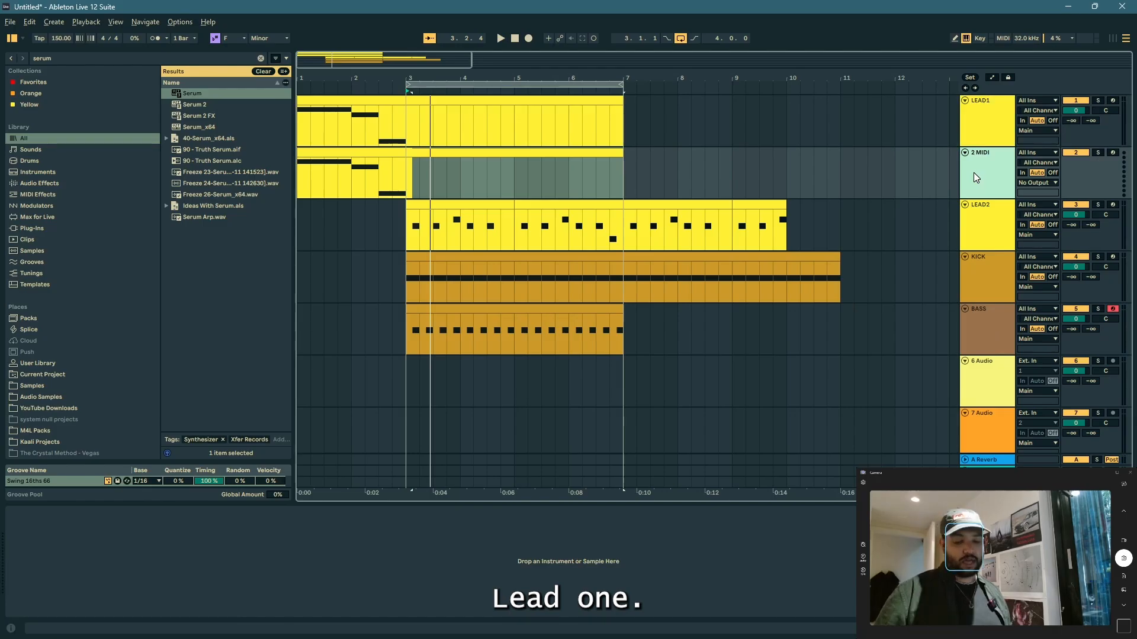
key("Delete")
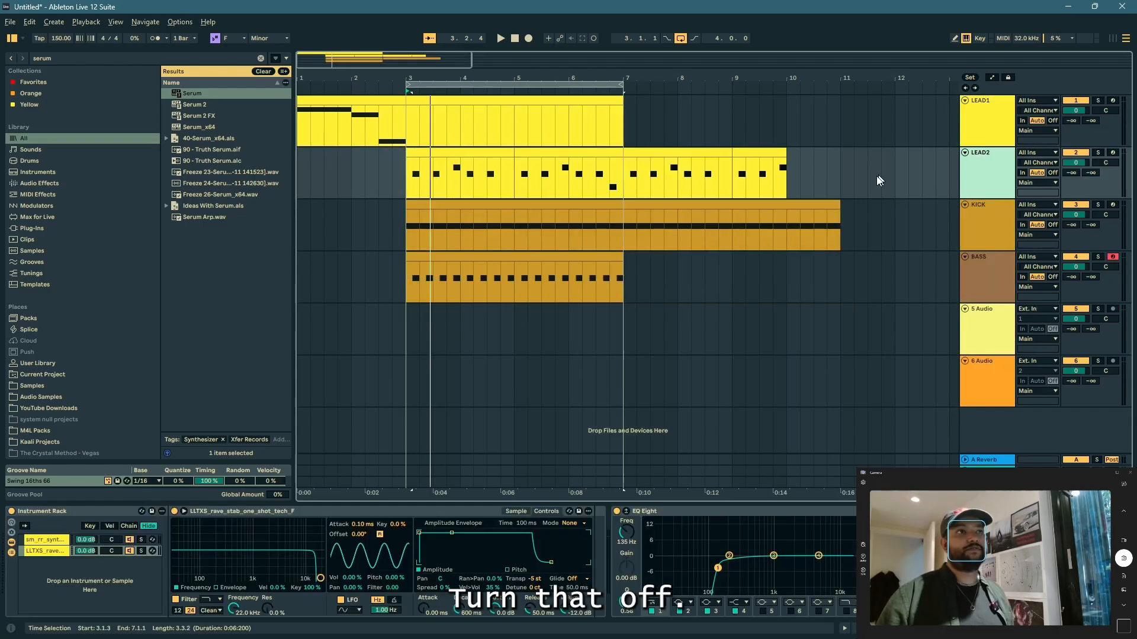
Step: Play back the loop and review the LEAD1 and LEAD2 tracks
left_click(985, 130)
left_click(992, 151)
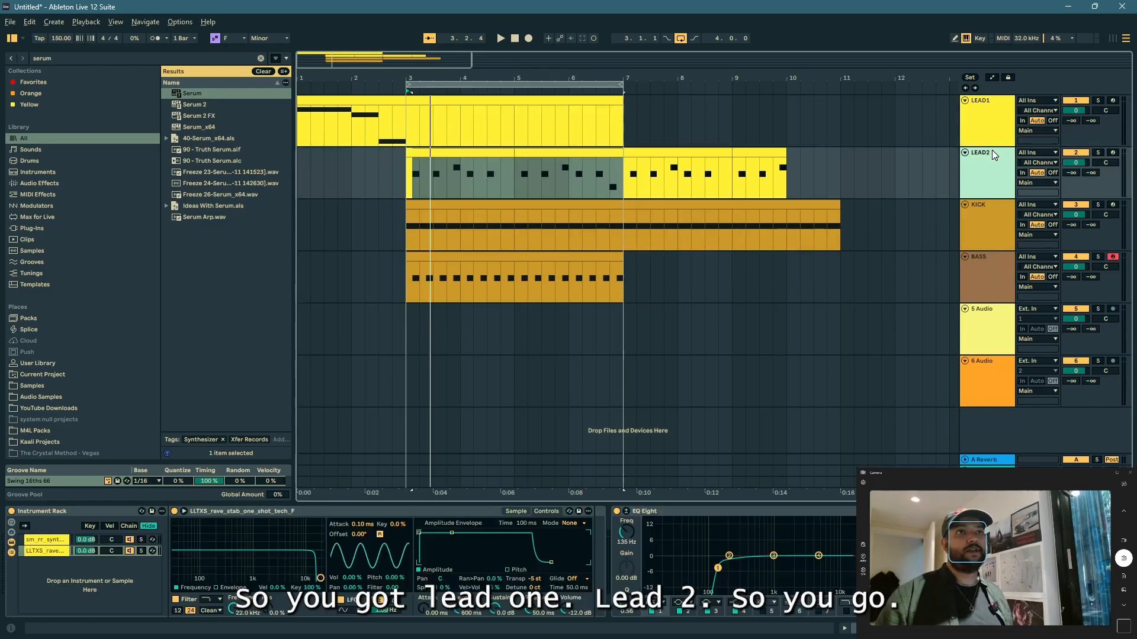
left_click(330, 128)
key("space")
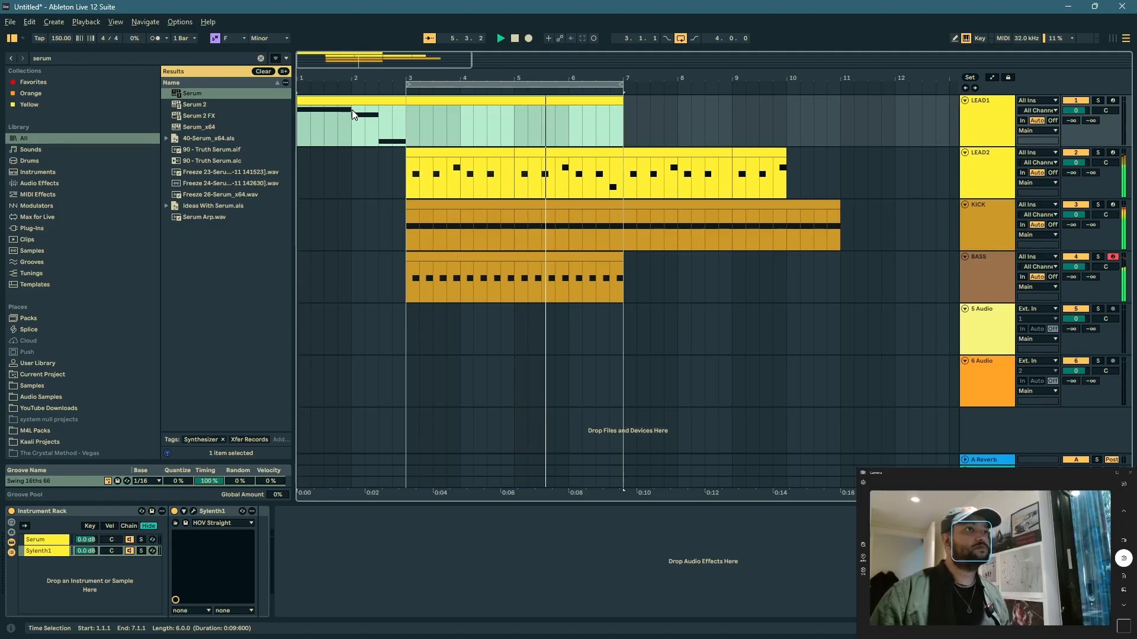
left_click(970, 160)
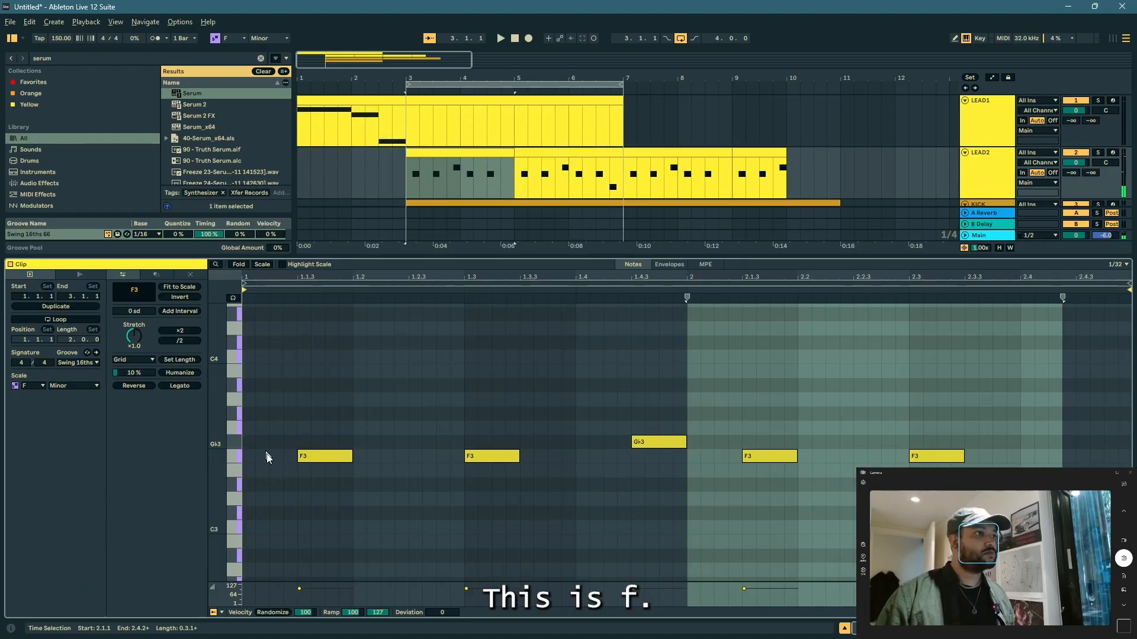
Step: Check the note pitches in the LEAD2, KICK and BASS clips and briefly play the loop
left_click(268, 455)
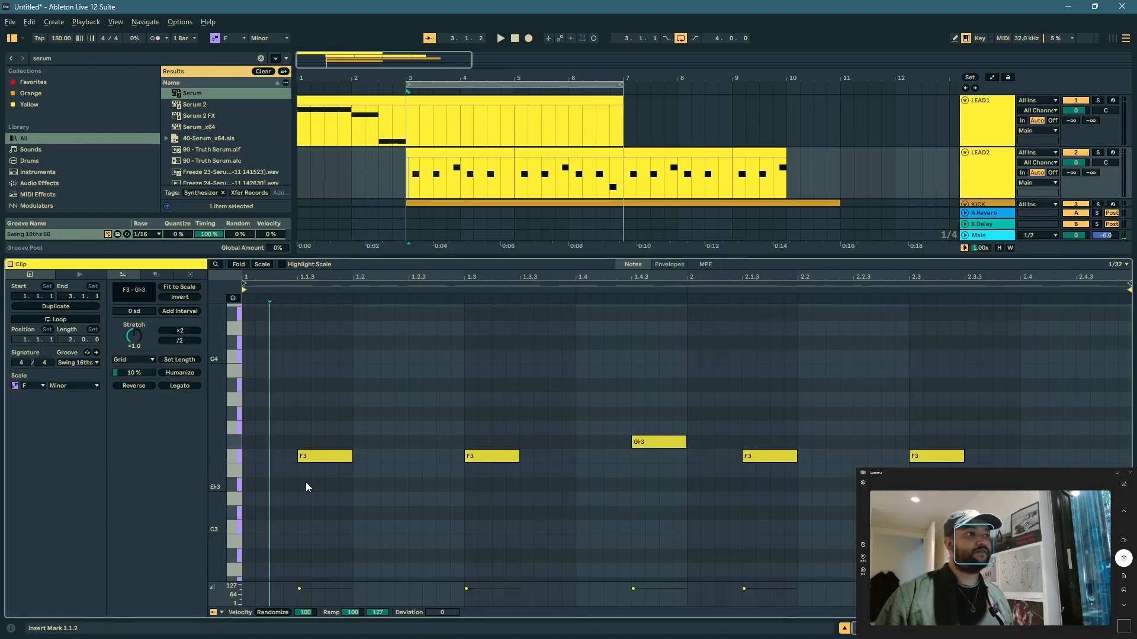
scroll(525, 177, "down", 3)
left_click(527, 181)
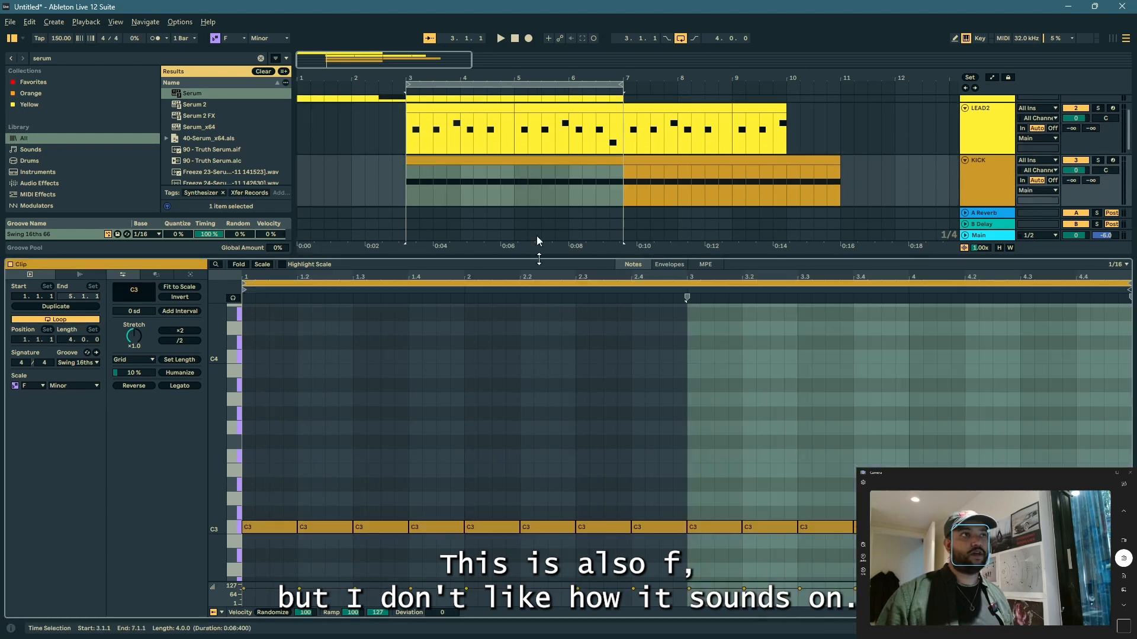
left_click(523, 371)
scroll(592, 178, "down", 2)
left_click(502, 193)
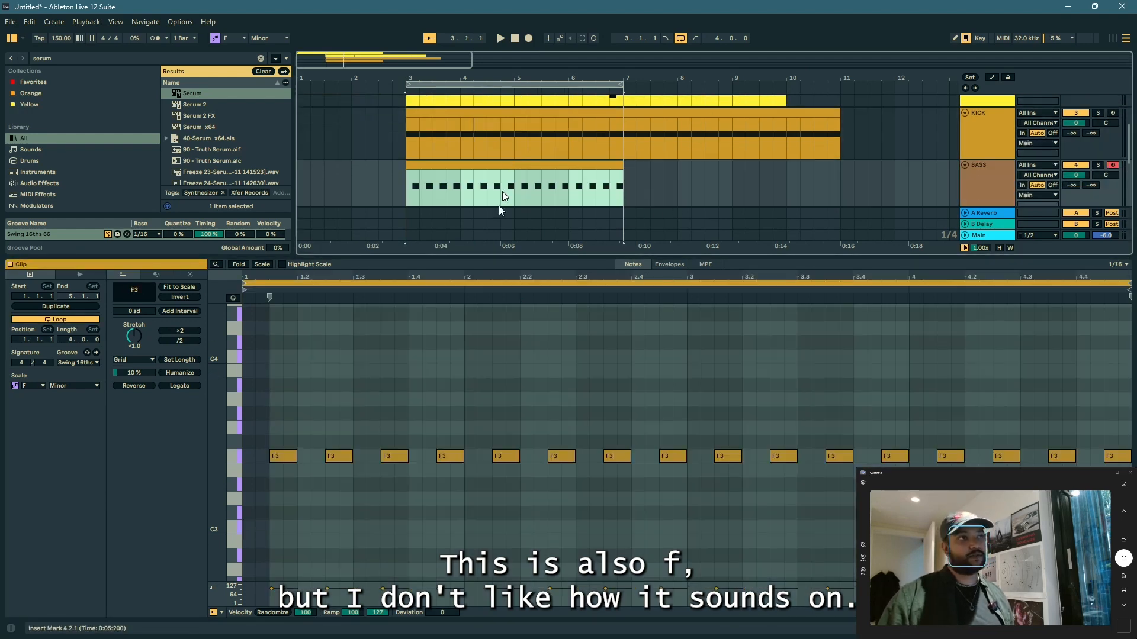
key("space")
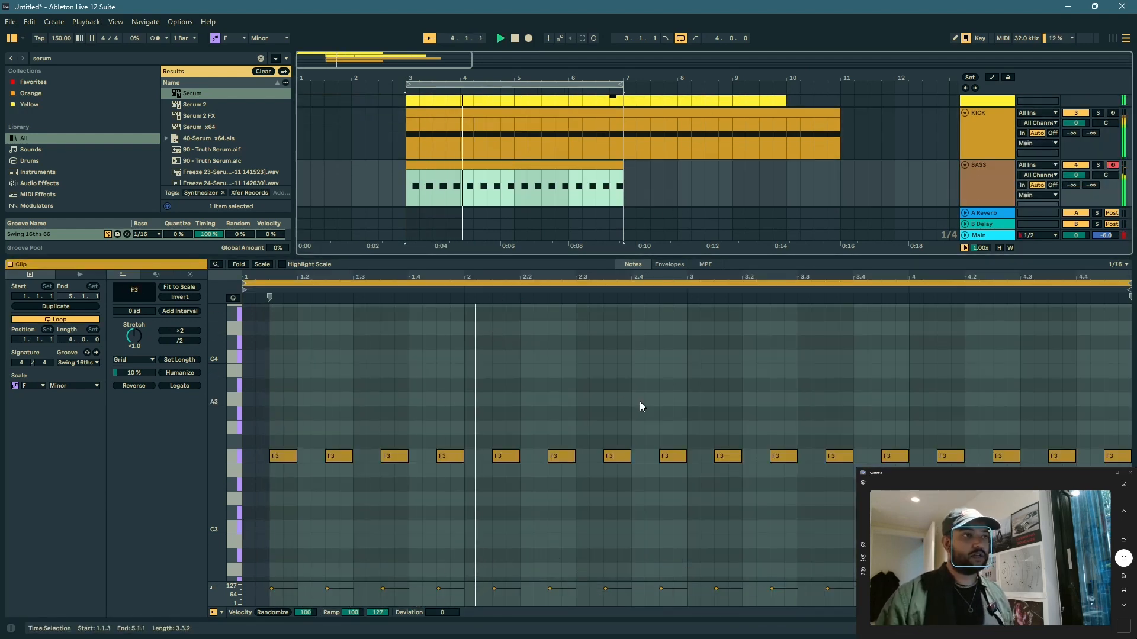
key("space")
Step: Check the keys of the two rave stab samples in LEAD2's Instrument Rack and play the loop
scroll(945, 154, "up", 1)
double_click(985, 129)
left_click(985, 132)
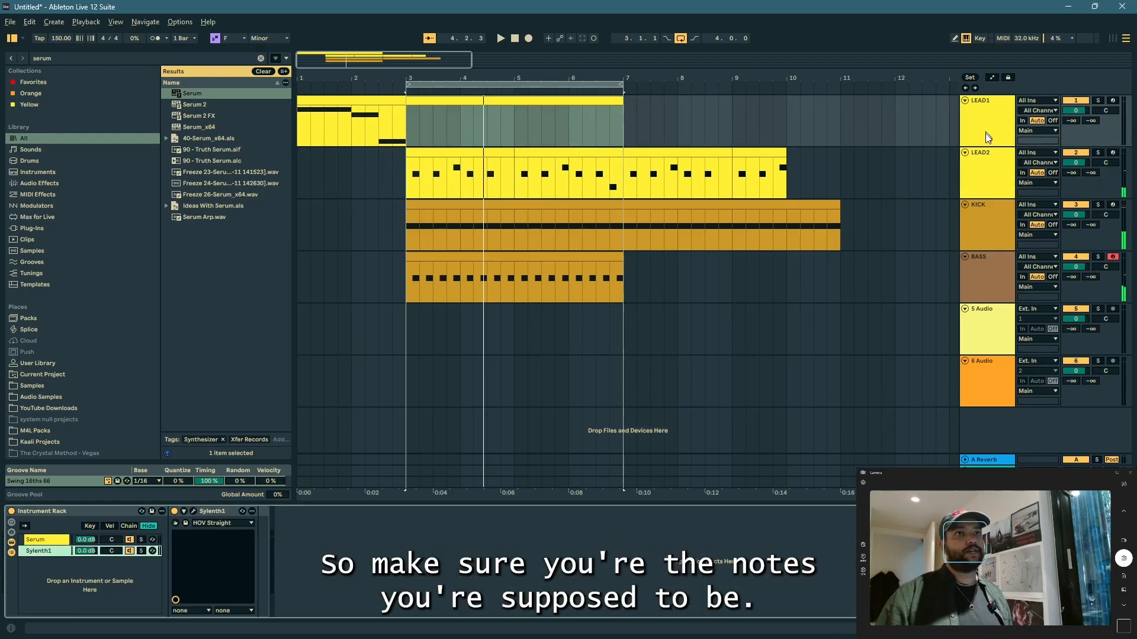
left_click(988, 171)
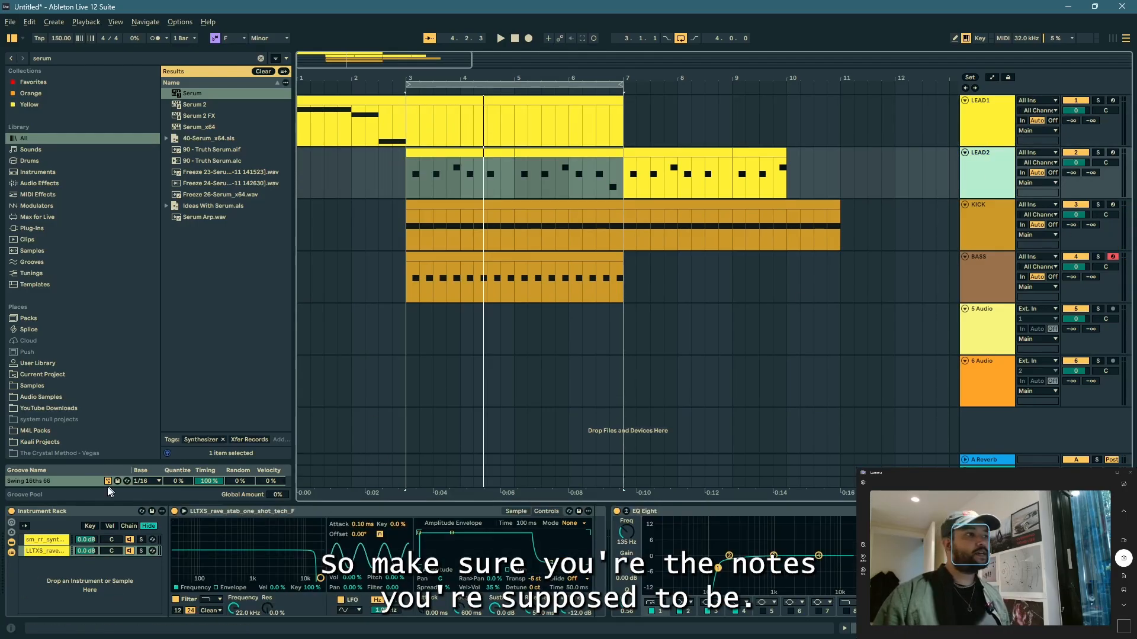
left_click(45, 551)
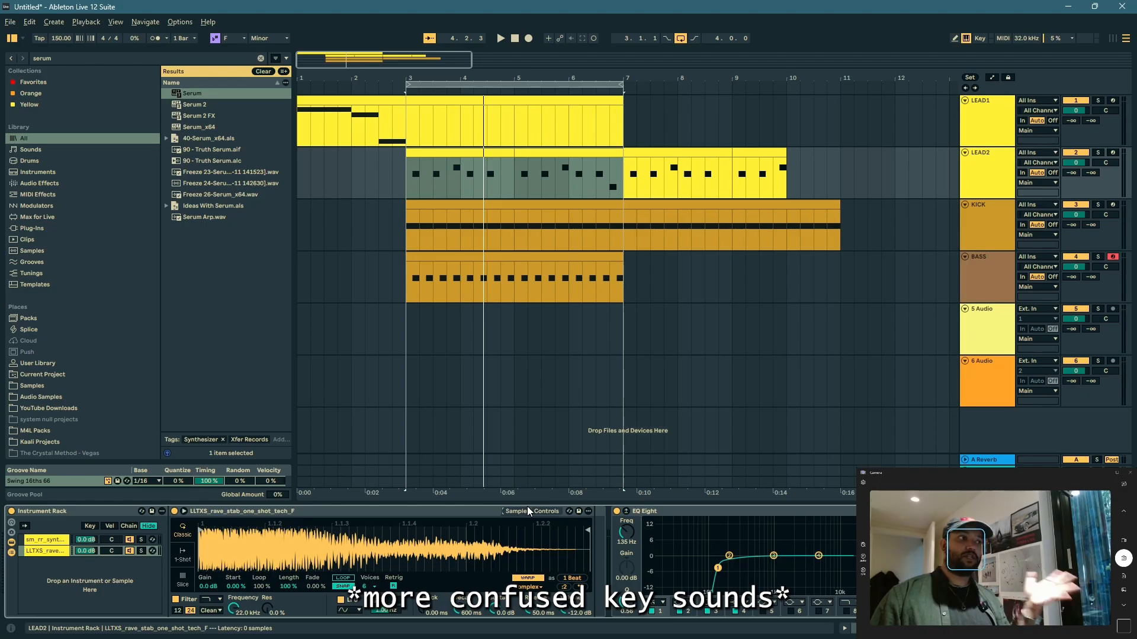
left_click(51, 539)
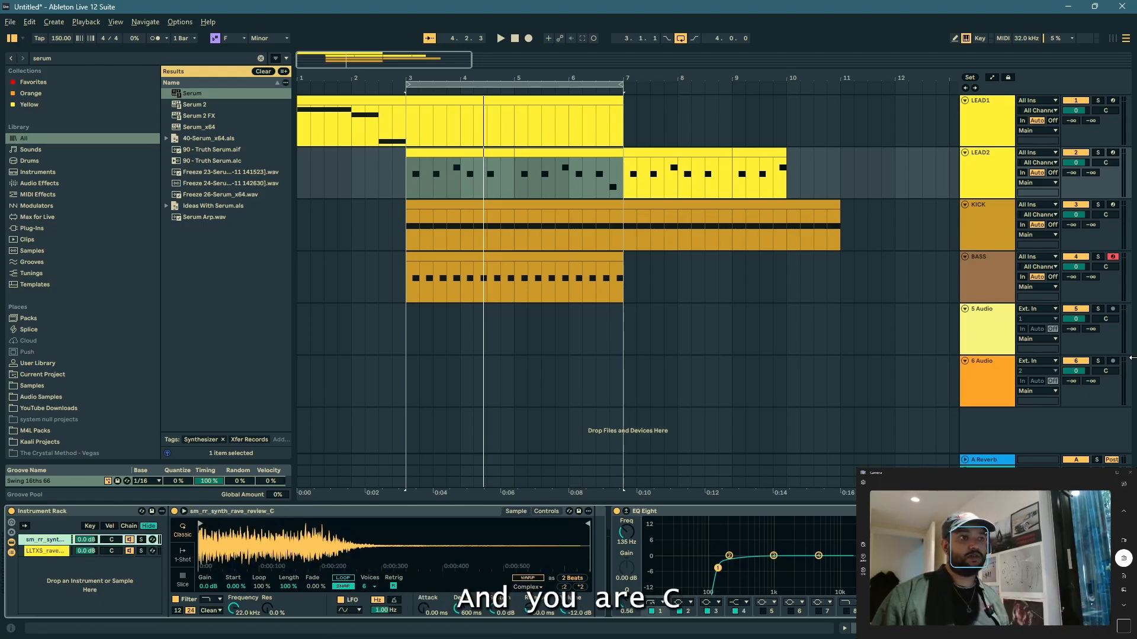
key("space")
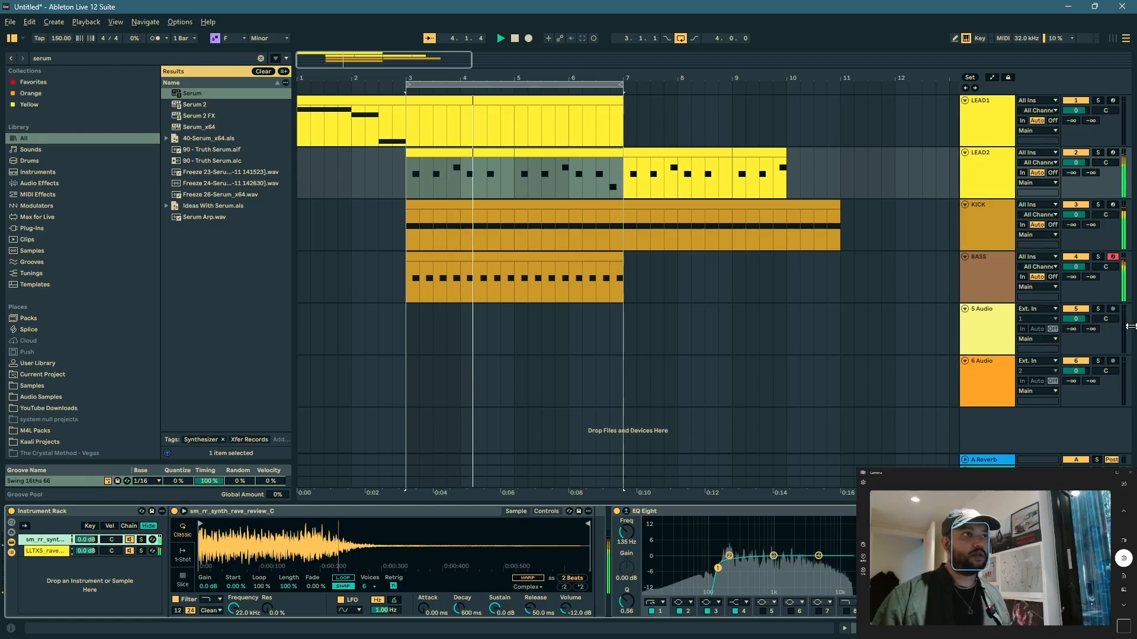
Step: Stop playback, switch to Splice and search the Sounds library for "clap"
key("space")
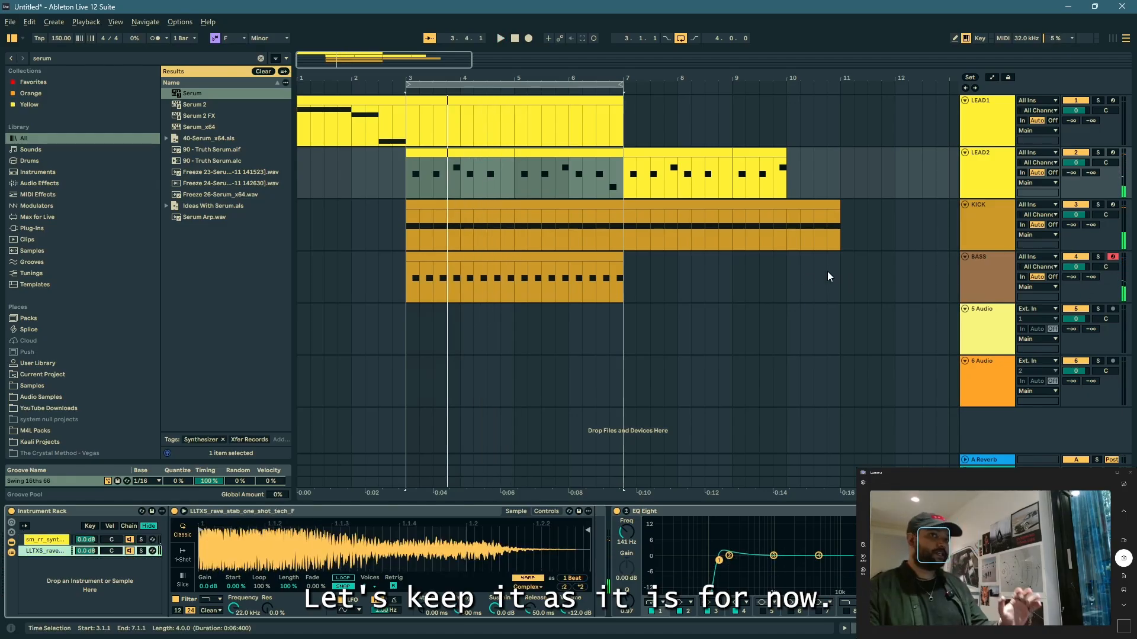
key("alt+Tab")
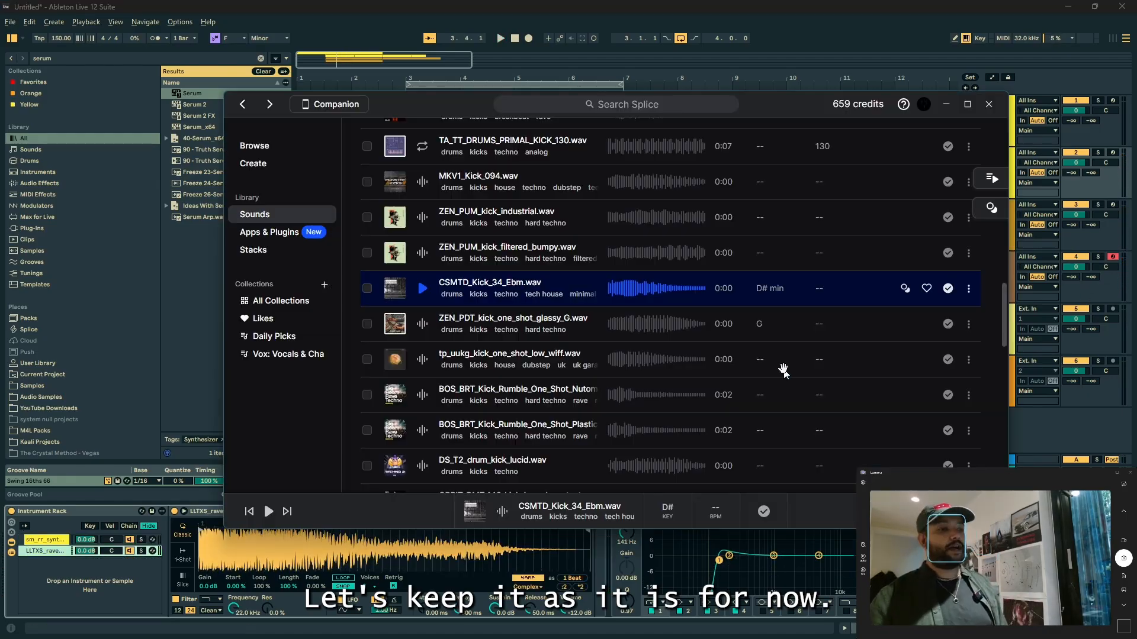
scroll(757, 316, "up", 3)
scroll(735, 282, "up", 10)
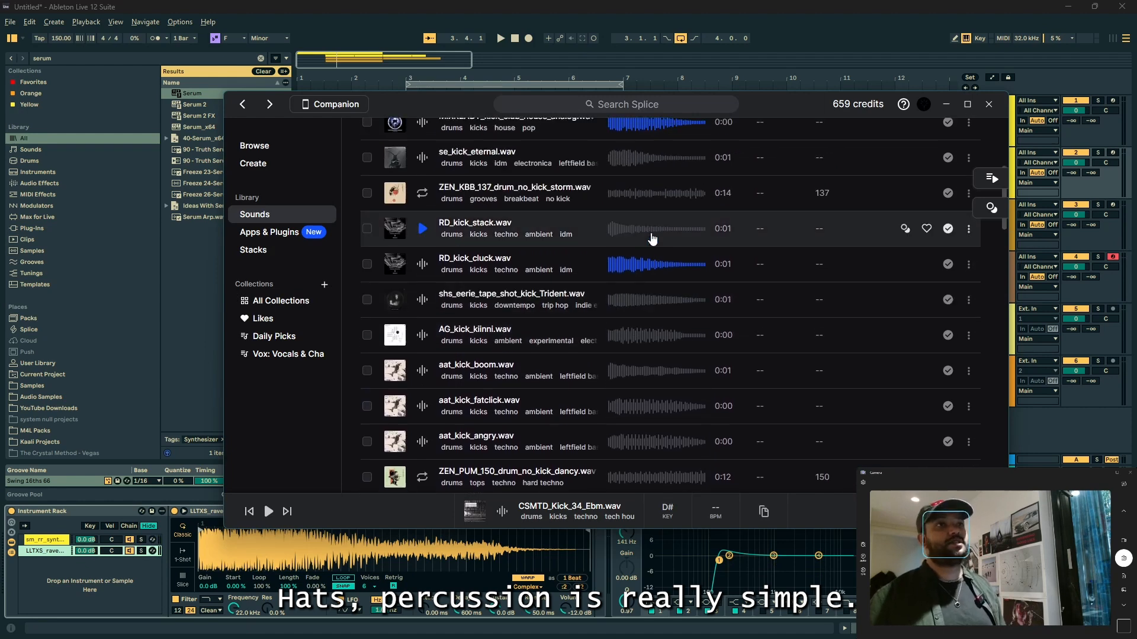
left_click(854, 311)
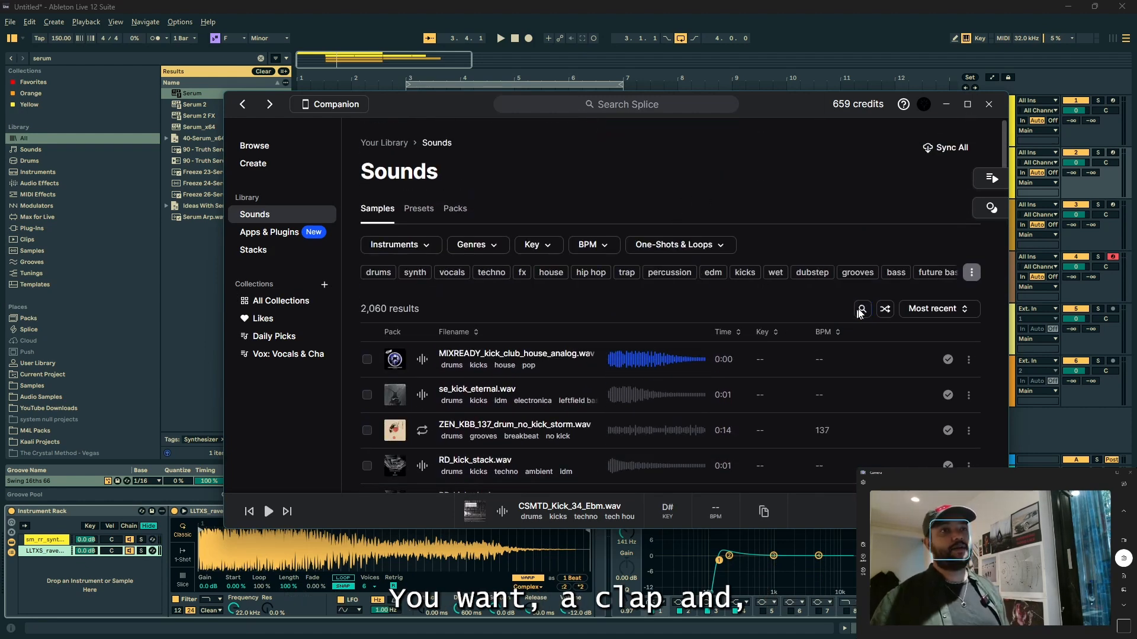
left_click(861, 309)
left_click(841, 345)
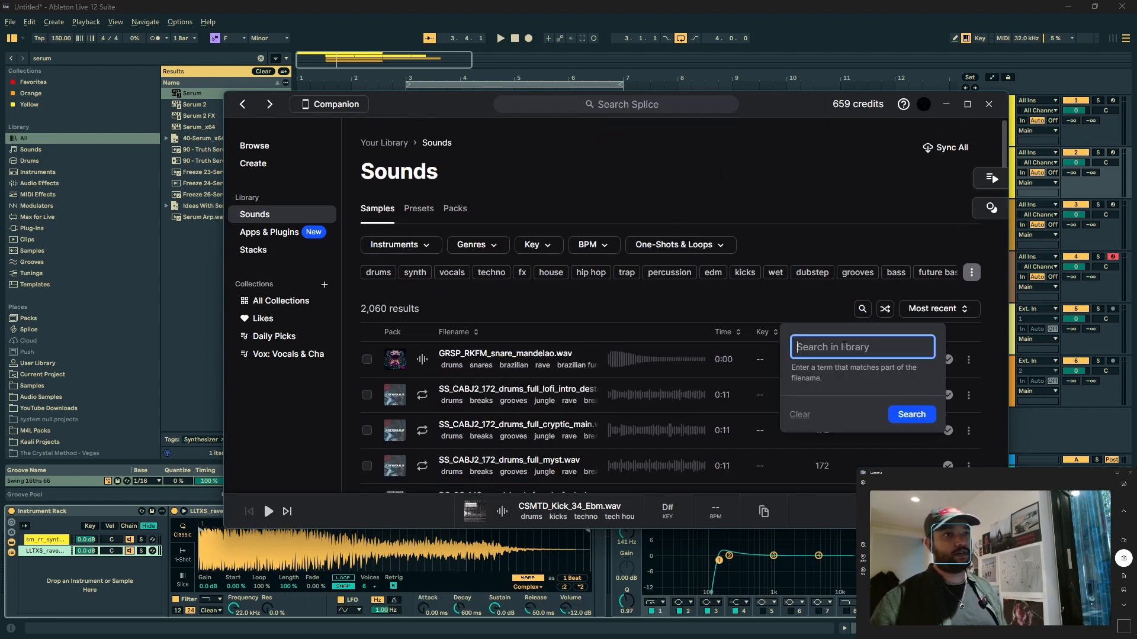
type("c")
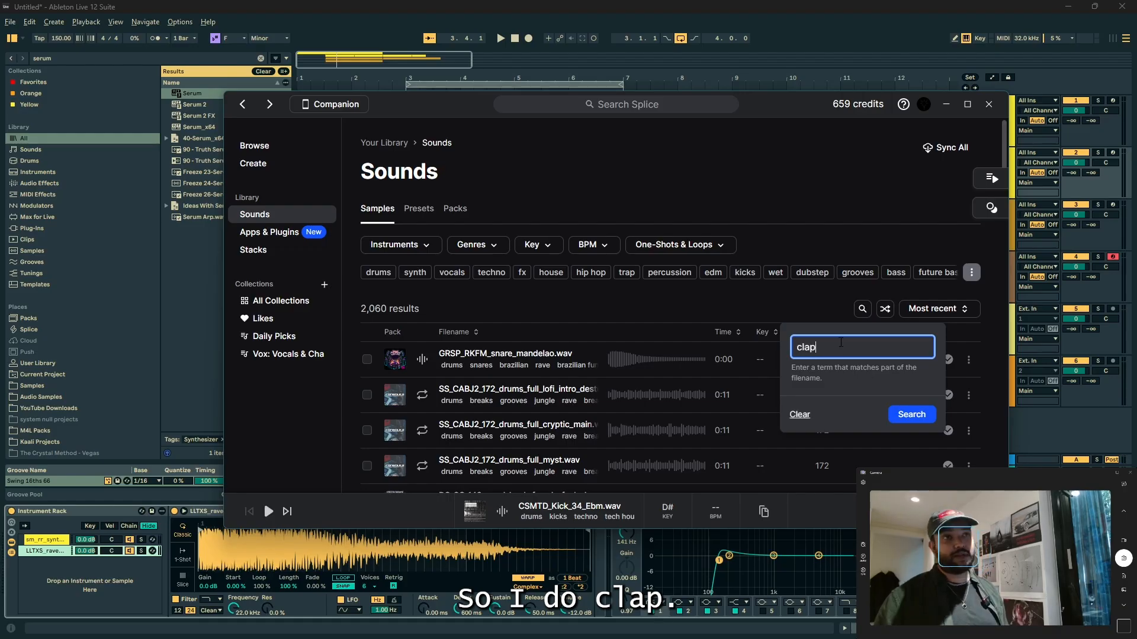
type("lap")
key("Return")
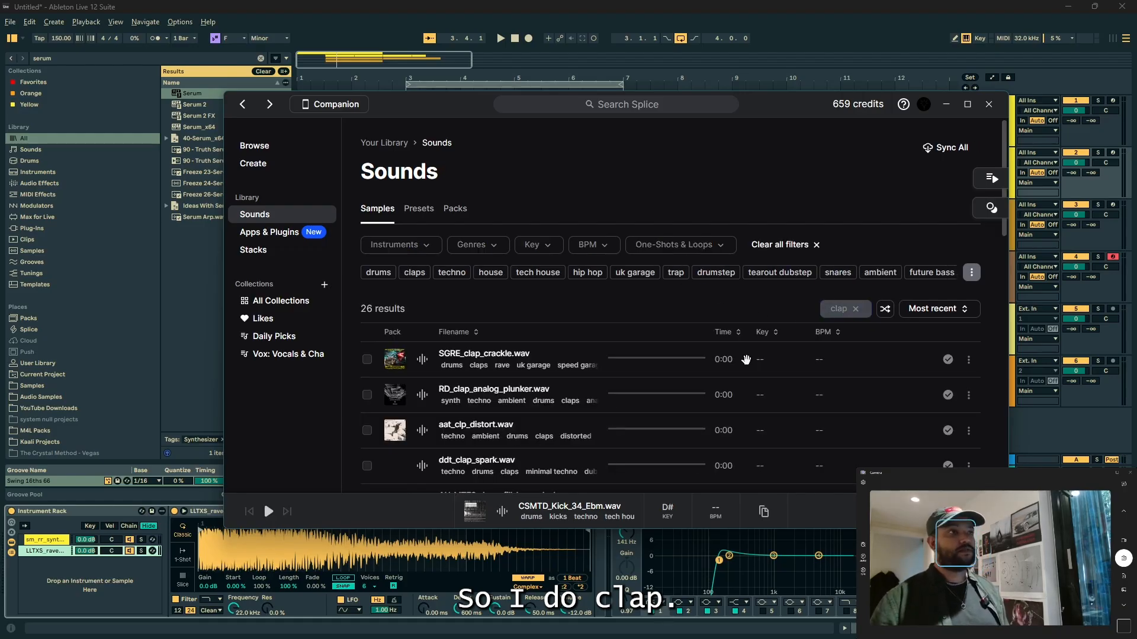
Step: Load SGRE_clap_crackle.wav from Splice onto a new MIDI track below BASS in Ableton Live and play the loop
left_click(417, 364)
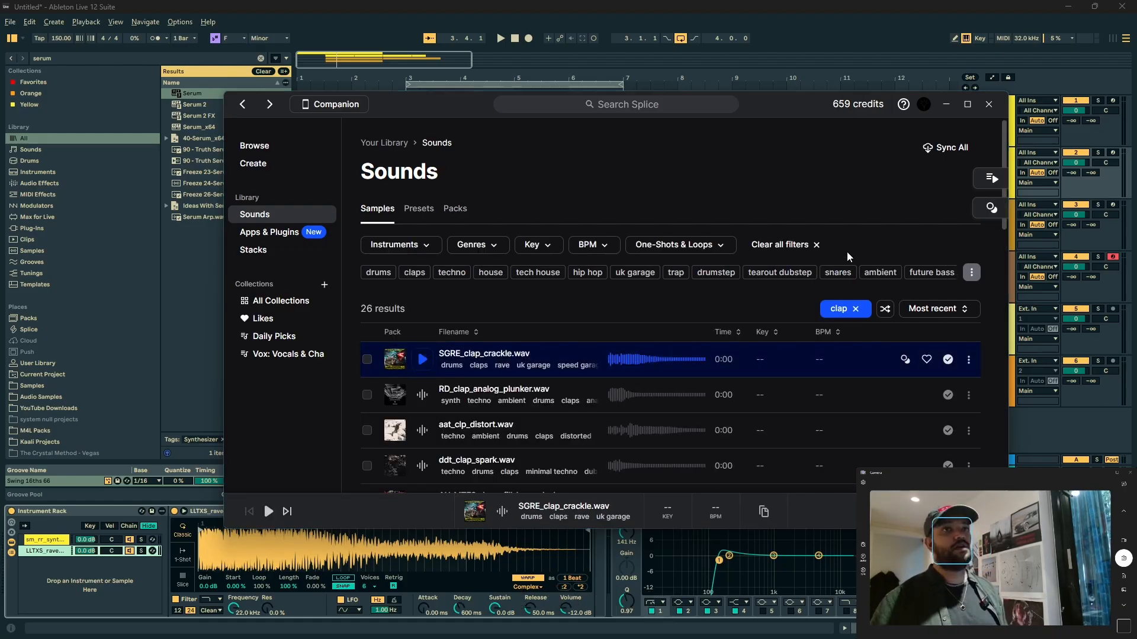
key("alt+Tab")
left_click(992, 275)
key("ctrl+shift+t")
key("alt+Tab")
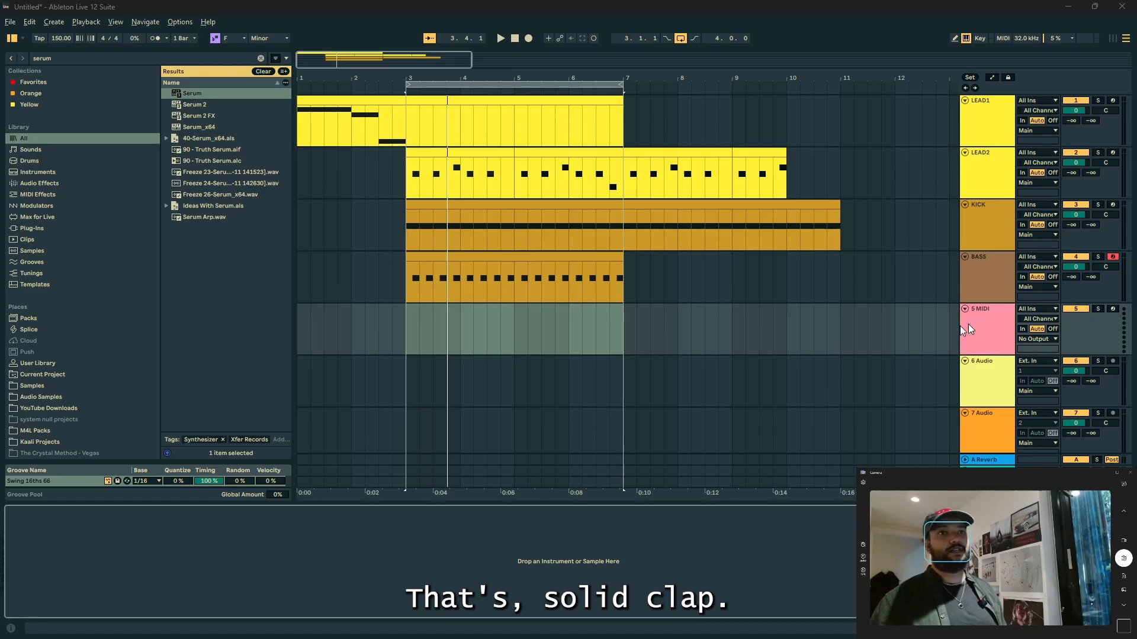
left_click_drag(486, 375, 144, 543)
key("alt+Tab")
key("space")
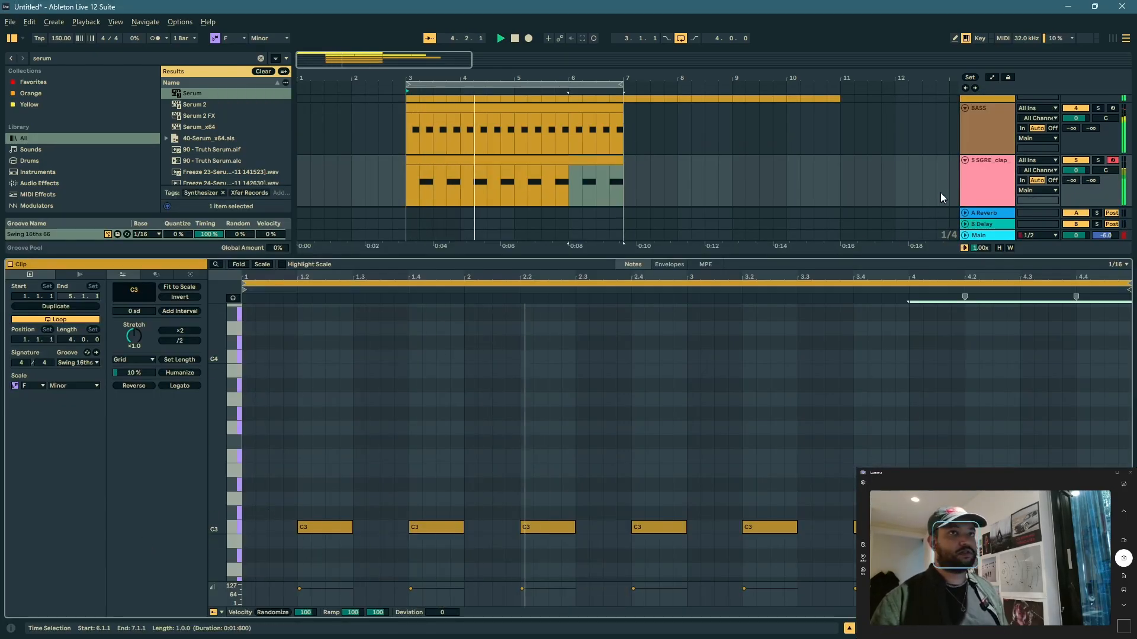
left_click(985, 183)
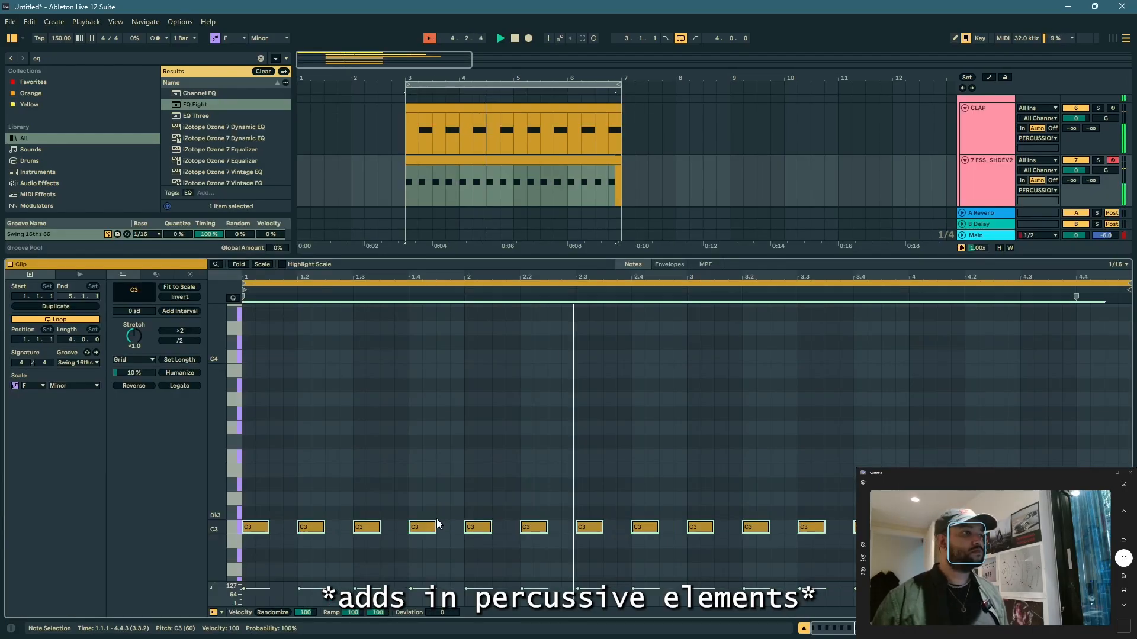
Step: Move the C3 notes in the FSS_SHDEV2 clip onto the offbeats and set their length to an eighth note
key("Right")
key("Right")
key("shift+Right")
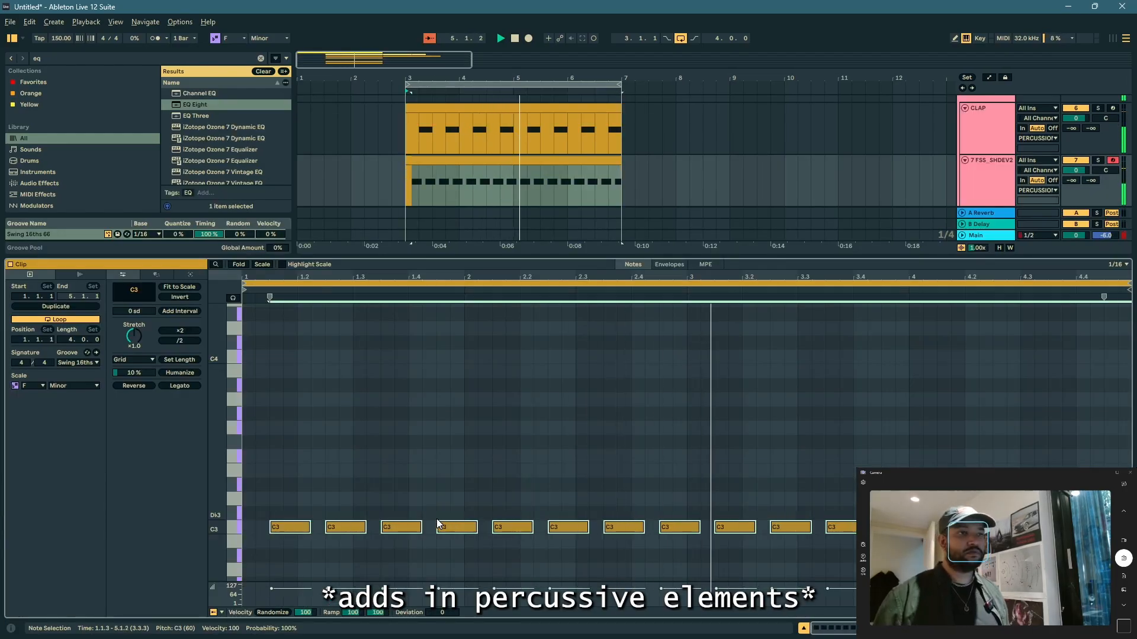
key("shift+Right")
key("shift+Left")
key("shift+Left")
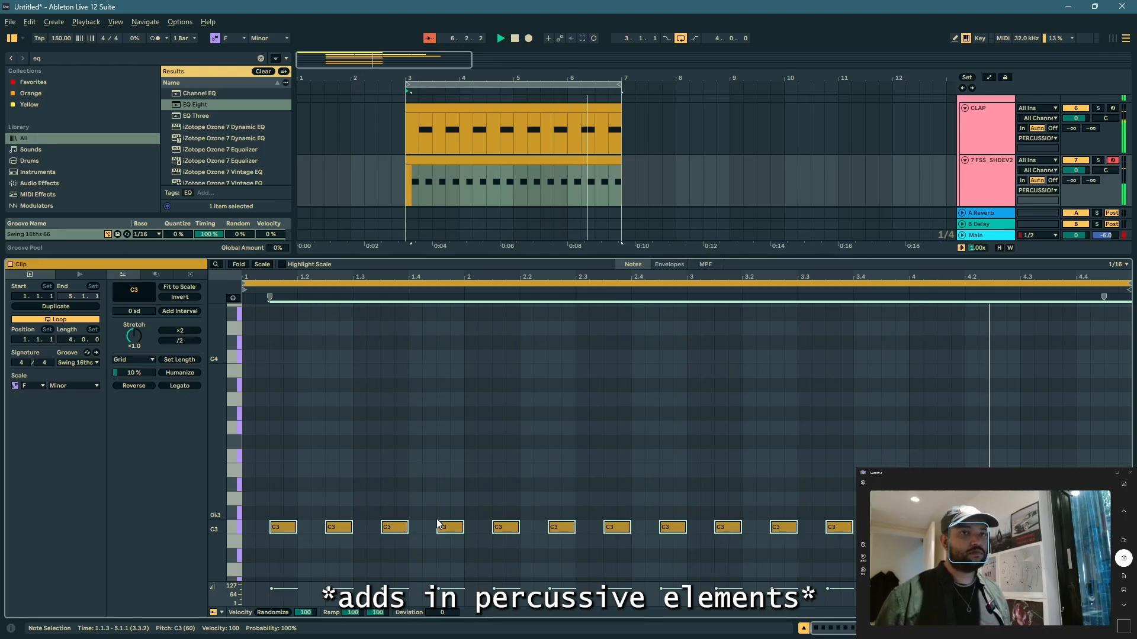
Step: Pan the FSS_SHDEV2 track to 19L and take the MIXREADY percussion track out of solo
left_click_drag(1105, 171, 1105, 182)
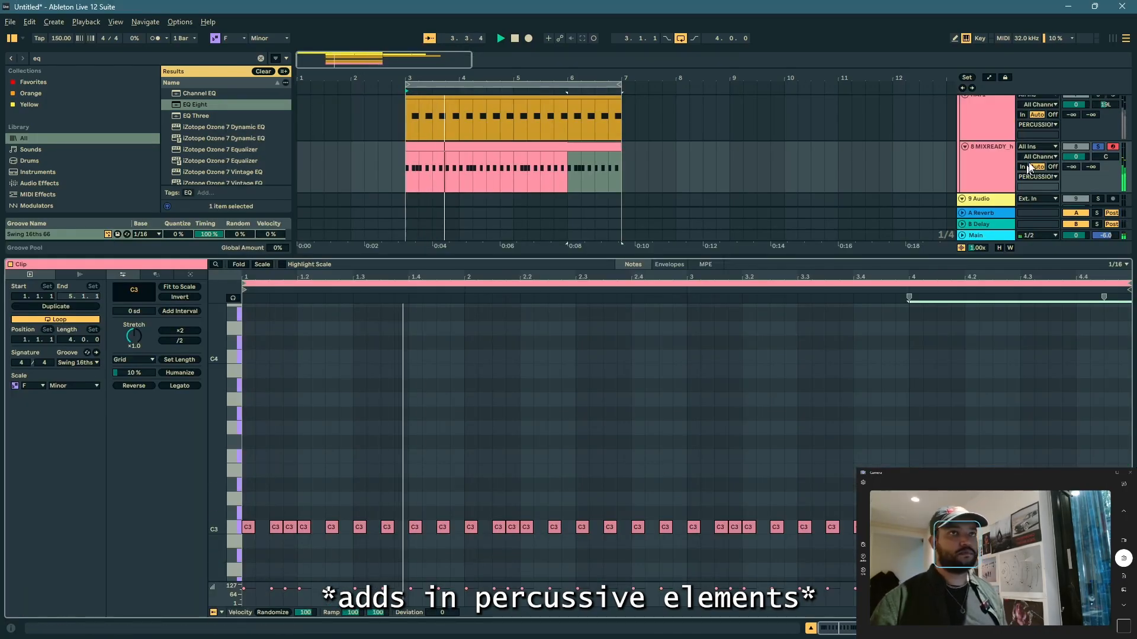
left_click(1101, 148)
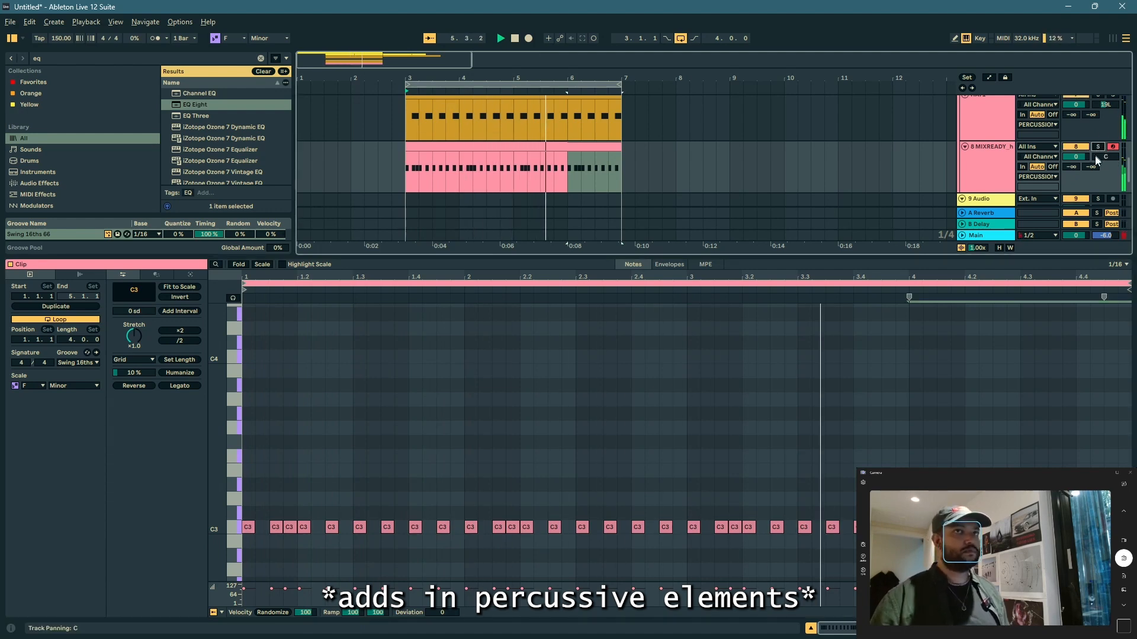
scroll(1098, 150, "up", 2)
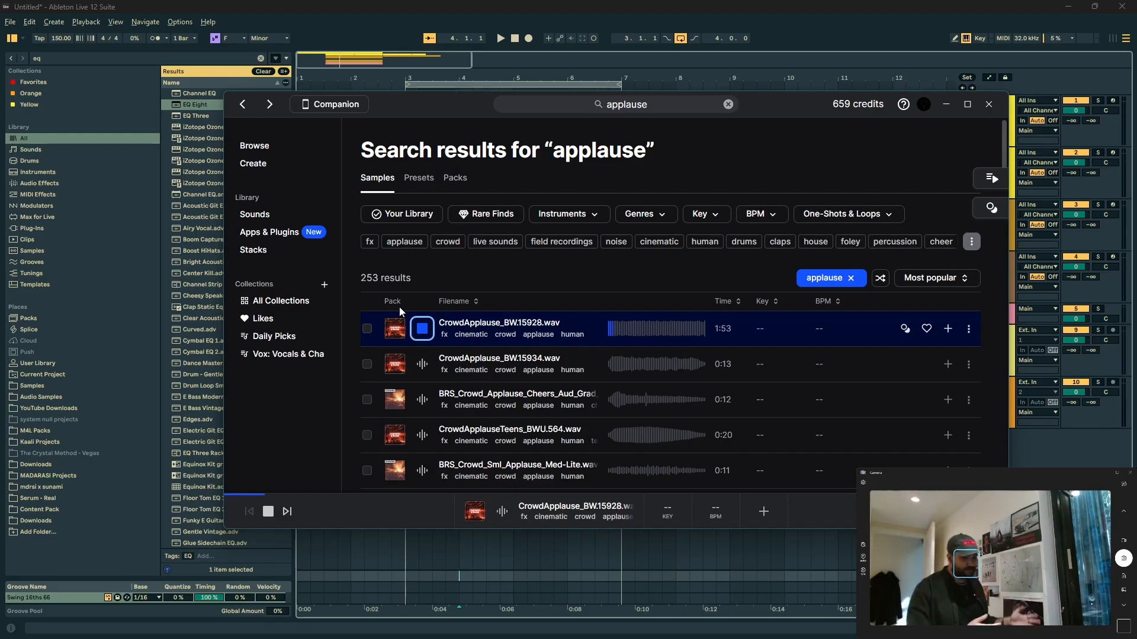
Step: Search Splice for "rave stab" and audition the one-shots, including shs_rs_classic_shot_belt_D#m.wav
key("space")
left_click(621, 109)
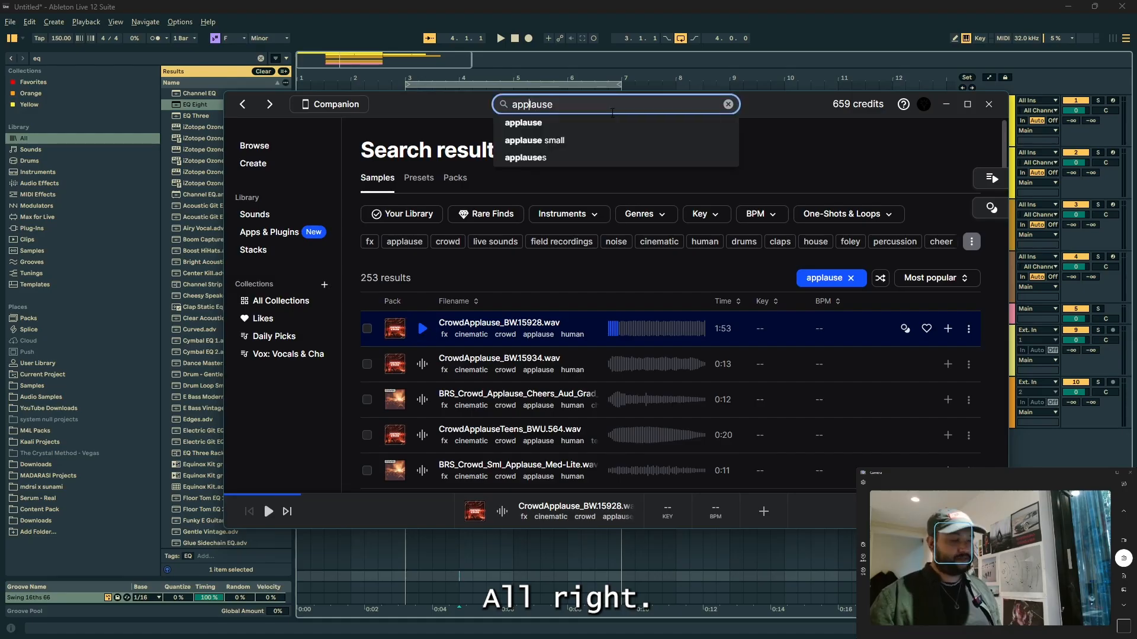
double_click(612, 114)
type("rave stab")
key("Return")
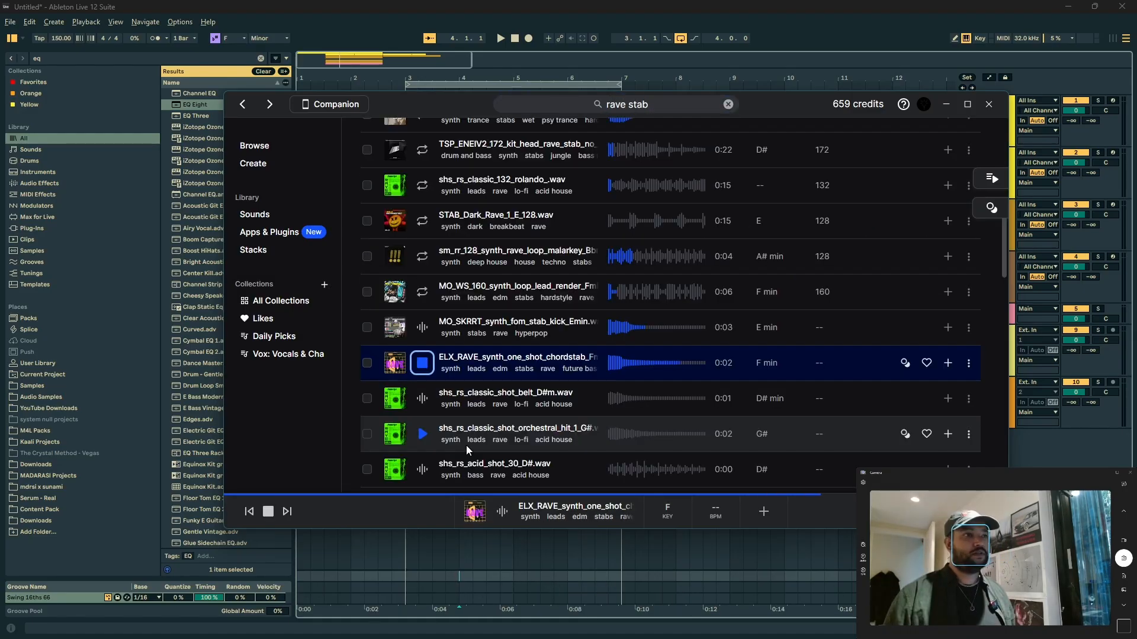
key("Up")
key("Down")
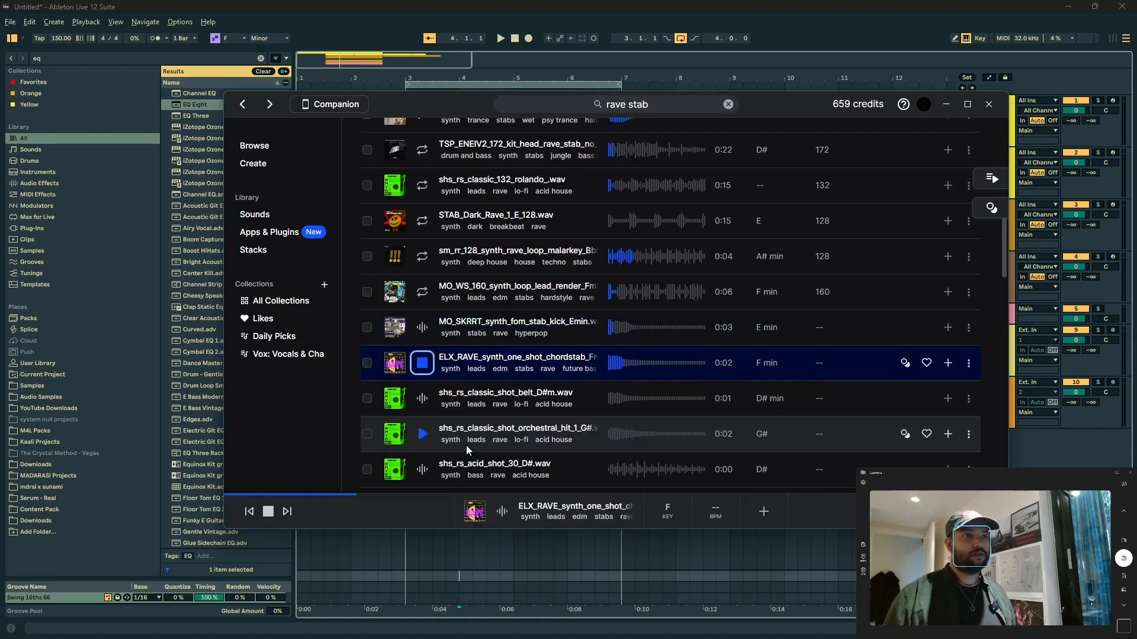
key("Down")
key("Down")
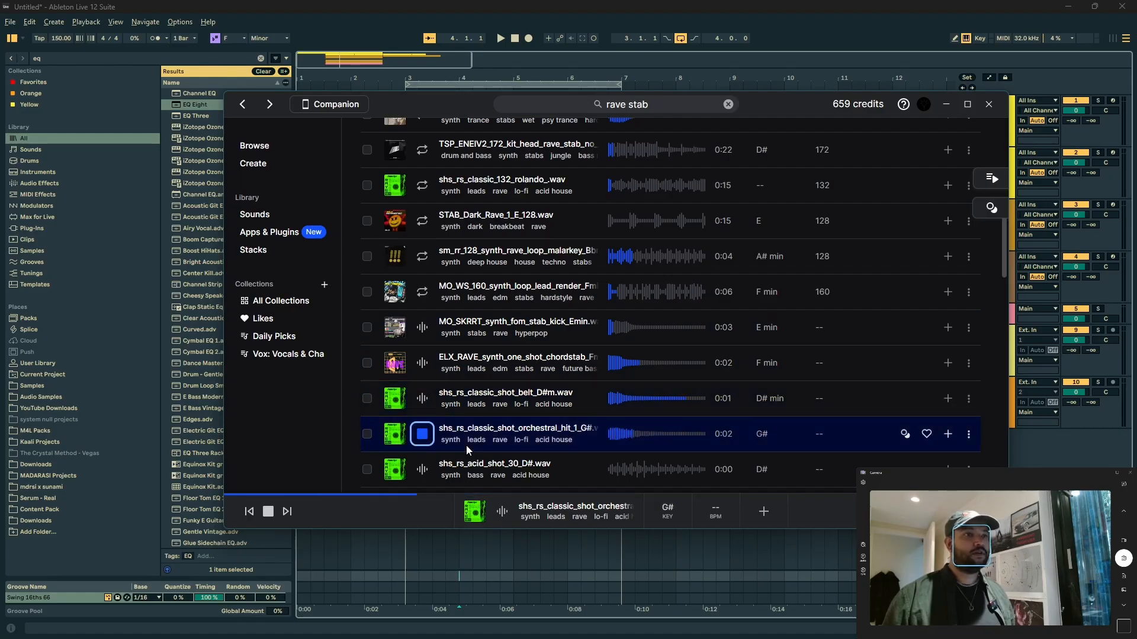
key("Up")
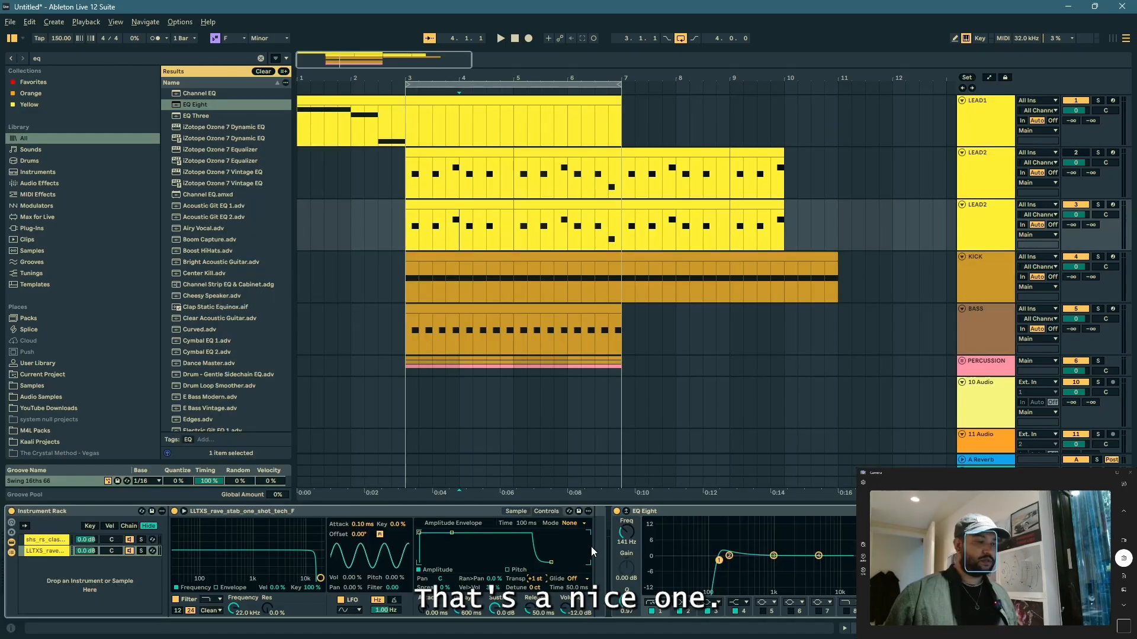
Step: Transpose the stab samples in the duplicated LEAD2 track's Instrument Rack by -3 st and play the loop
type("-3")
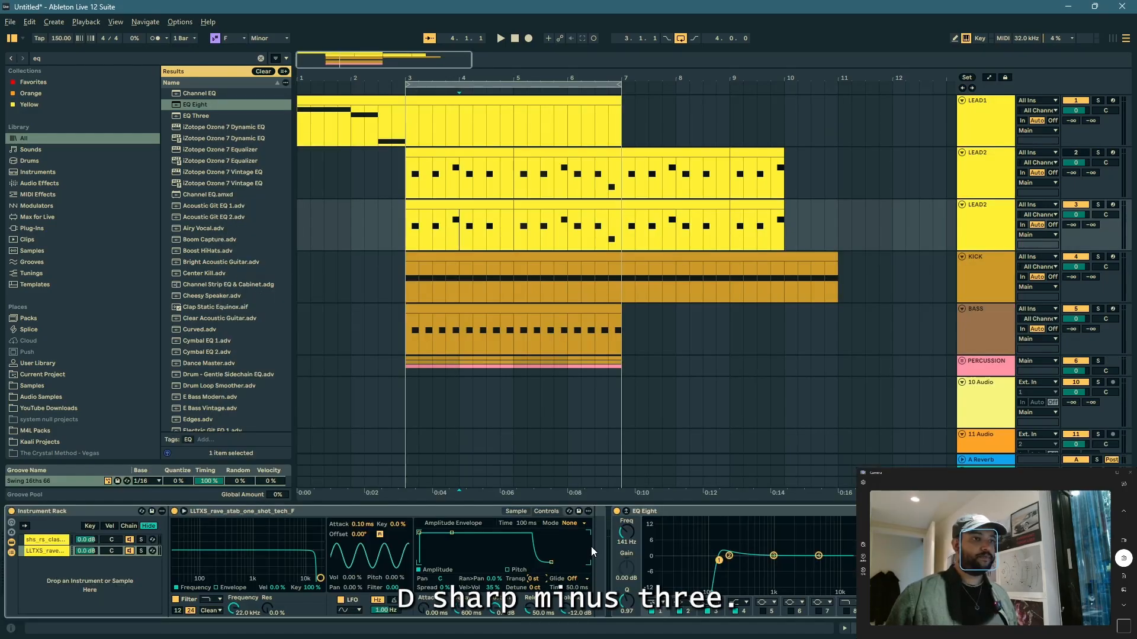
key("Return")
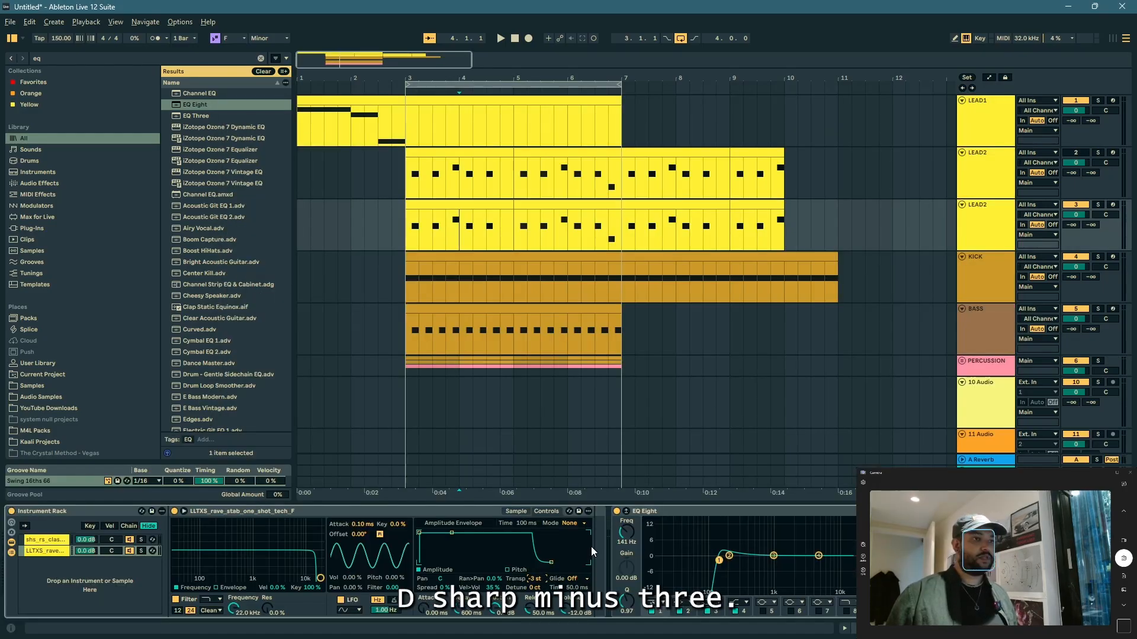
left_click(53, 556)
left_click(59, 540)
key("space")
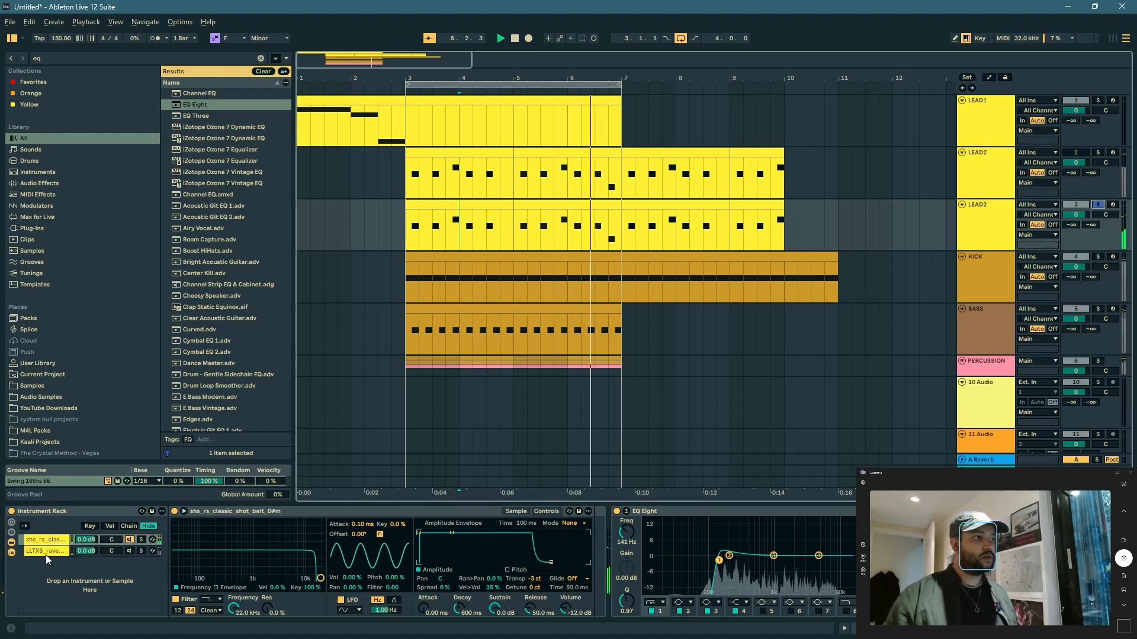
Step: Duplicate the shs_rs_classic chain in the rack, set the duplicate's release to about 640 ms and lengthen the original's release
key("ctrl+d")
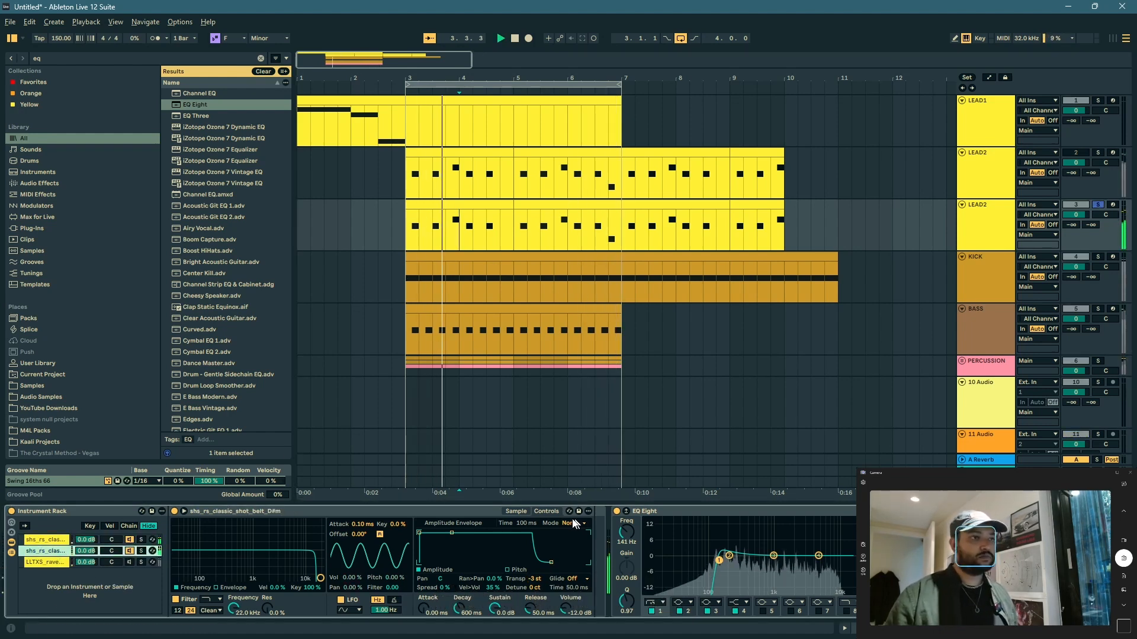
left_click(515, 511)
left_click_drag(531, 608, 531, 574)
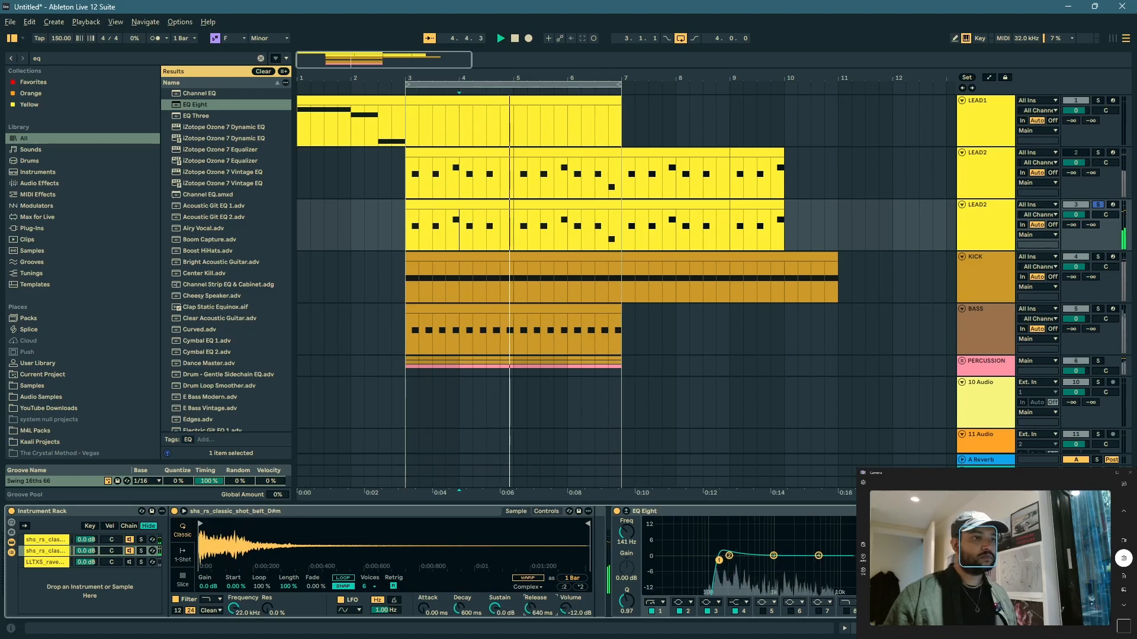
left_click(54, 540)
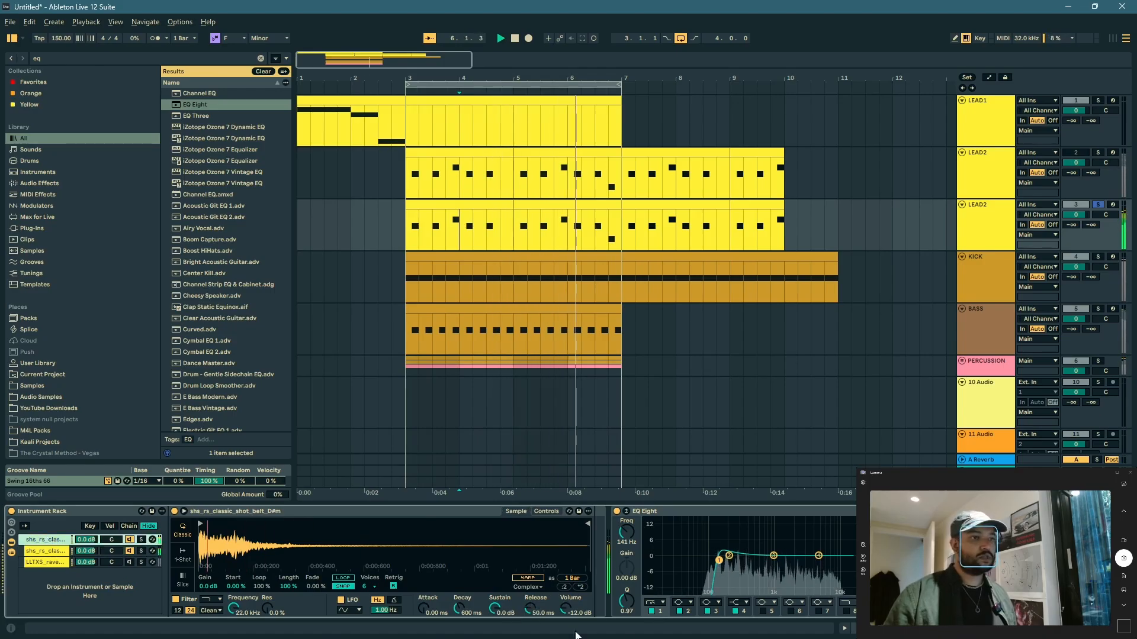
left_click_drag(531, 608, 531, 592)
Step: Check the BASS track in solo and review the LEAD2 rack and the PERCUSSION group
double_click(1098, 309)
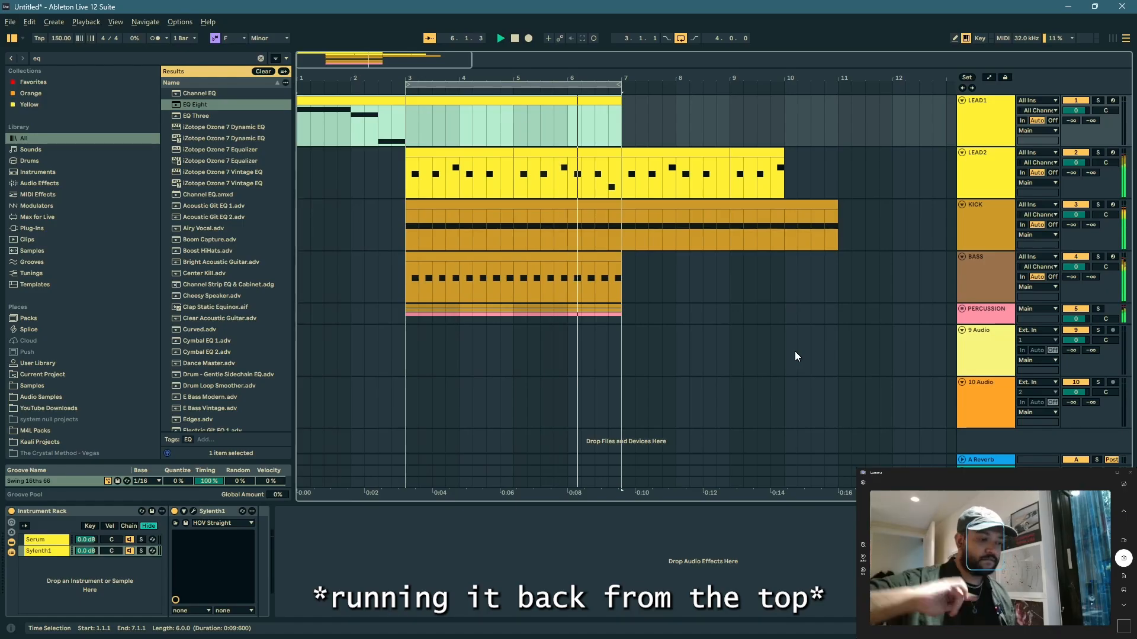
left_click(972, 174)
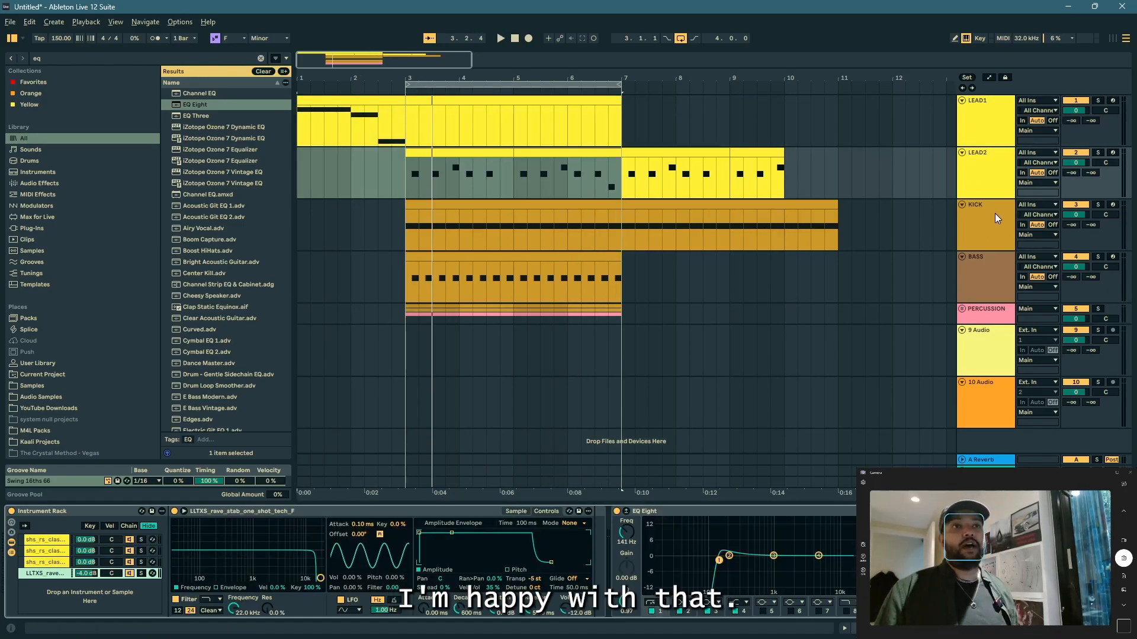
left_click(411, 310)
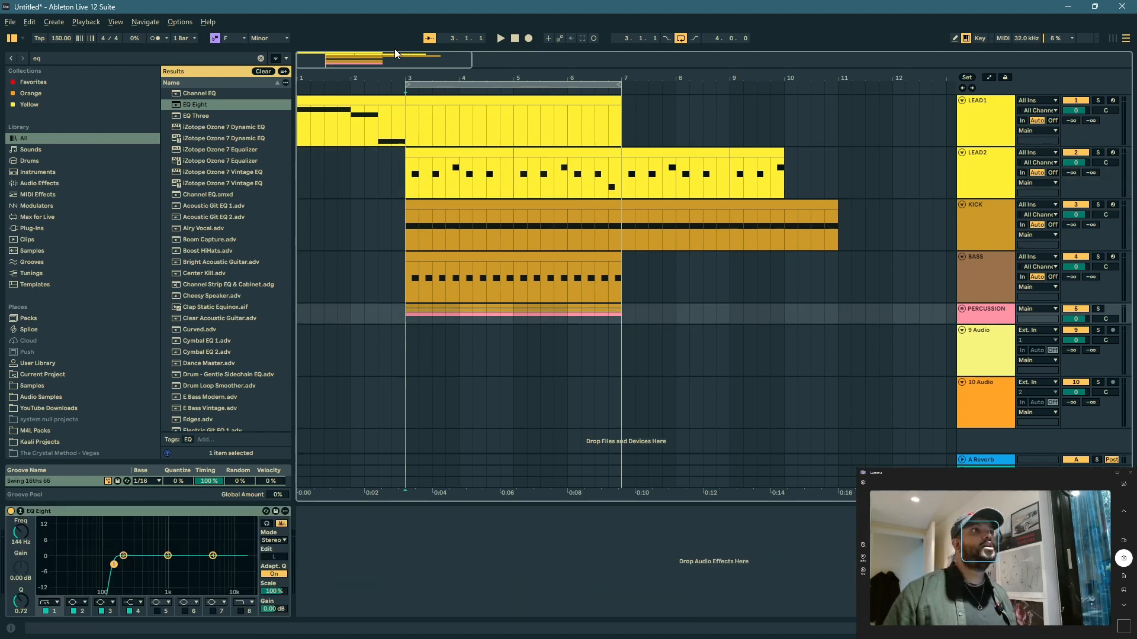
Step: Shorten the LEAD1 clip so that it ends at bar 3
left_click(313, 99)
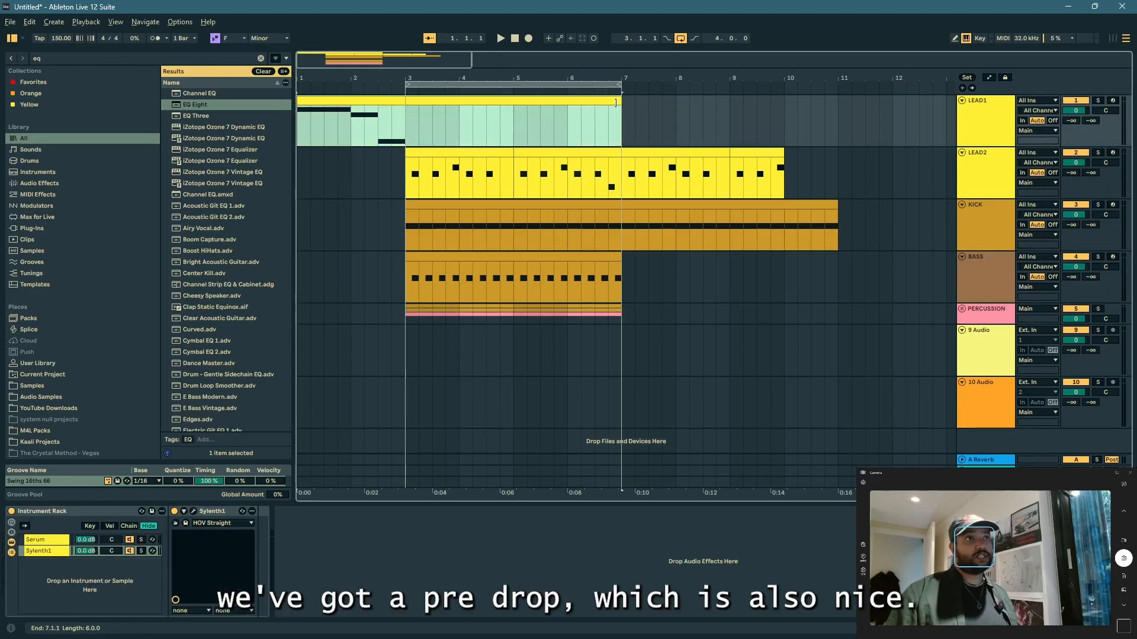
left_click_drag(616, 103, 406, 118)
right_click(990, 124)
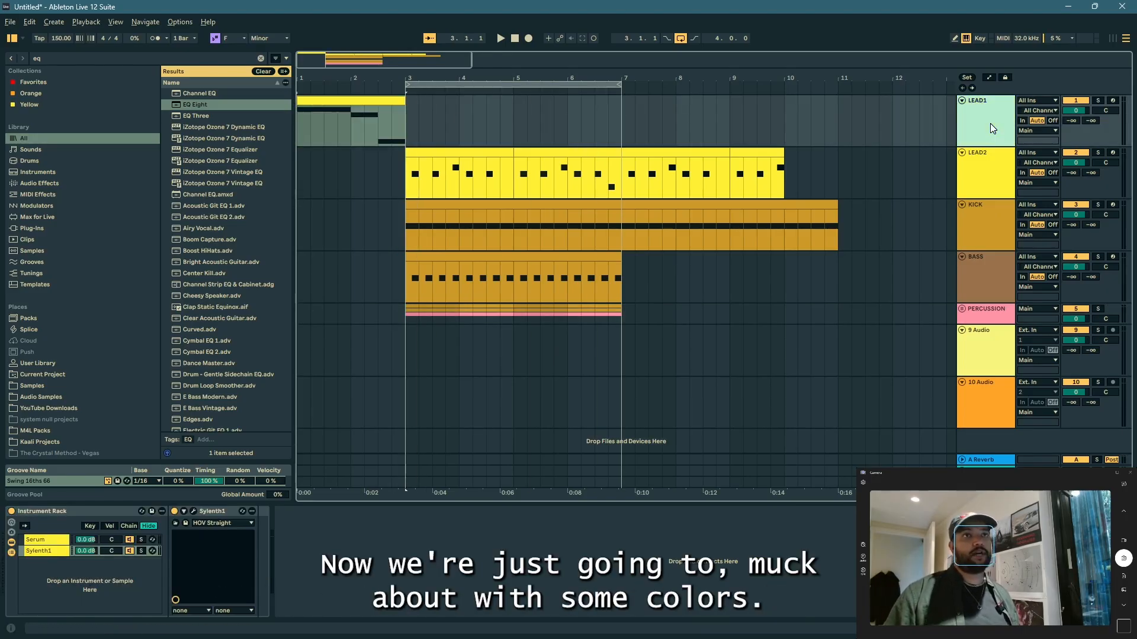
left_click(752, 140)
left_click(1005, 154)
key("Delete")
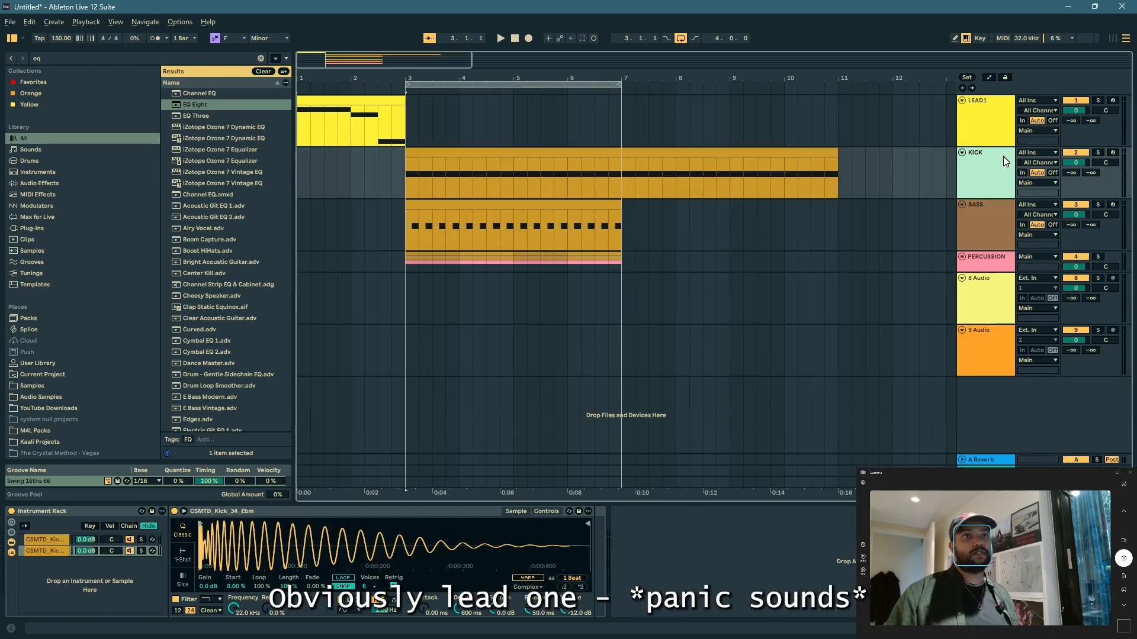
right_click(1003, 155)
left_click(790, 204)
key("ctrl+z")
left_click(894, 221)
Step: Change the LEAD2 track's color to red
right_click(969, 177)
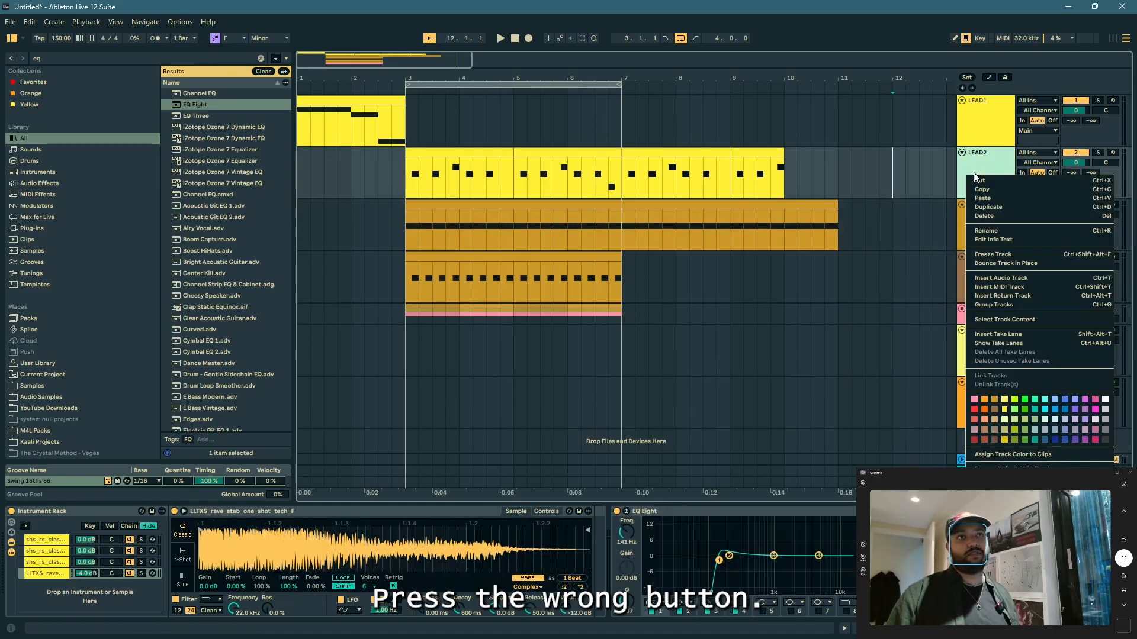
left_click(974, 409)
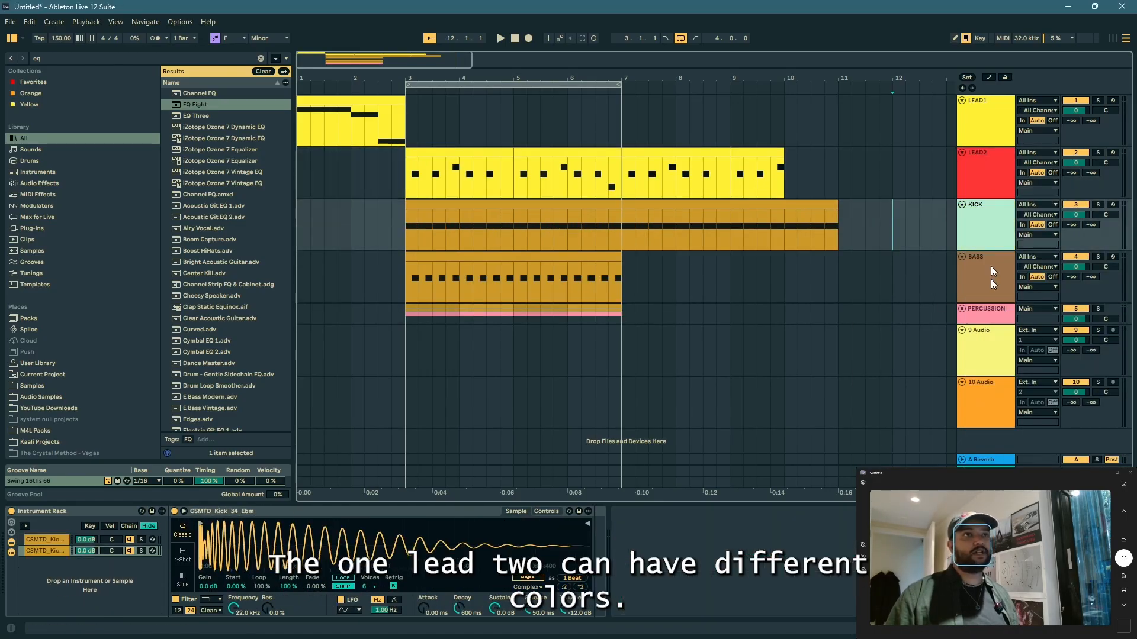
Step: Assign the track colors to the clips of all tracks from LEAD1 through PERCUSSION
right_click(990, 279)
left_click(662, 271)
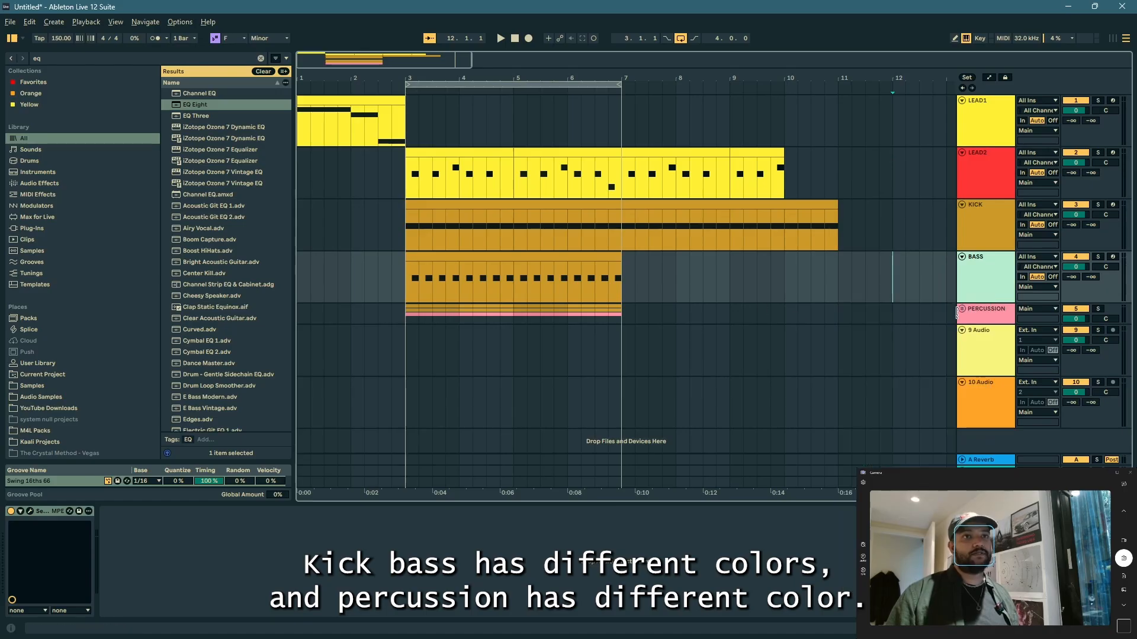
left_click(962, 309)
left_click(962, 309)
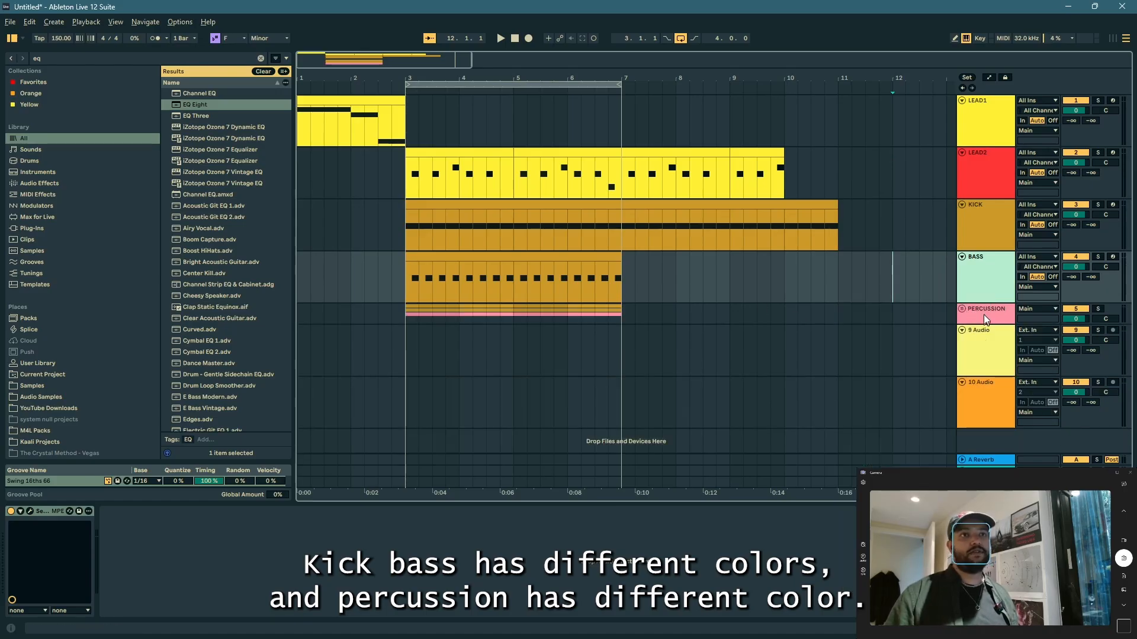
left_click(983, 315)
left_click(985, 125, "shift")
right_click(985, 125)
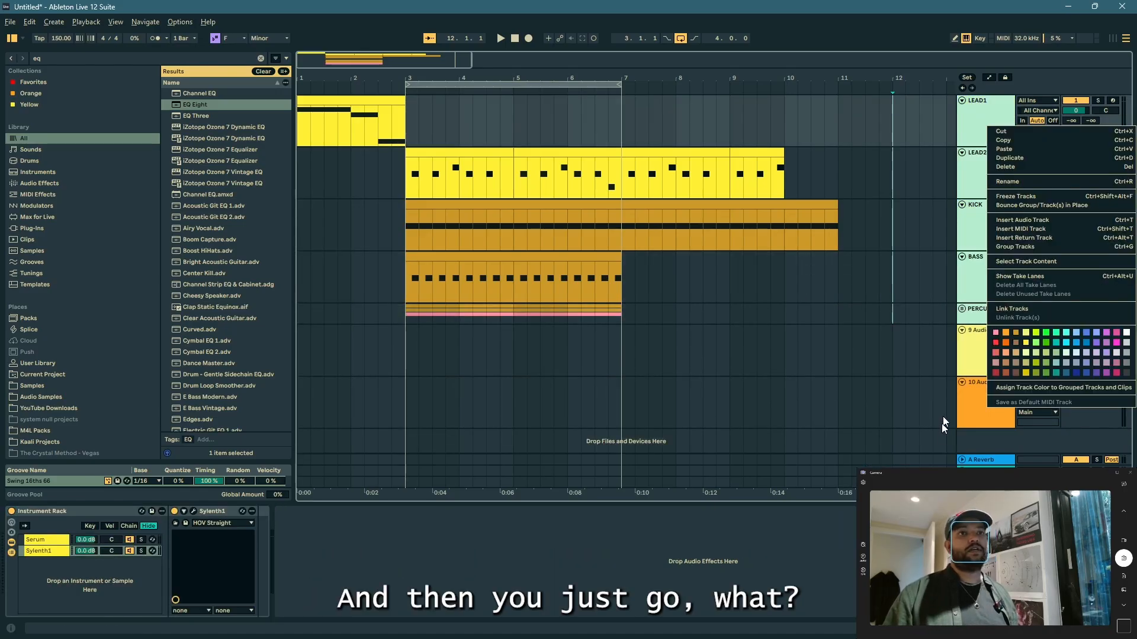
left_click(1032, 387)
left_click(379, 277)
left_click(648, 153)
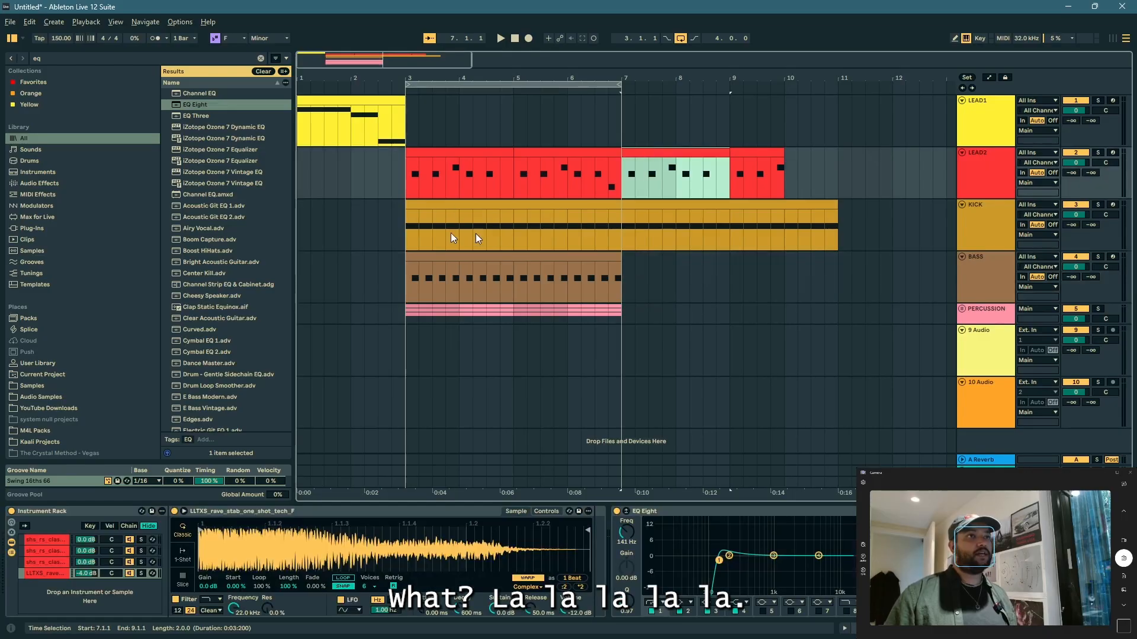
Step: Duplicate the BASS and PERCUSSION clips from bars 3–7 so they run to bar 11, and loop and play bars 3–11
left_click(444, 269)
left_click(623, 315, "shift")
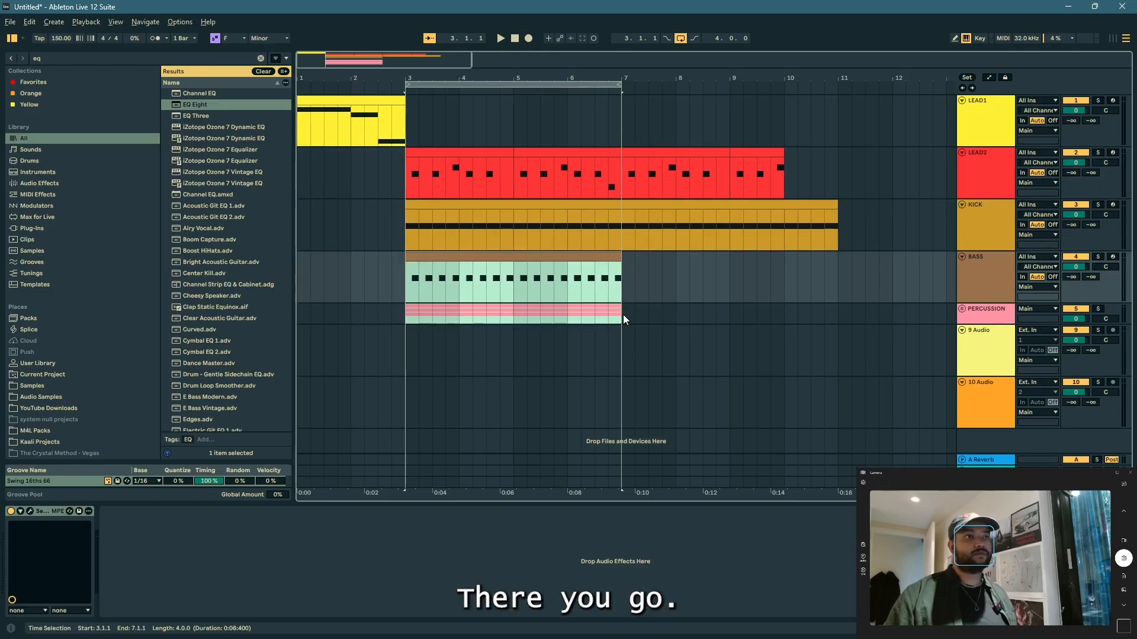
key("ctrl+d")
left_click(427, 260, "shift")
key("ctrl+l")
key("space")
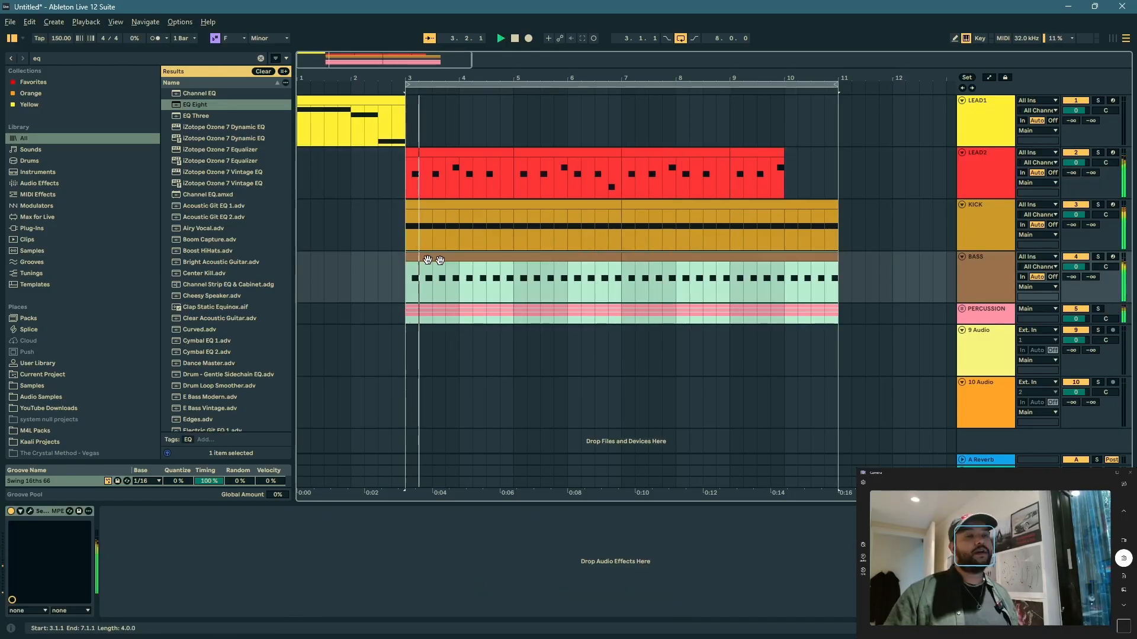
Step: Open the Serum instrument on the BASS track and adjust its filter cutoff during playback
double_click(969, 278)
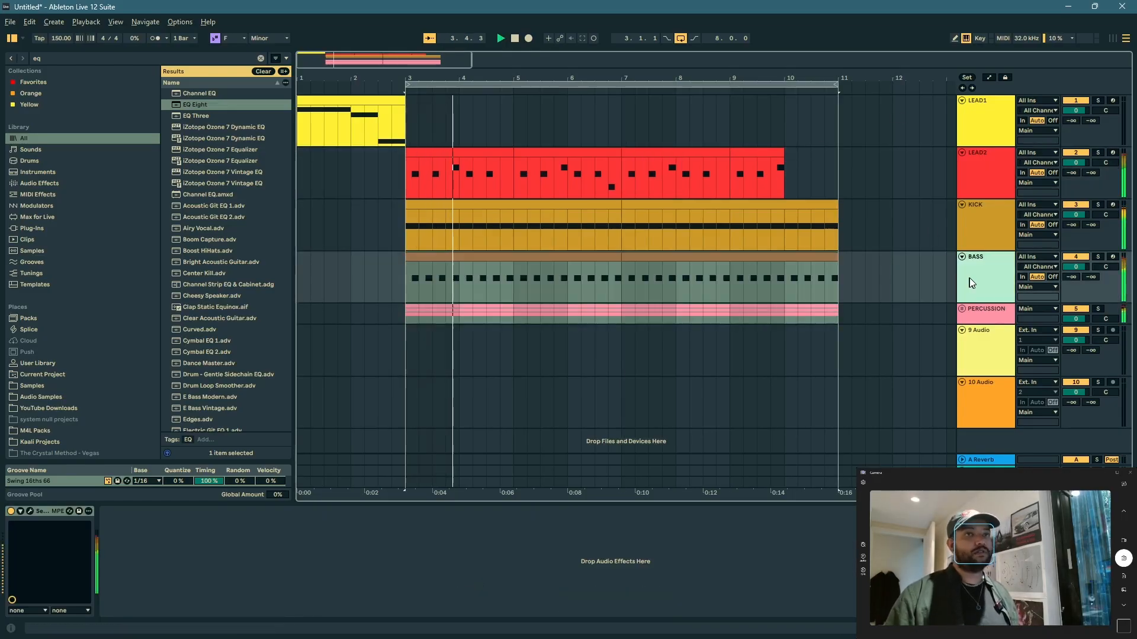
left_click(29, 511)
left_click_drag(490, 193, 500, 148)
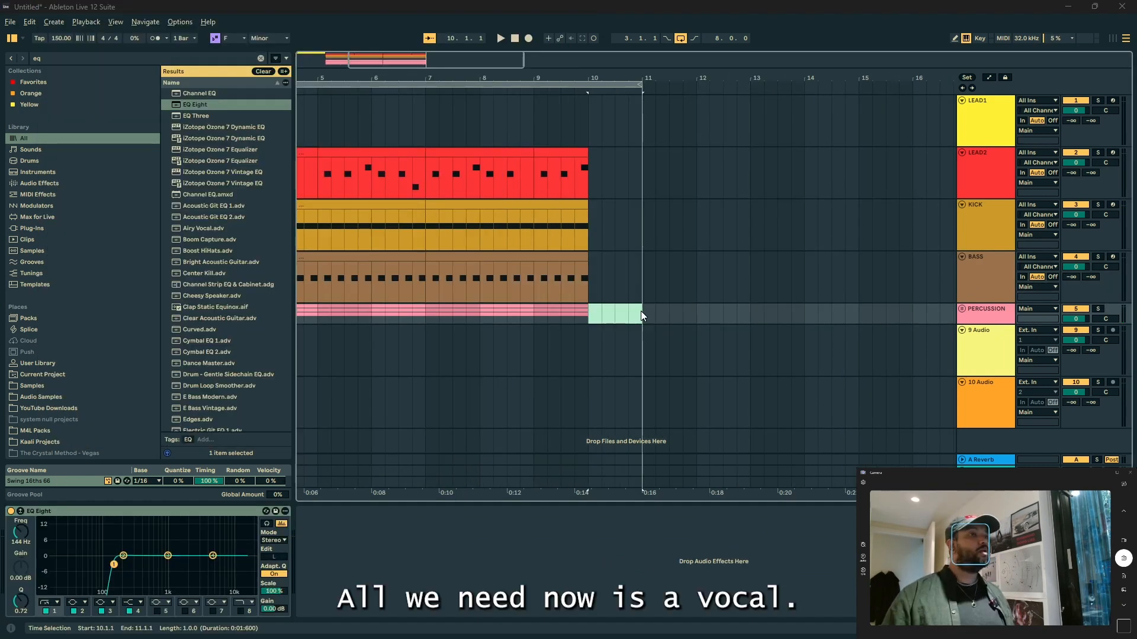
Step: Switch to Splice and browse its Instruments categories for a vocal
key("alt+Tab")
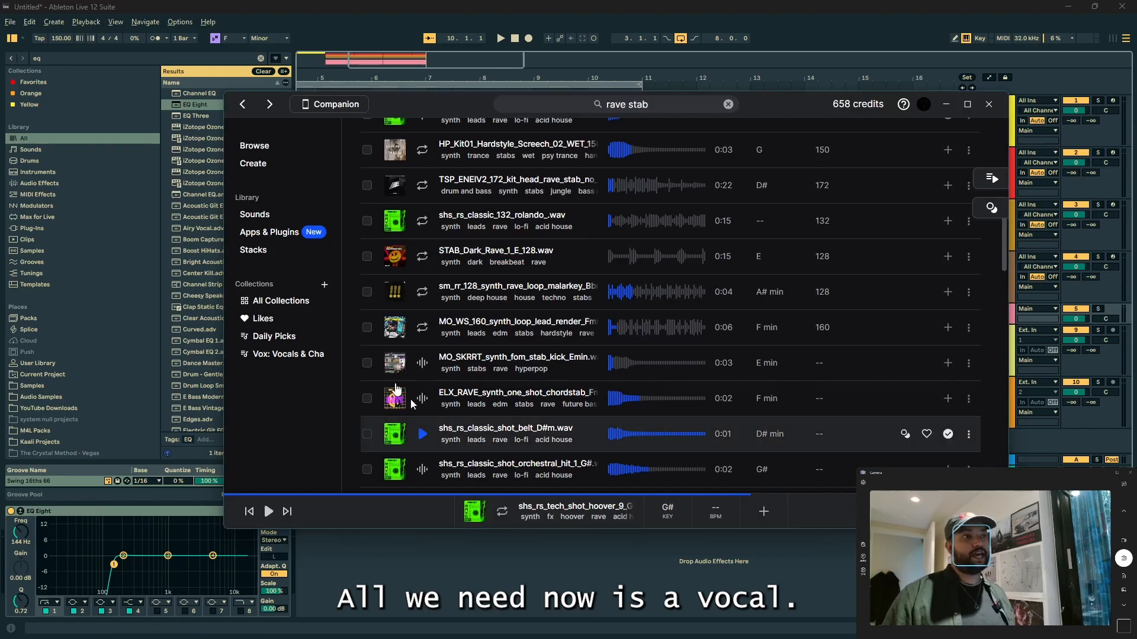
scroll(408, 248, "up", 5)
left_click(261, 148)
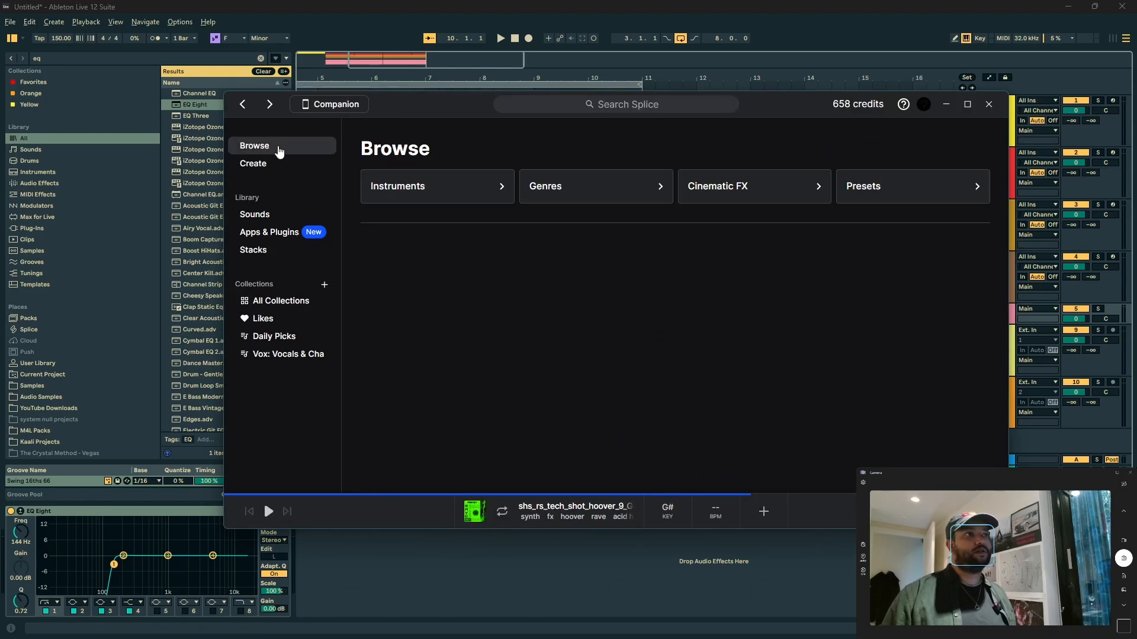
left_click(482, 195)
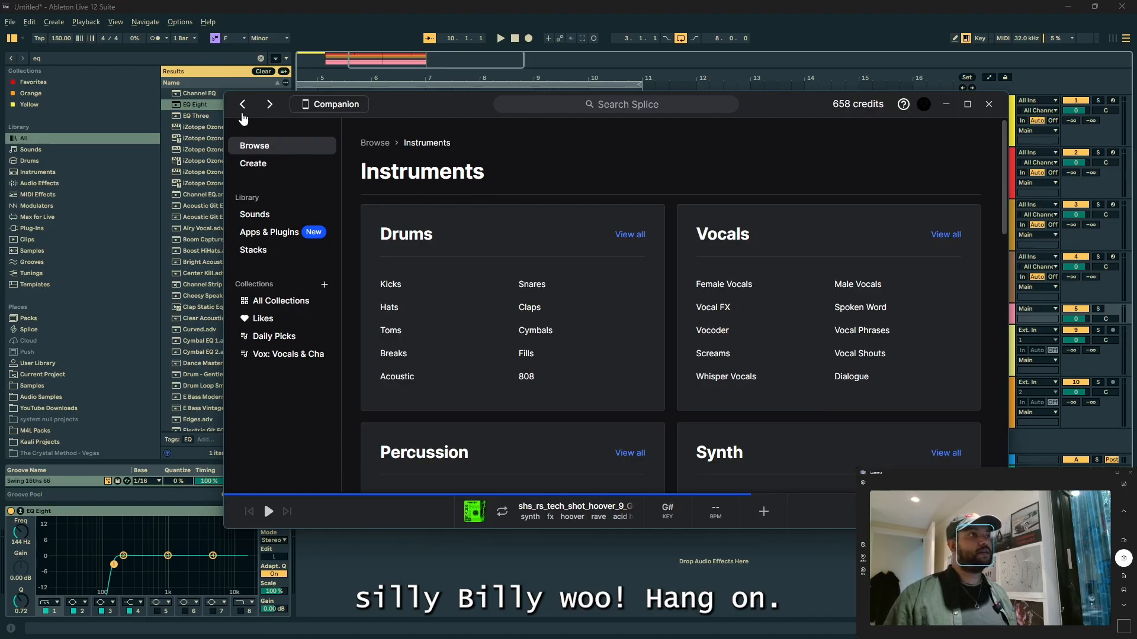
left_click(243, 113)
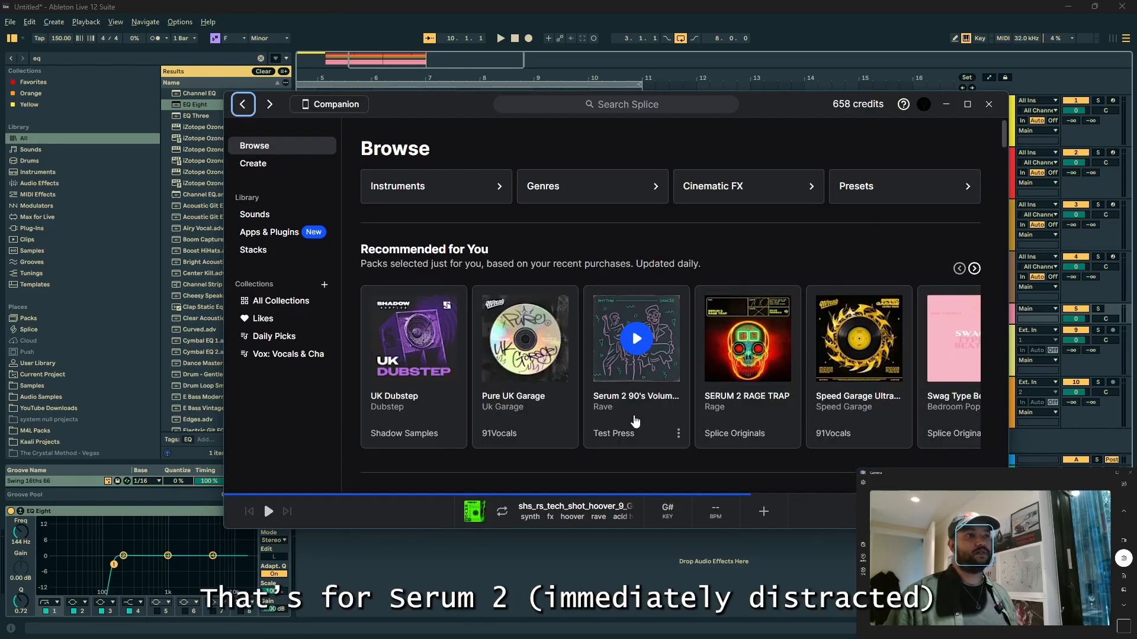
Step: Open the Serum 2 90's Volume 2 pack and preview its drum, bass and lead samples
left_click(634, 420)
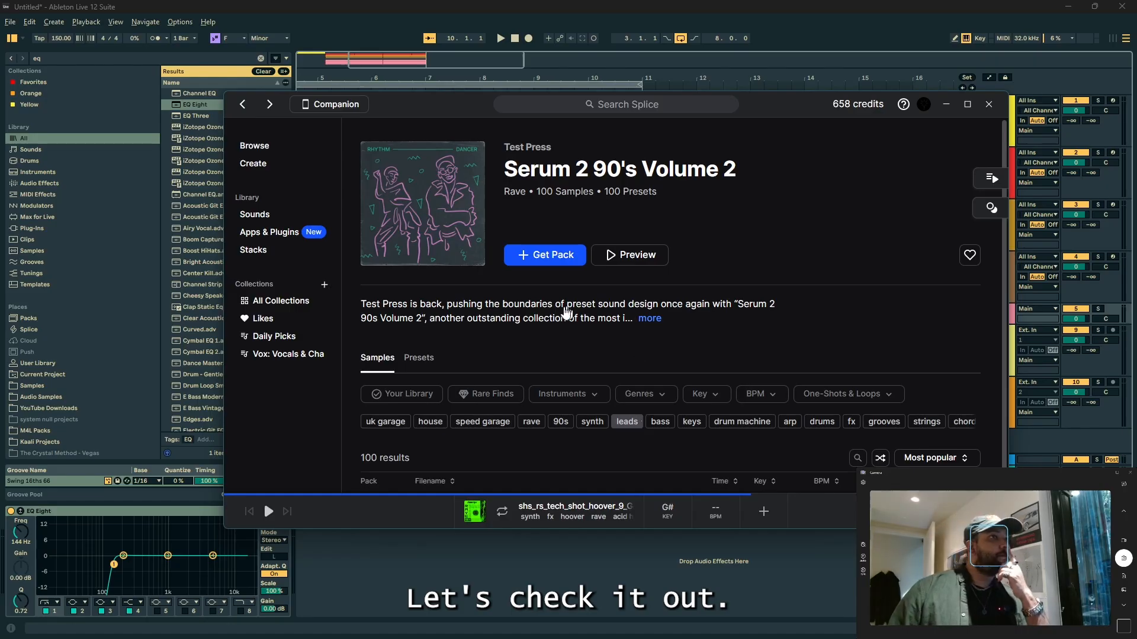
scroll(567, 312, "down", 3)
left_click(421, 332)
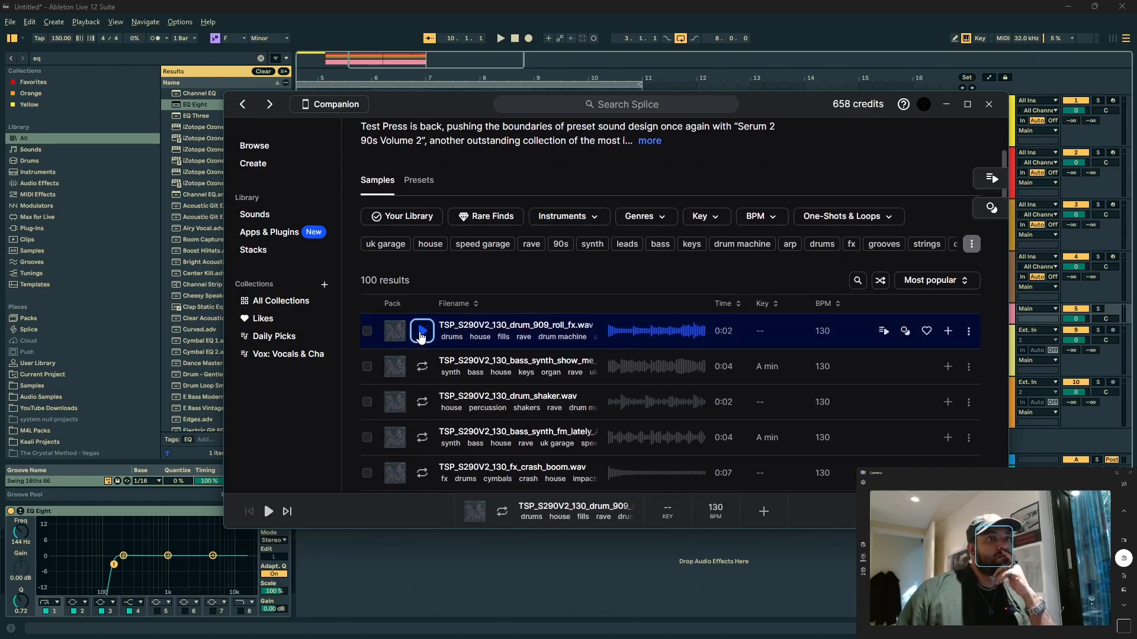
left_click(423, 367)
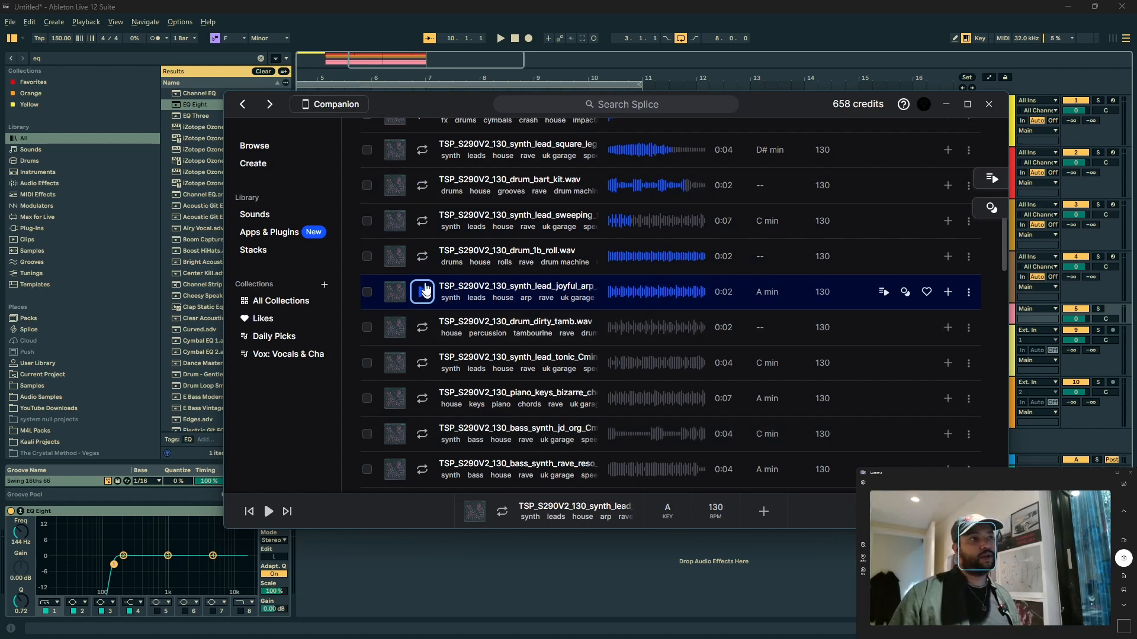
Step: Switch back to Ableton Live, insert a MIDI track below the PERCUSSION group and load Serum on it
key("alt+Tab")
left_click(978, 317)
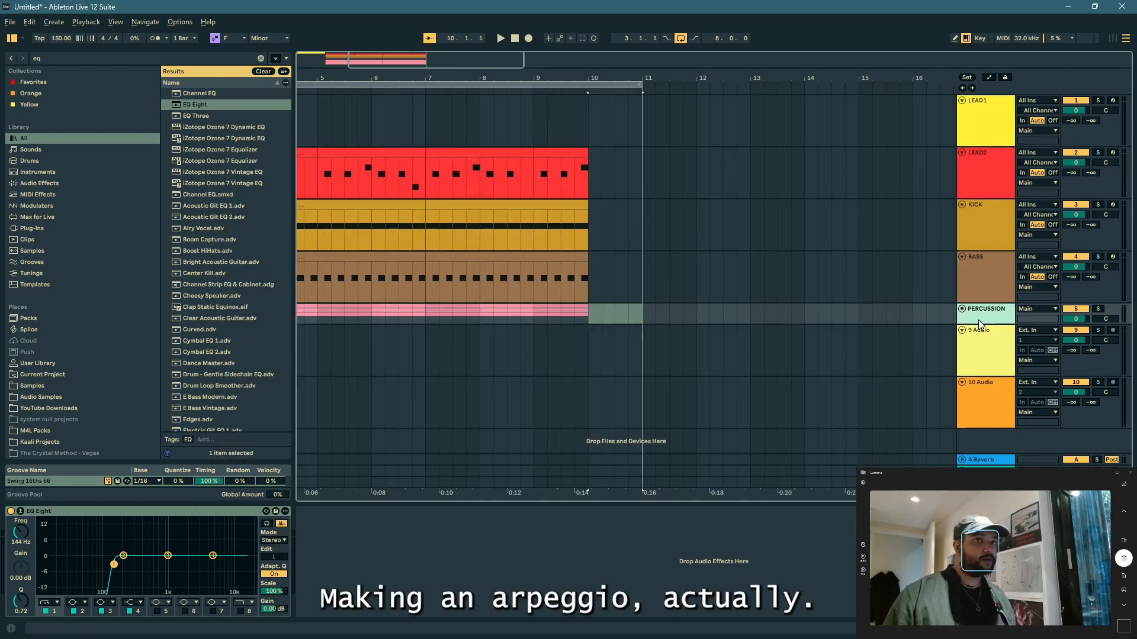
key("ctrl+shift+t")
left_click_drag(494, 63, 441, 59)
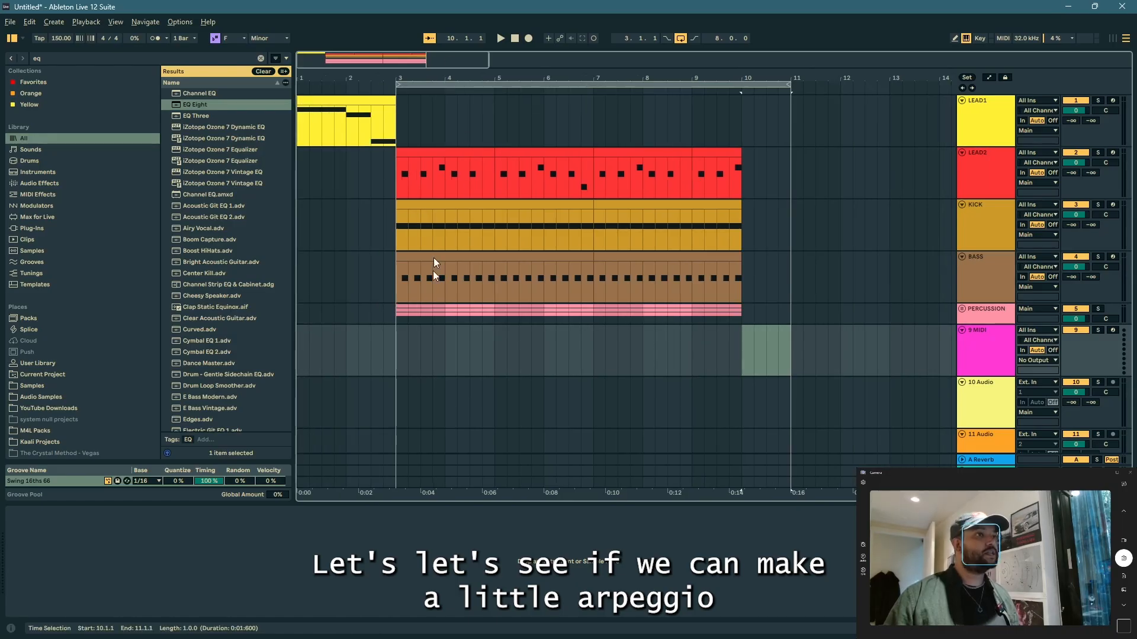
key("ctrl+f")
type("serum")
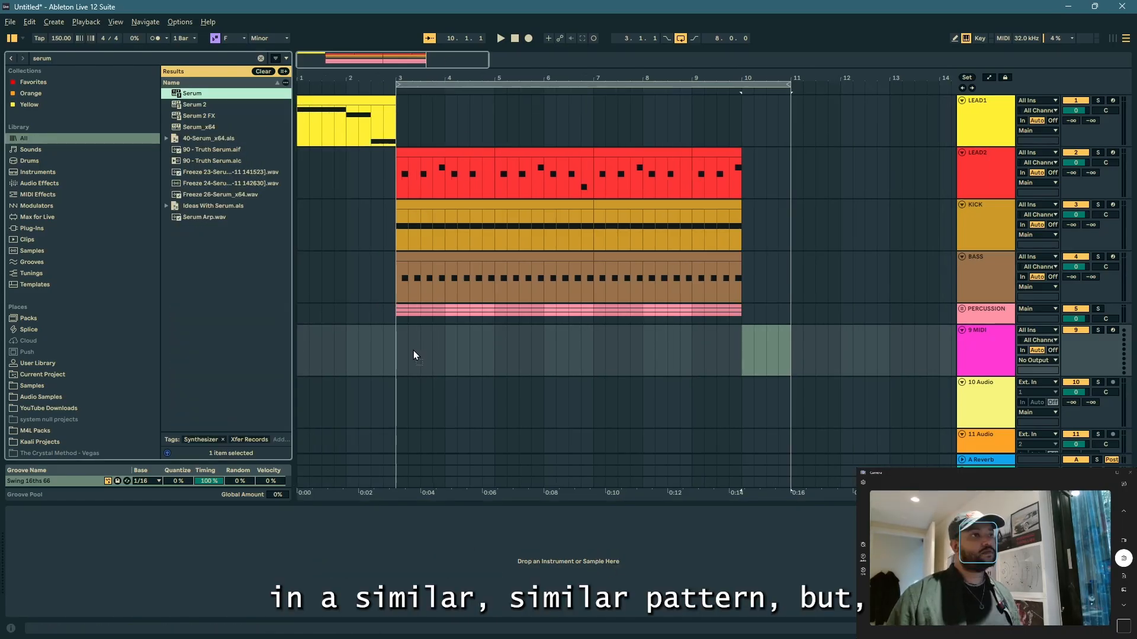
left_click_drag(397, 344, 398, 344)
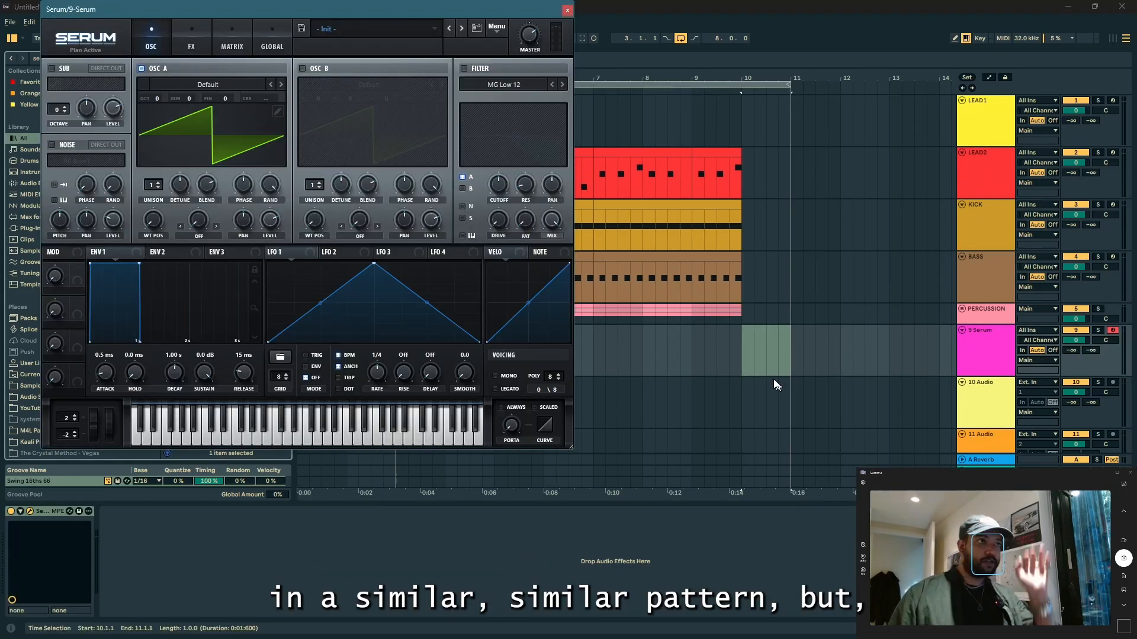
left_click(567, 9)
Step: Create an empty MIDI clip on the new Serum track from bar 3 to bar 10
left_click(403, 350)
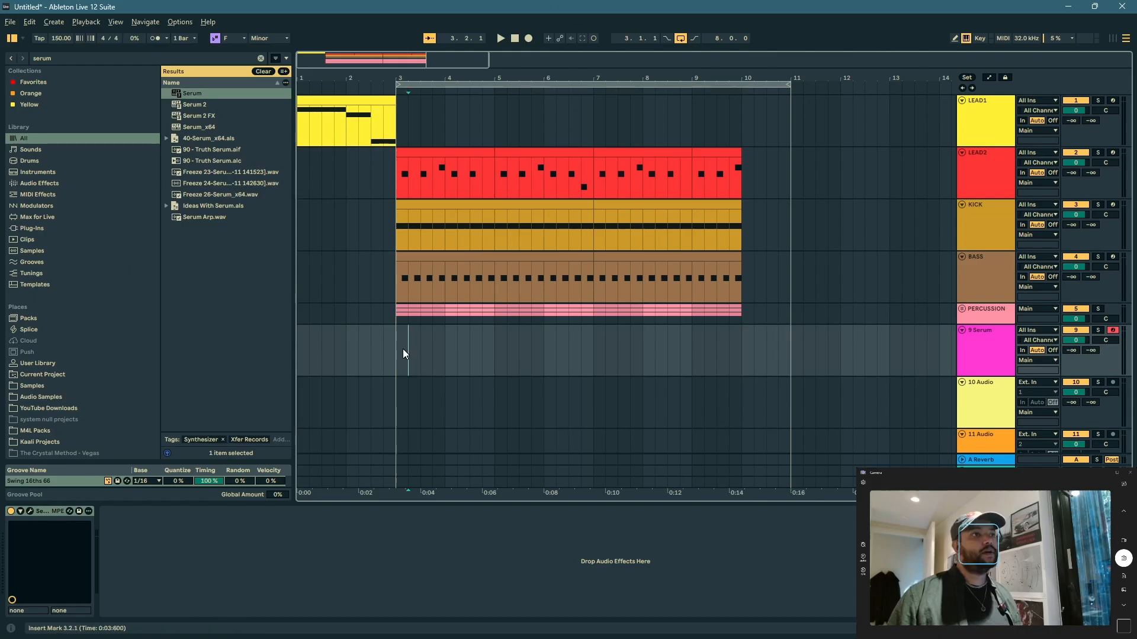
left_click(785, 353, "shift")
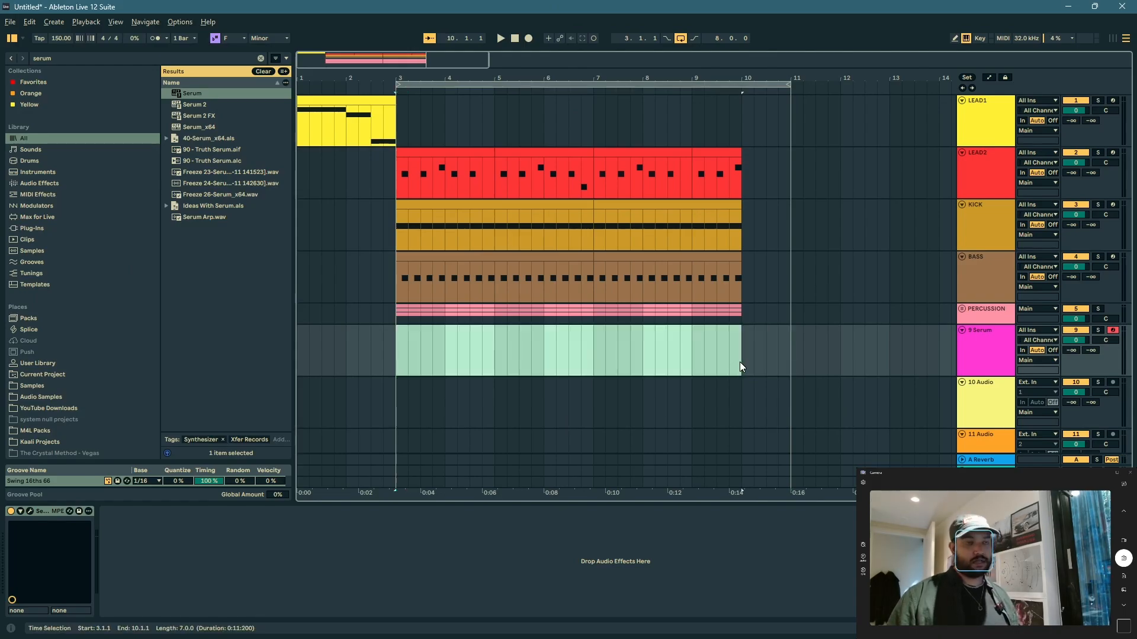
key("ctrl+shift+m")
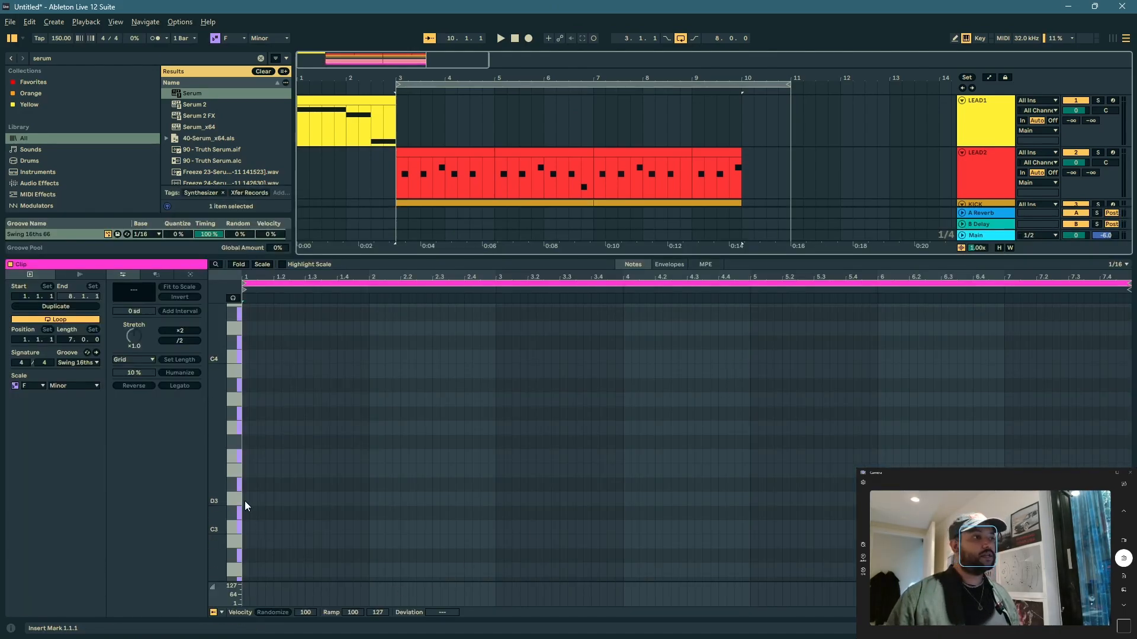
Step: Enter sixteenth notes F3 and G3 at the start of the clip and solo the Serum track
double_click(251, 456)
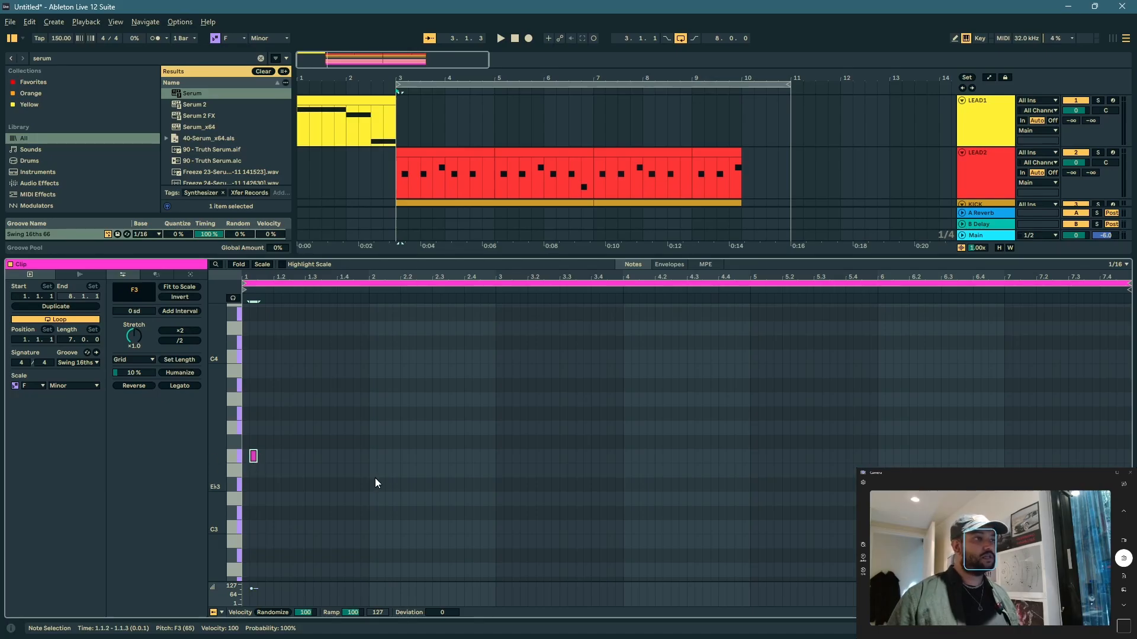
key("Up")
key("Up")
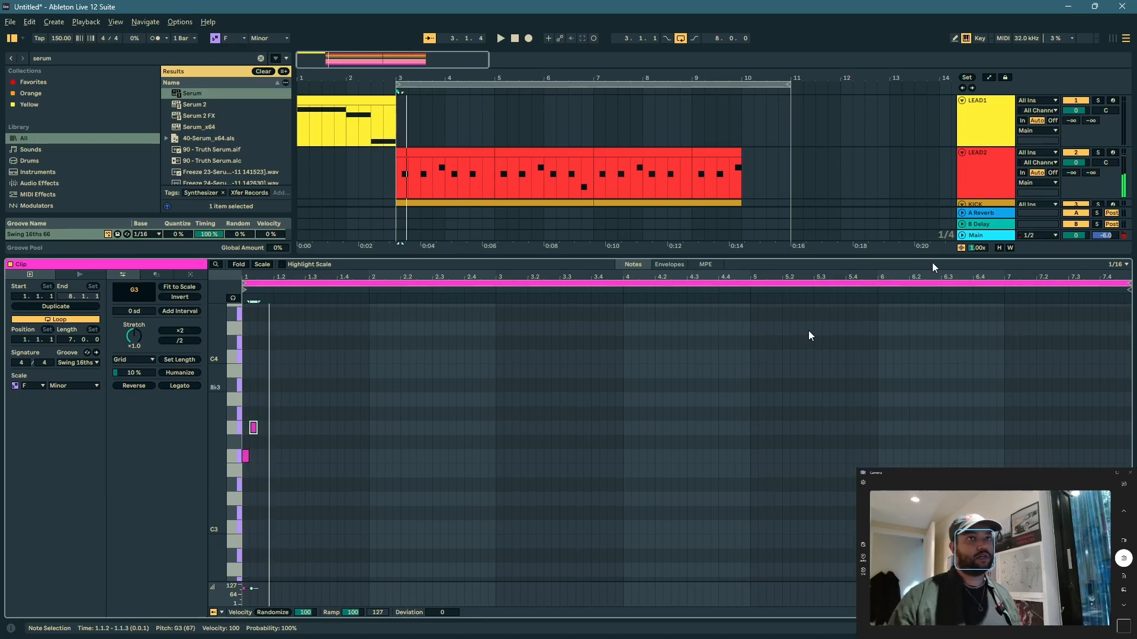
scroll(1079, 162, "down", 1)
scroll(1078, 163, "down", 6)
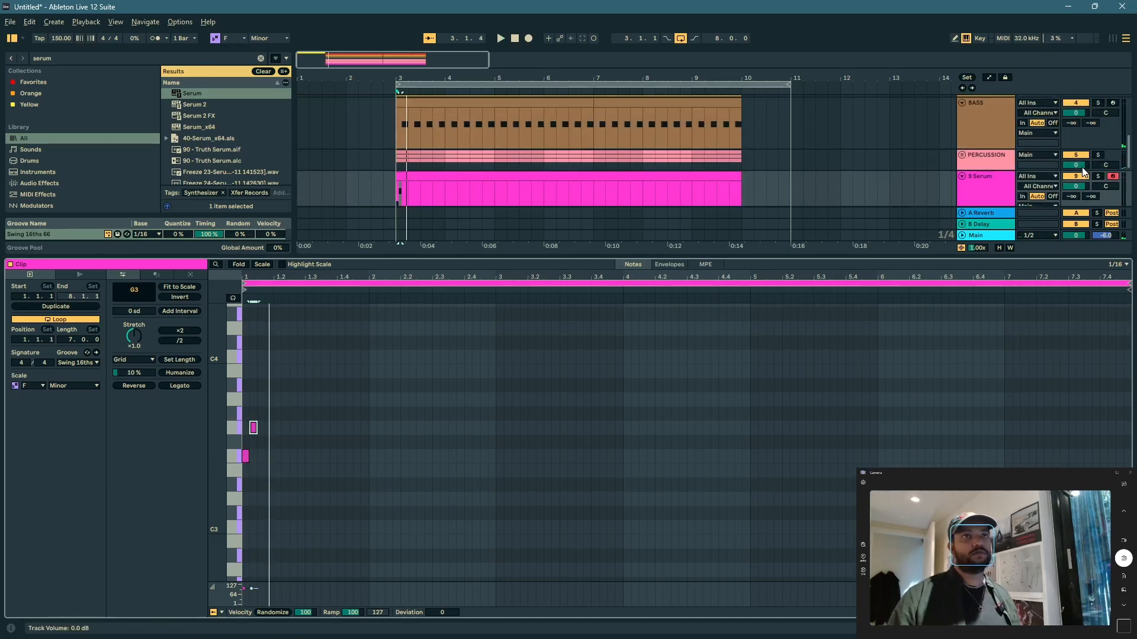
left_click(1097, 141)
Step: Raise the second note to Ab3, add Bb3 as the third sixteenth note and audition the pattern
left_click(254, 420)
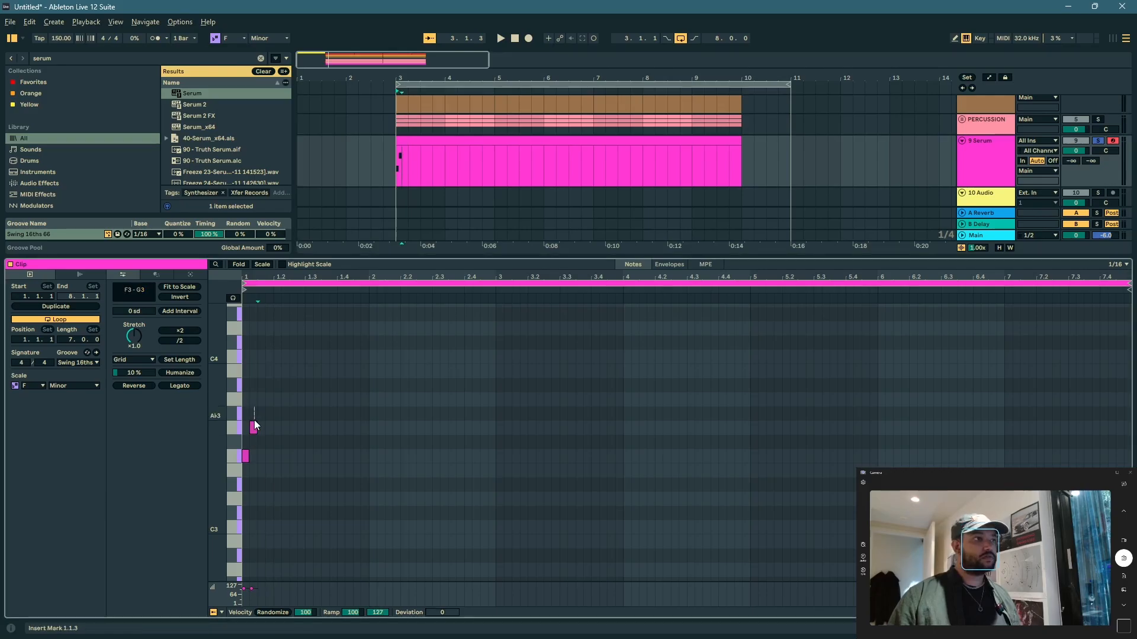
left_click(256, 427)
key("ctrl+d")
key("Up")
key("Up")
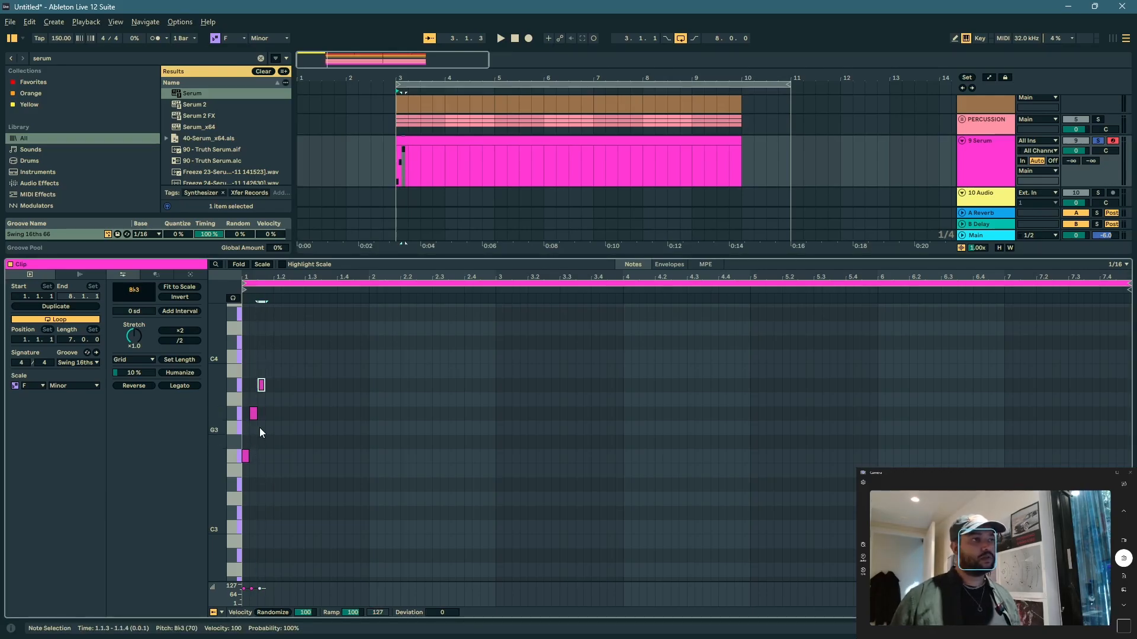
key("space")
key("space")
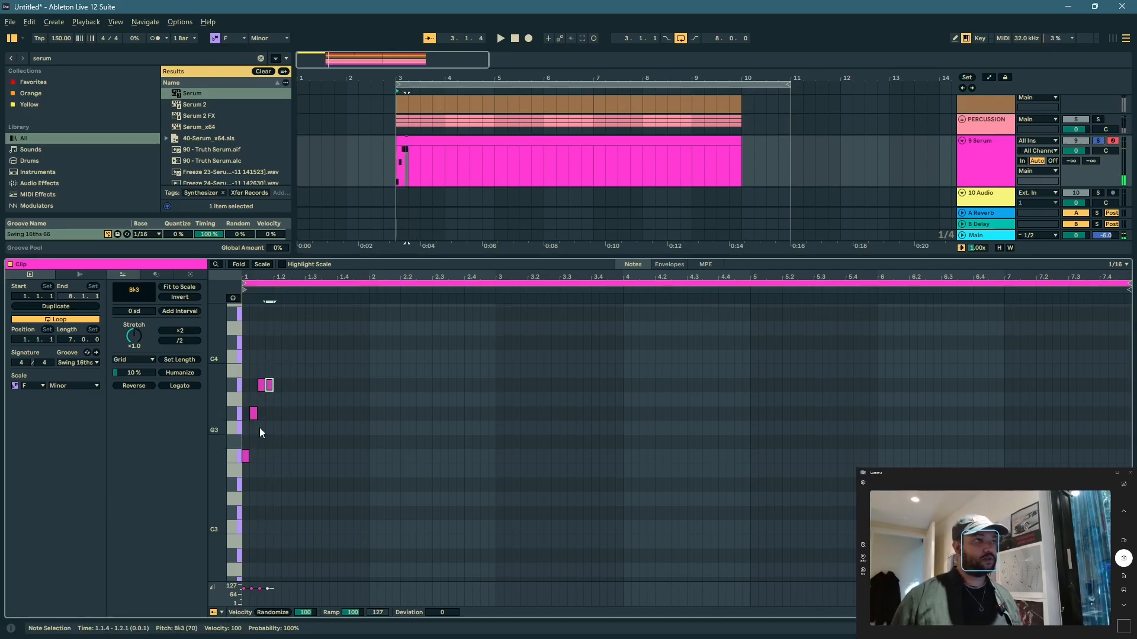
Step: Try C4 as the pattern's third note, audition it and return the note to Bb3
key("ctrl+d")
key("Up")
key("Up")
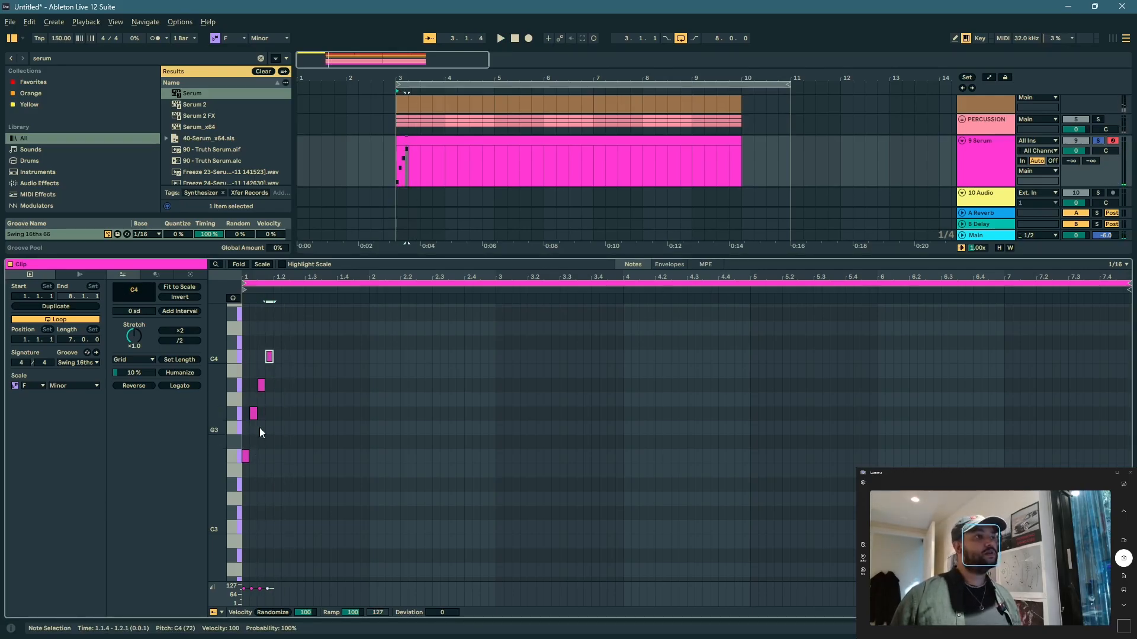
double_click(261, 384)
left_click(270, 357)
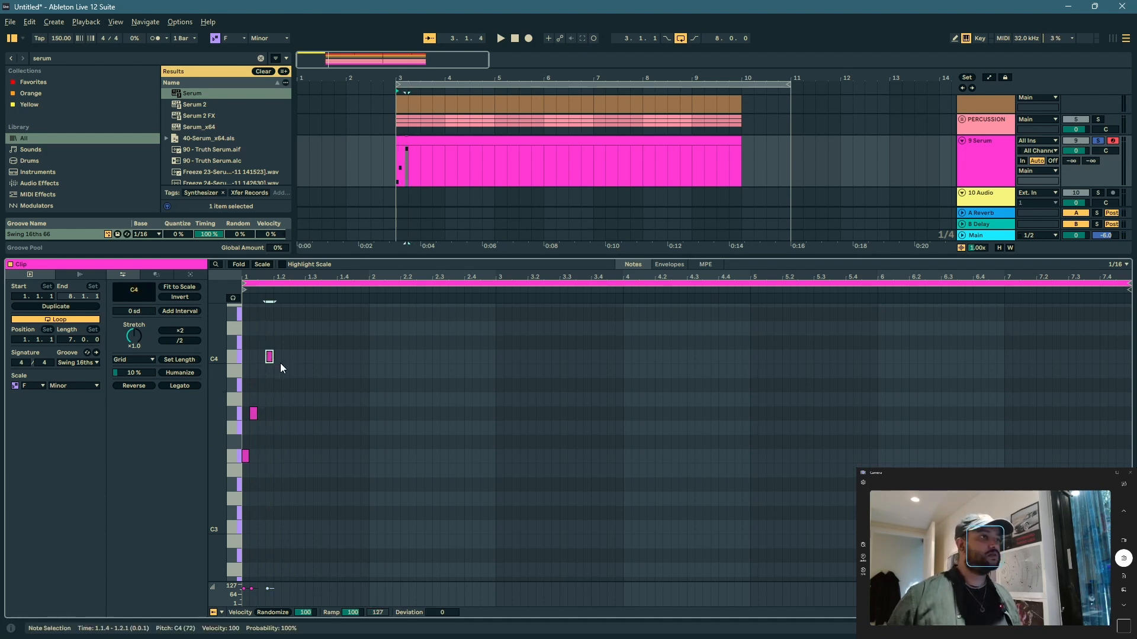
key("Left")
key("space")
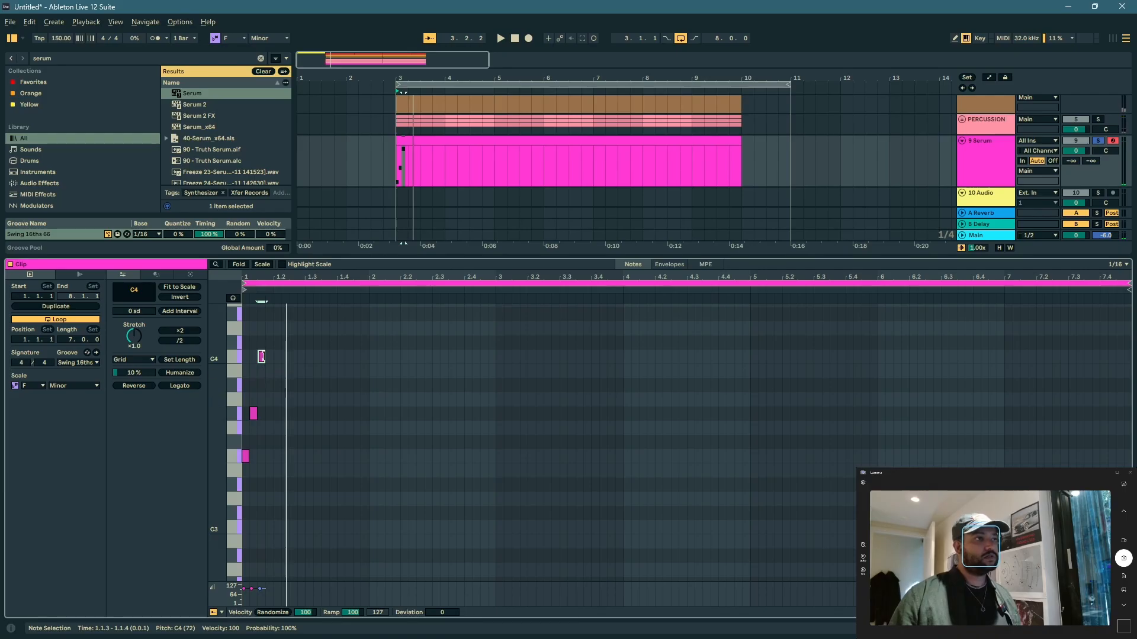
key("Down")
key("Down")
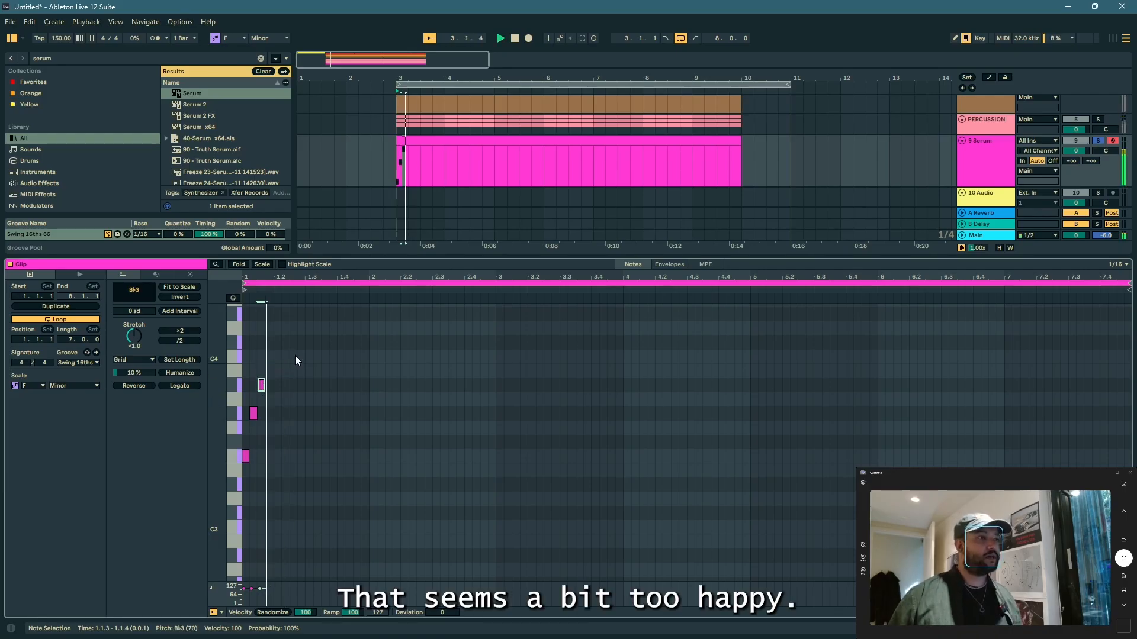
Step: Repeat the F3, Ab3, Bb3 sixteenth-note pattern across the clip's first two bars, dropping the copy that runs into bar 3
key("ctrl+a")
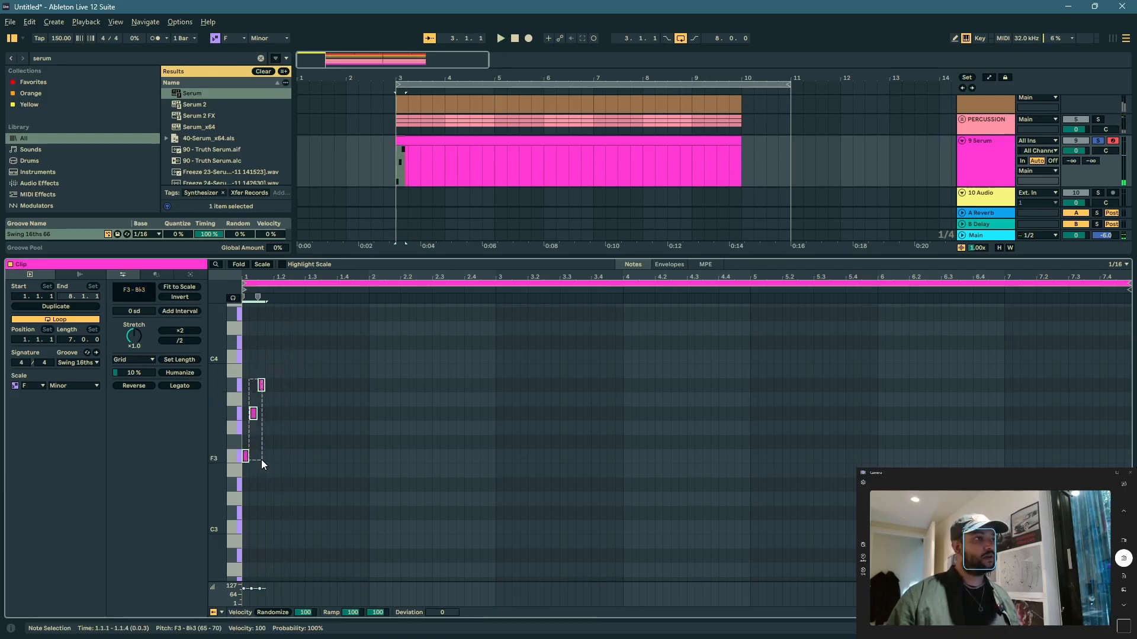
key("ctrl+d")
key("ctrl+d")
key("ctrl+d")
key("ctrl+d")
key("ctrl+d")
key("ctrl+d")
key("ctrl+d")
key("ctrl+d")
key("ctrl+d")
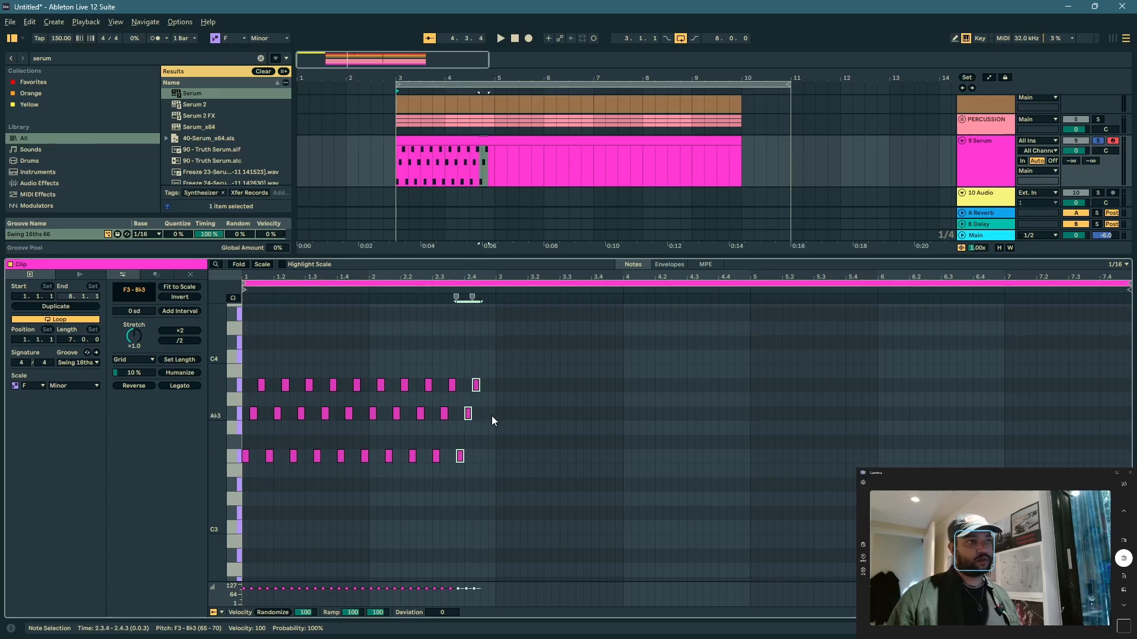
key("ctrl+d")
left_click(499, 386)
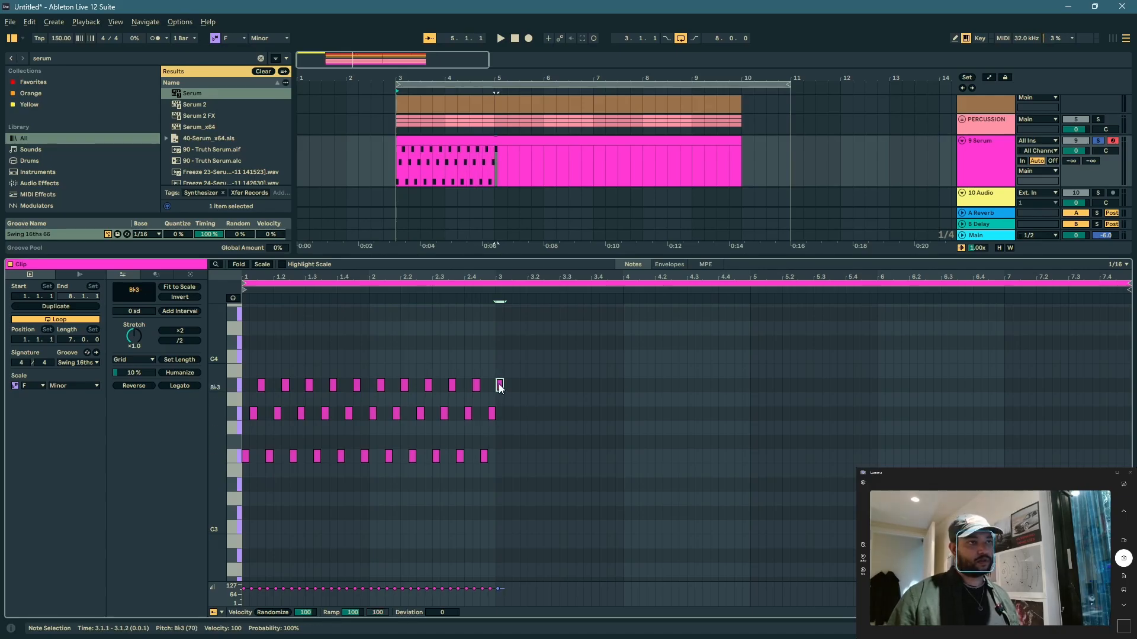
key("ctrl+z")
left_click(485, 416)
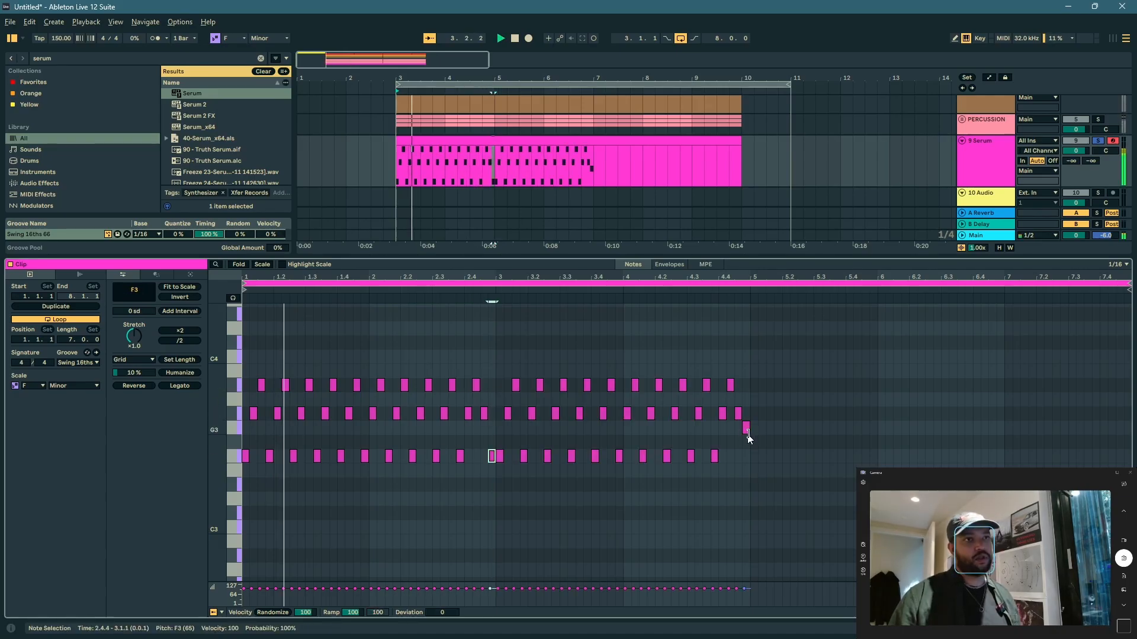
Step: Try F3 as the last sixteenth note before bar 5 and audition the pattern
left_click_drag(746, 432, 745, 457)
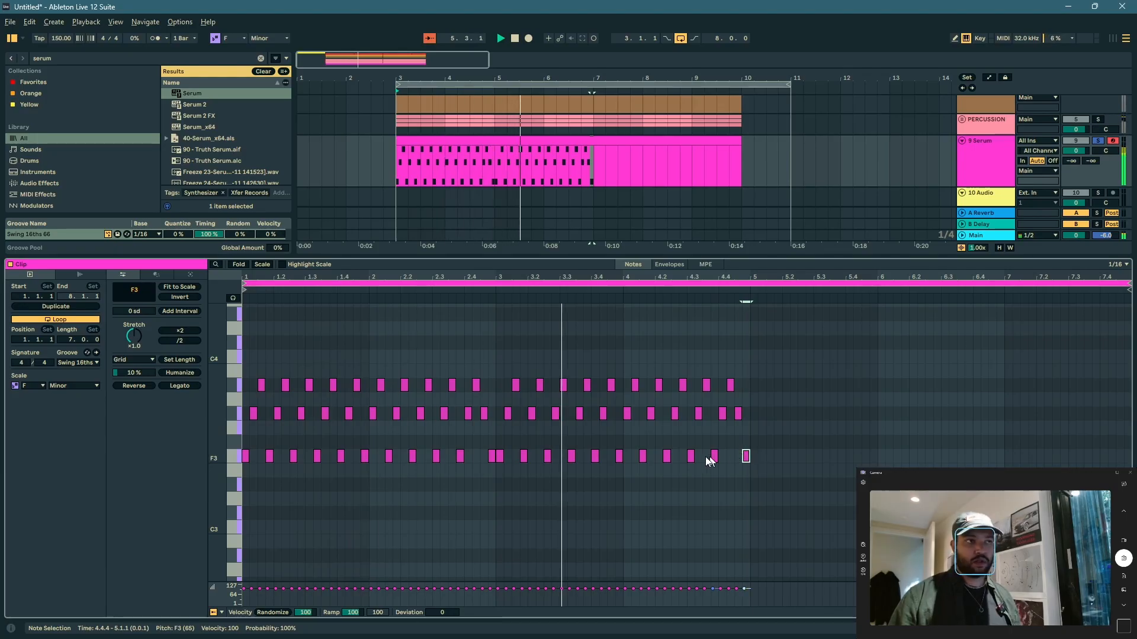
key("space")
key("ctrl+z")
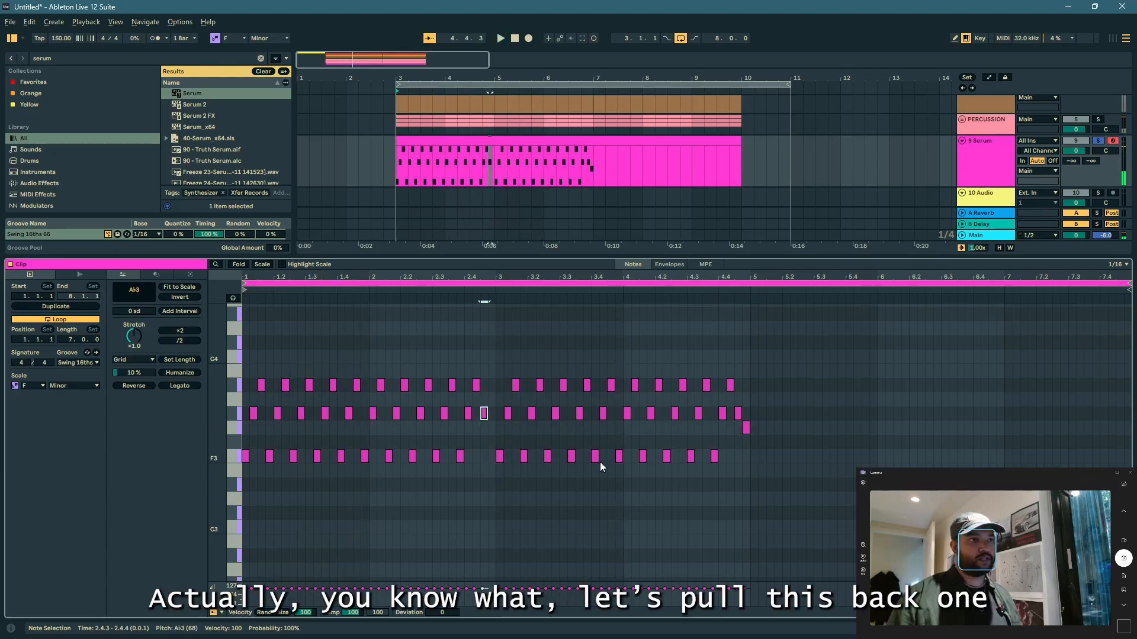
Step: Shift the notes in bars 3 and 4 one sixteenth earlier and delete the last two notes of the pattern
left_click_drag(496, 377, 749, 543)
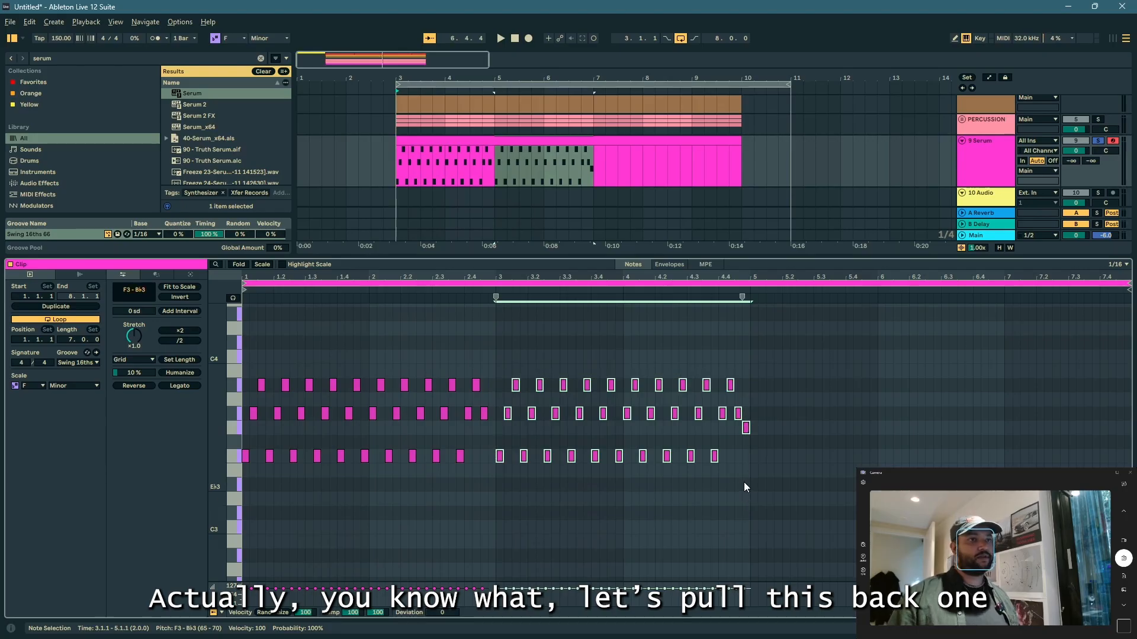
key("Left")
key("space")
left_click(718, 468)
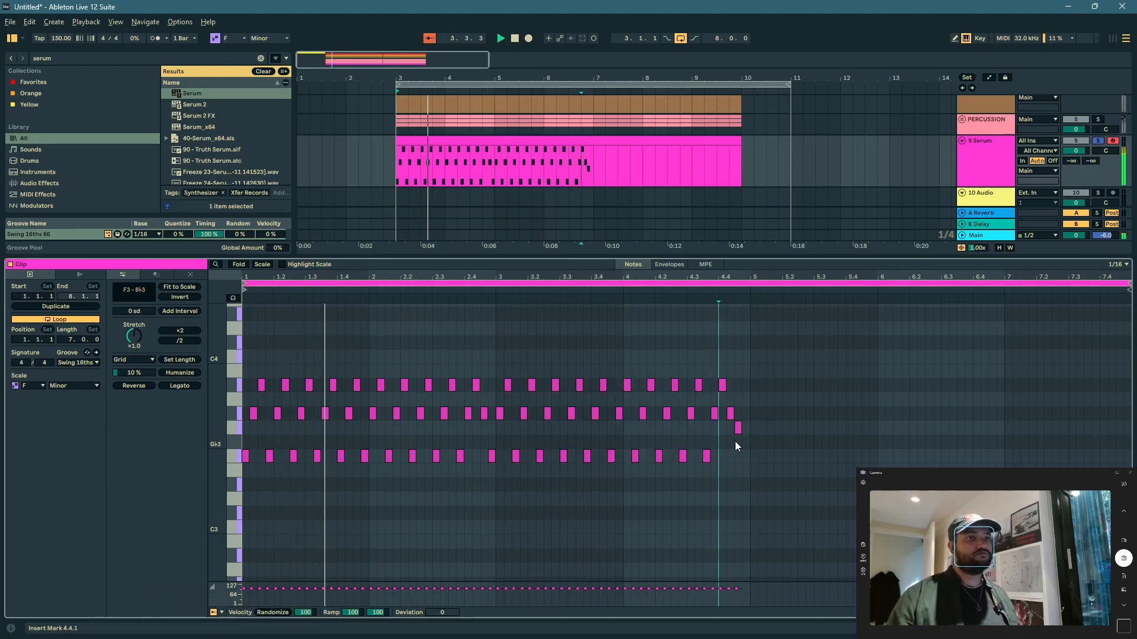
left_click_drag(710, 382, 721, 472)
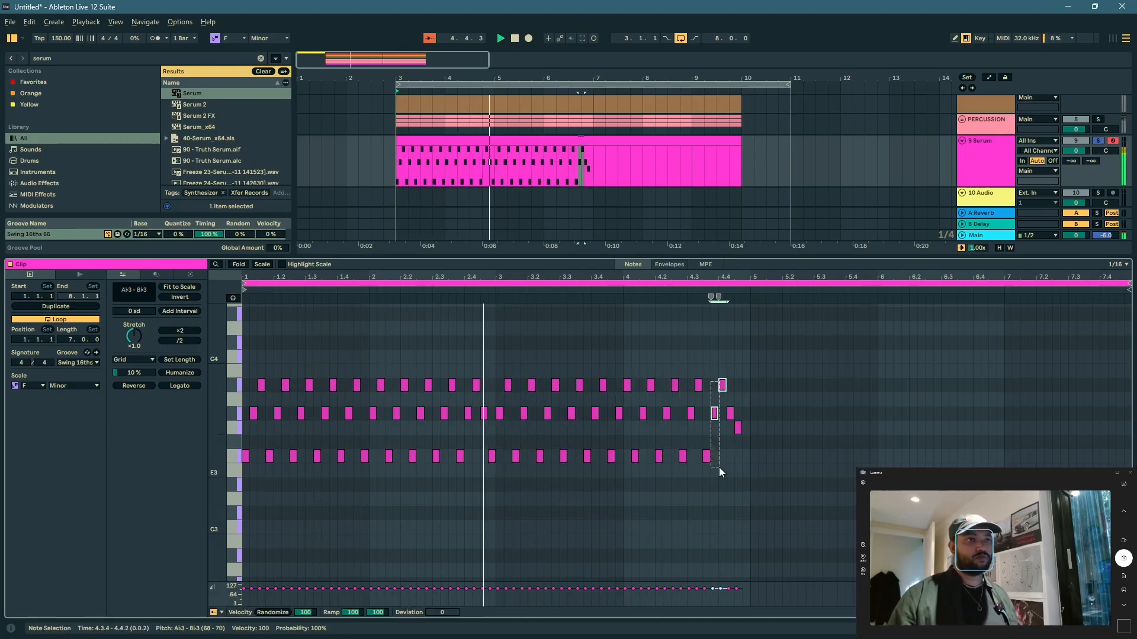
left_click_drag(711, 405, 734, 463)
key("Delete")
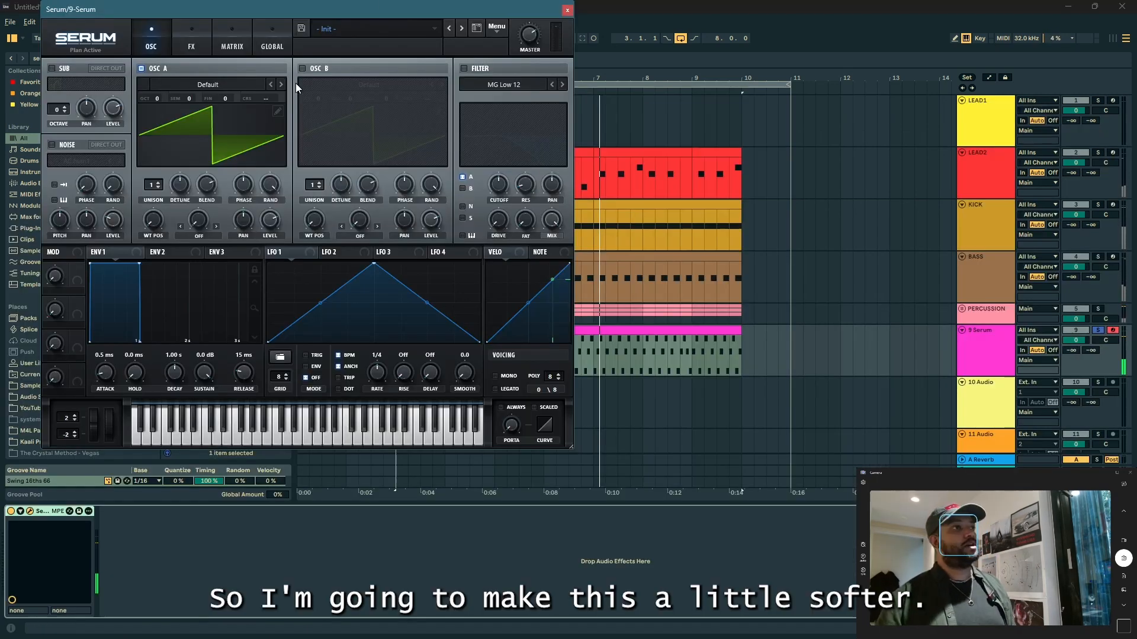
Step: Enable OSC B in Serum with the Basic Shapes wavetable, set its position to the triangle wave and audition it
left_click(306, 69)
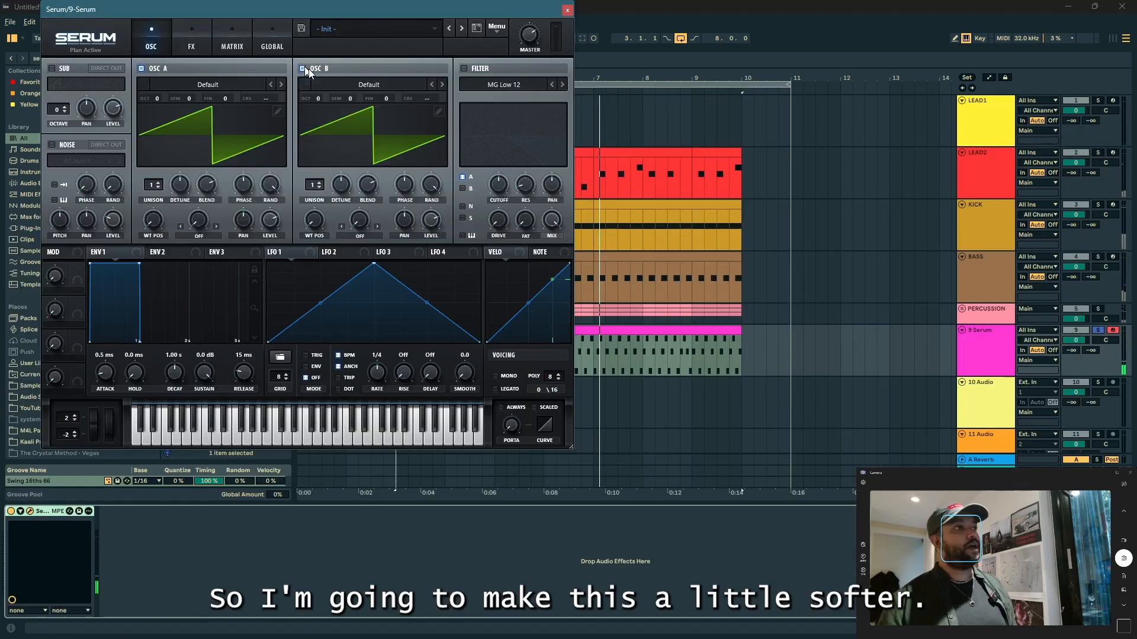
left_click(332, 94)
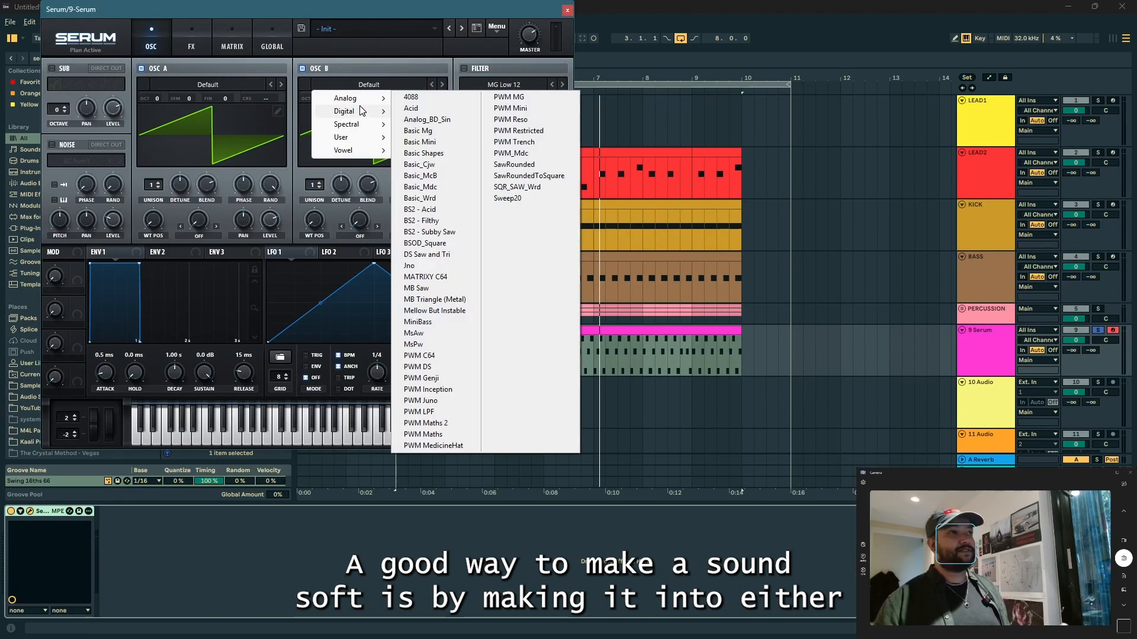
mouse_move(364, 100)
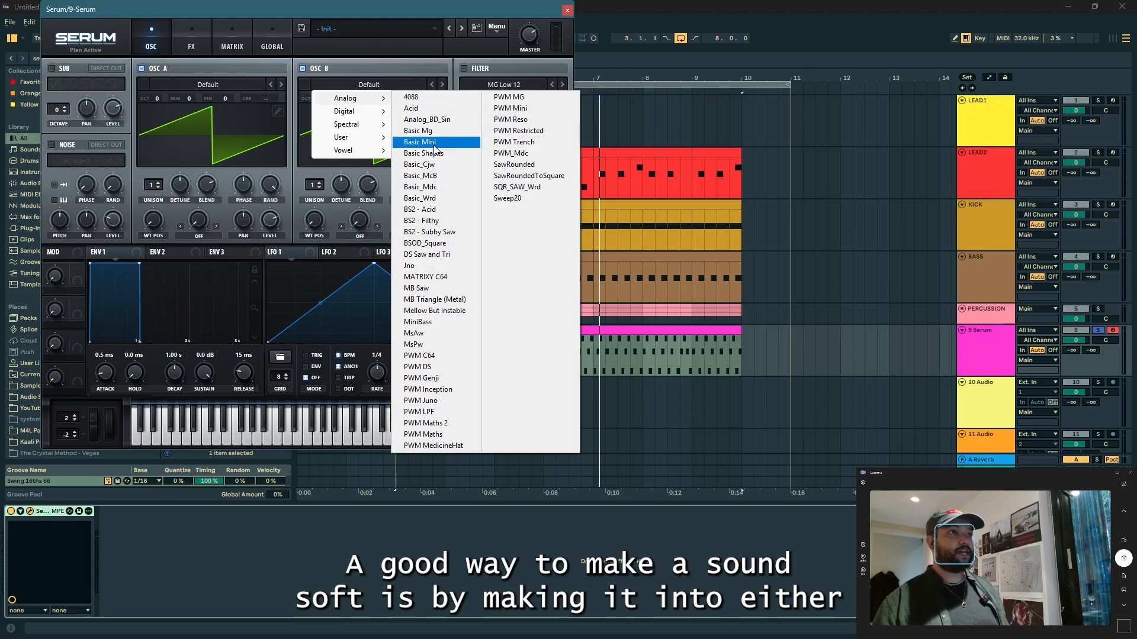
left_click(425, 156)
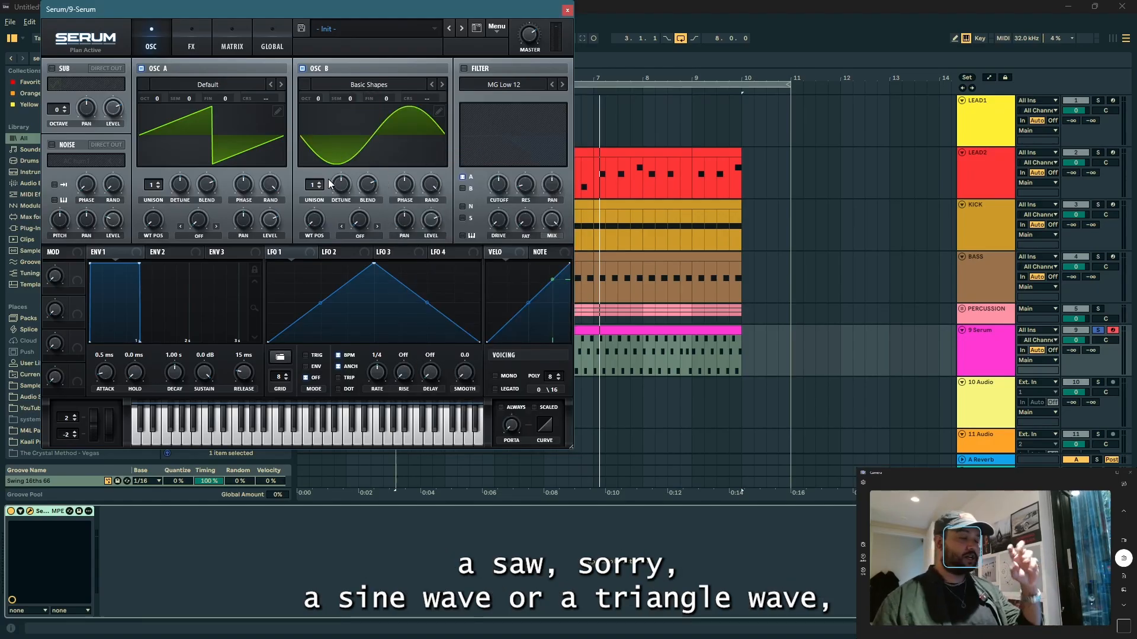
left_click_drag(313, 220, 322, 172)
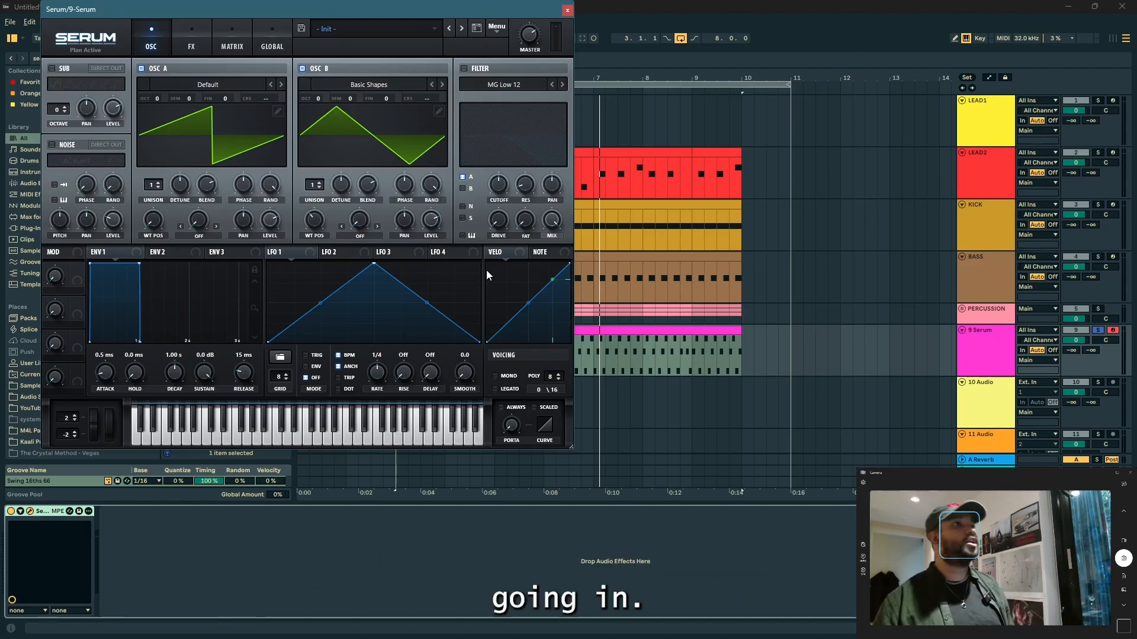
key("space")
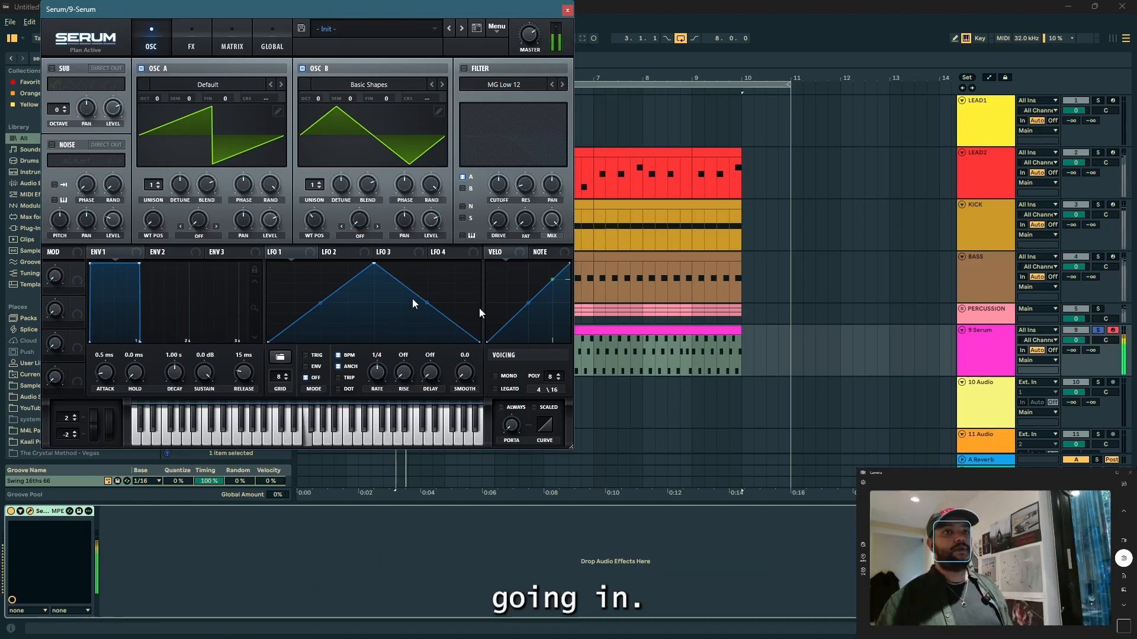
Step: Load the Reesey Mess 3 [SL] wavetable into OSC A and sweep its wavetable position up and back to 1
left_click(164, 87)
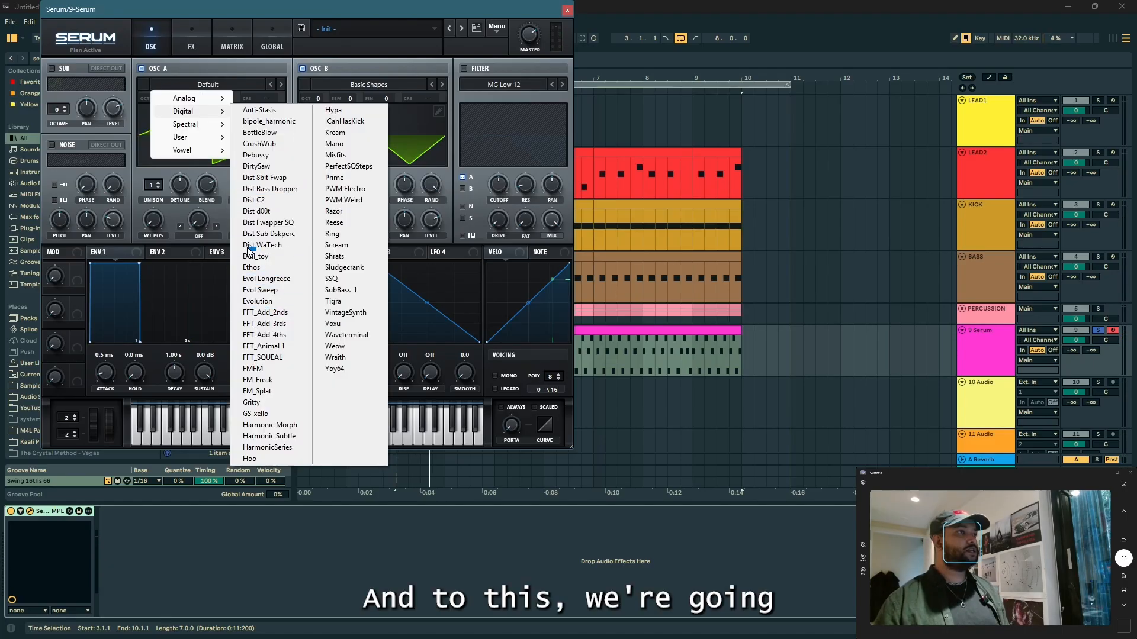
mouse_move(186, 125)
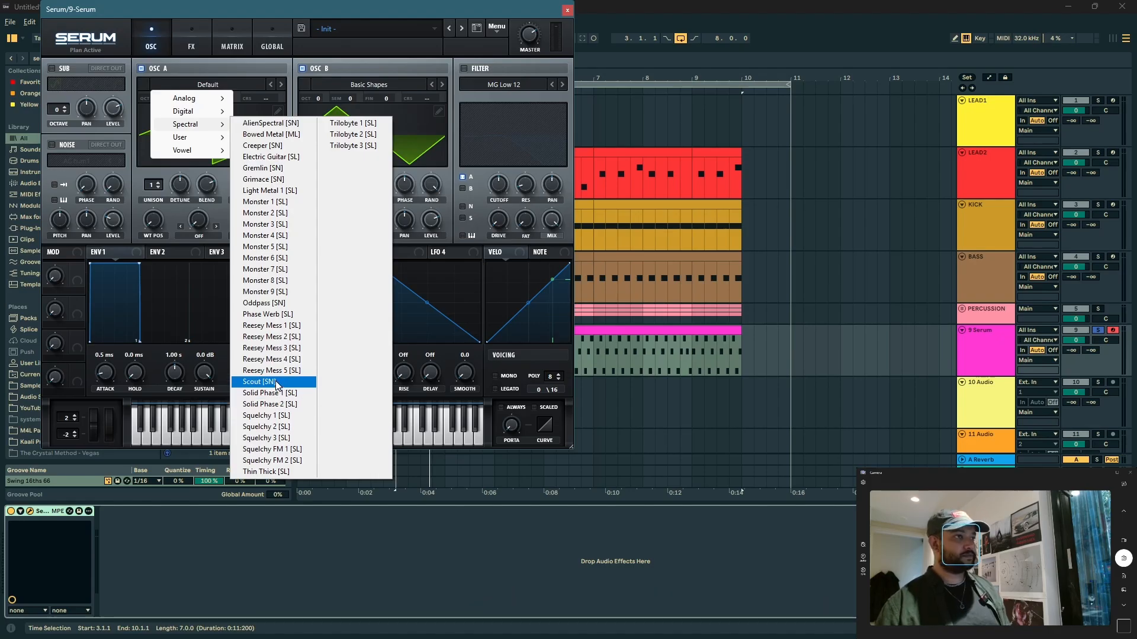
left_click(275, 349)
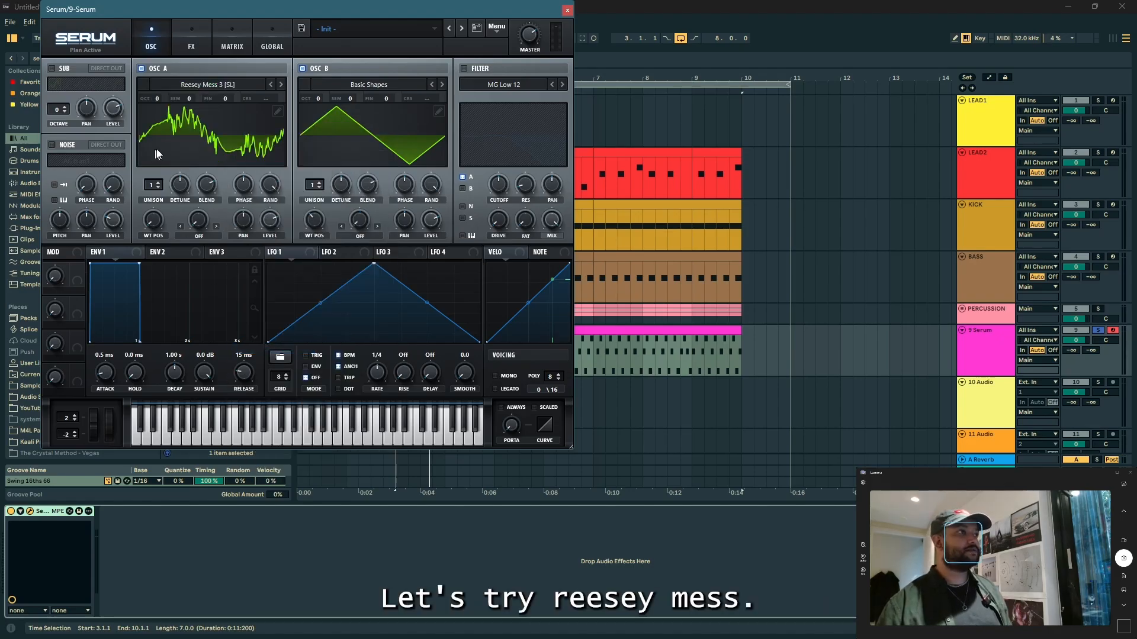
left_click_drag(154, 229, 164, 199)
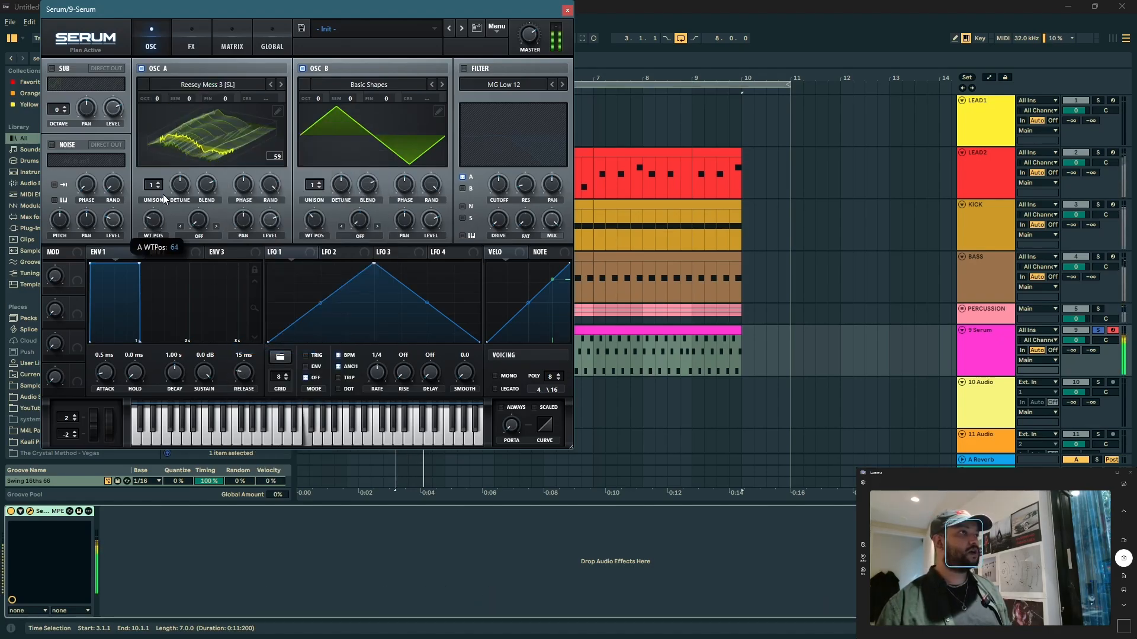
left_click_drag(201, 147, 187, 229)
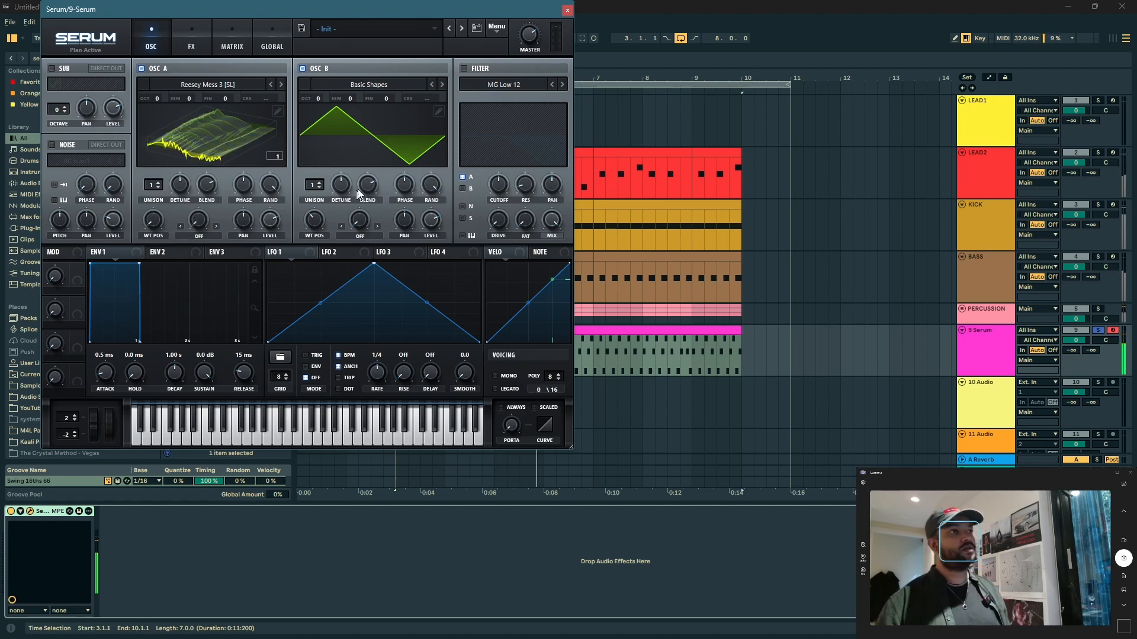
Step: Set OSC B to 4 unison voices and lower its detune
left_click(320, 183)
left_click(319, 183)
left_click(320, 183)
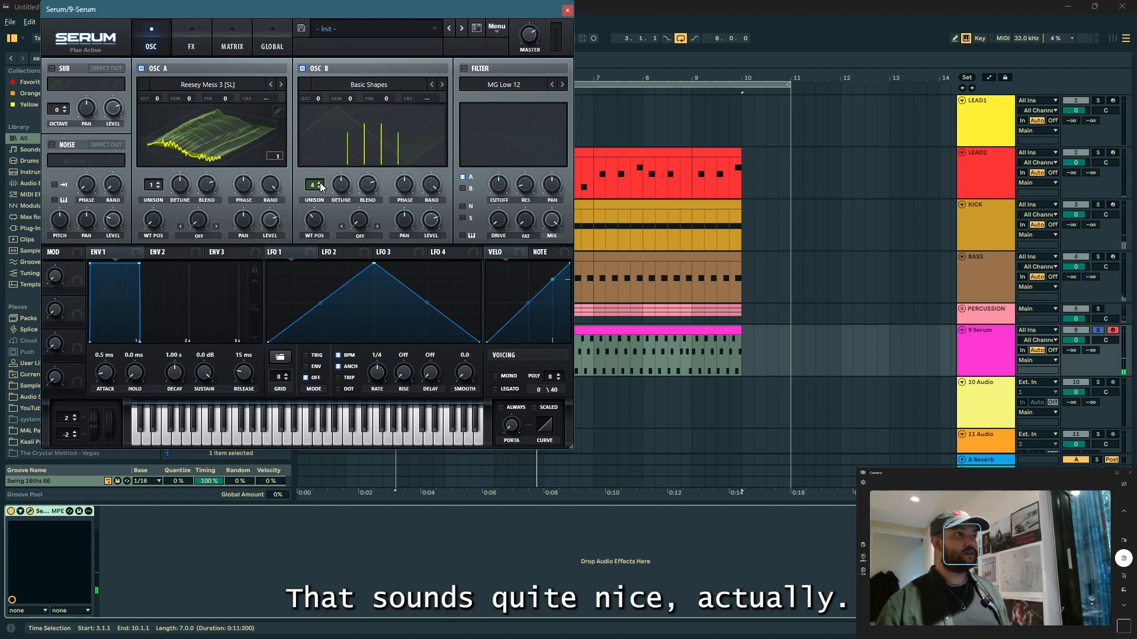
key("space")
left_click_drag(343, 185, 328, 196)
Step: Set OSC A to 4 unison voices and modulate its wavetable position with LFO 1 at a rate of 8 bar
left_click(159, 183)
left_click(159, 183)
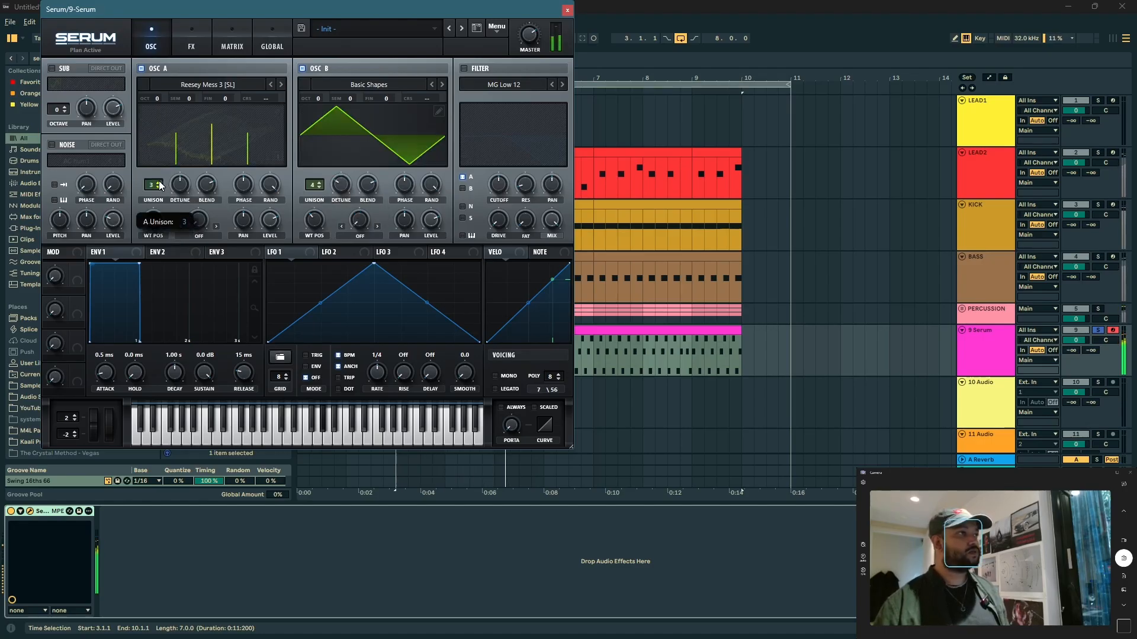
left_click(158, 183)
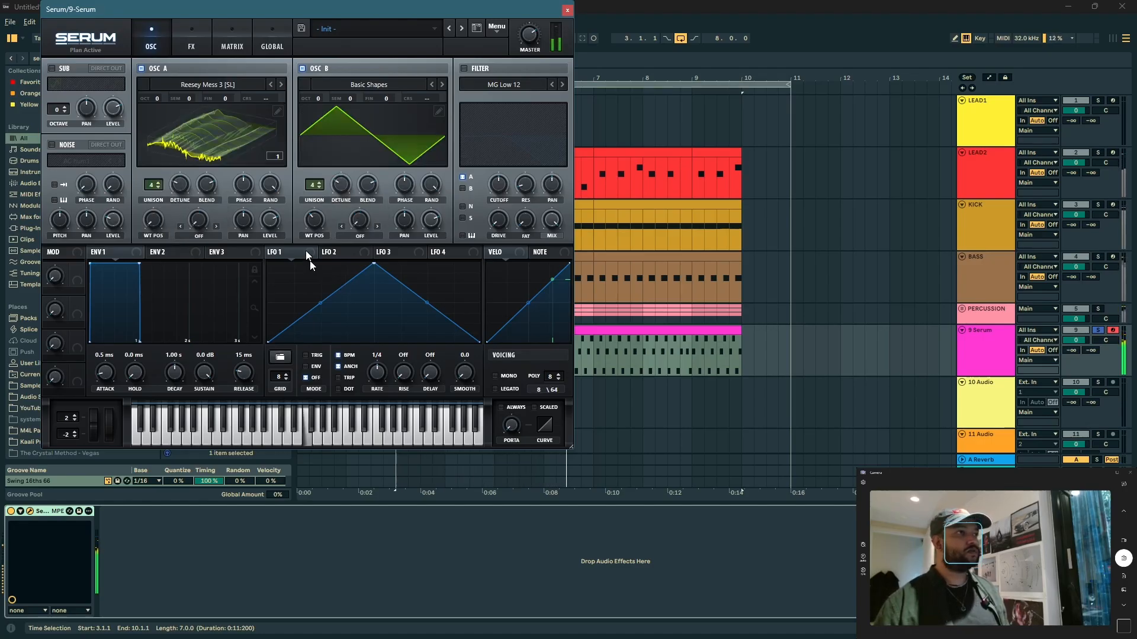
left_click_drag(170, 223, 156, 221)
left_click_drag(377, 370, 363, 388)
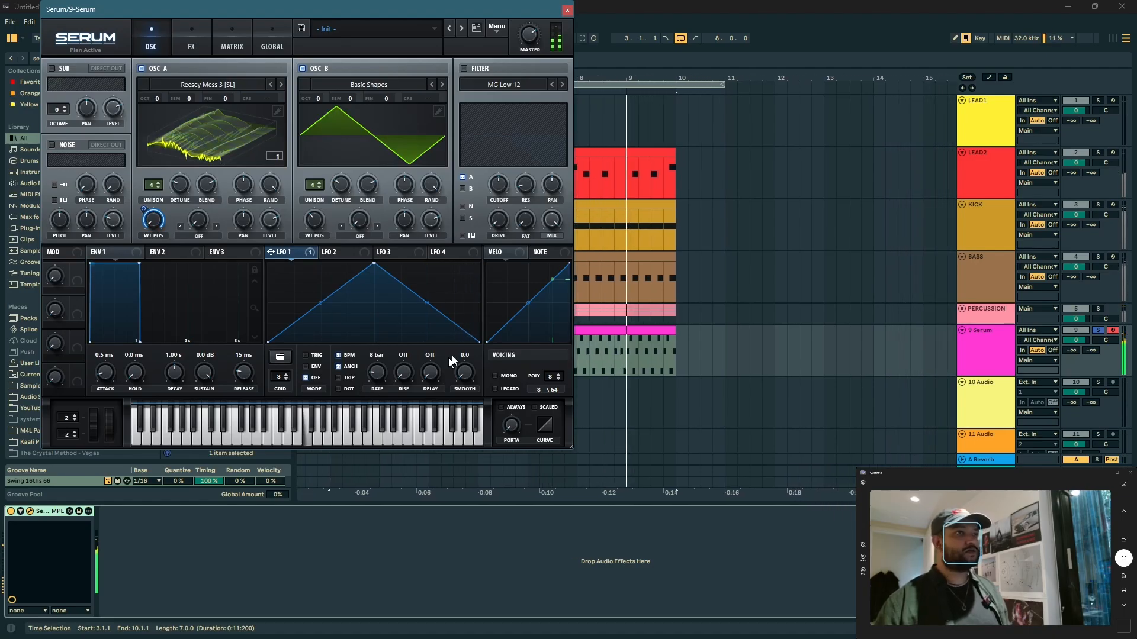
Step: Enable the MG Low 12 filter for both oscillators and lower its cutoff
left_click(464, 68)
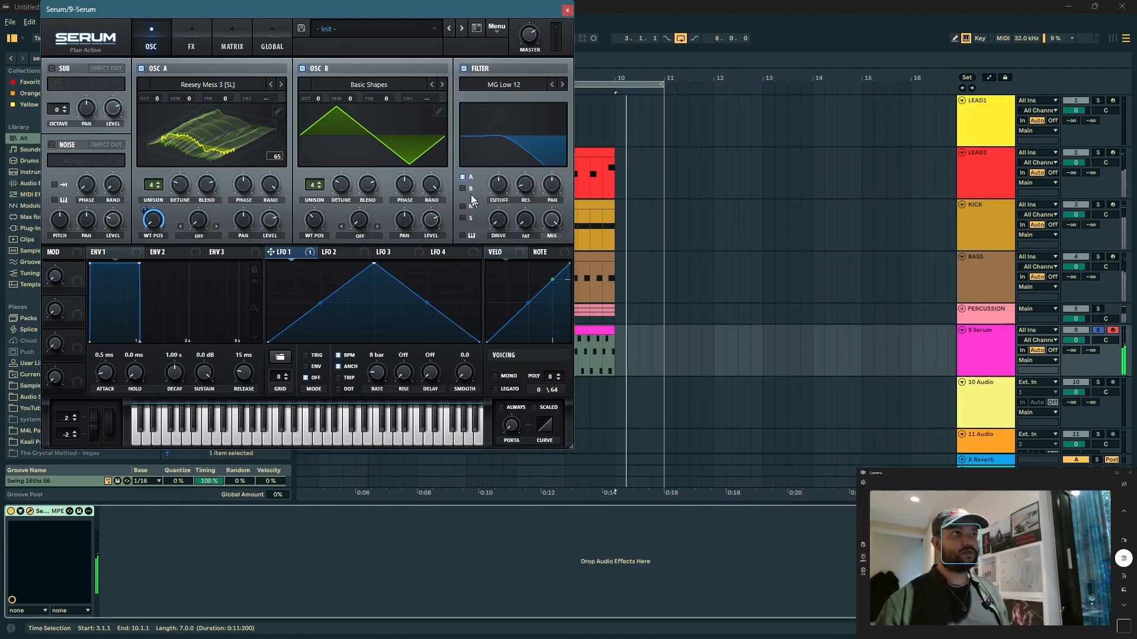
left_click(463, 189)
left_click_drag(498, 186, 498, 200)
Step: Modulate the filter cutoff with LFO 2 at a rate of 8 bar and adjust the cutoff modulation
left_click(337, 252)
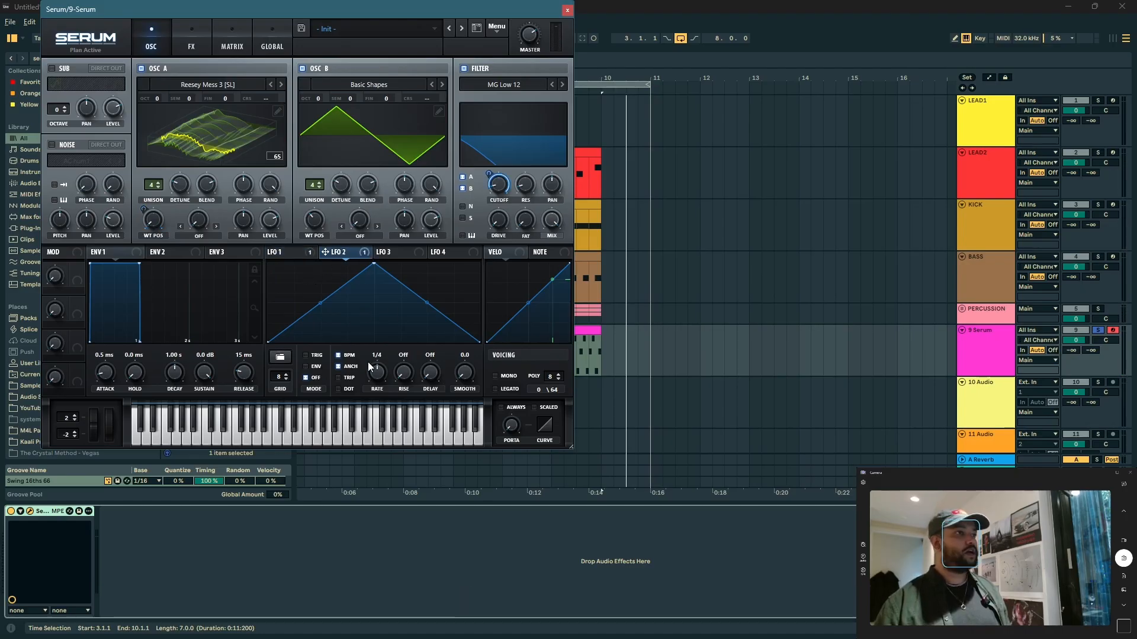
left_click_drag(357, 389, 356, 391)
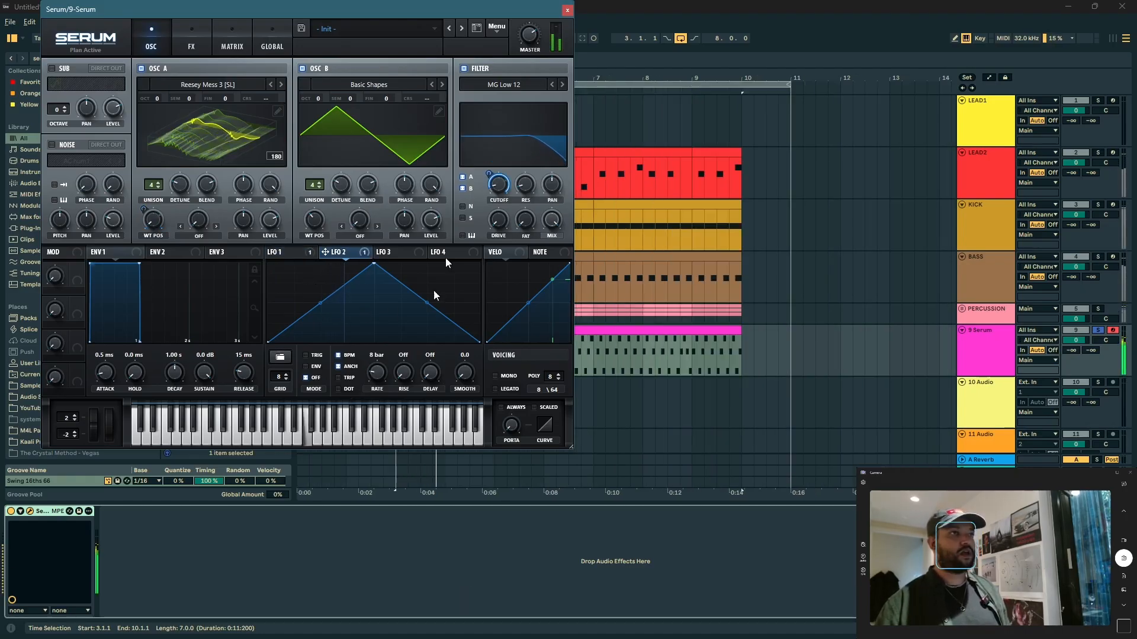
left_click_drag(491, 174, 491, 182)
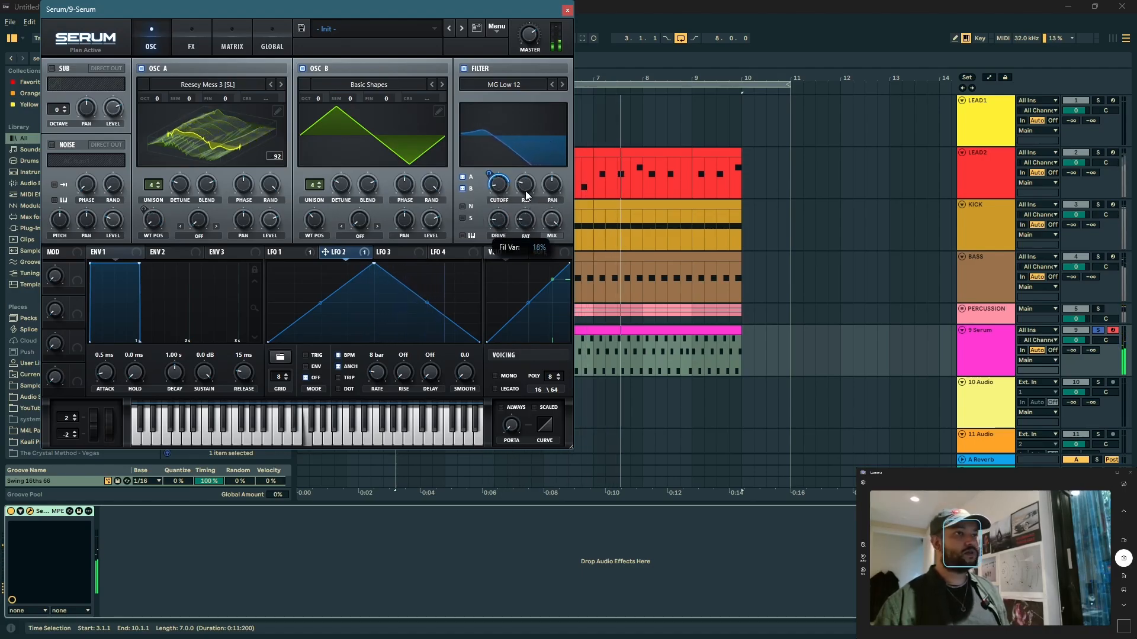
Step: Enable Serum's delay and reverb effects and fine-tune the filter cutoff
left_click(189, 47)
left_click(56, 159)
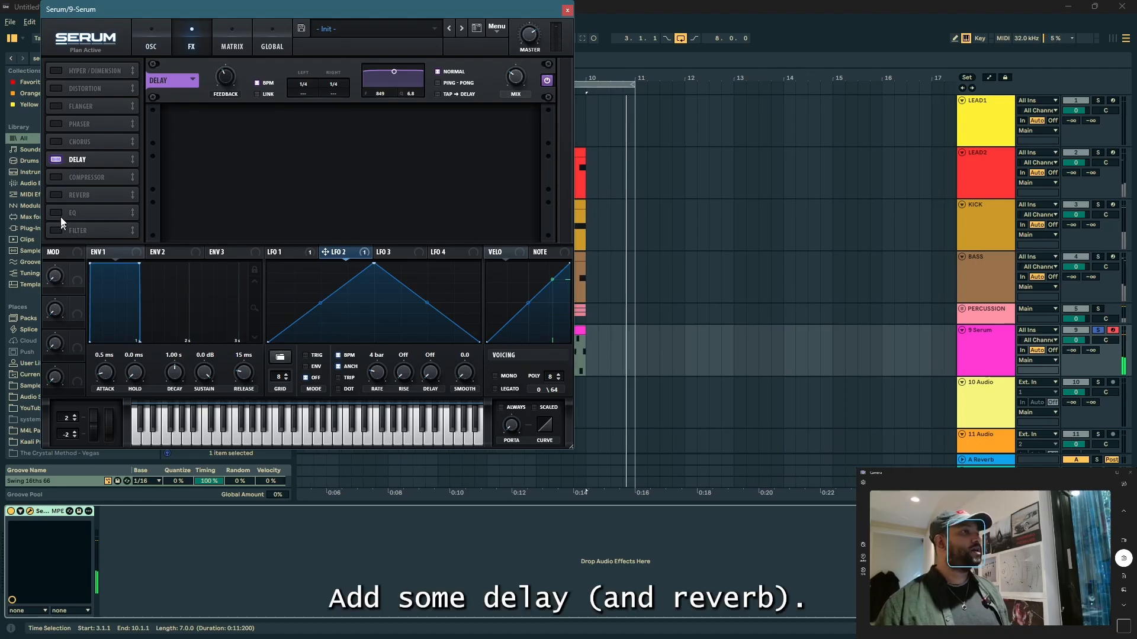
left_click(55, 194)
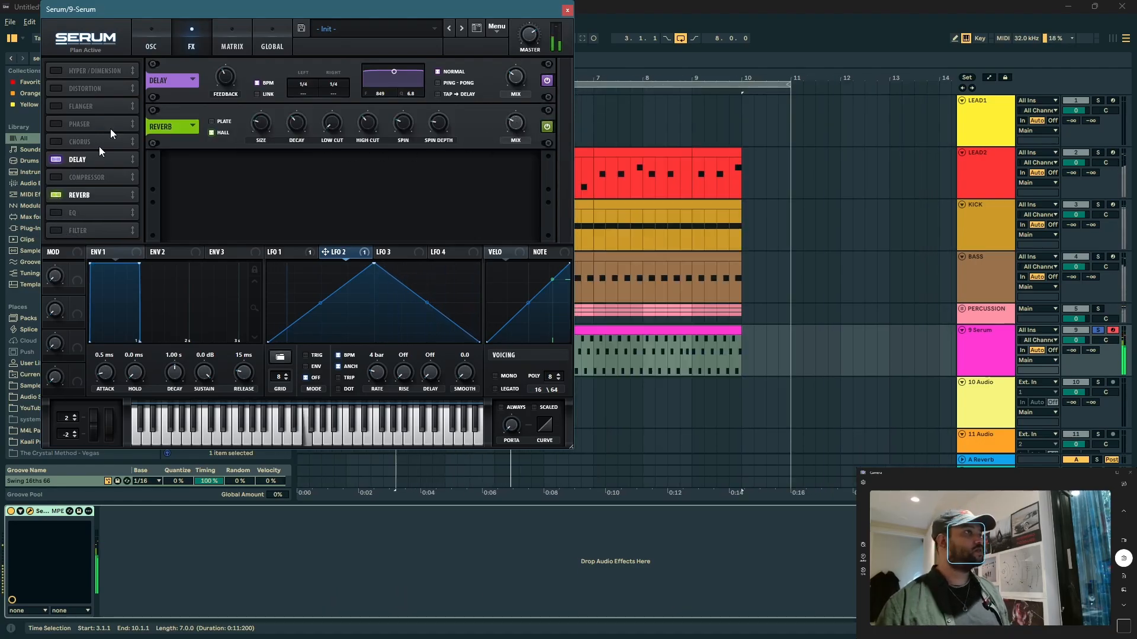
left_click(151, 34)
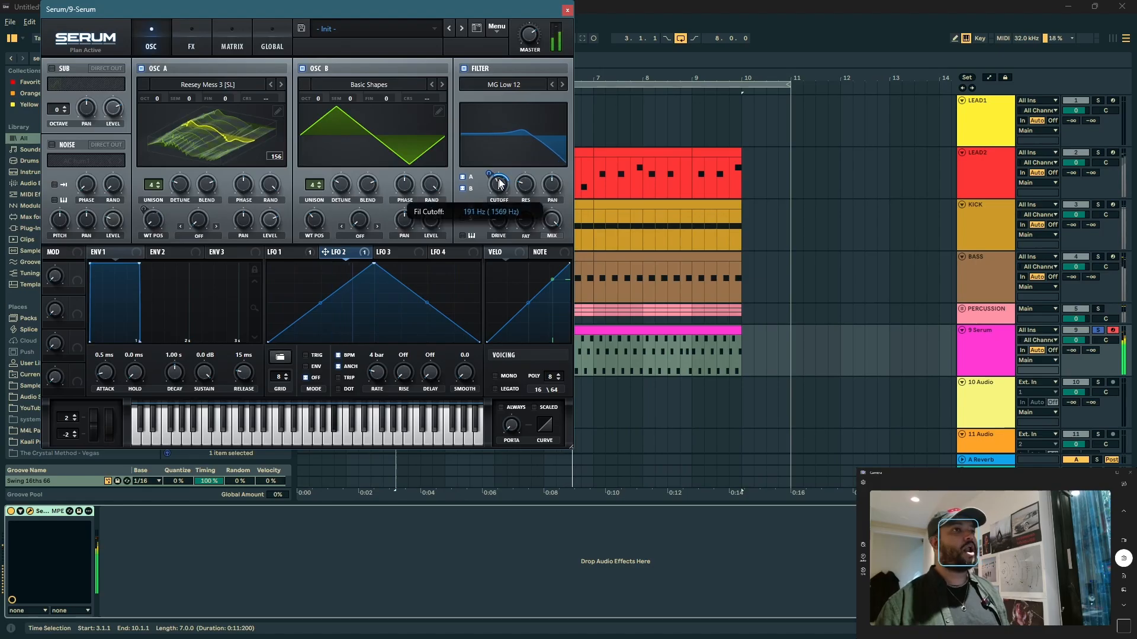
left_click_drag(500, 189, 493, 171)
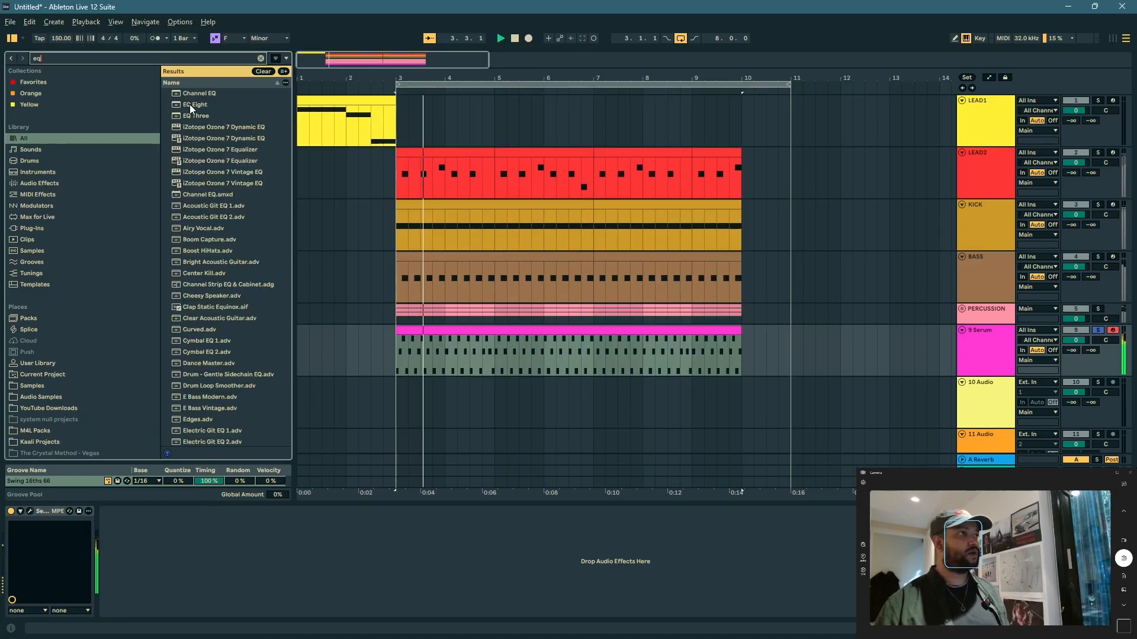
Step: Add EQ Eight to the Serum track and make band 1 a low cut at 153 Hz
double_click(189, 104)
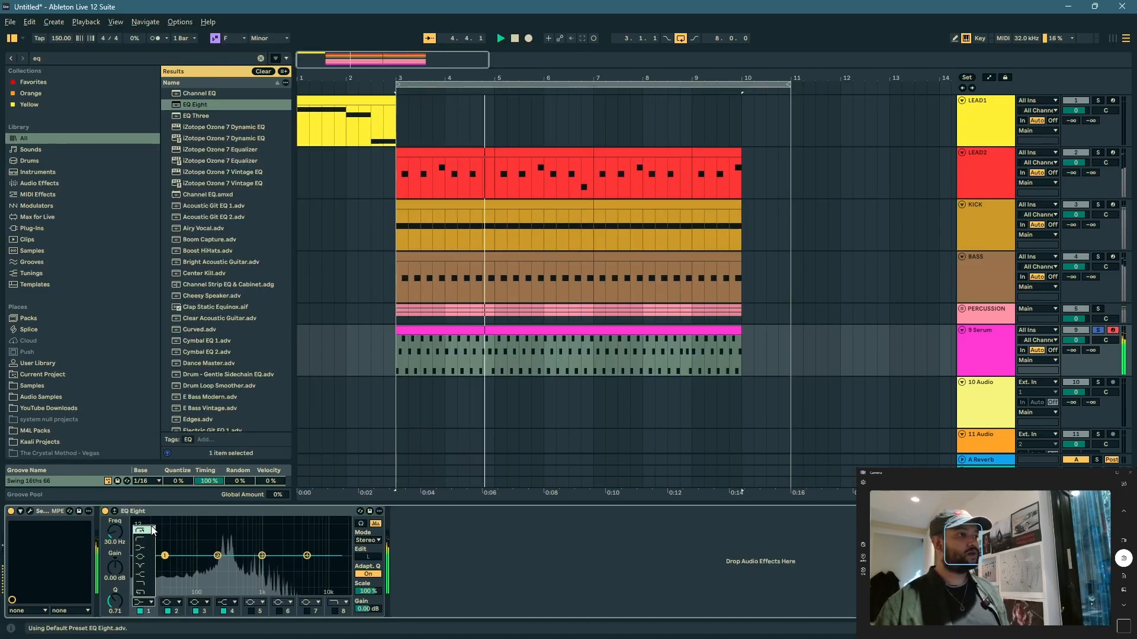
left_click(151, 531)
left_click_drag(165, 564, 209, 570)
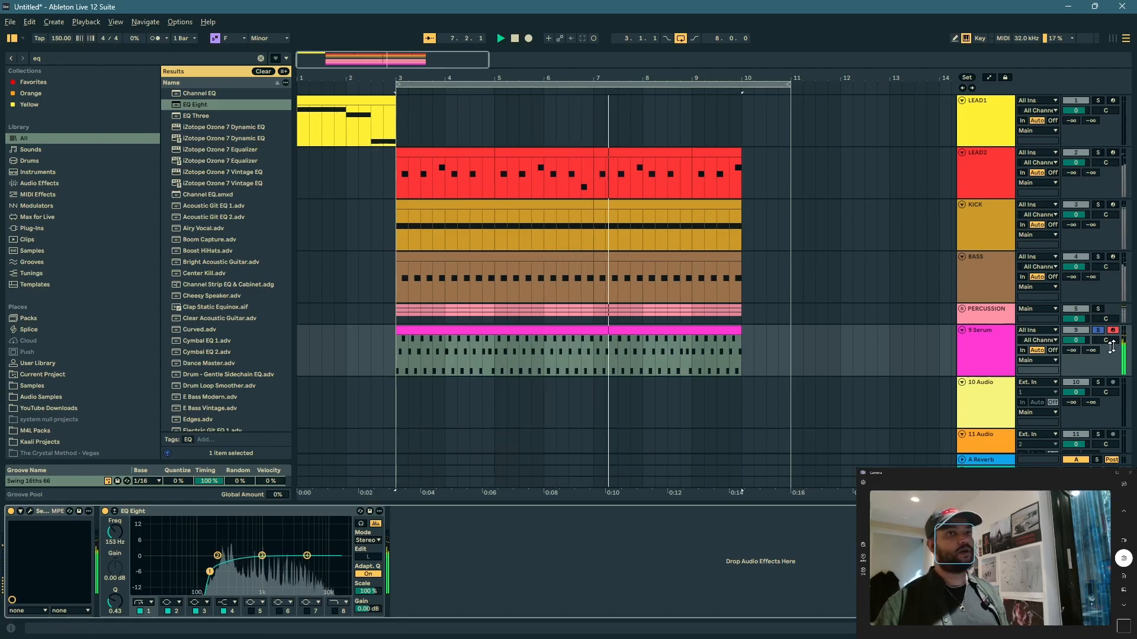
Step: Unsolo the Serum track and set the arrangement loop to bars 3 to 7
left_click(1098, 331)
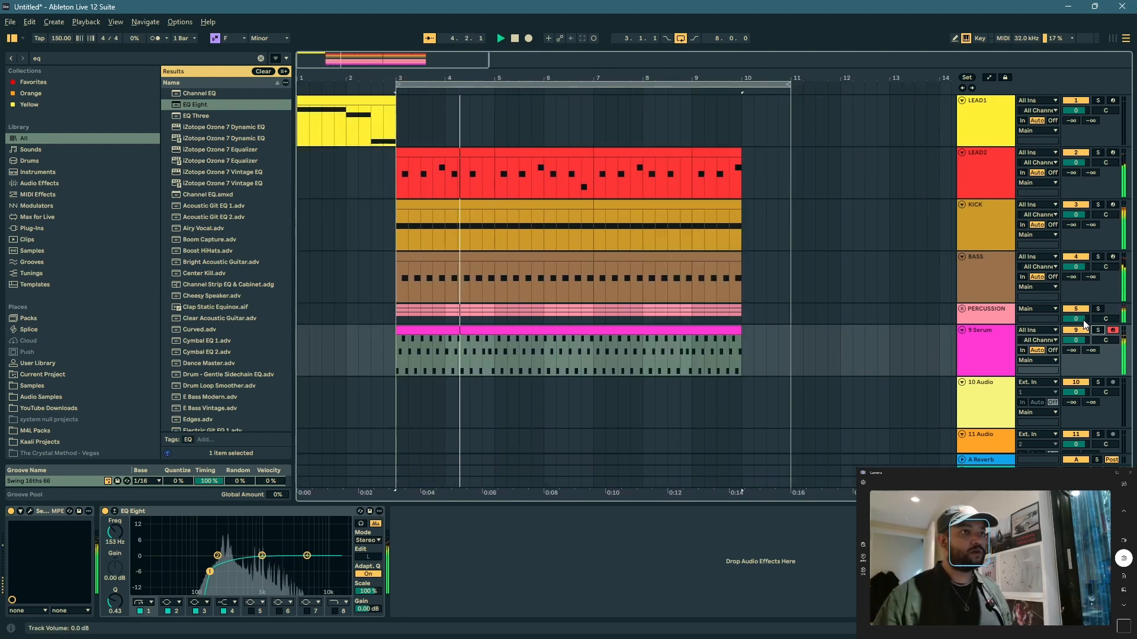
left_click_drag(593, 357, 416, 366)
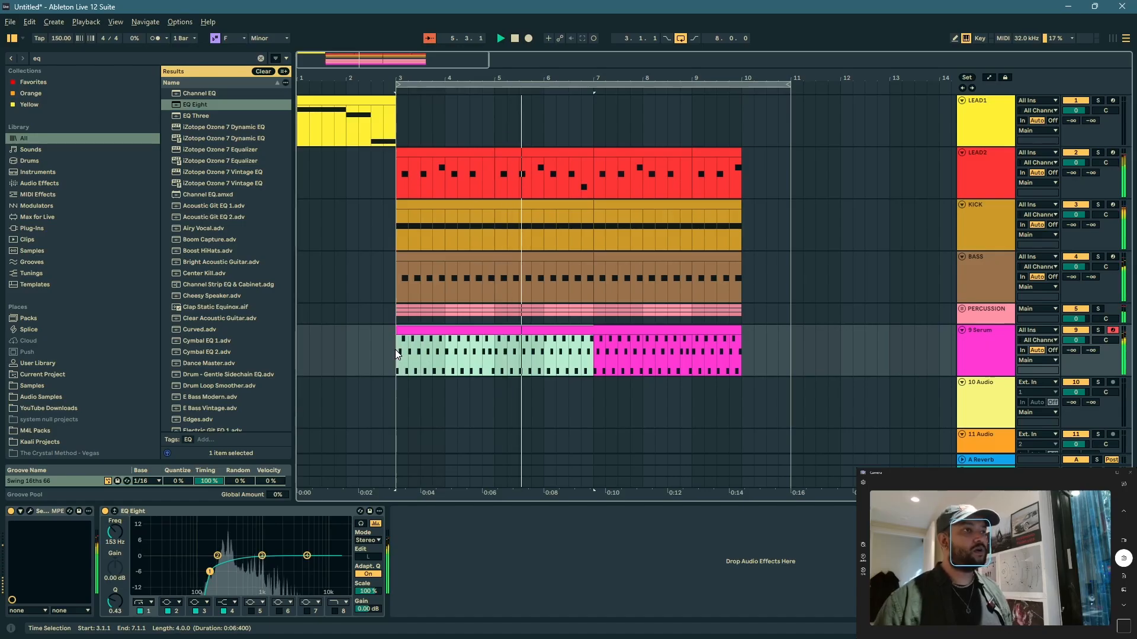
key("ctrl+l")
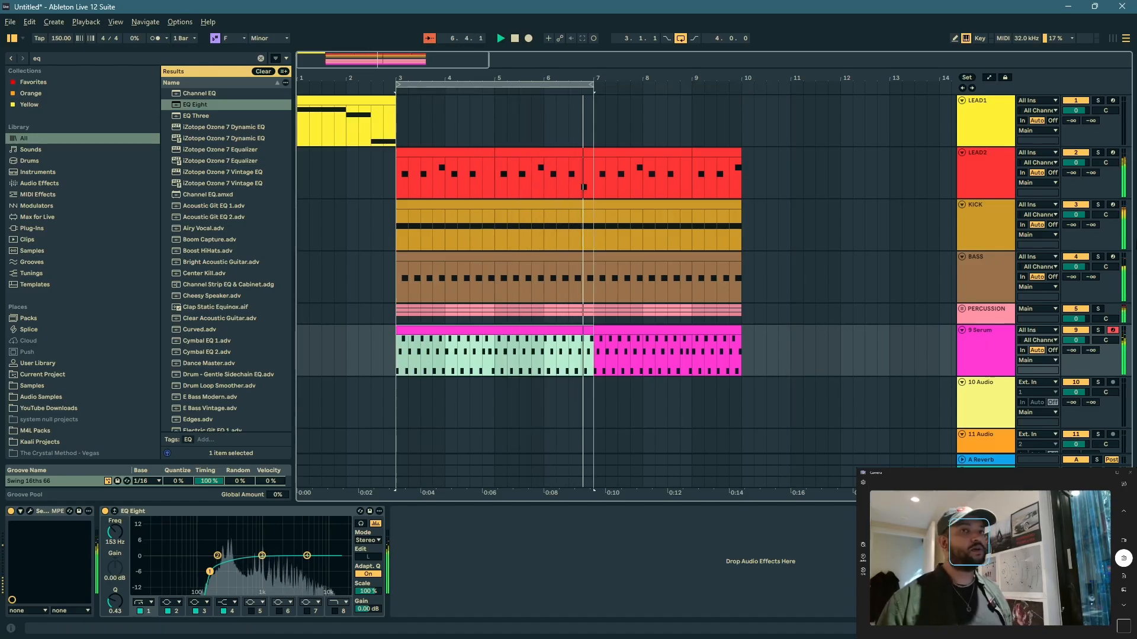